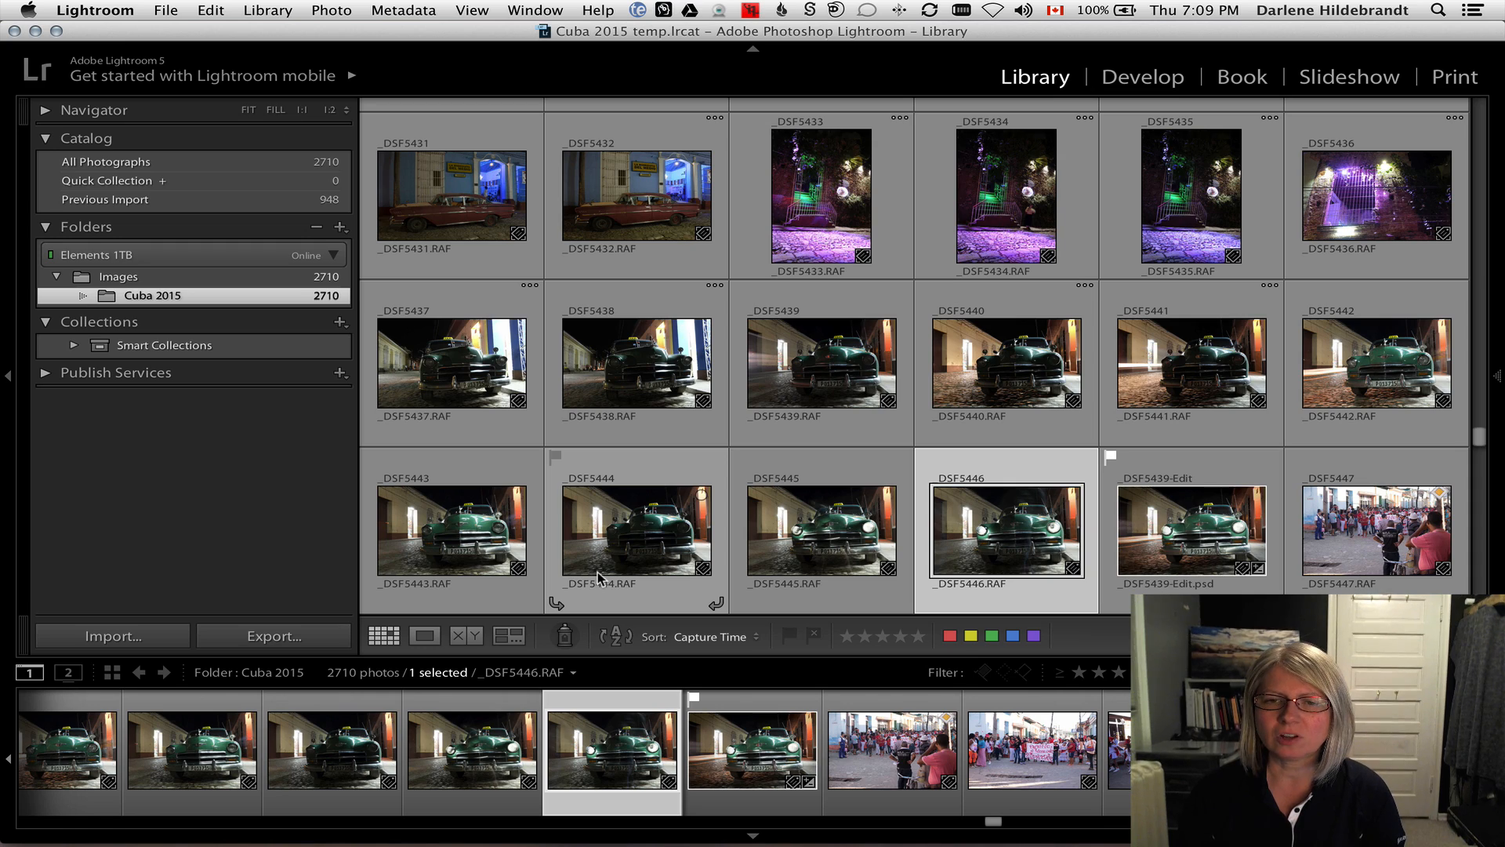
- Enlarge the Library grid thumbnails to five photos per row
key(equal)
key(equal)
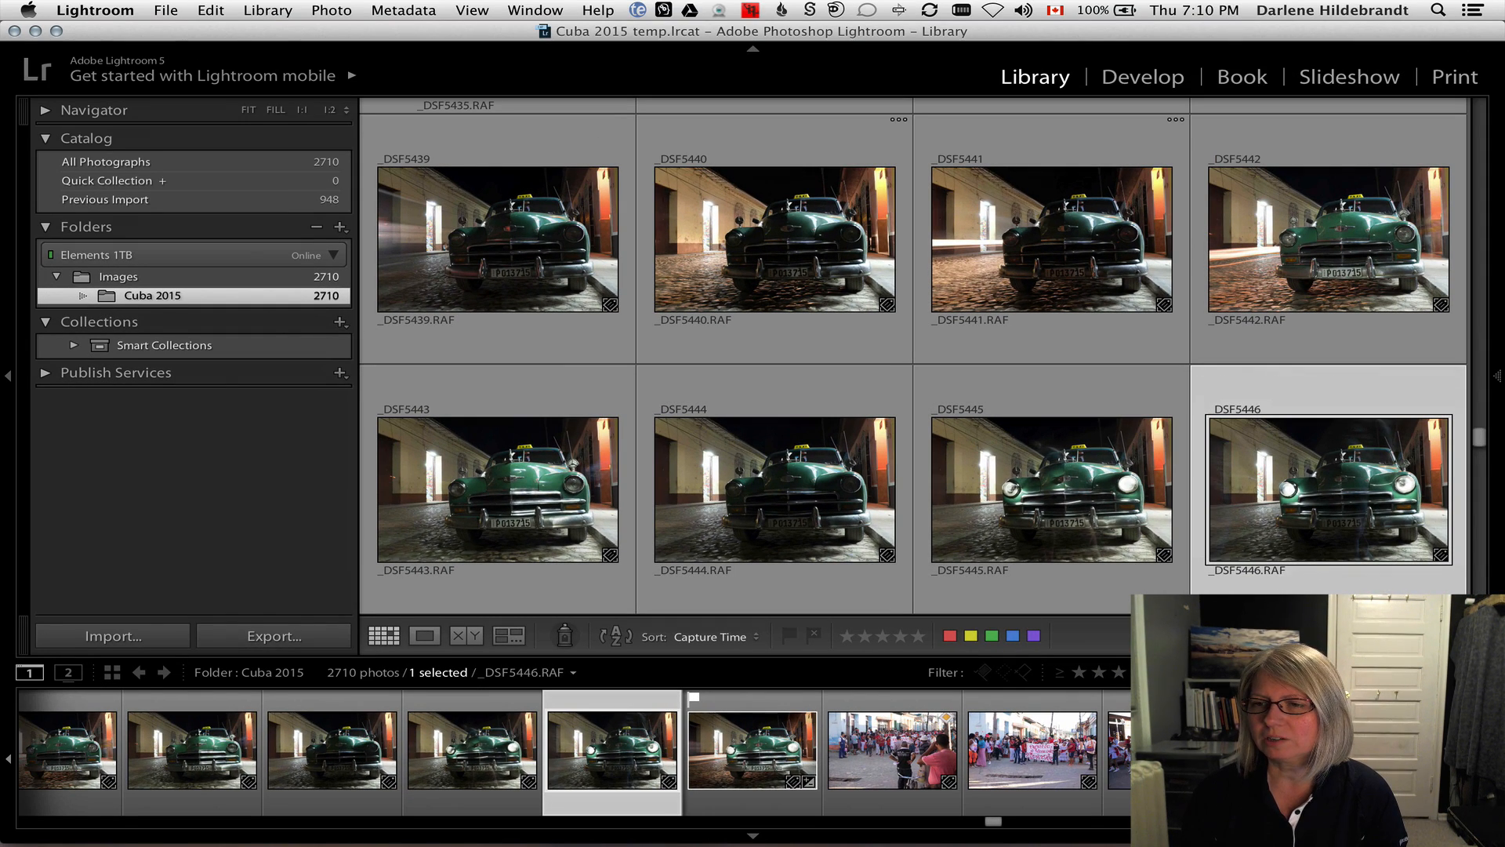
key(minus)
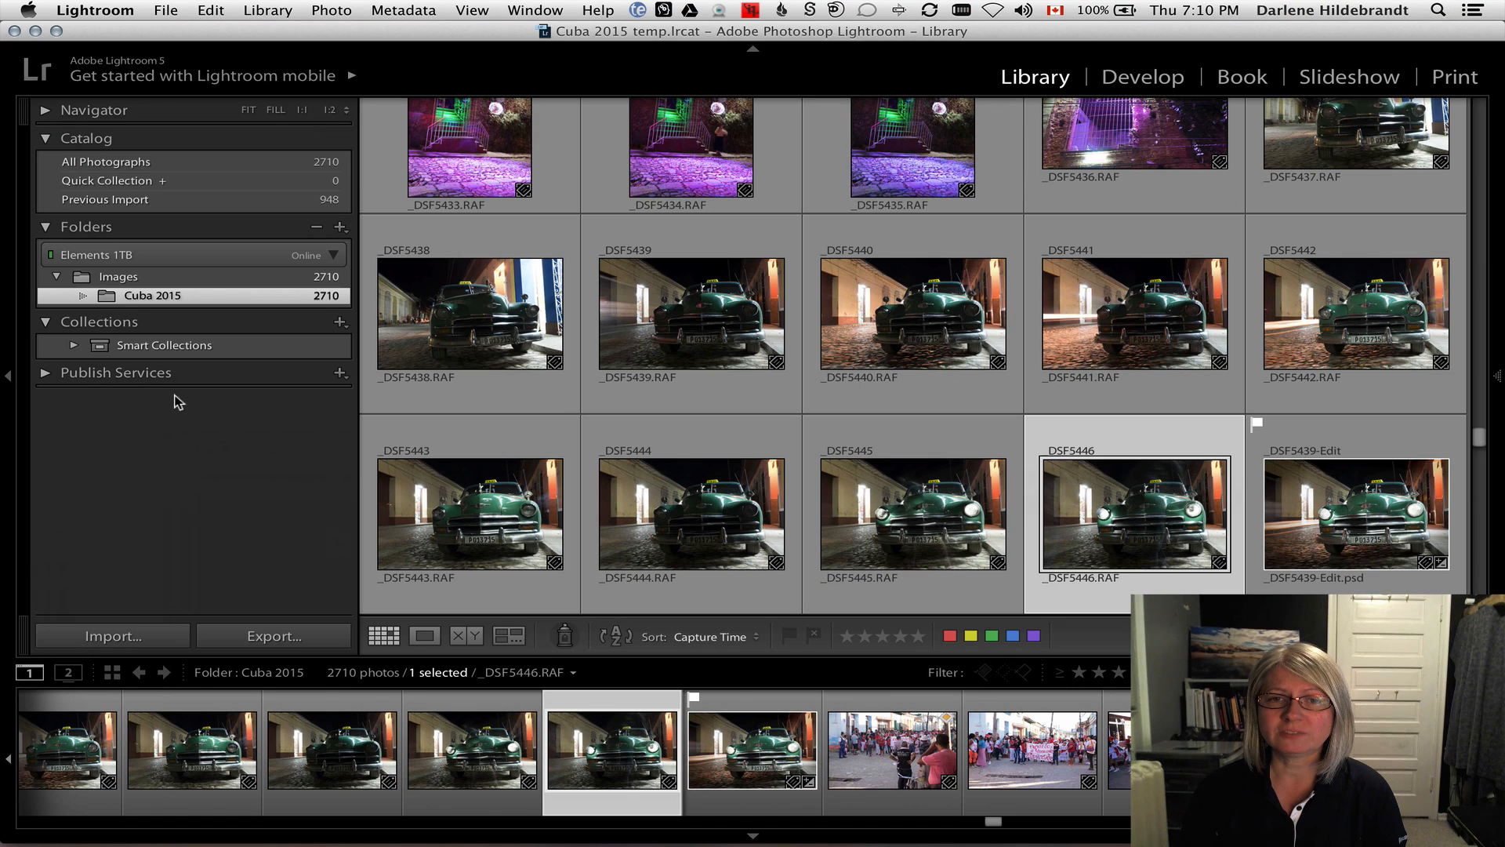
- Reveal the photo _DSF5438.RAF in Finder to see where it is stored, close its folder window and return to Lightroom
right_click(475, 327)
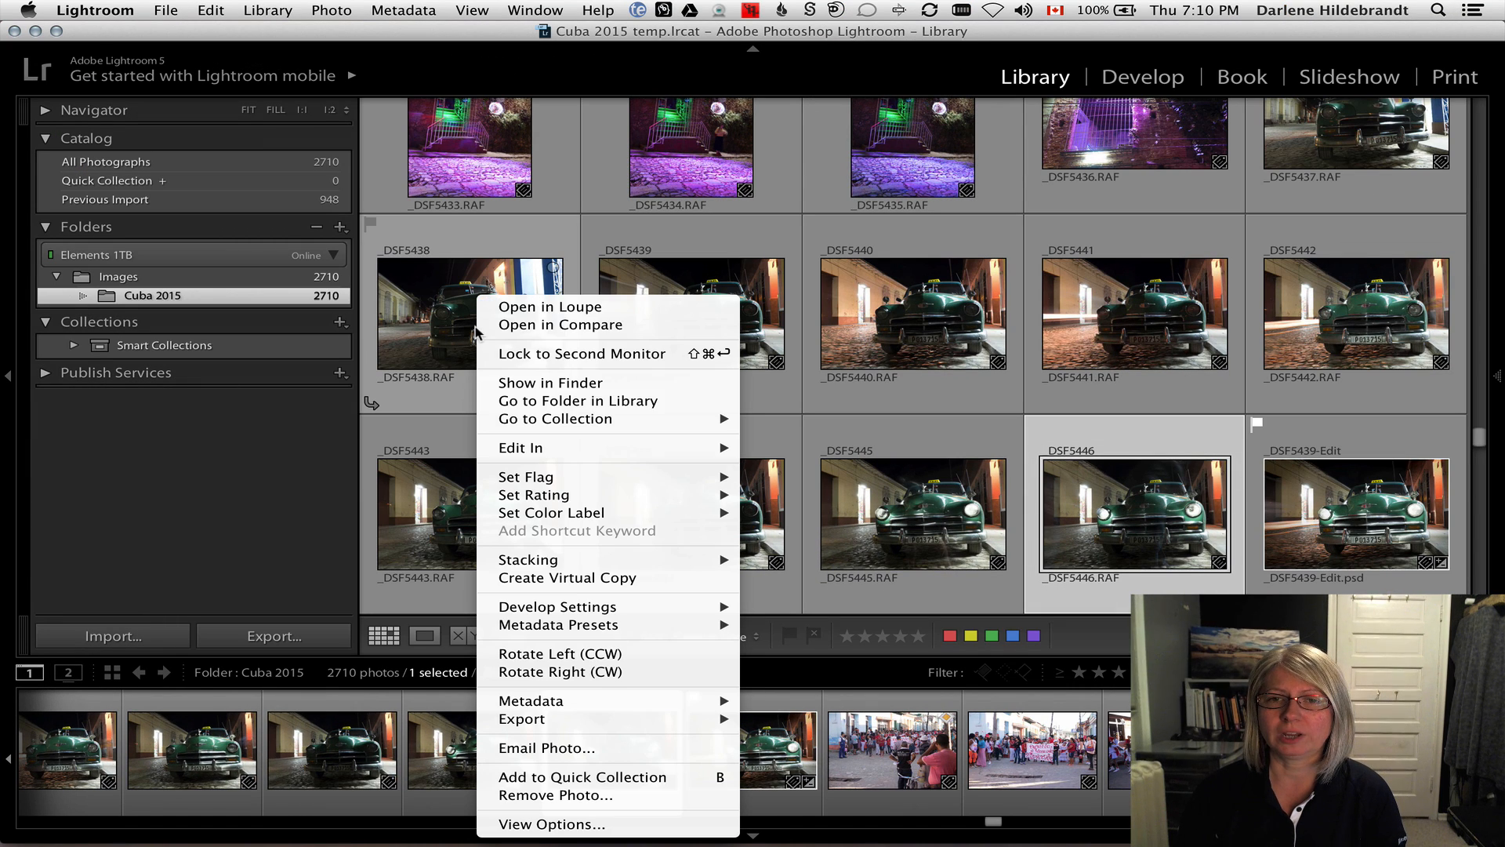
click(577, 385)
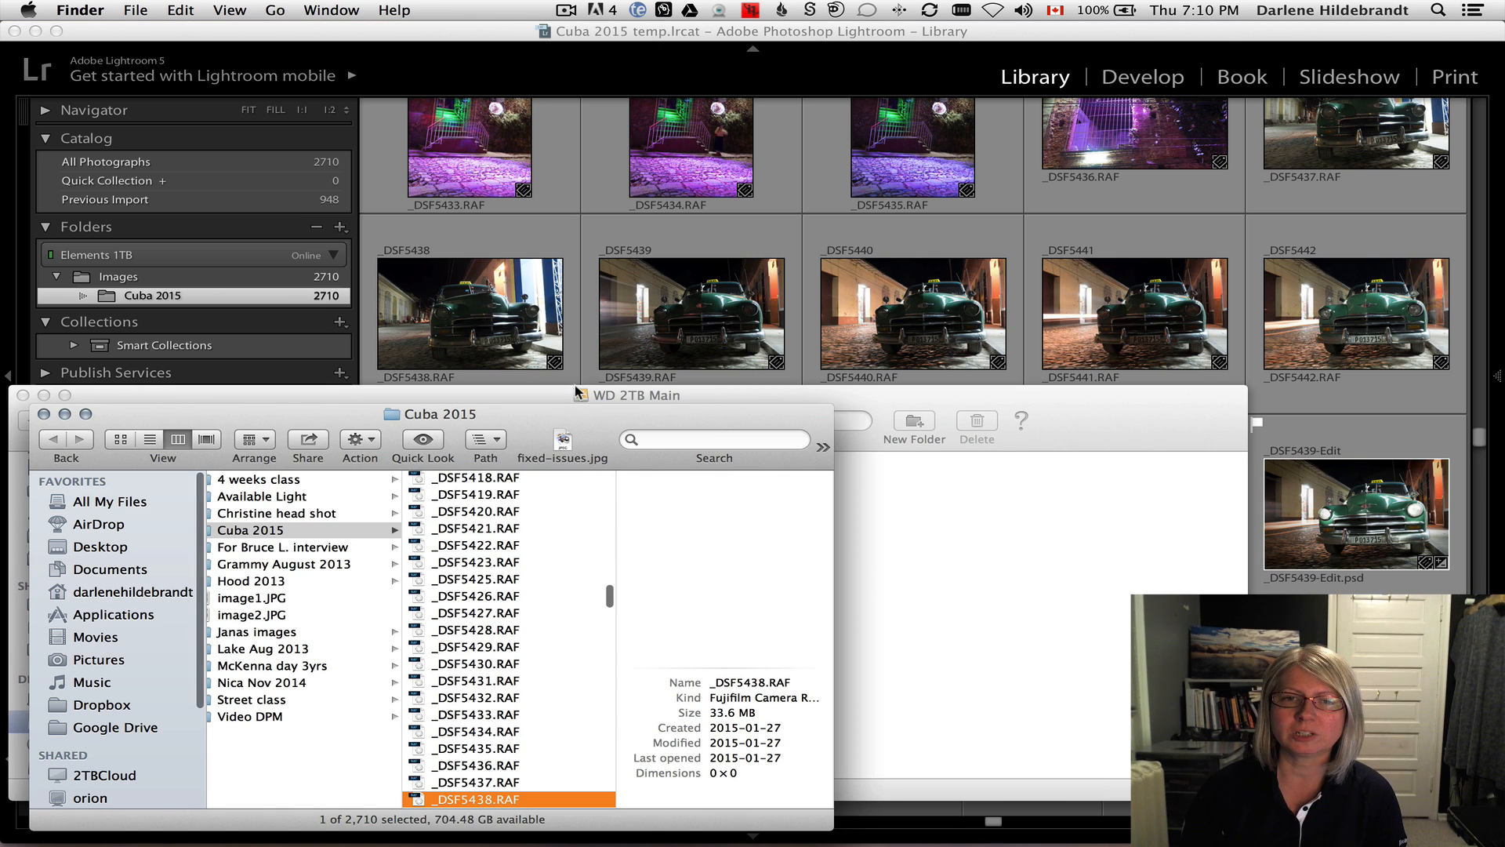
drag(549, 407, 578, 380)
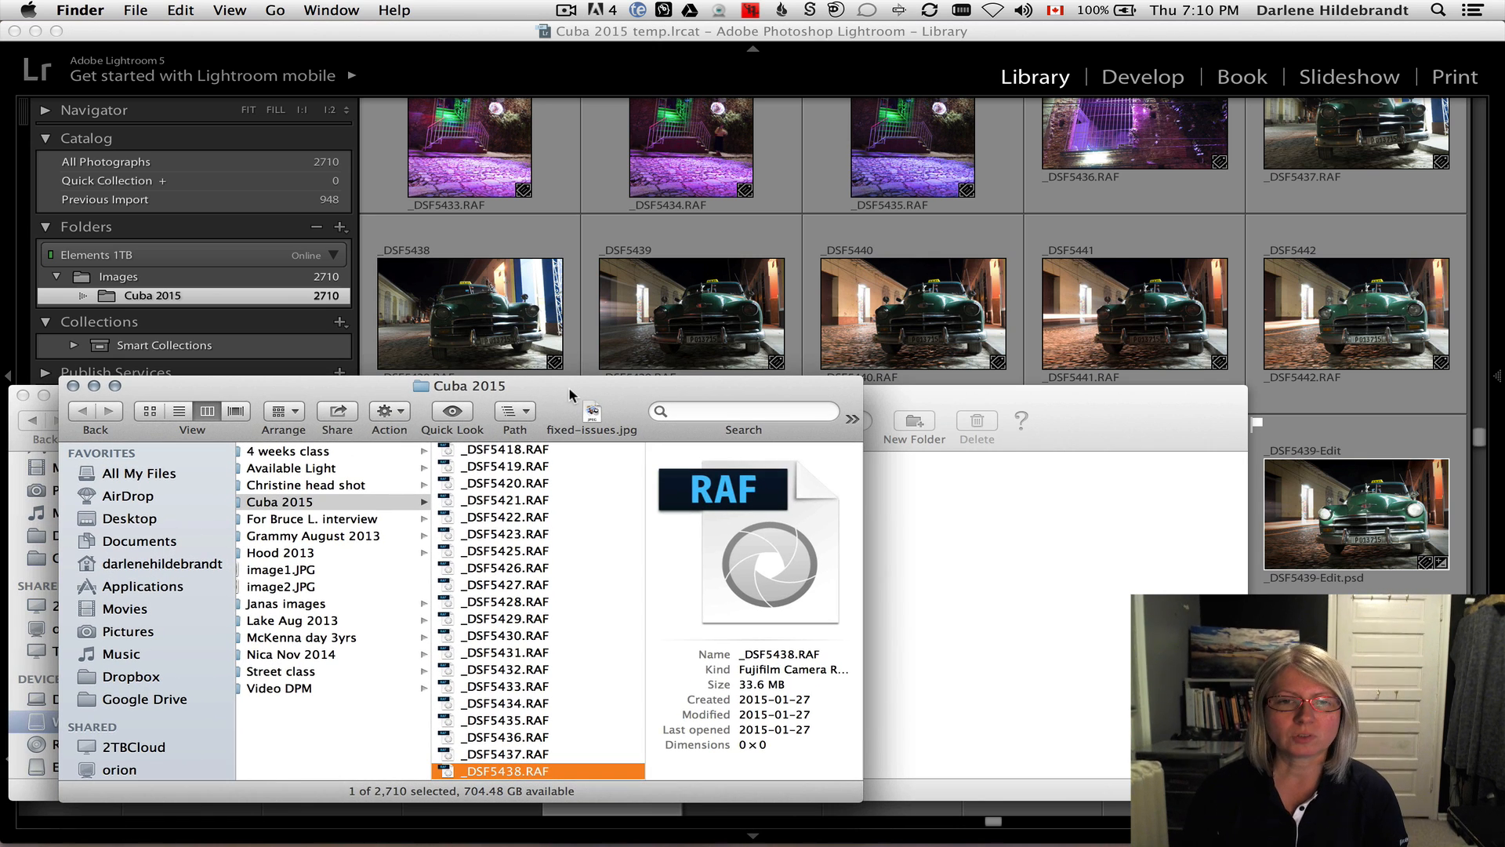
key(super+w)
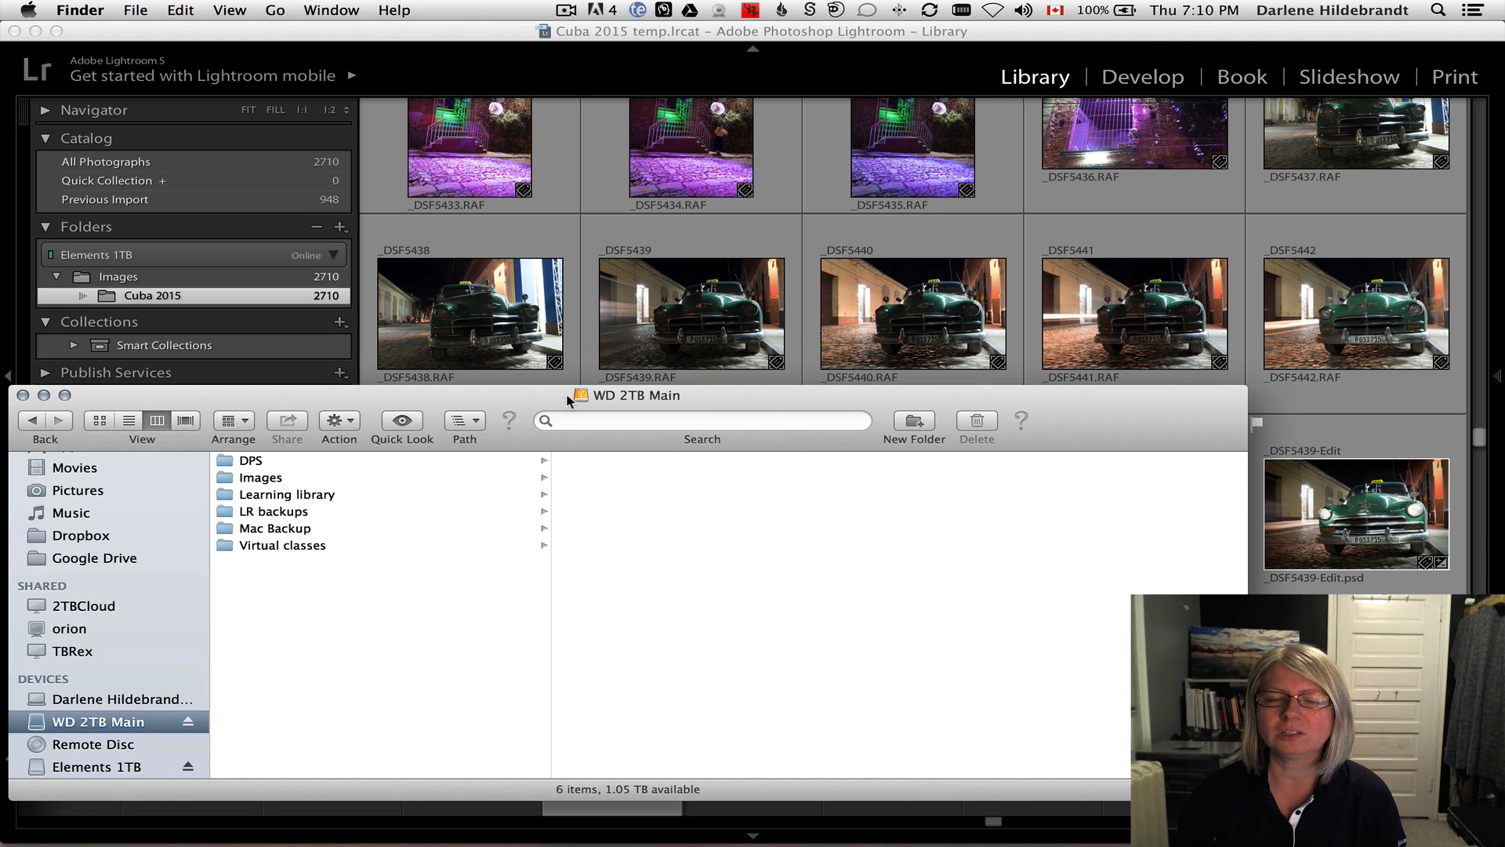
click(450, 77)
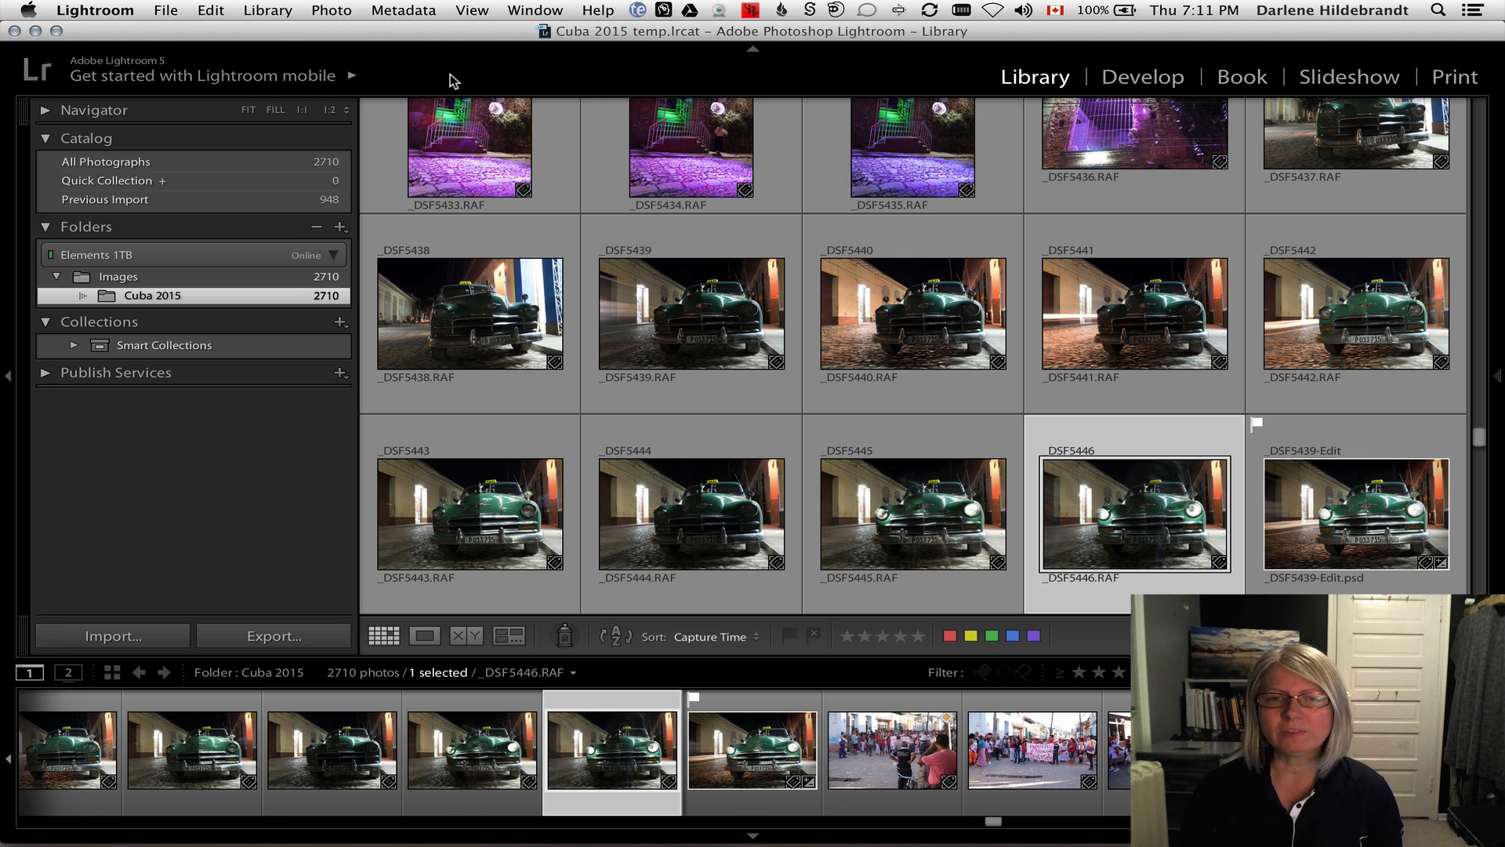
- Review the General preferences, including the default catalog and import options, and close them
click(116, 11)
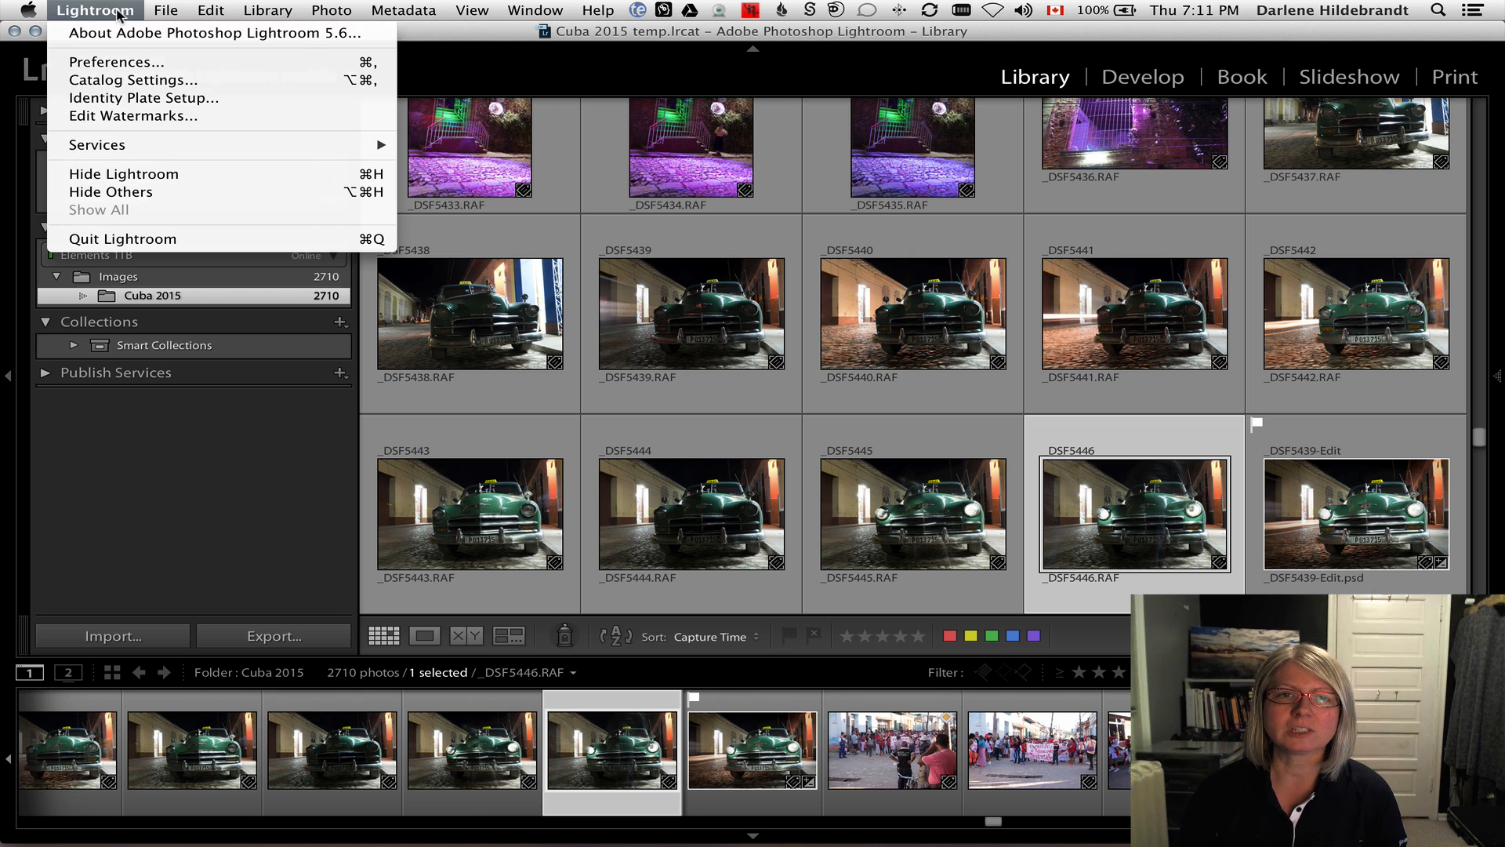
click(108, 64)
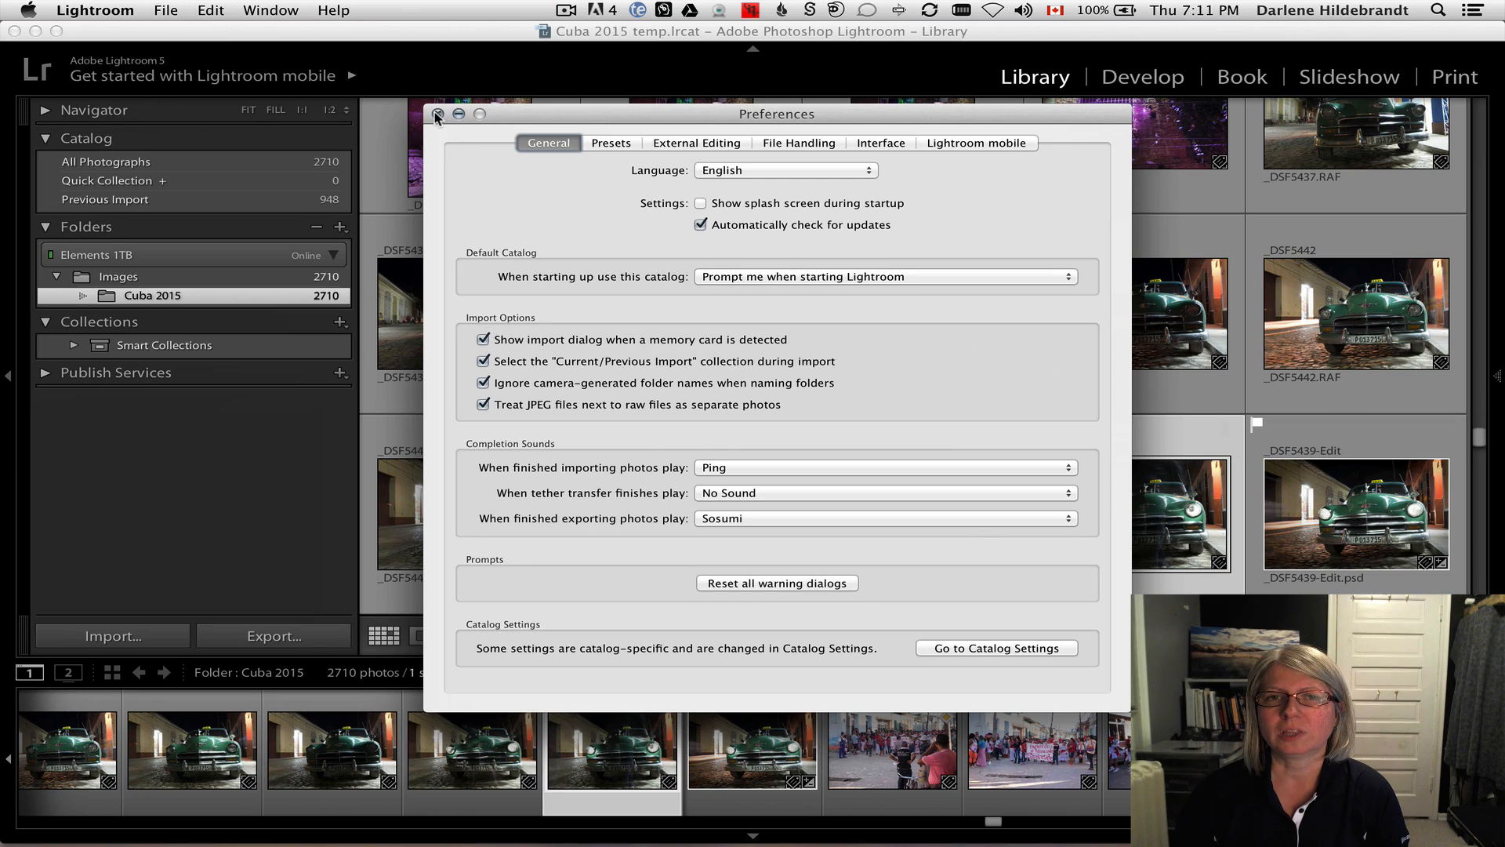
click(436, 113)
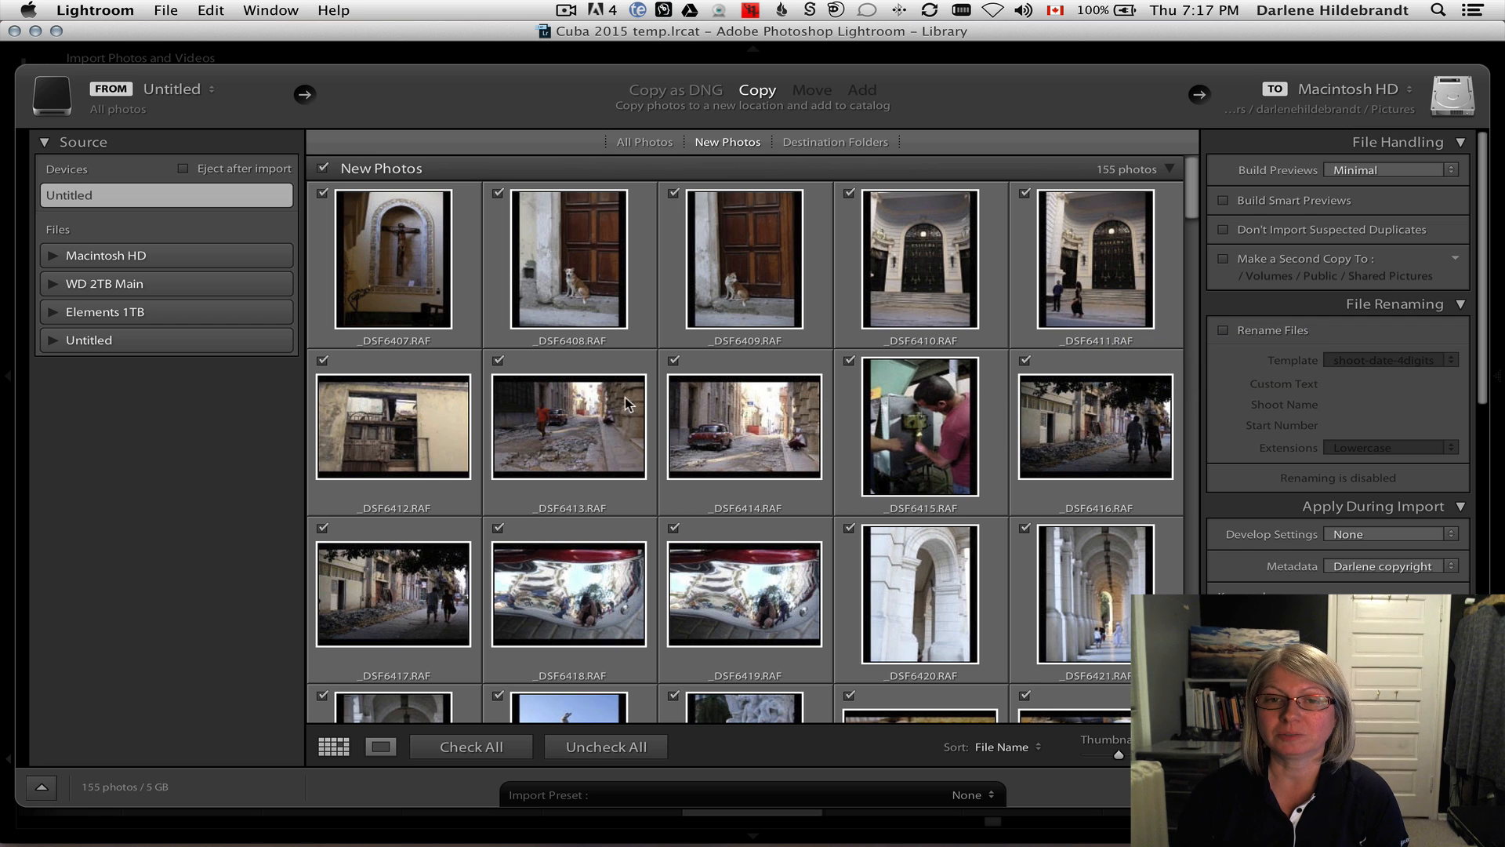
- Browse the memory card photos to import, view _DSF6407.RAF enlarged and return to the thumbnail grid
scroll(599, 422, down, 10)
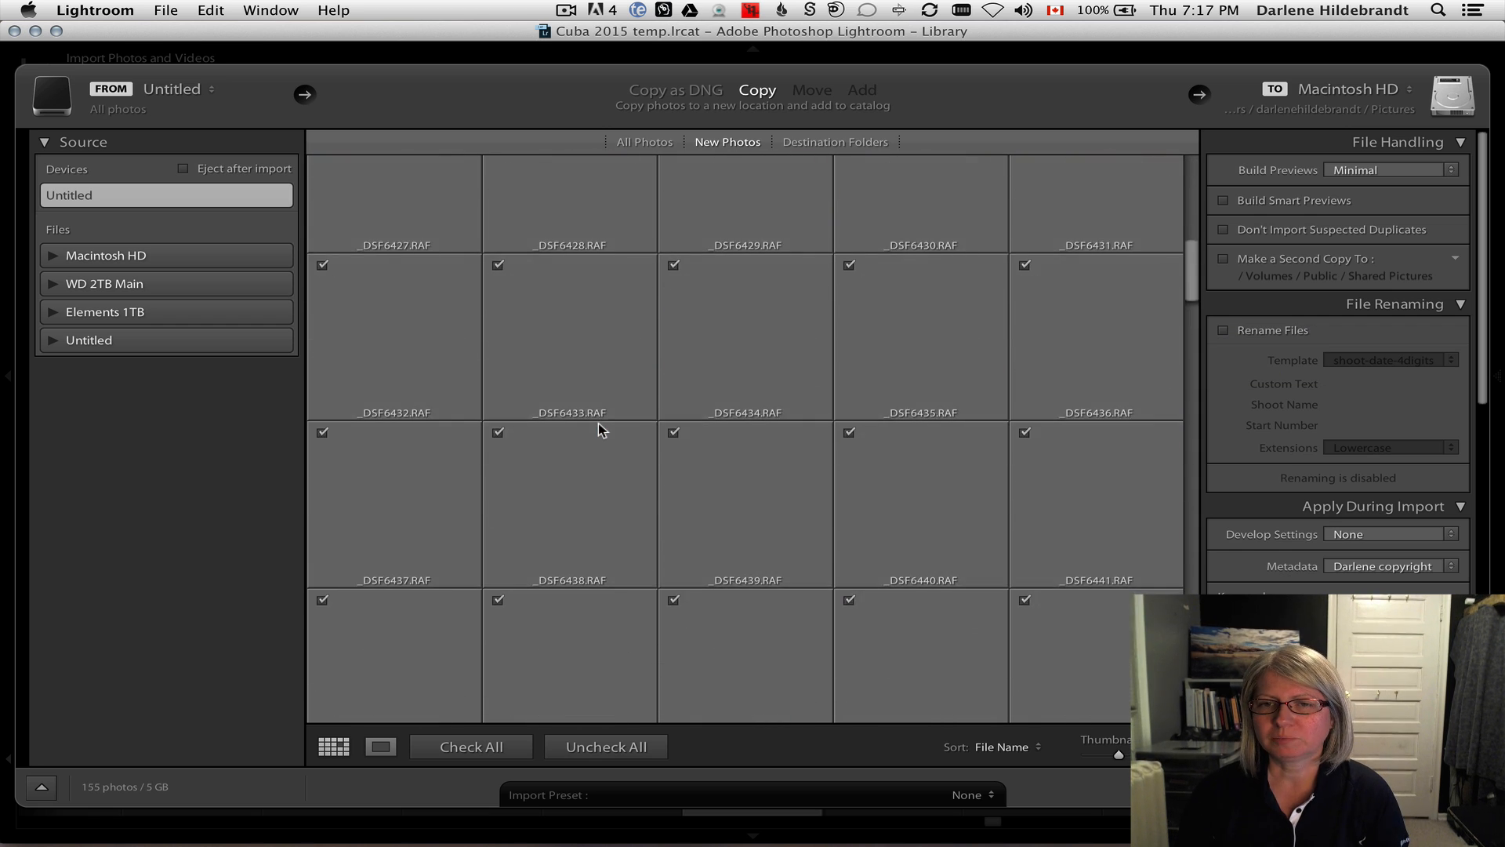
scroll(599, 421, up, 10)
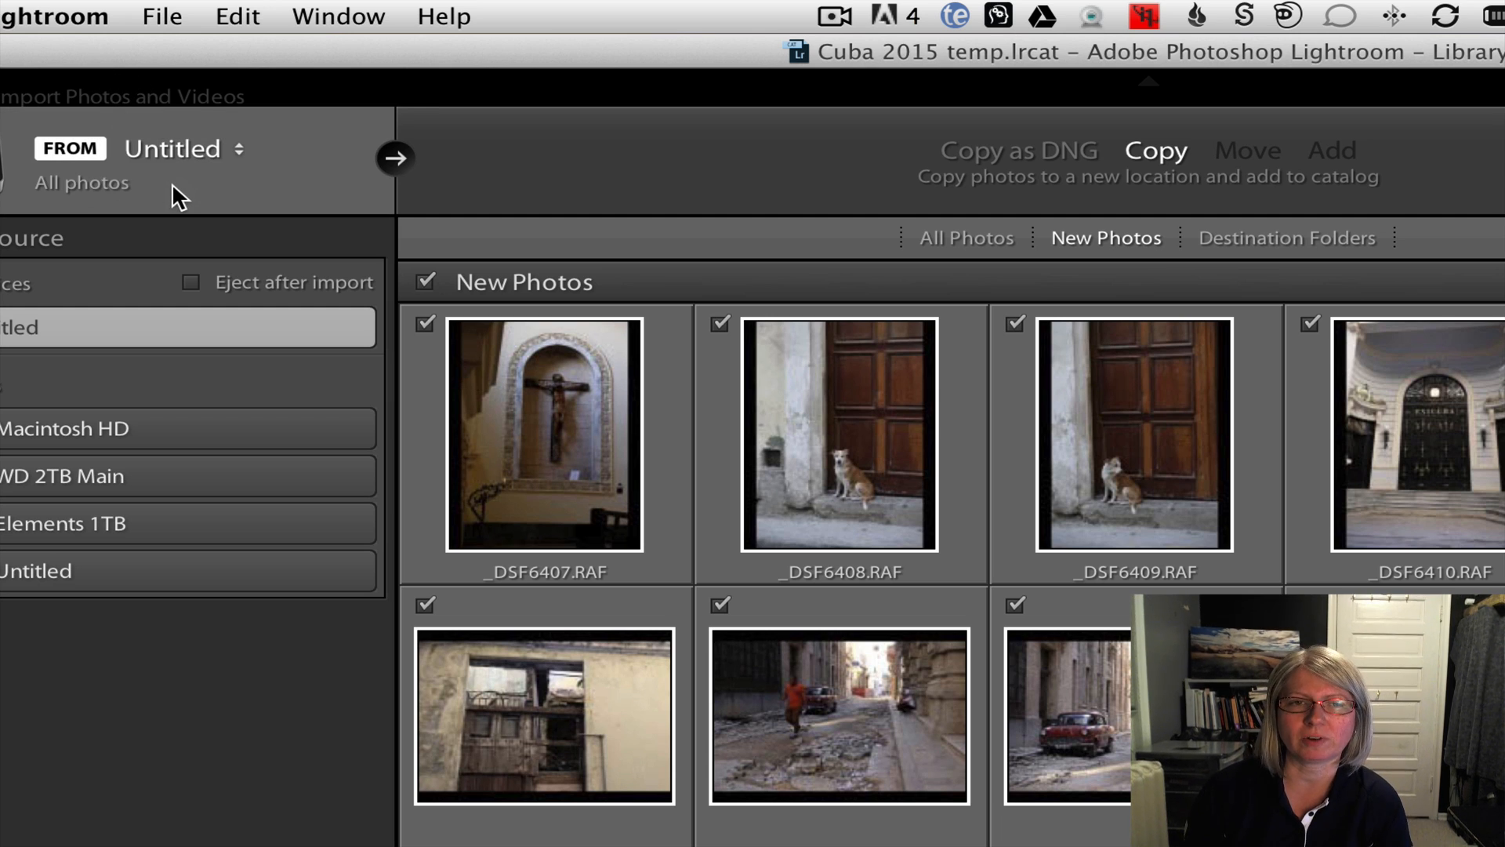
drag(78, 47, 160, 47)
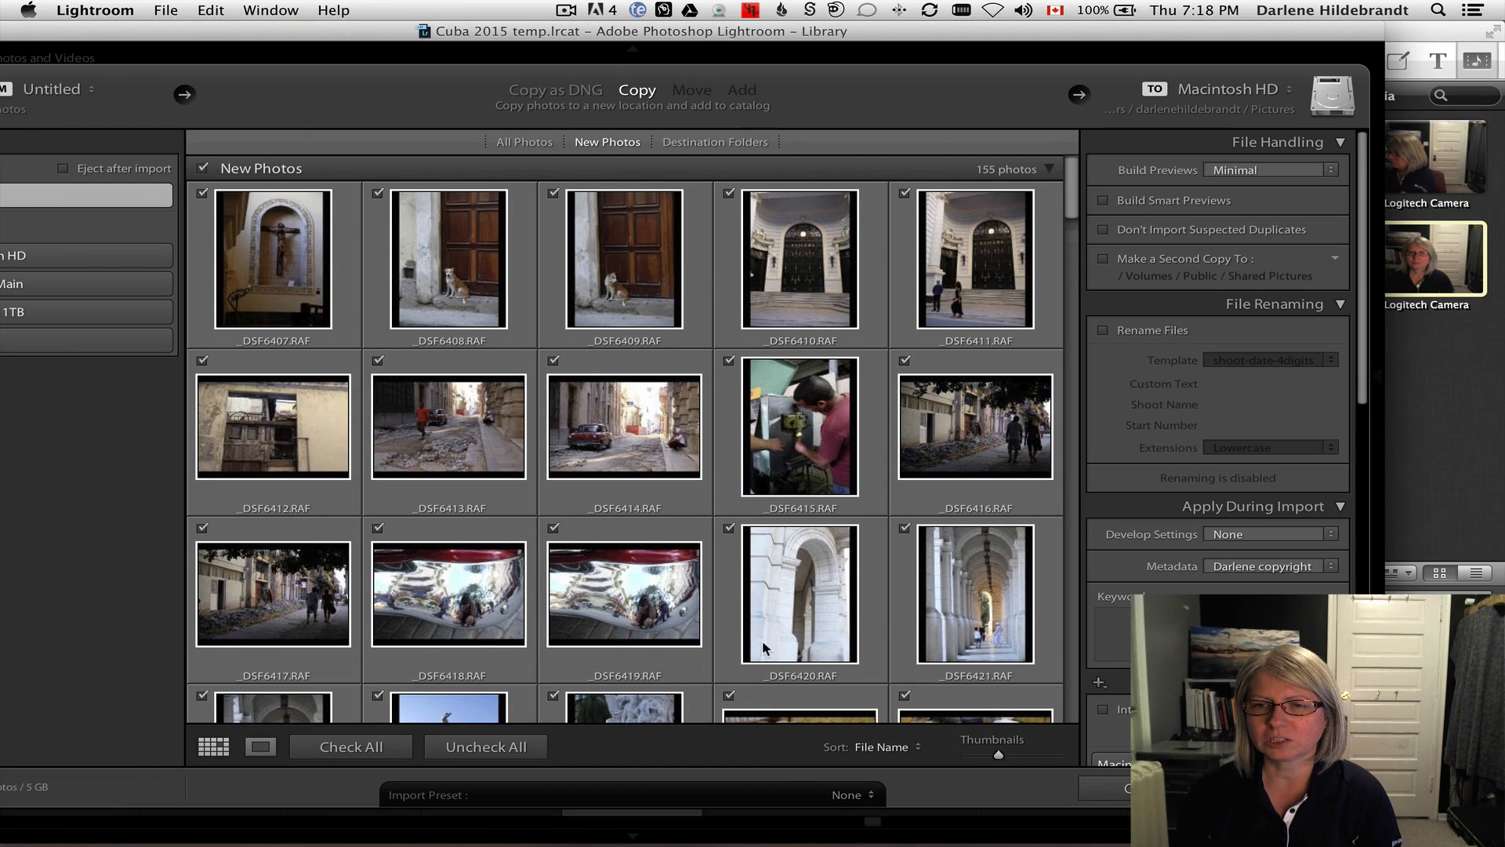
drag(998, 755, 1000, 752)
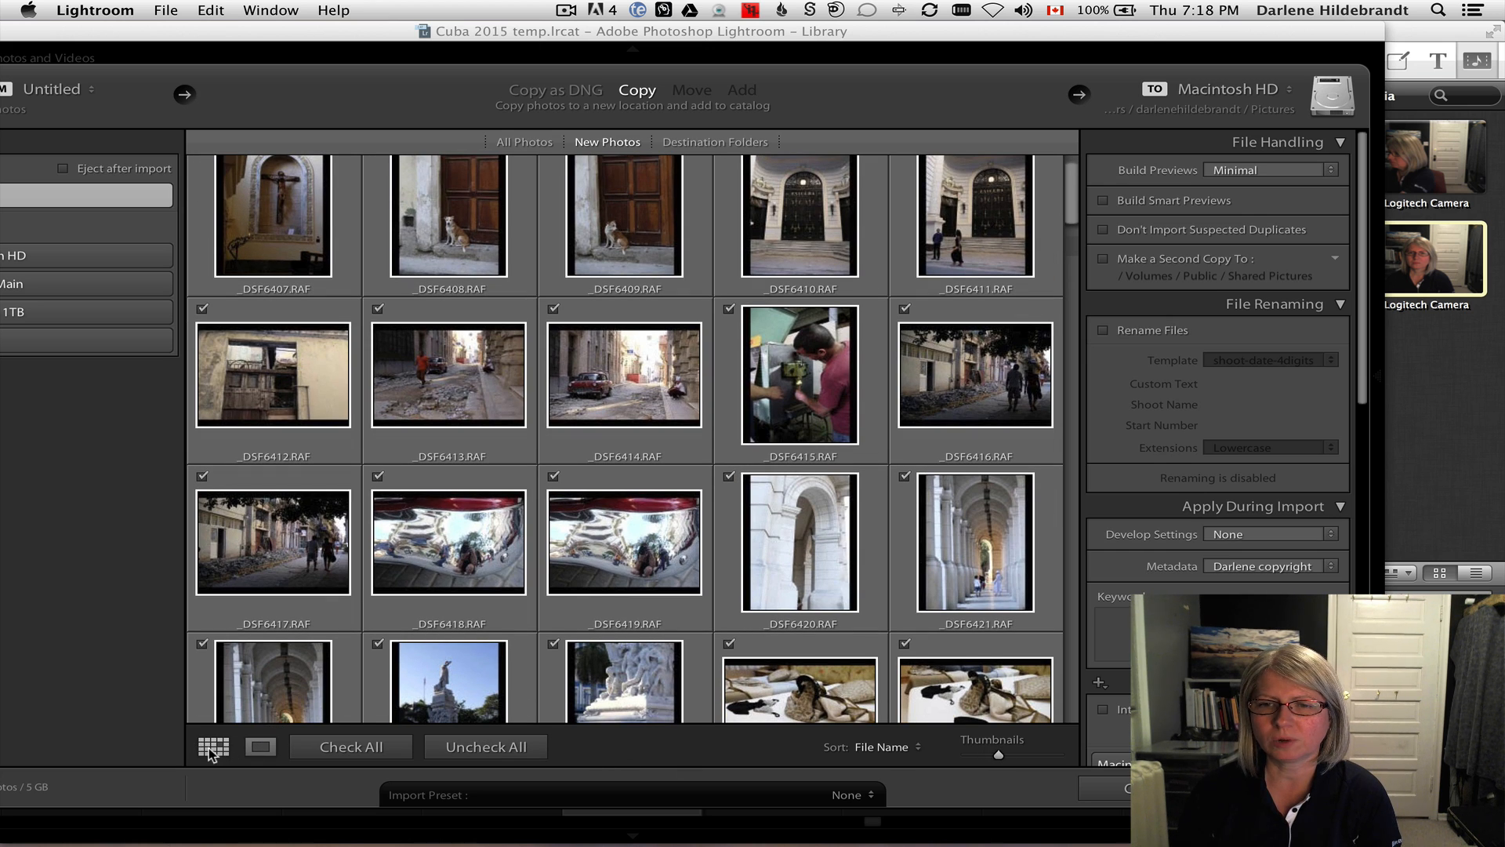
click(255, 746)
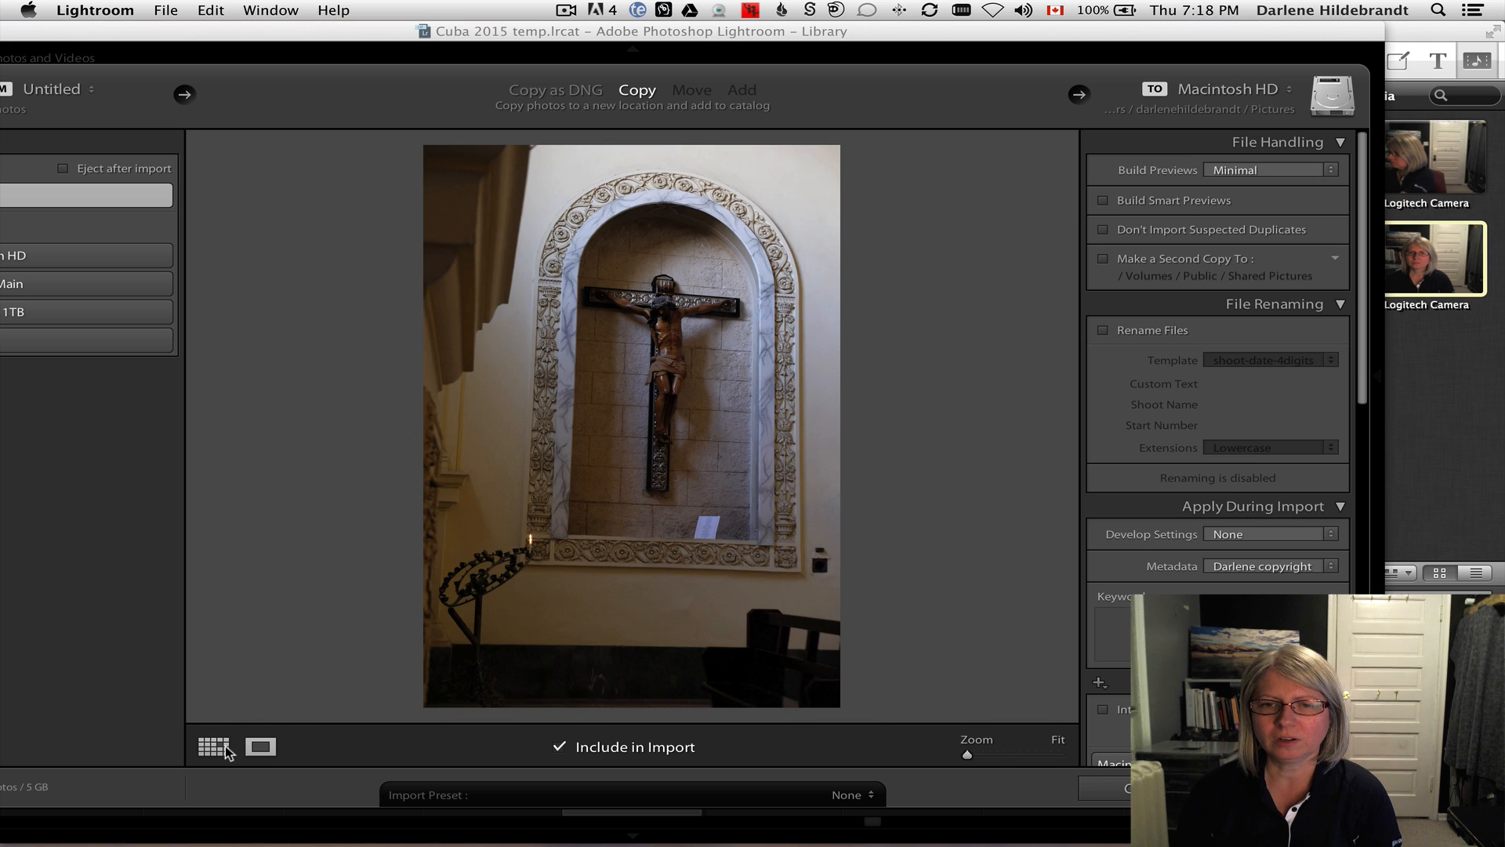
click(224, 746)
- Sort the photos to import by Capture Time and set the import method to Copy
click(886, 746)
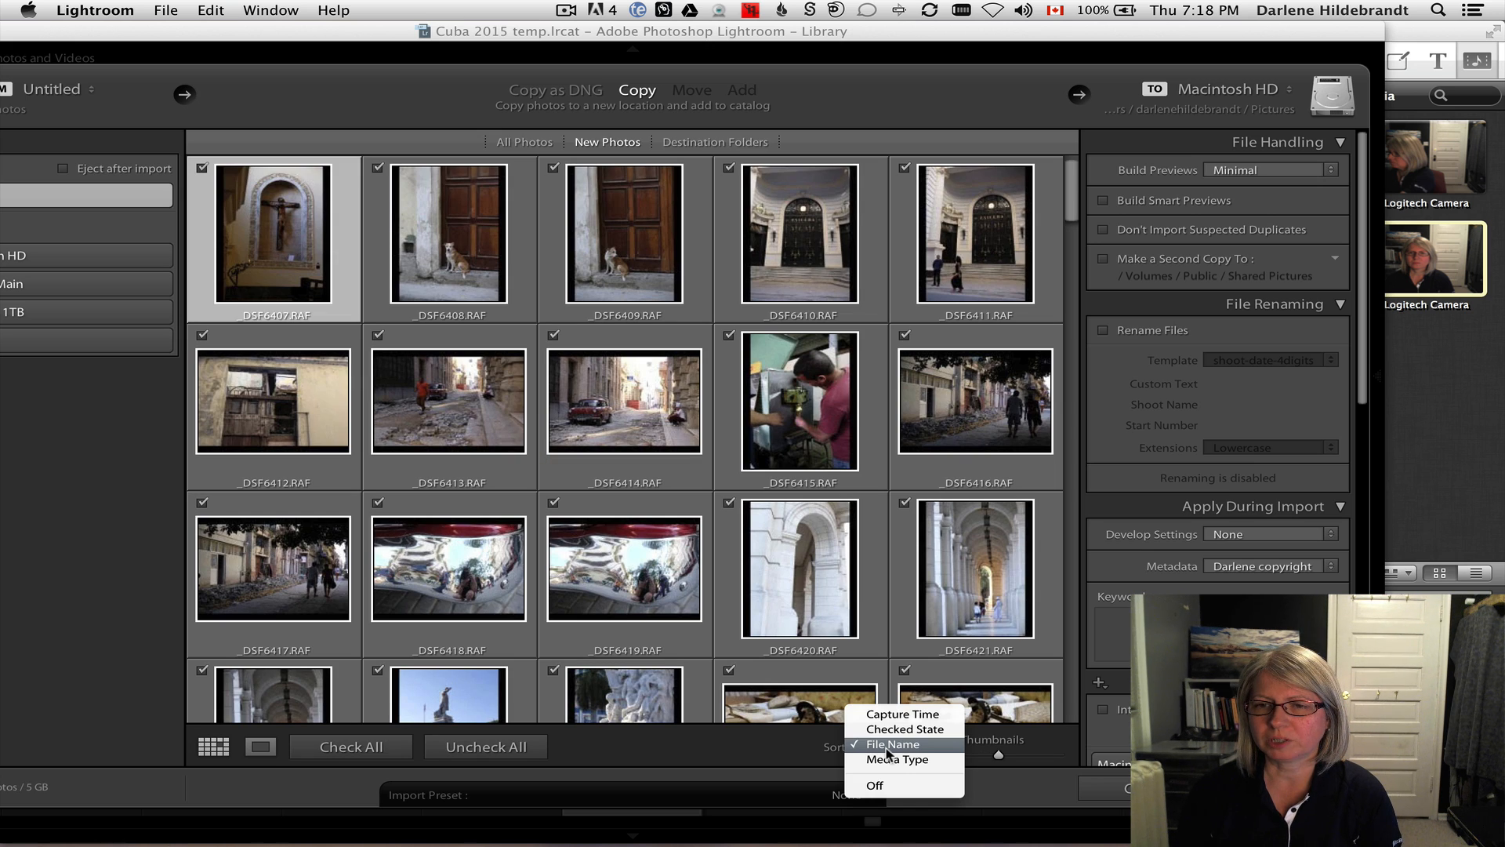
click(891, 714)
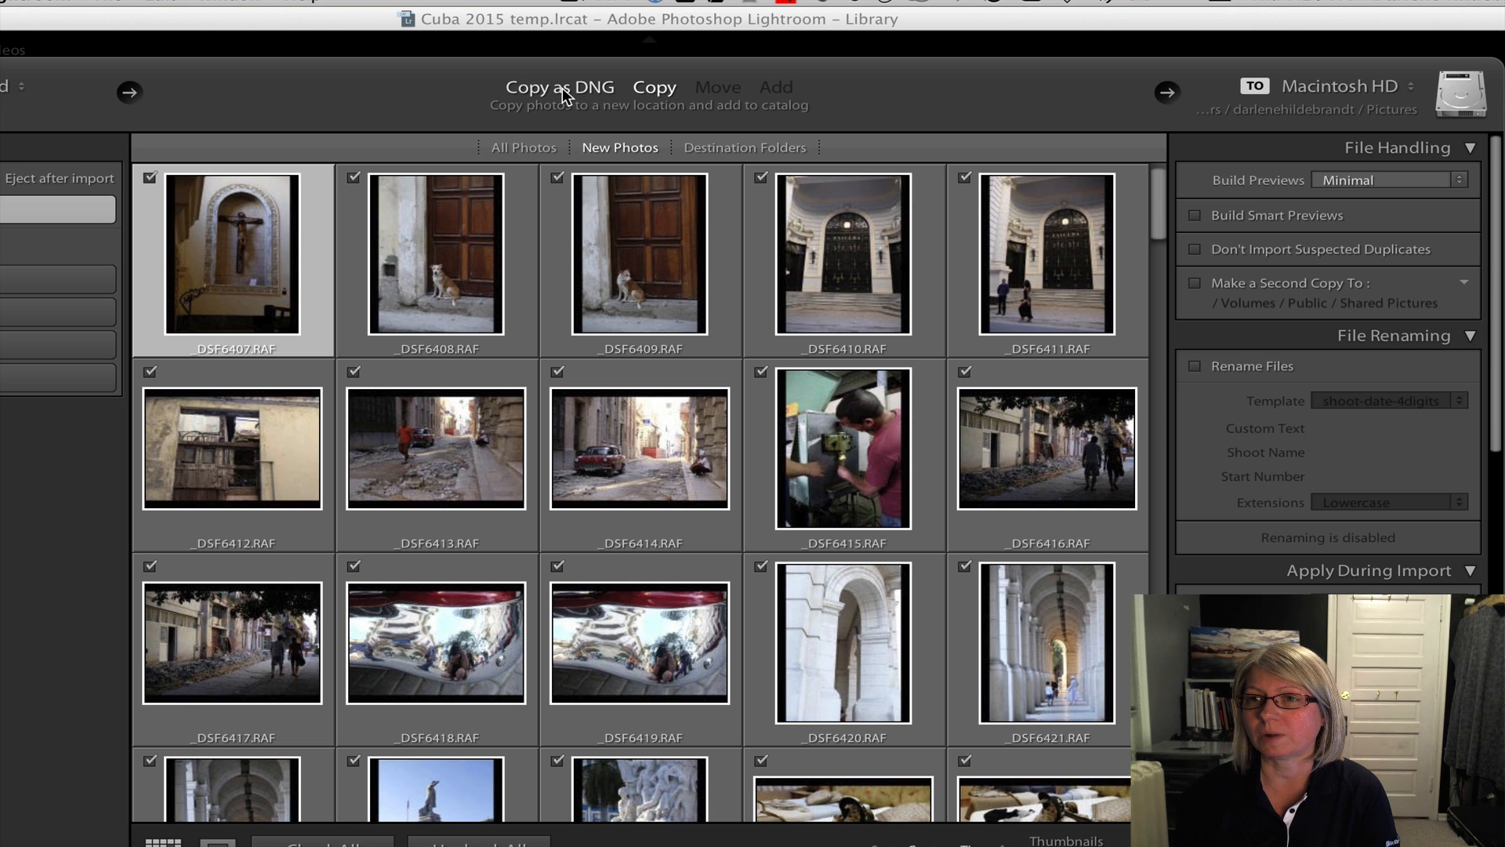
click(655, 87)
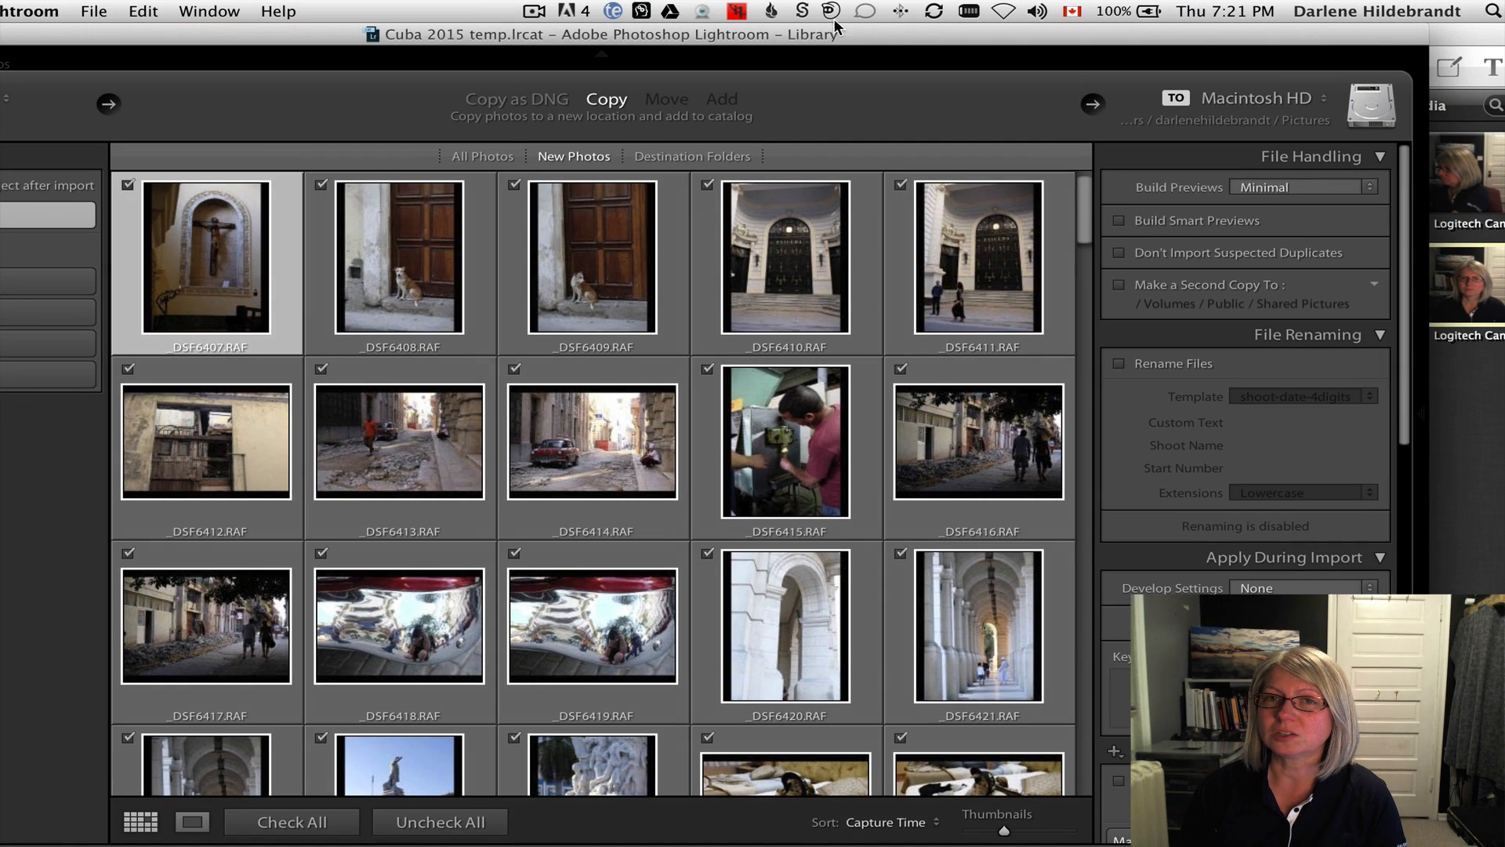
- Set the import destination to the Cuba 2015 folder inside Images on the Elements 1TB drive
drag(775, 35, 857, 34)
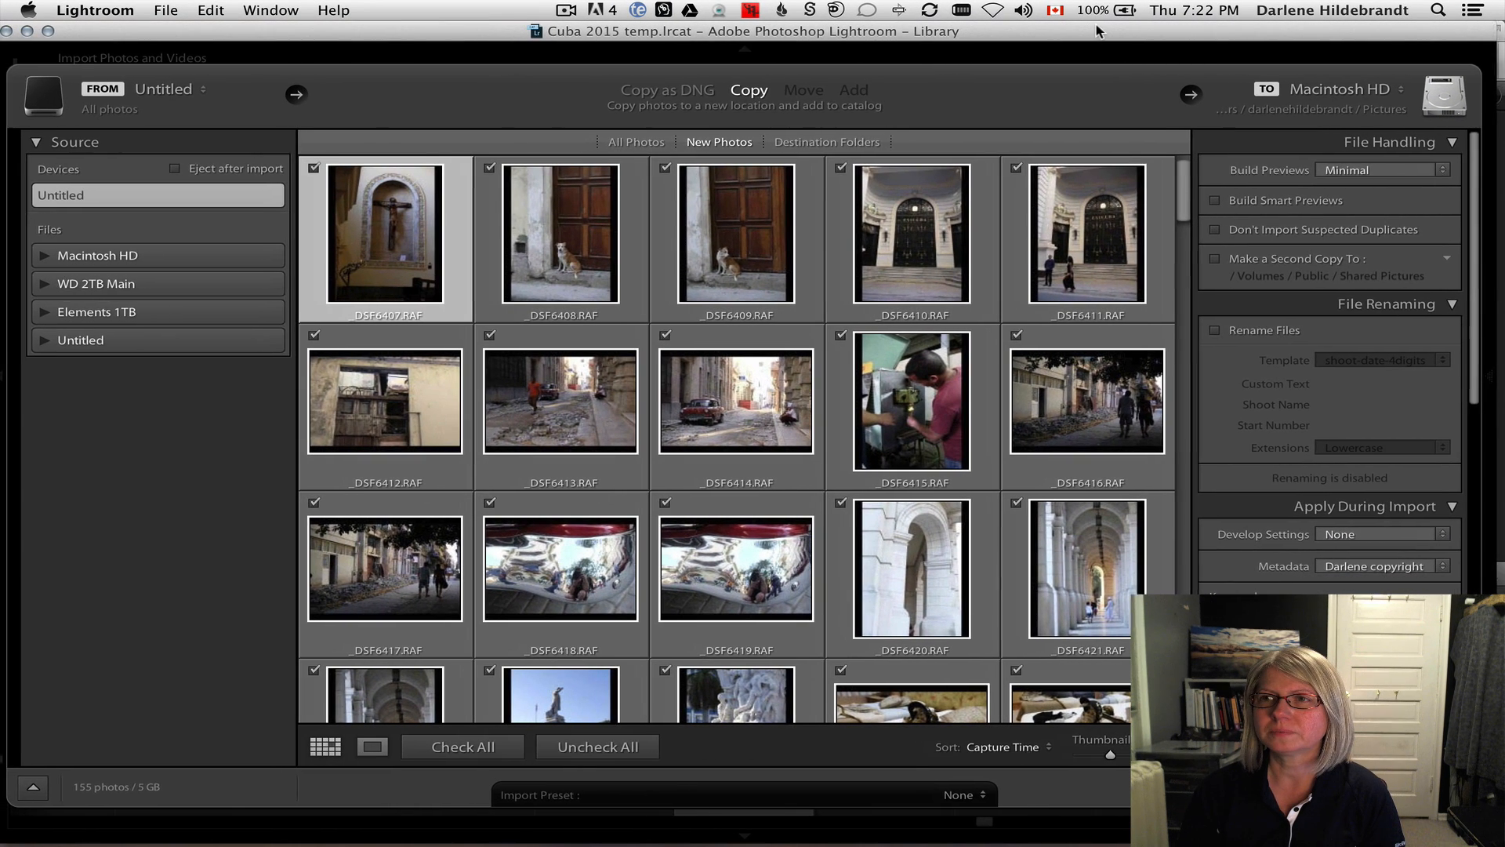
drag(1096, 25, 1109, 25)
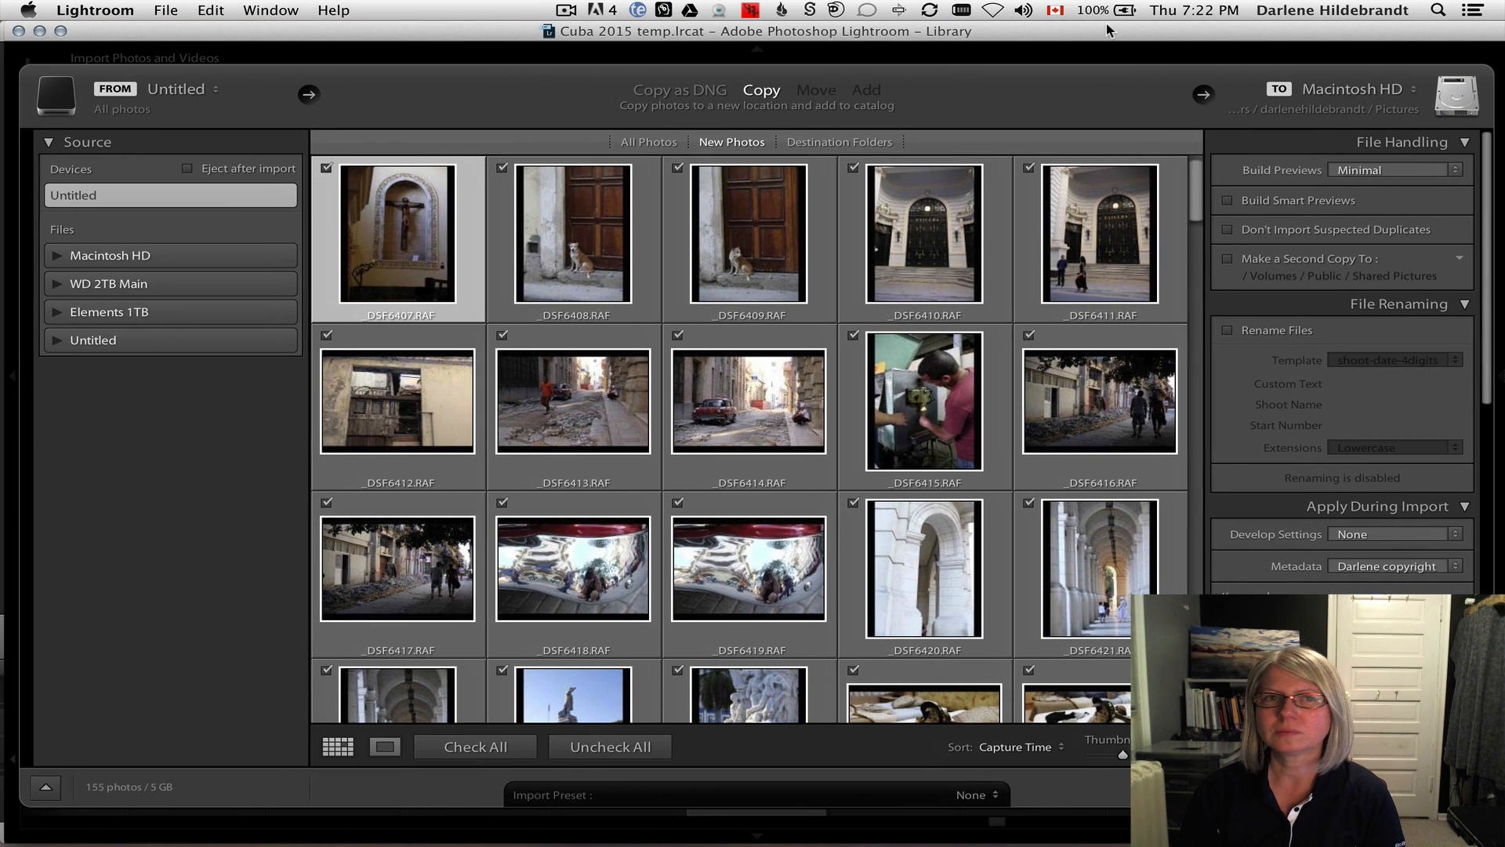
click(1291, 103)
click(1291, 102)
click(1290, 103)
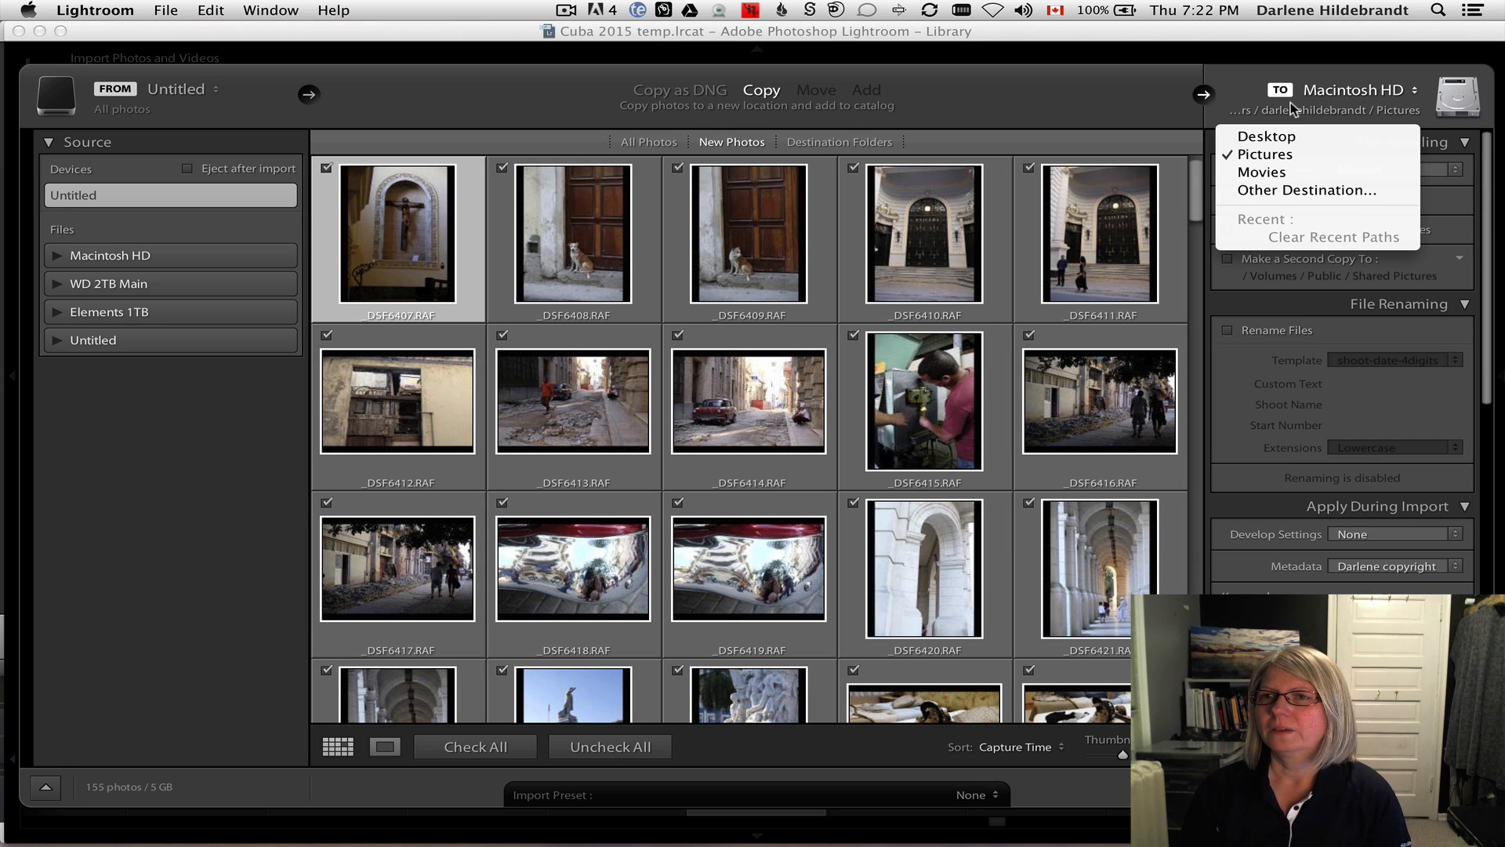
click(1290, 192)
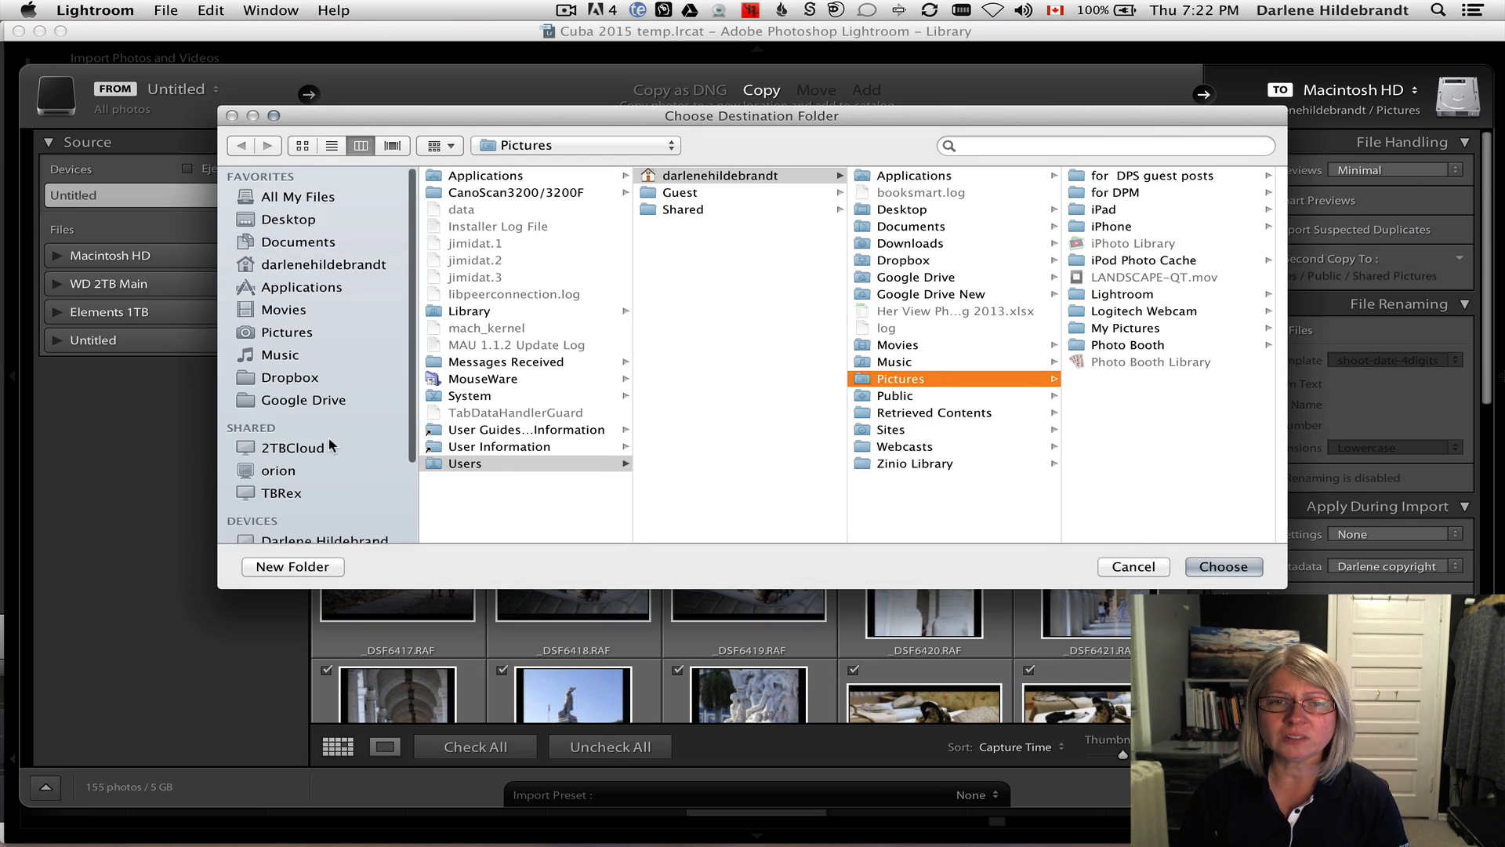
scroll(314, 352, down, 3)
click(305, 487)
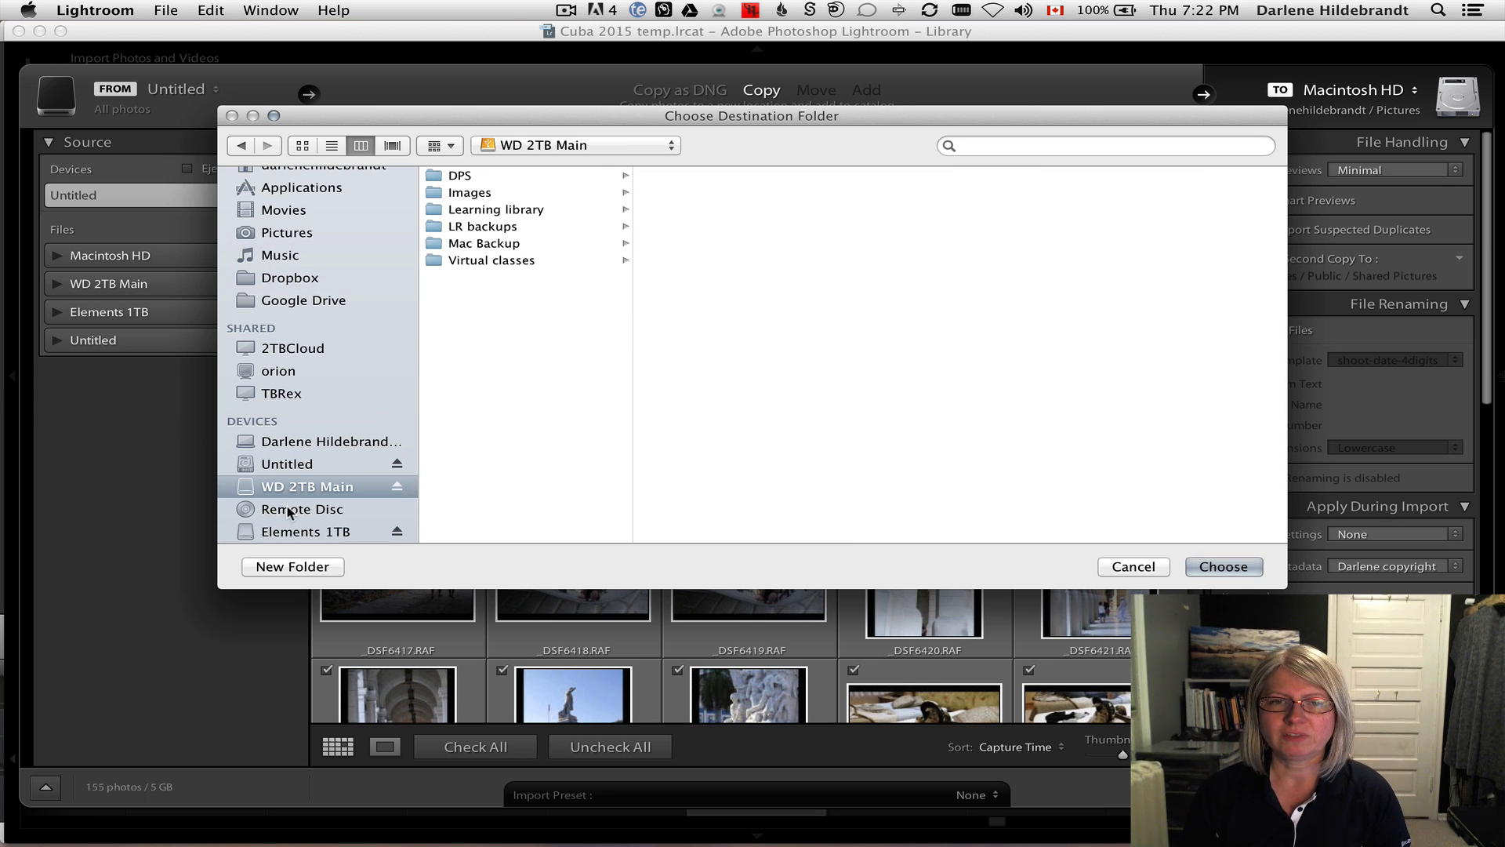
click(294, 533)
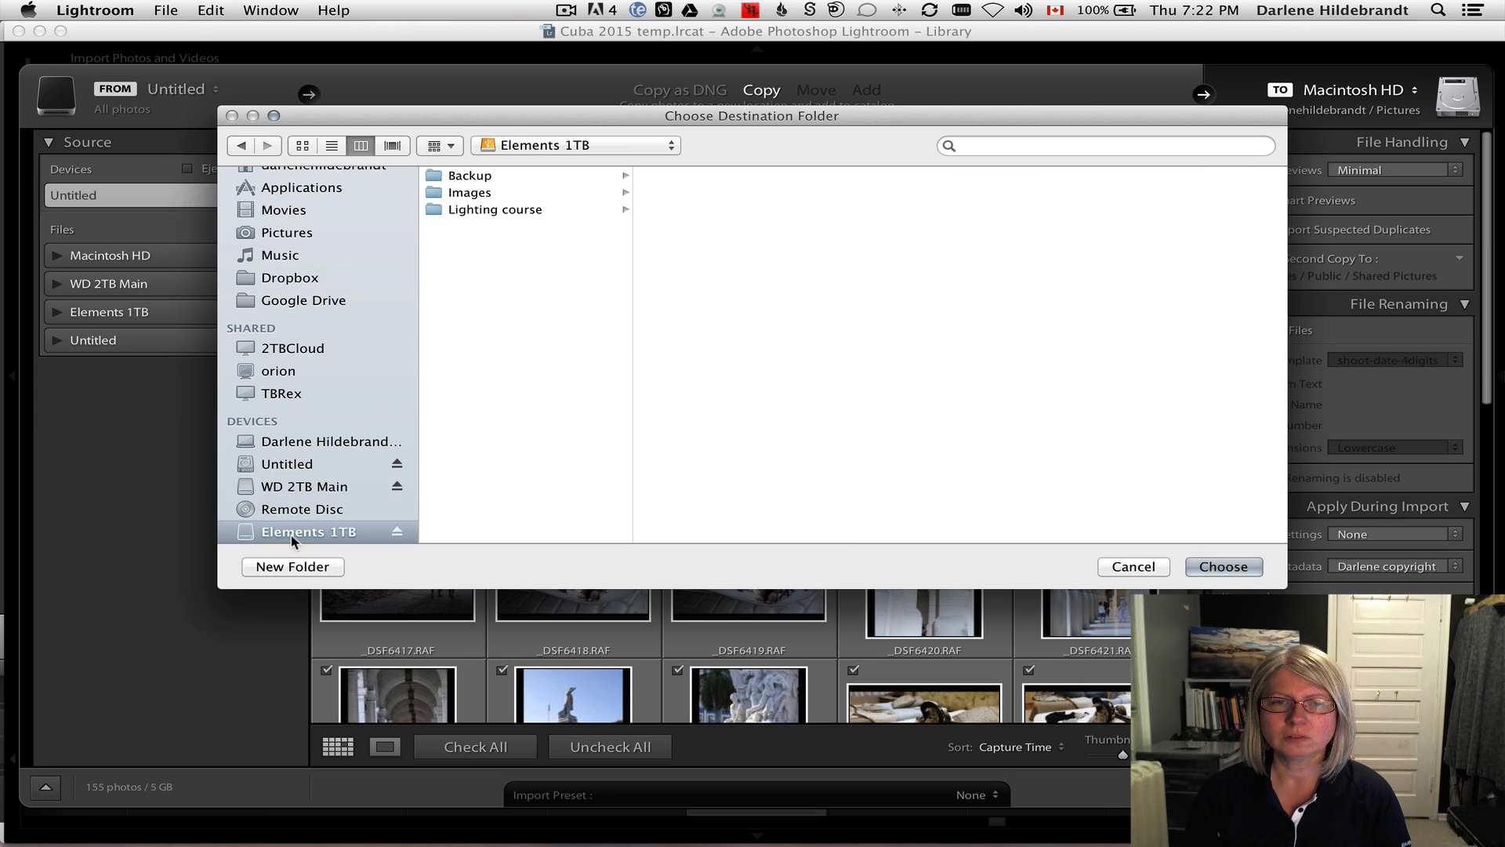
click(453, 193)
click(674, 227)
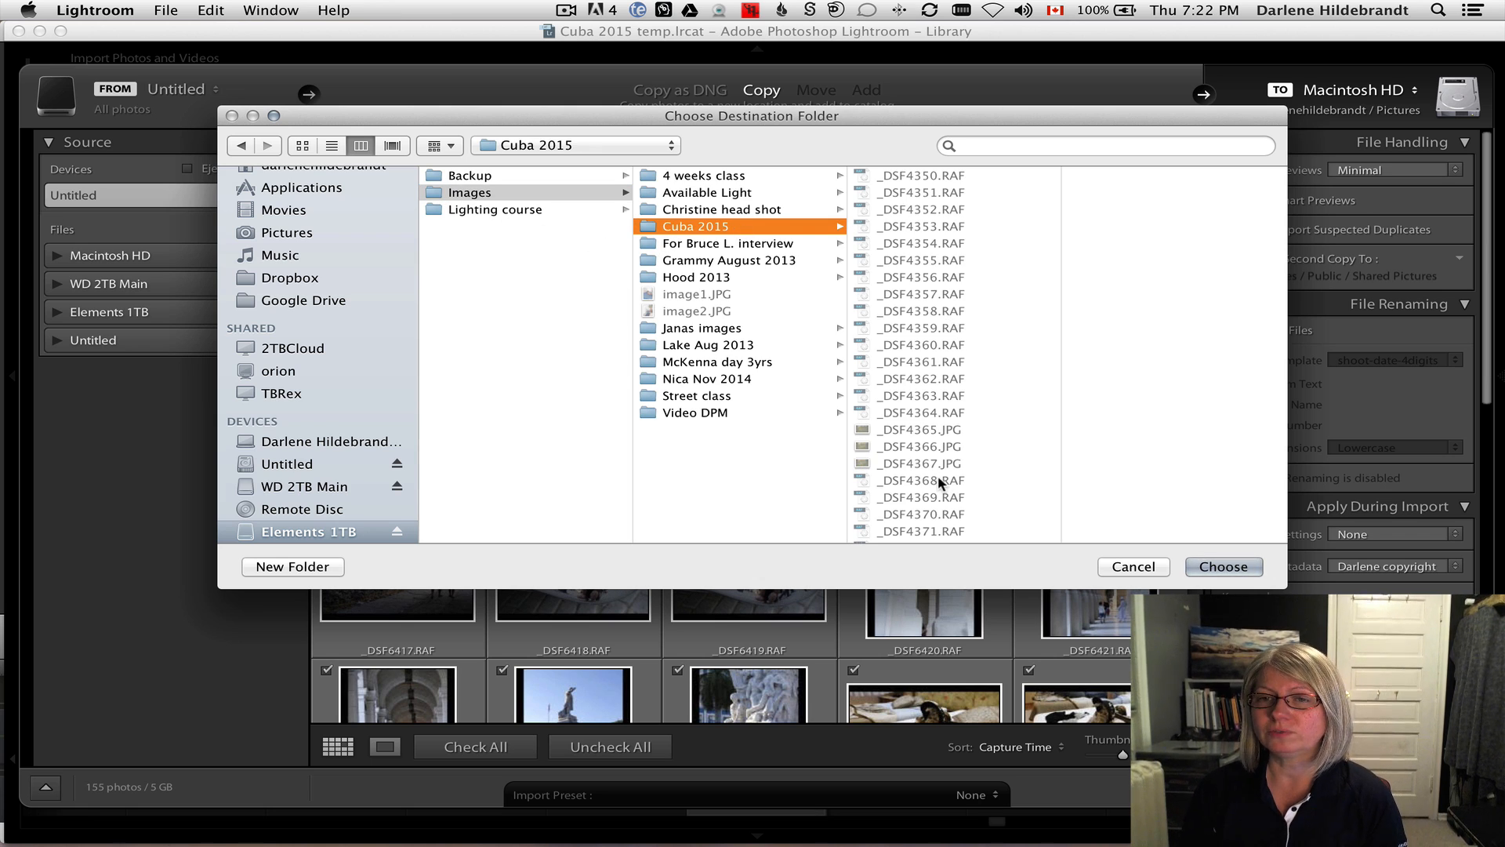
click(1224, 566)
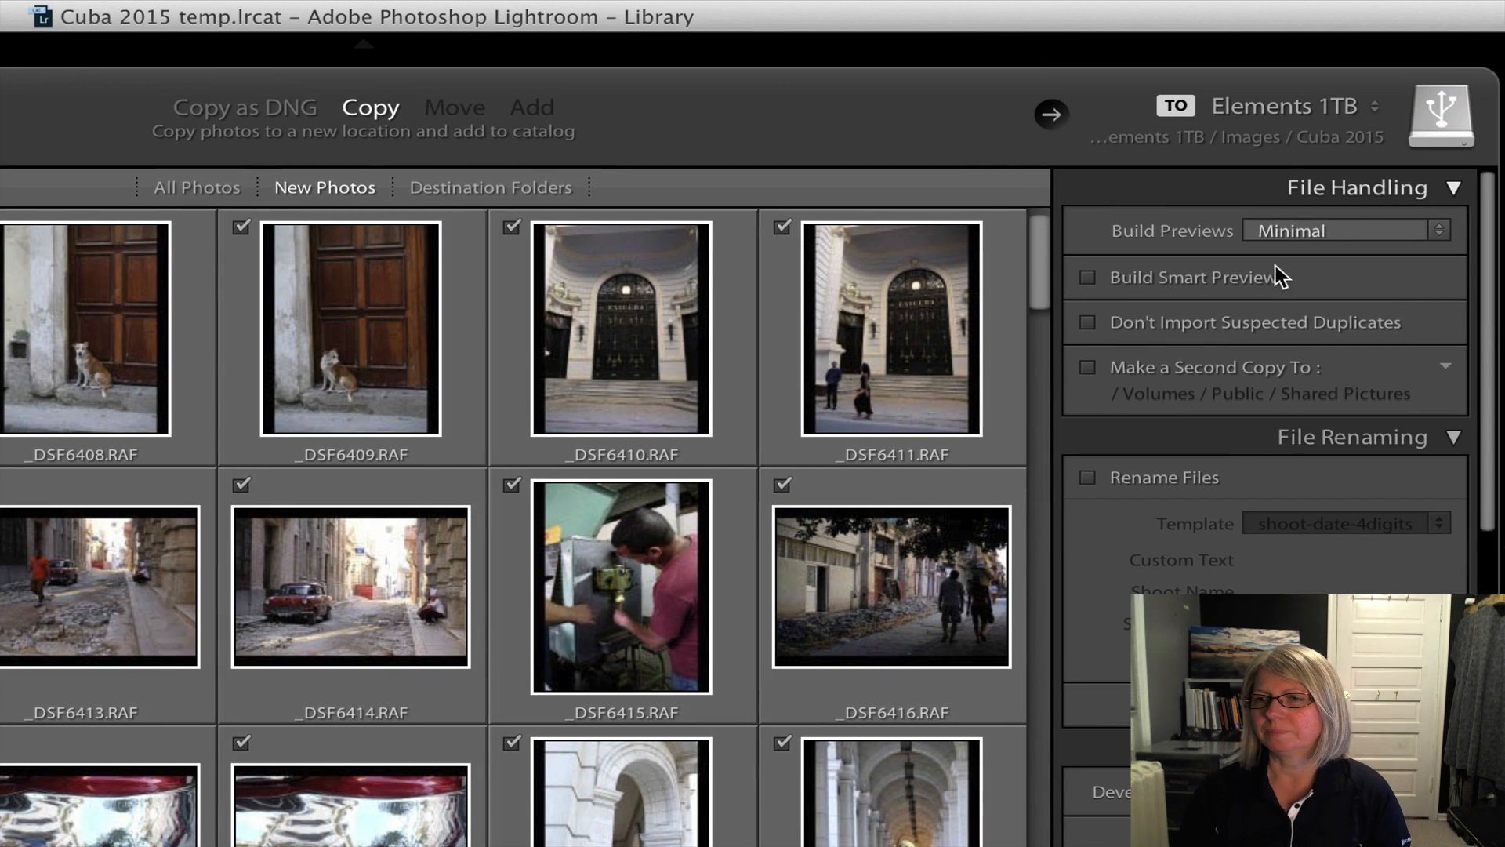
- Collapse the File Renaming, Apply During Import and Destination sections of the import settings
click(1453, 437)
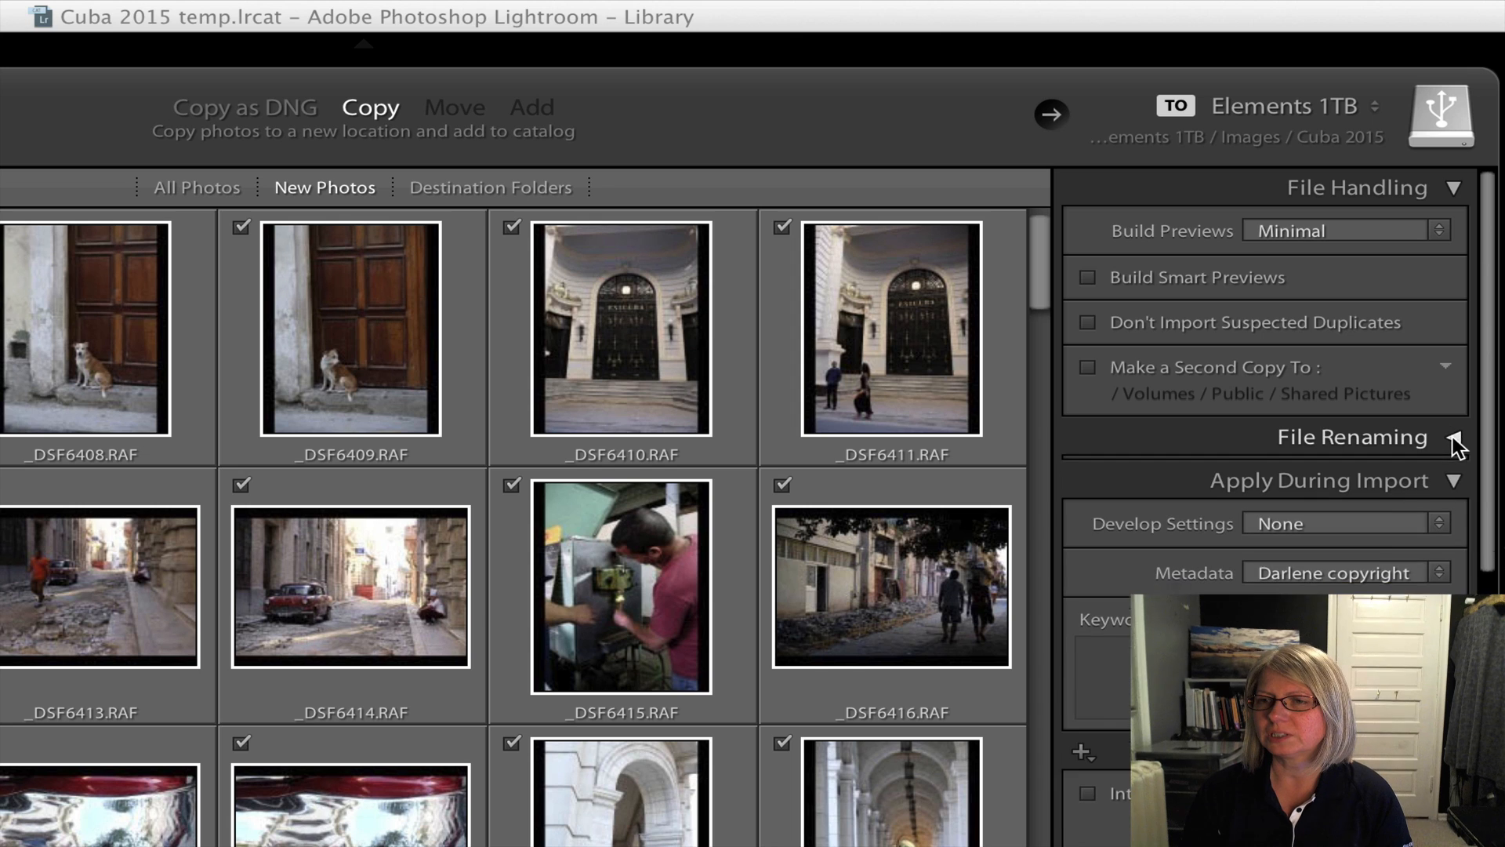
click(1452, 481)
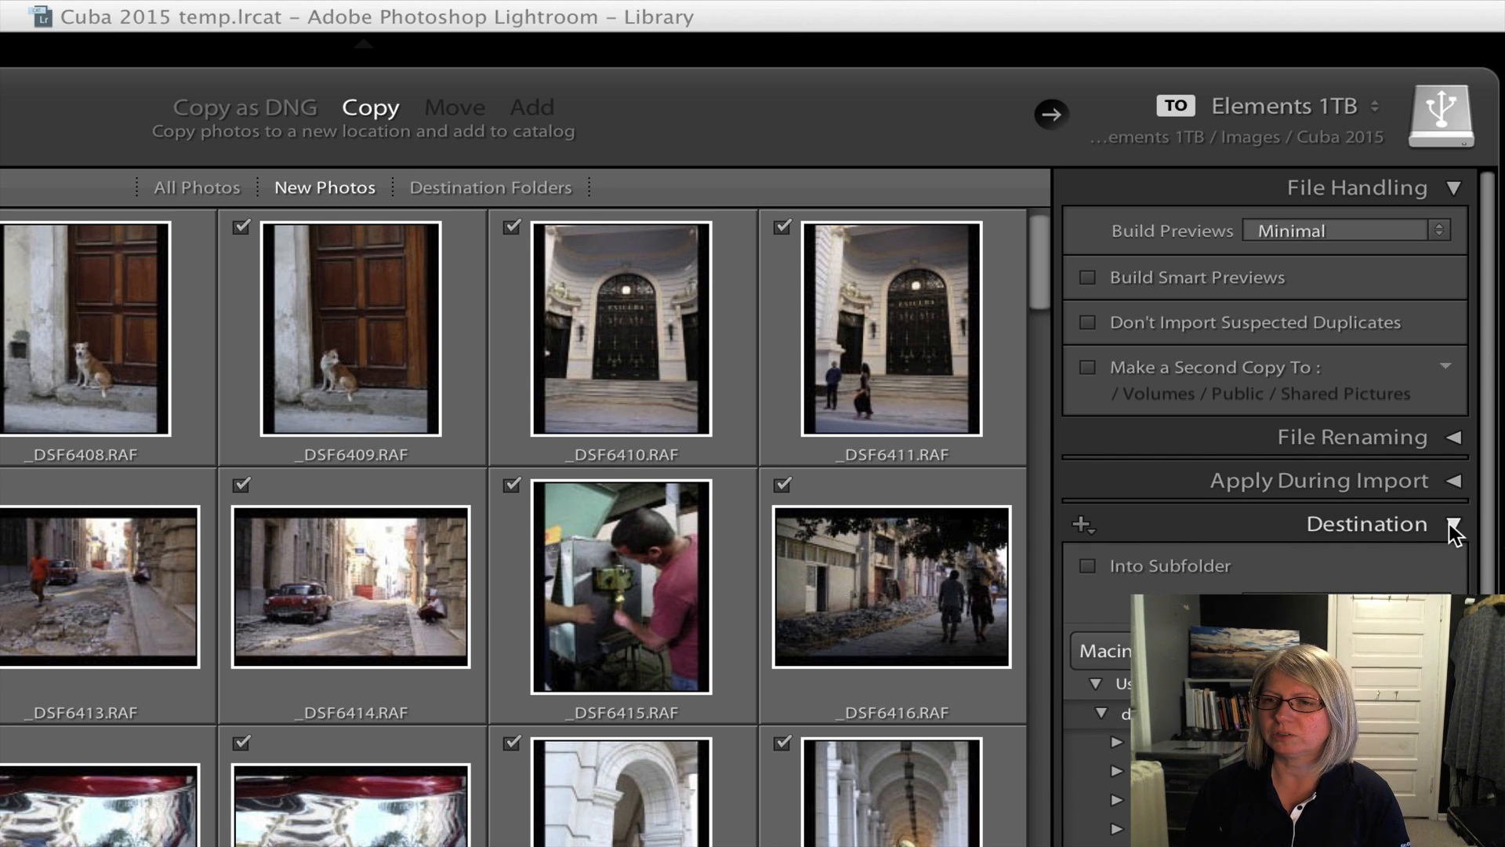
click(1450, 523)
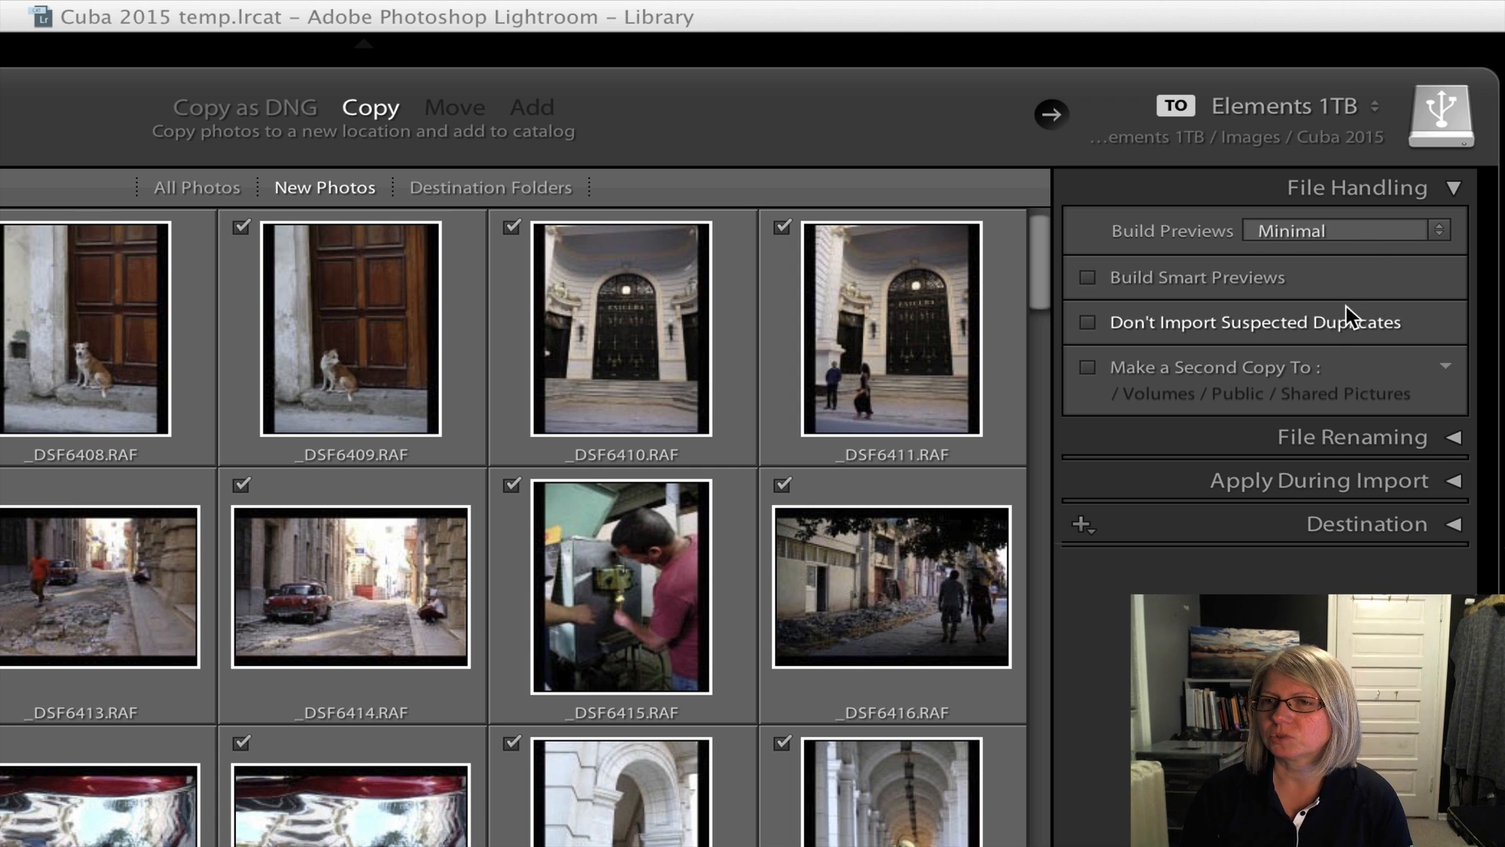
- Set Build Previews to Standard and collapse the File Handling section
click(1438, 234)
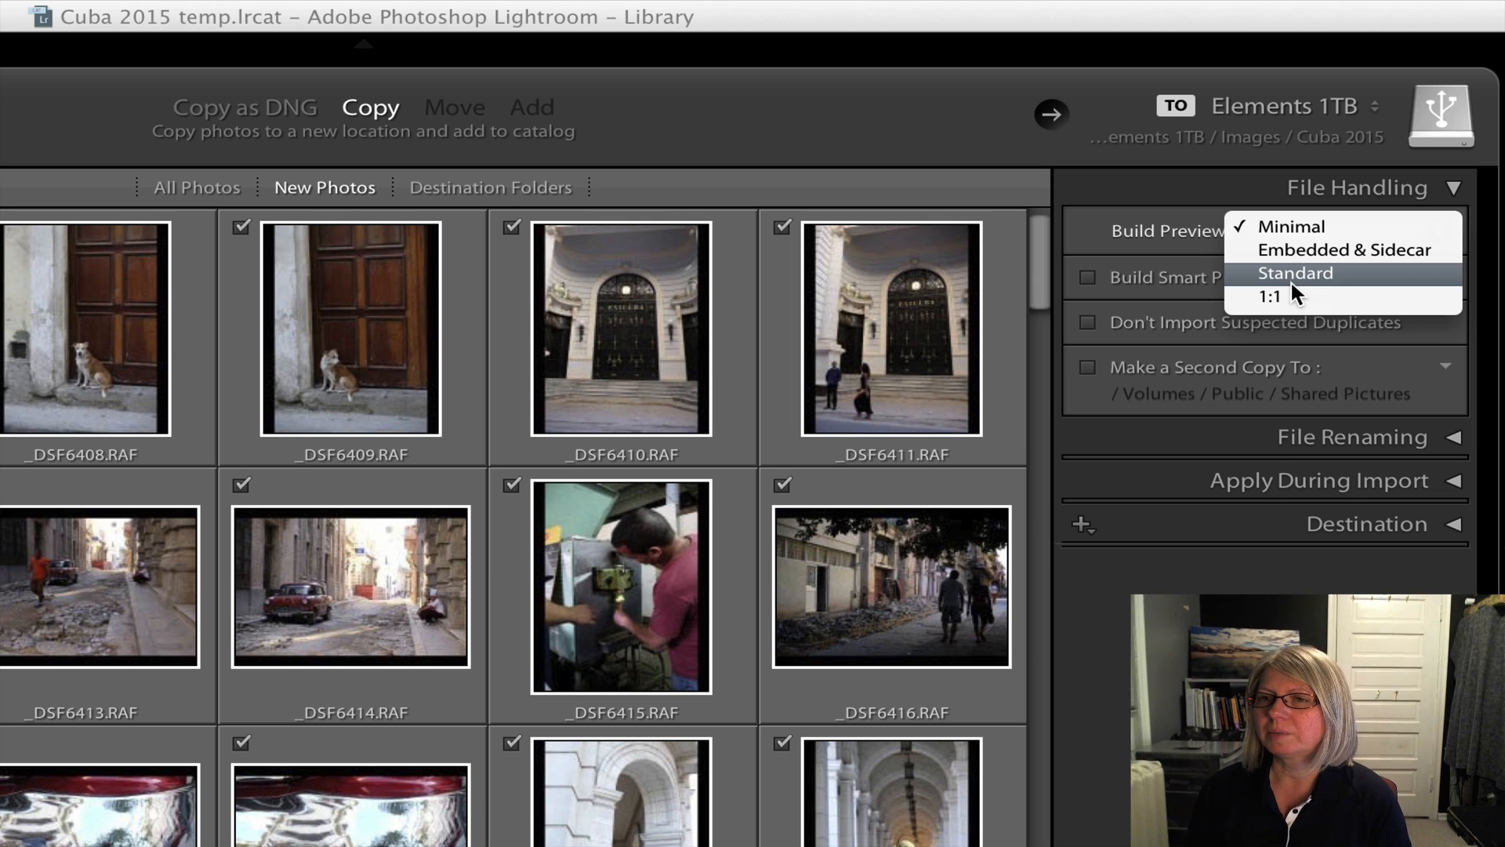
click(1331, 272)
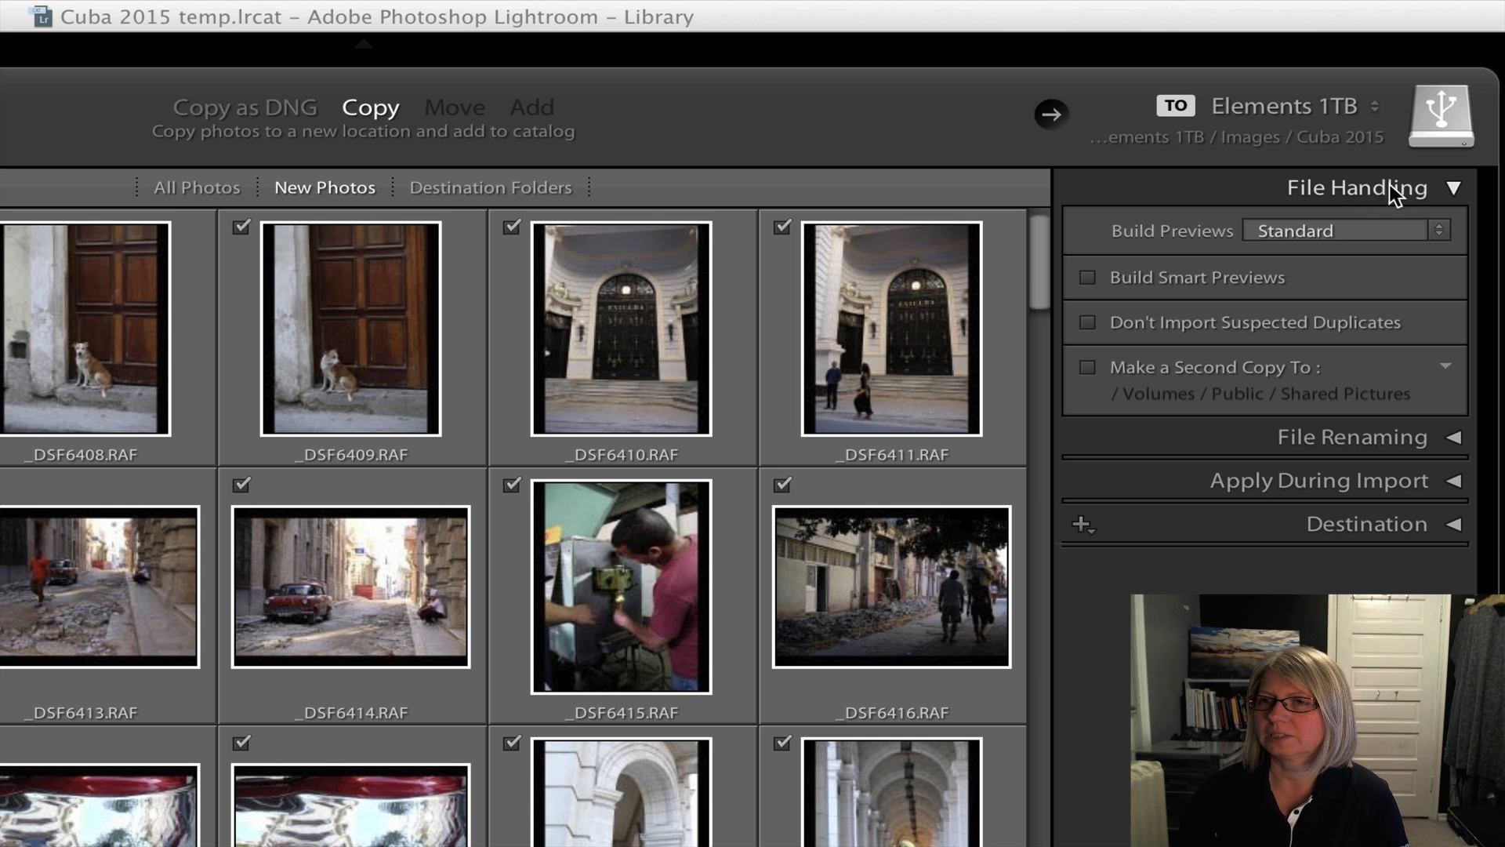
click(1455, 187)
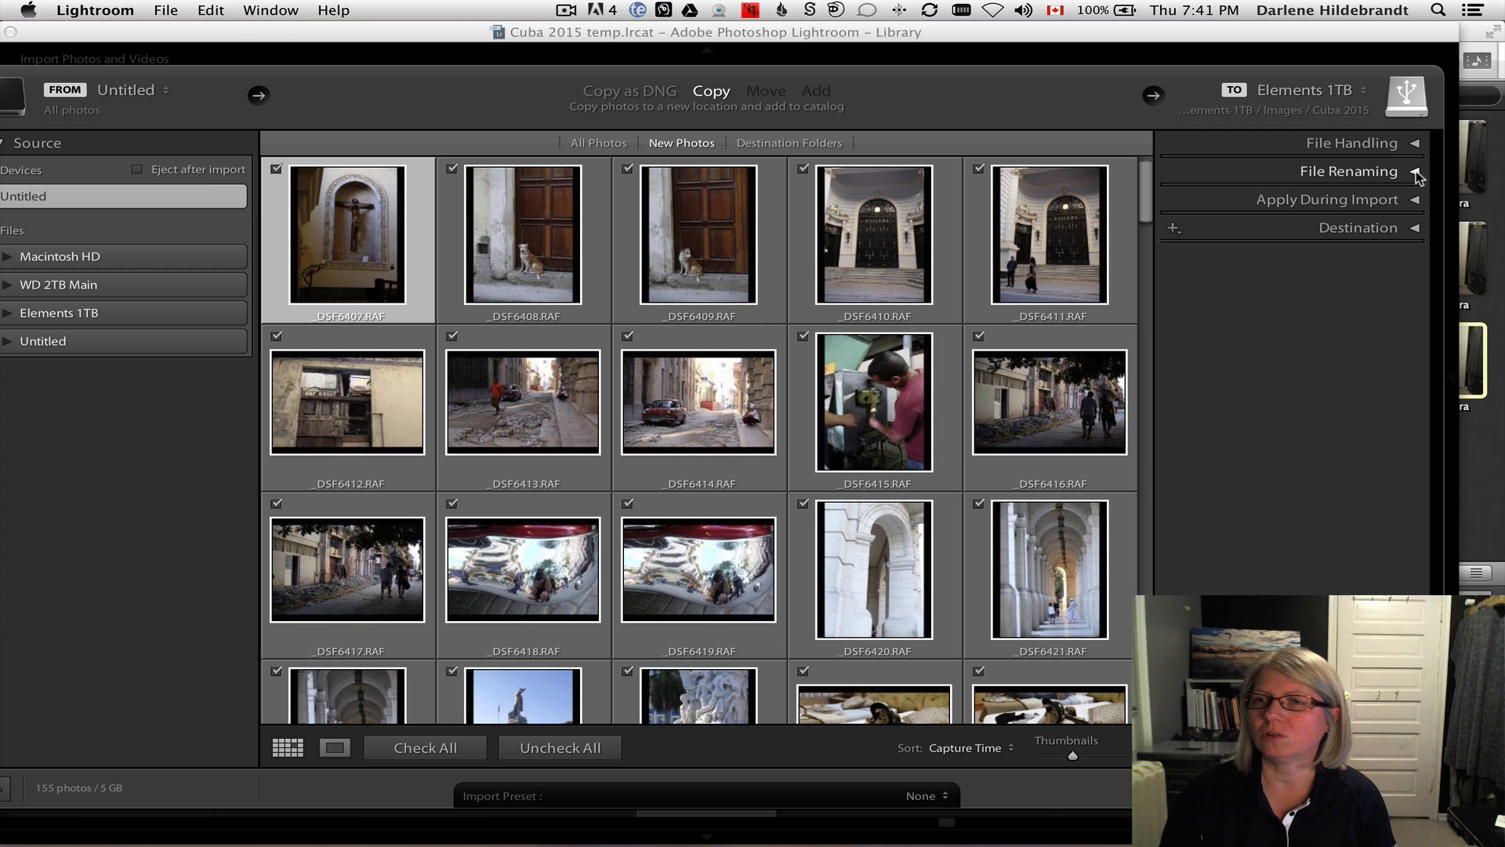
- Enable file renaming on import with the shoot-date-4digits template and set the shoot name to Cuba
click(1416, 171)
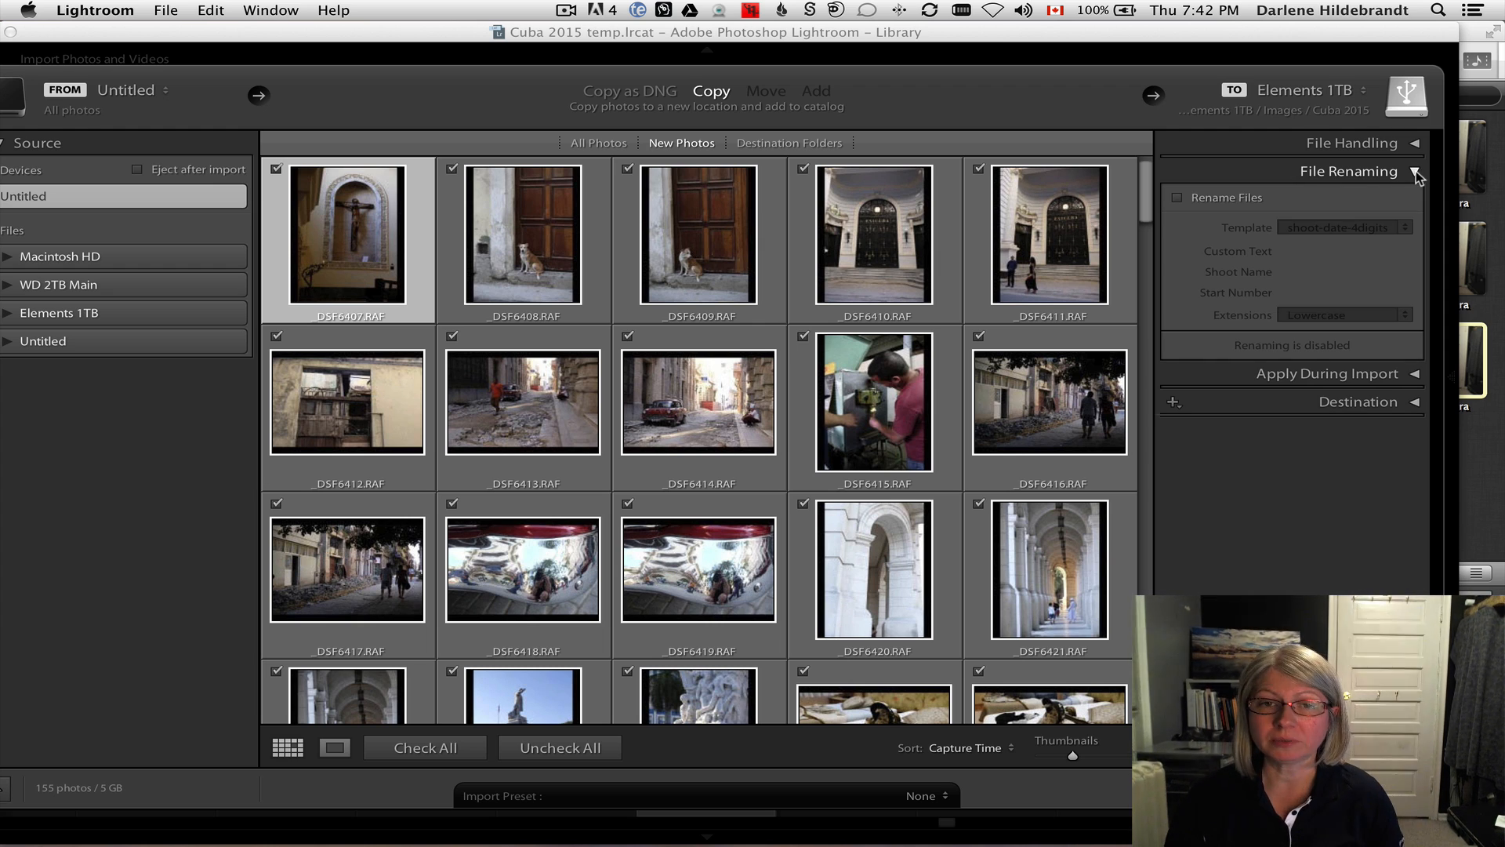
click(1177, 197)
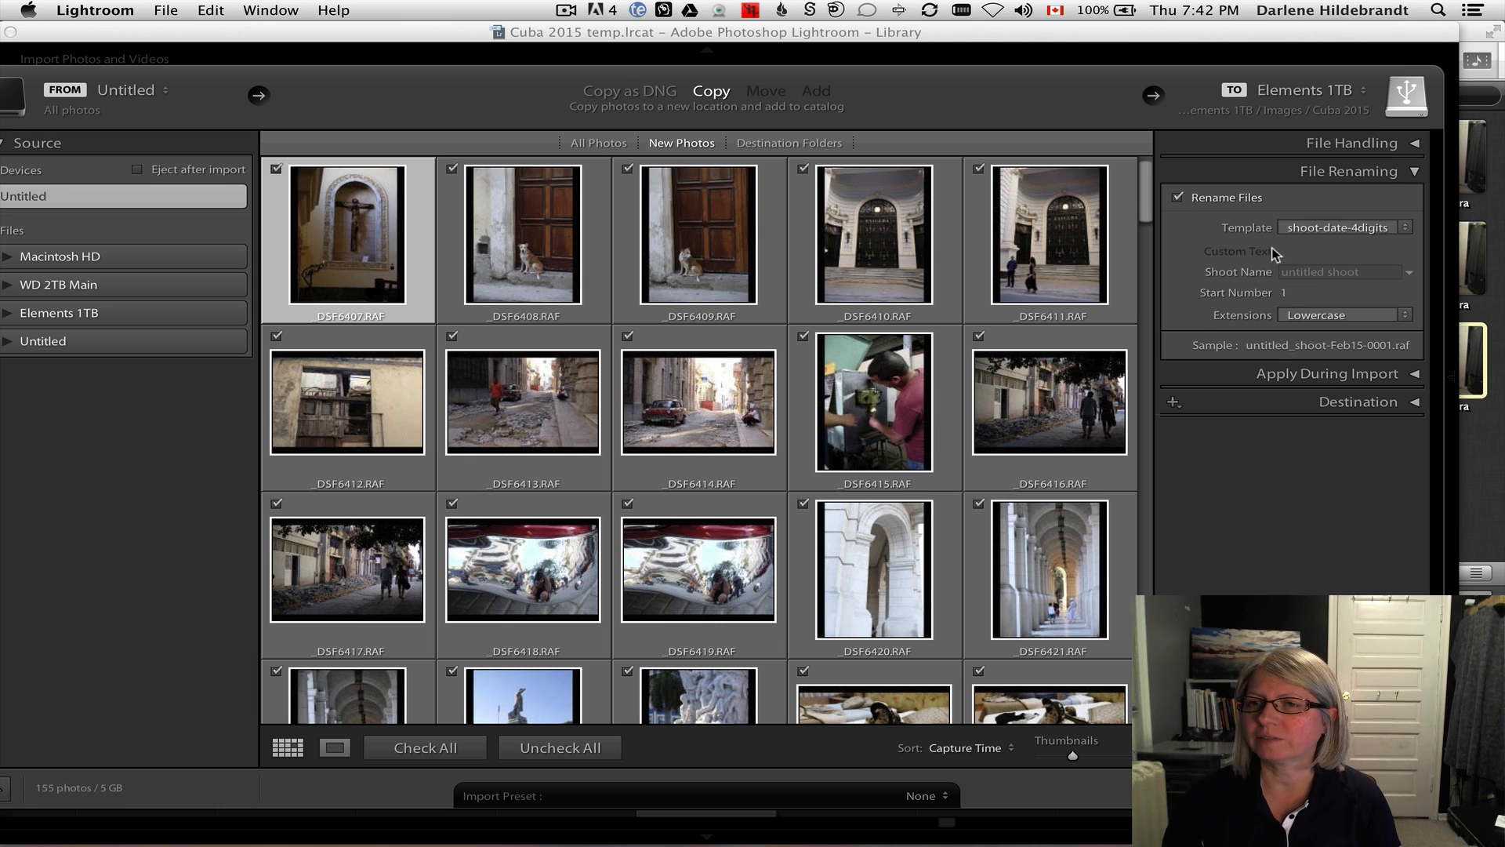
click(1368, 228)
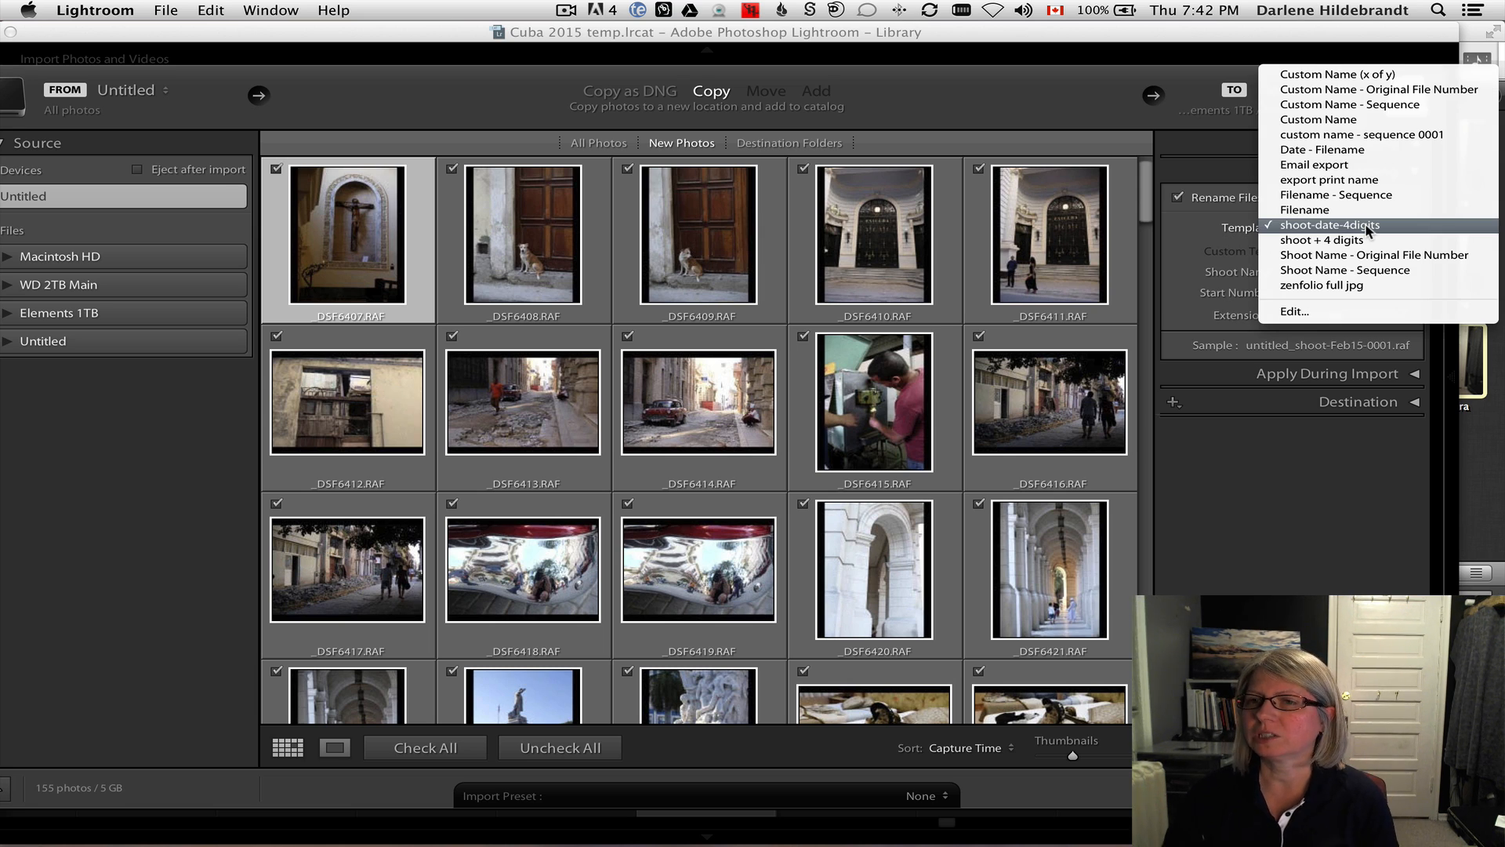
click(1193, 247)
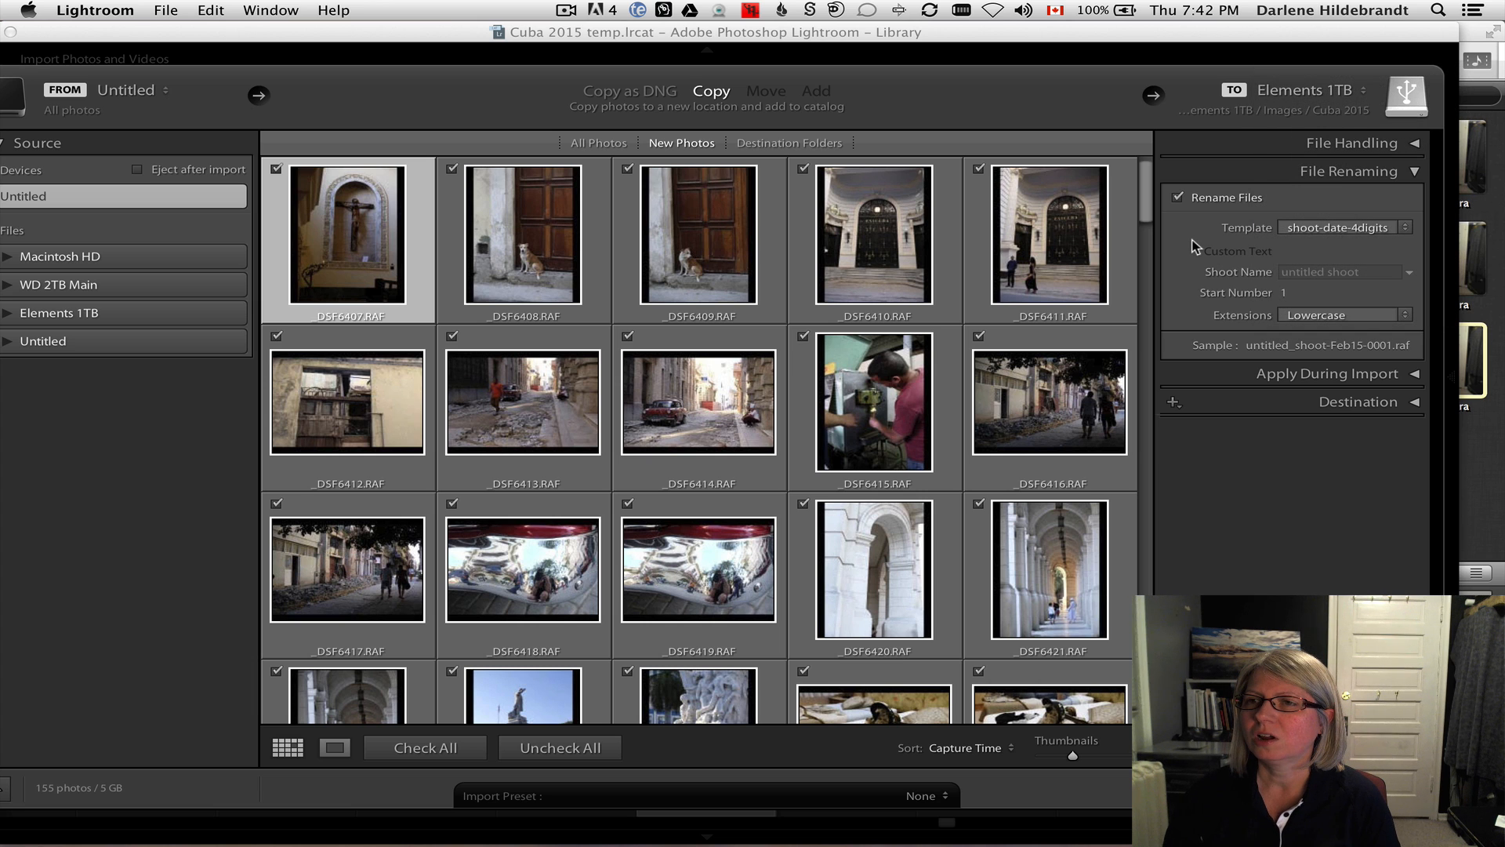
drag(1222, 34, 1263, 34)
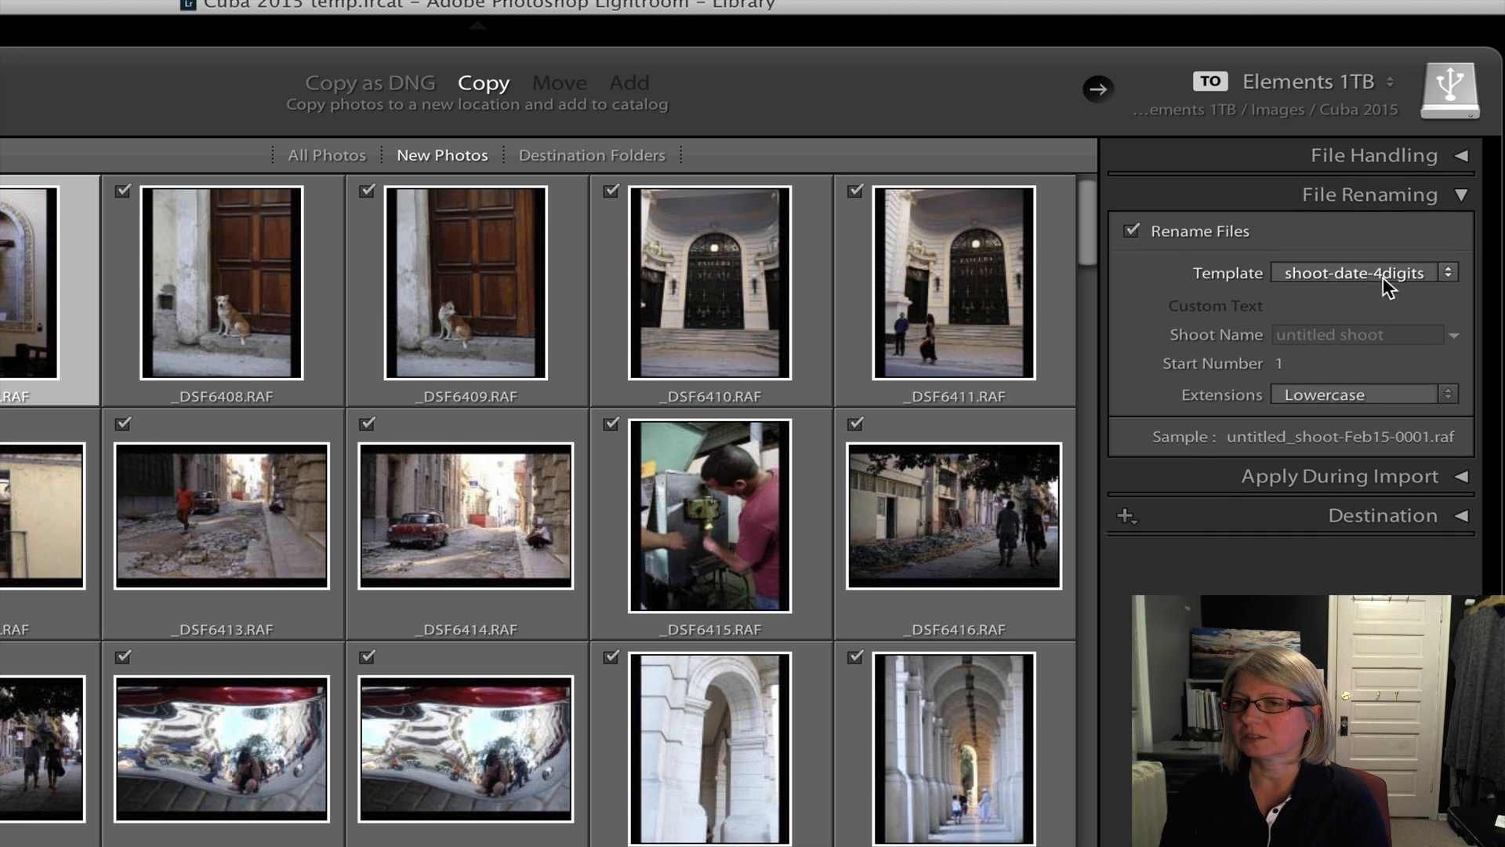
click(1331, 333)
text(Cuba)
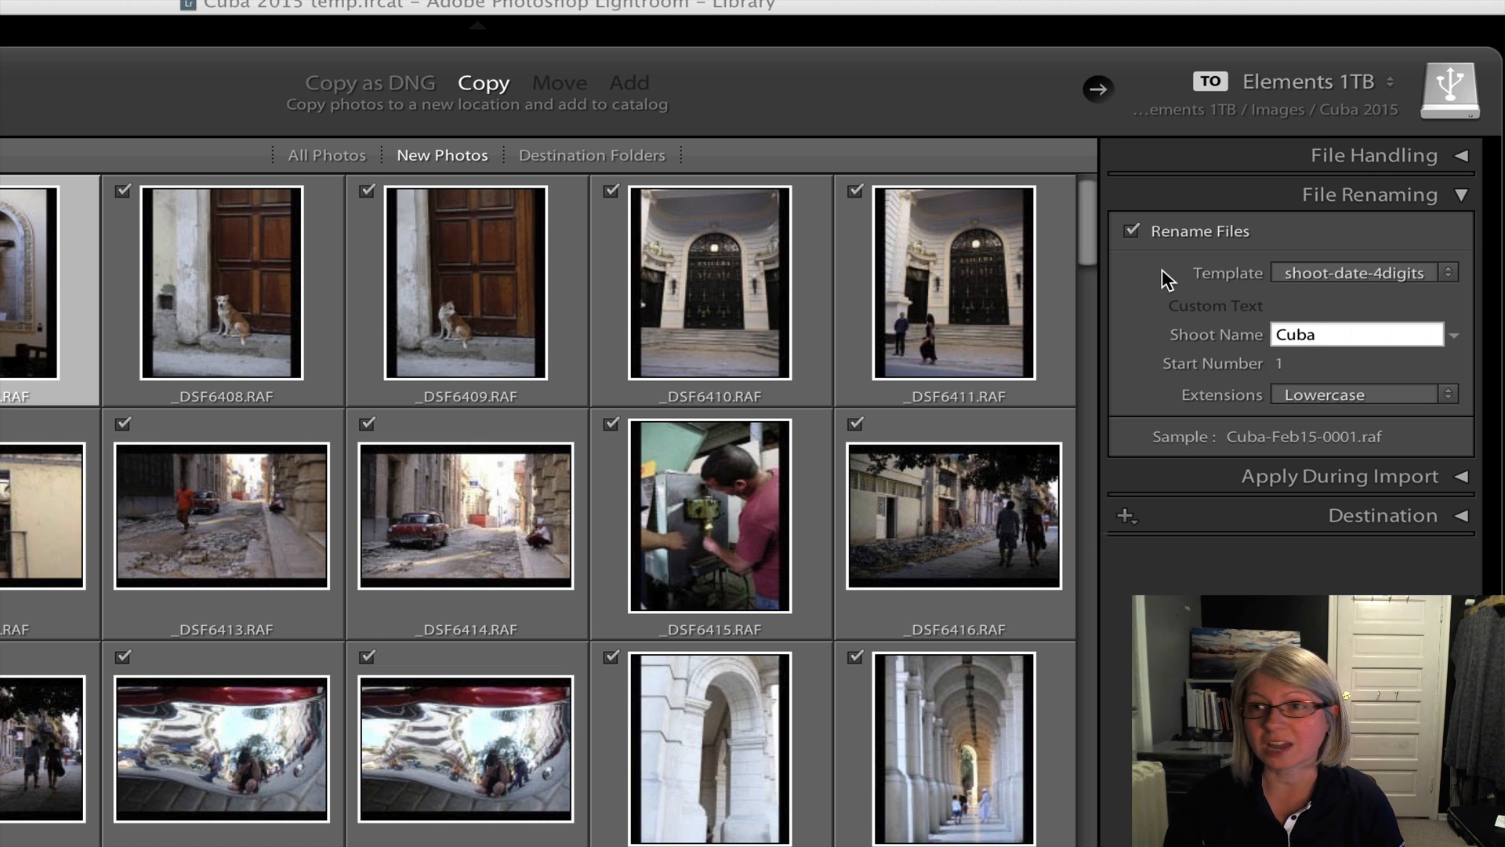
- Open the Filename Template Editor for the renaming template and bring it into view over the photo grid
click(1319, 268)
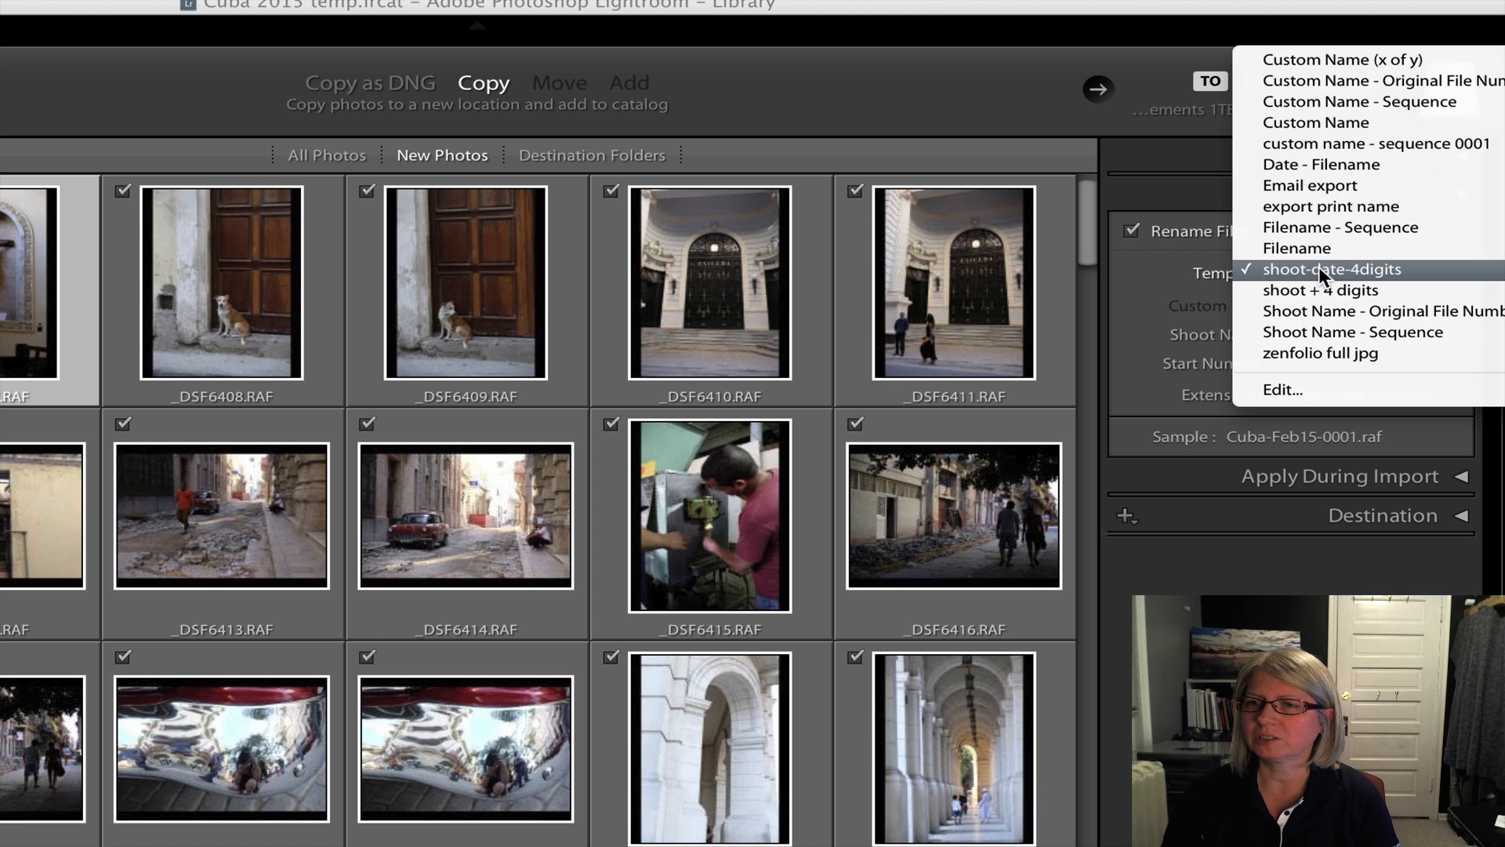
click(1310, 389)
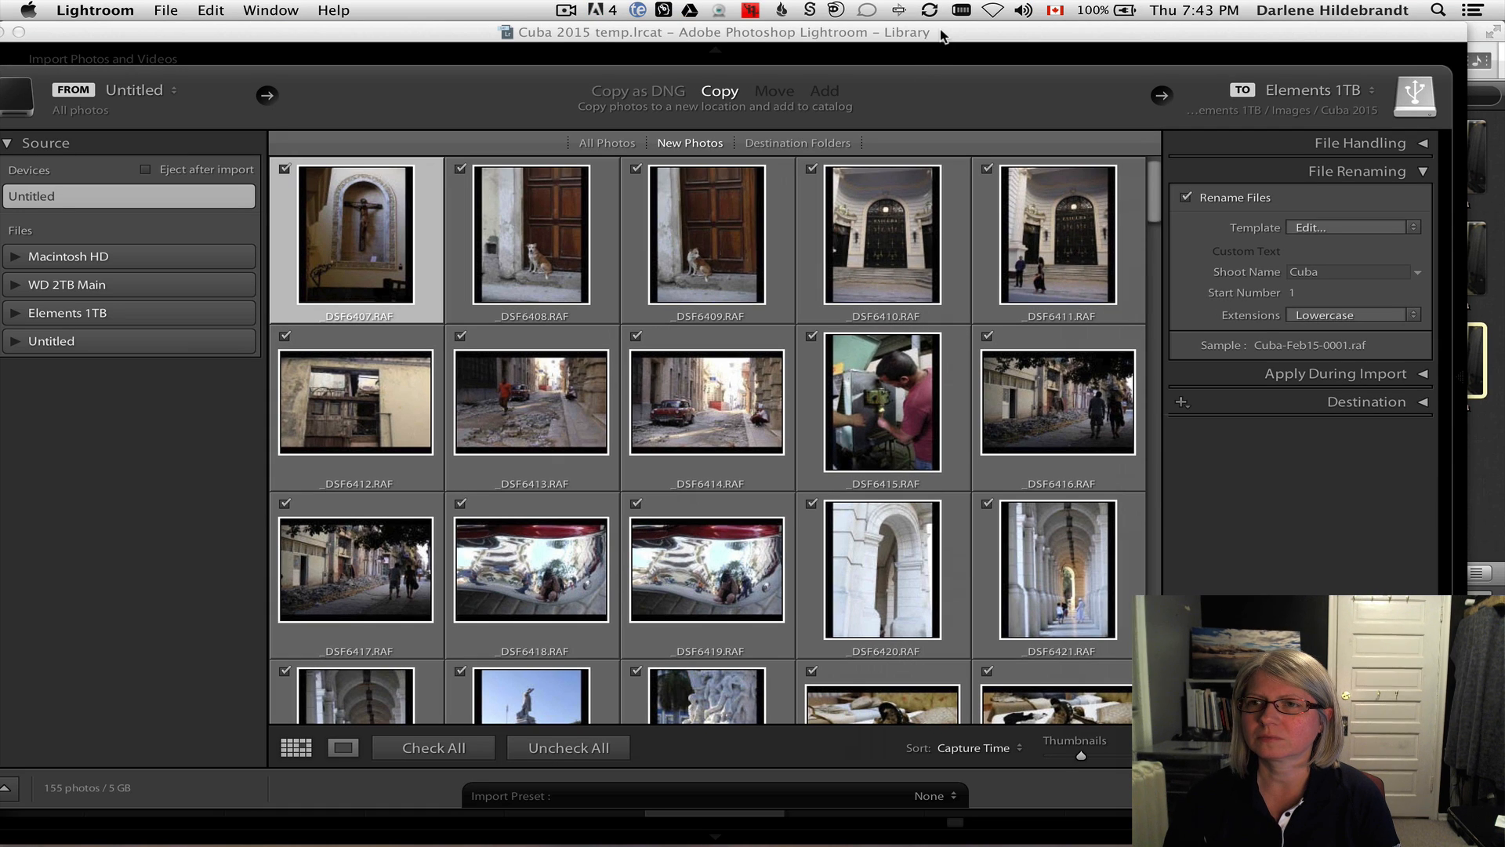
drag(944, 36, 986, 36)
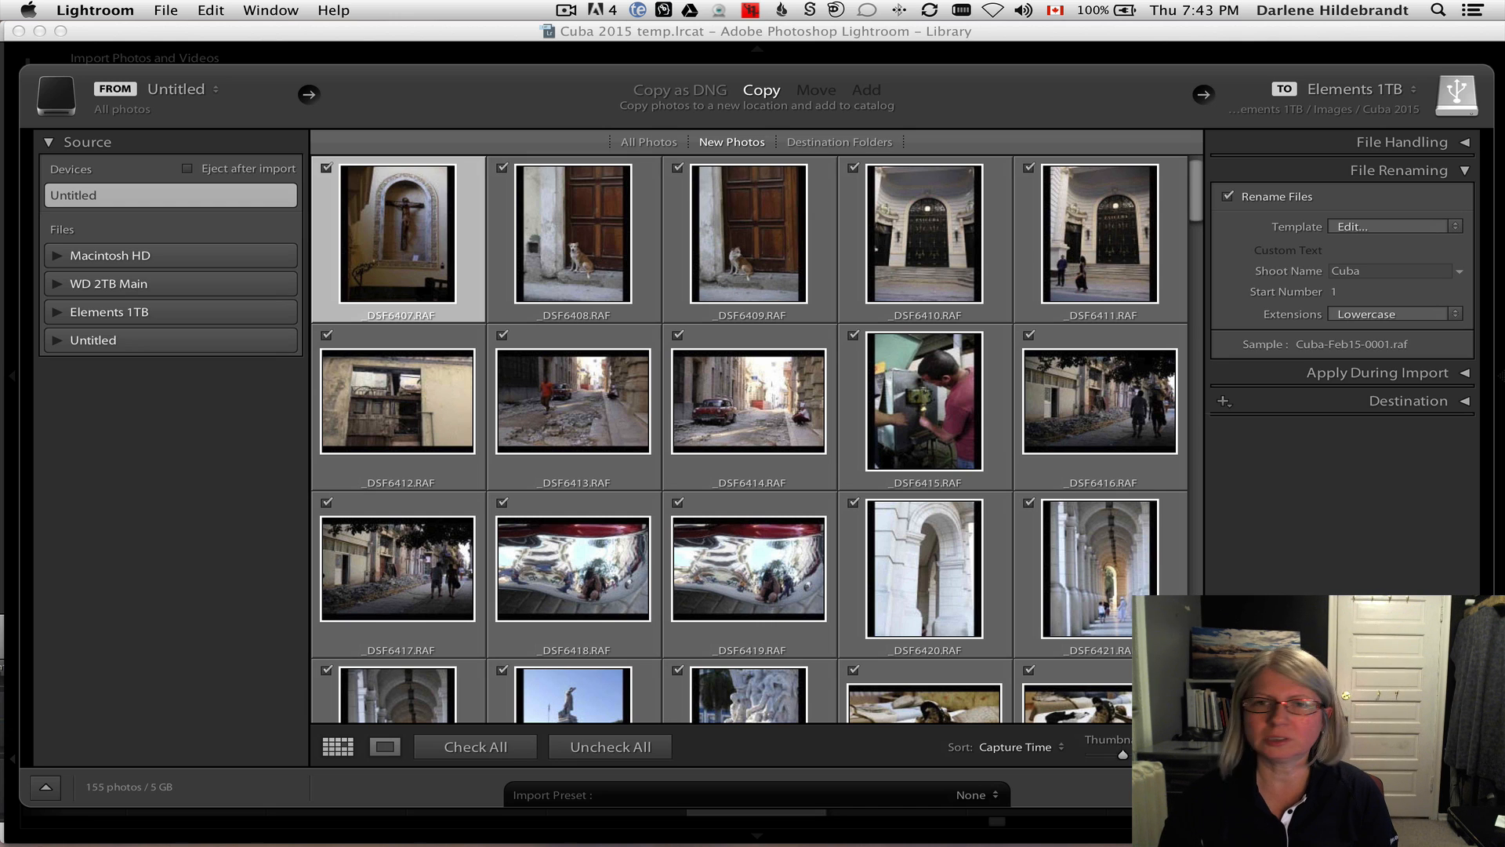
drag(0, 323, 730, 173)
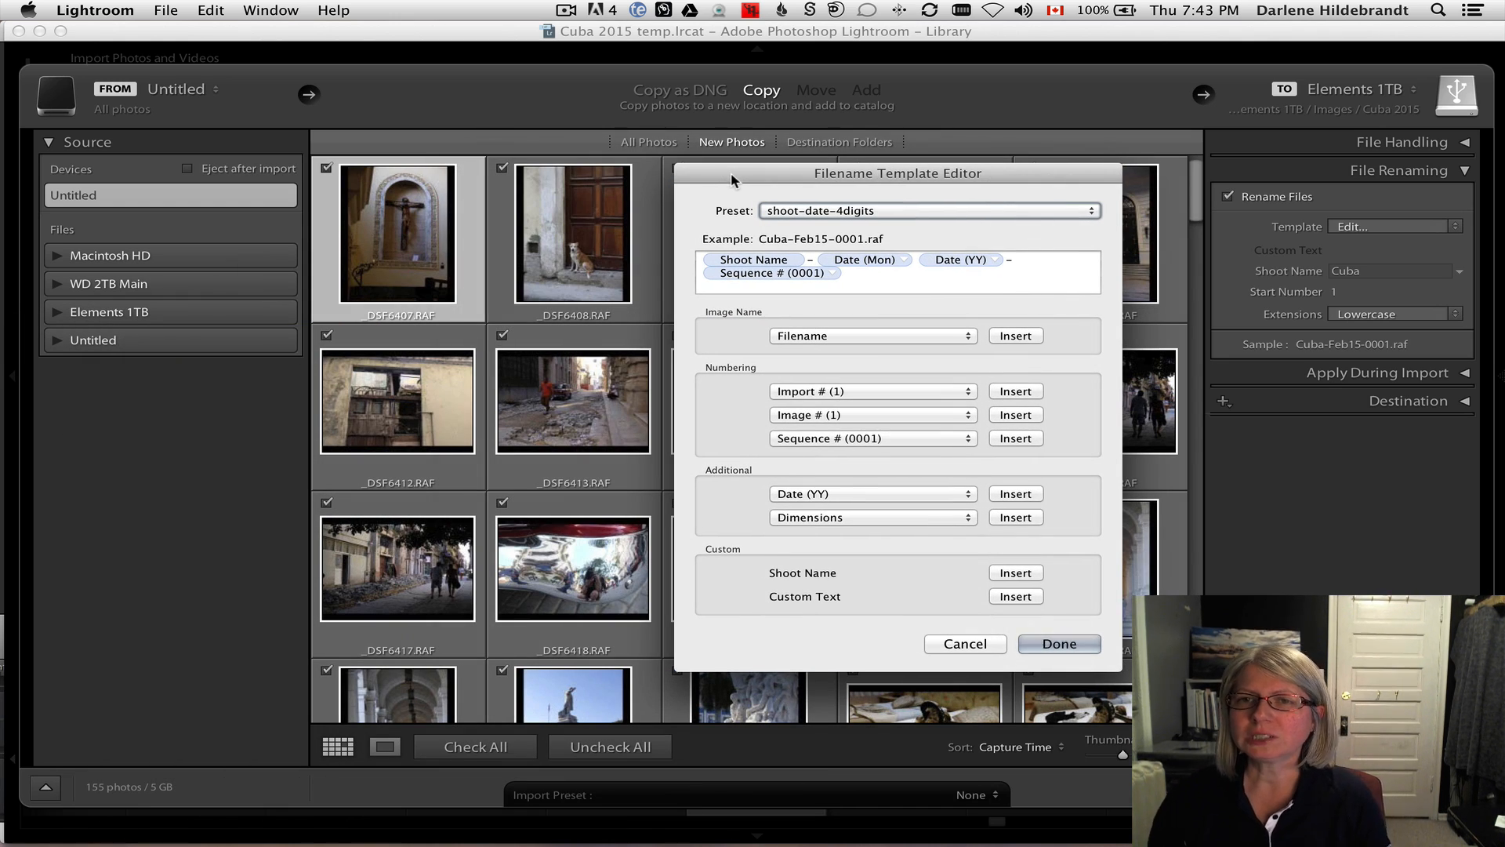
- Examine the available filename presets and the digit formats offered for the sequence number token
click(925, 211)
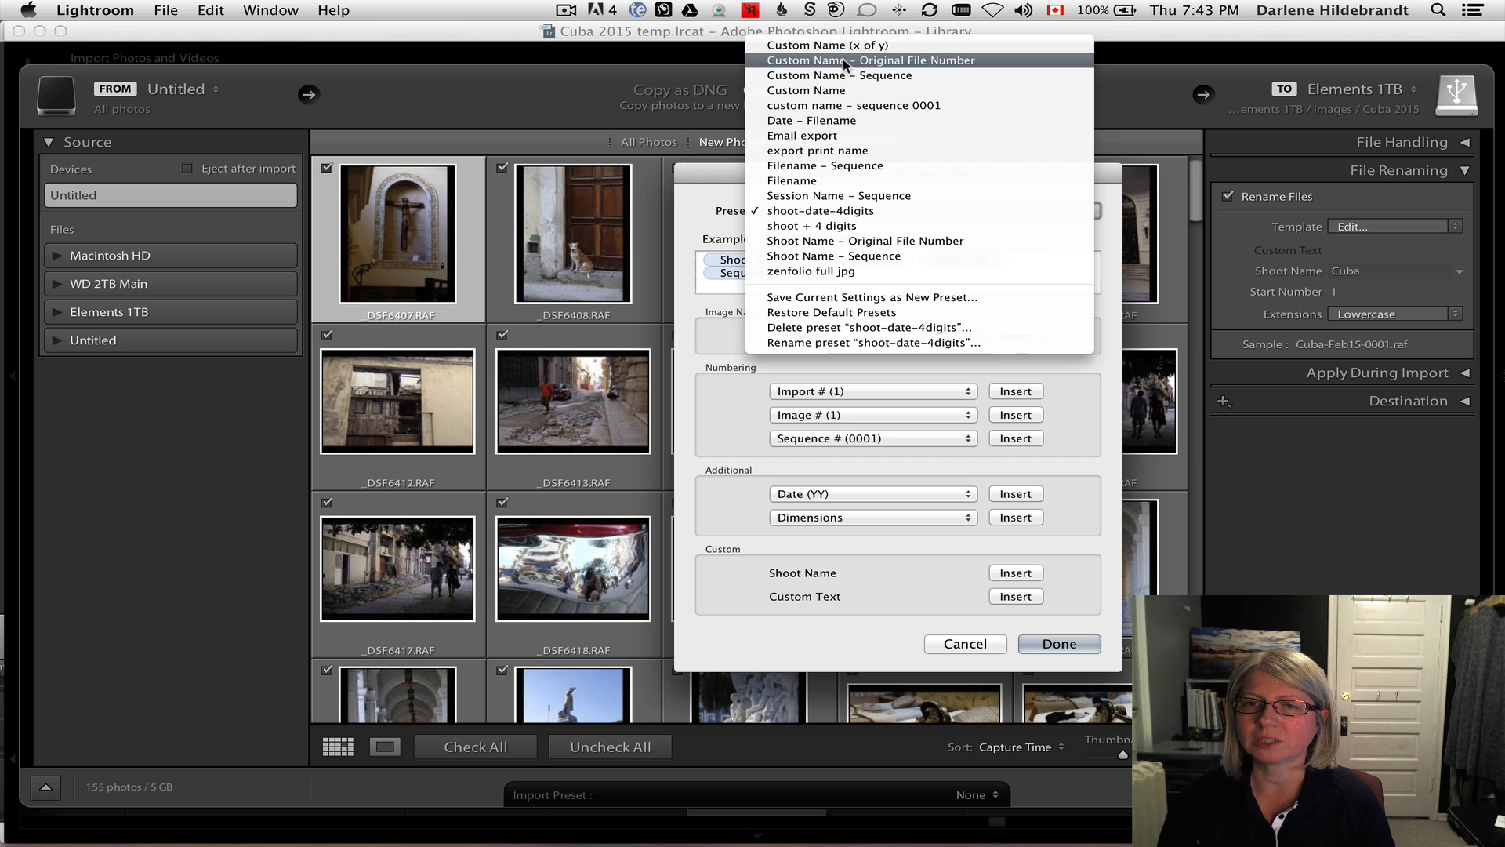
click(713, 327)
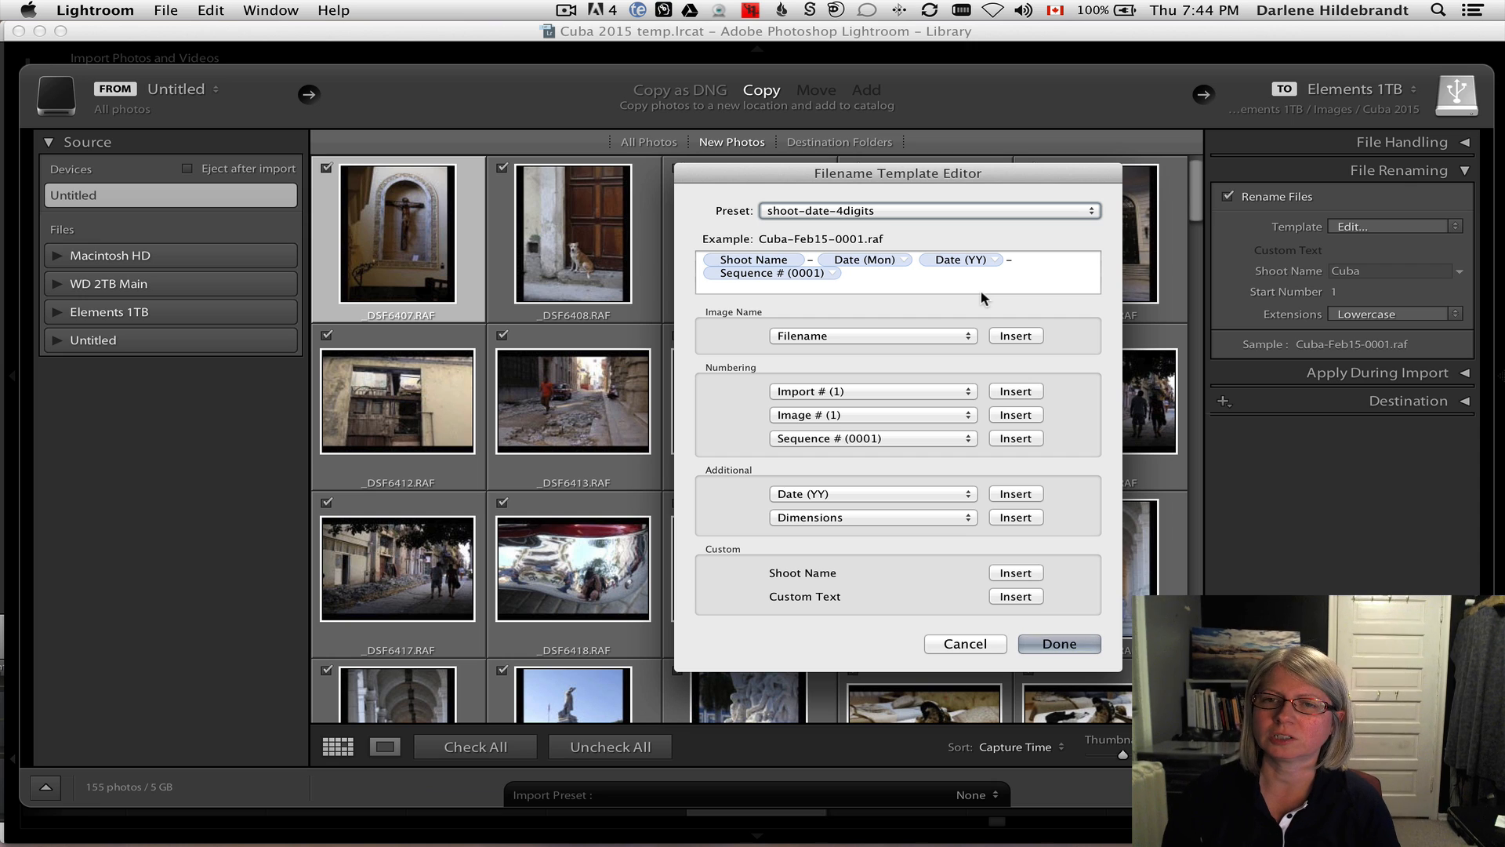
click(831, 273)
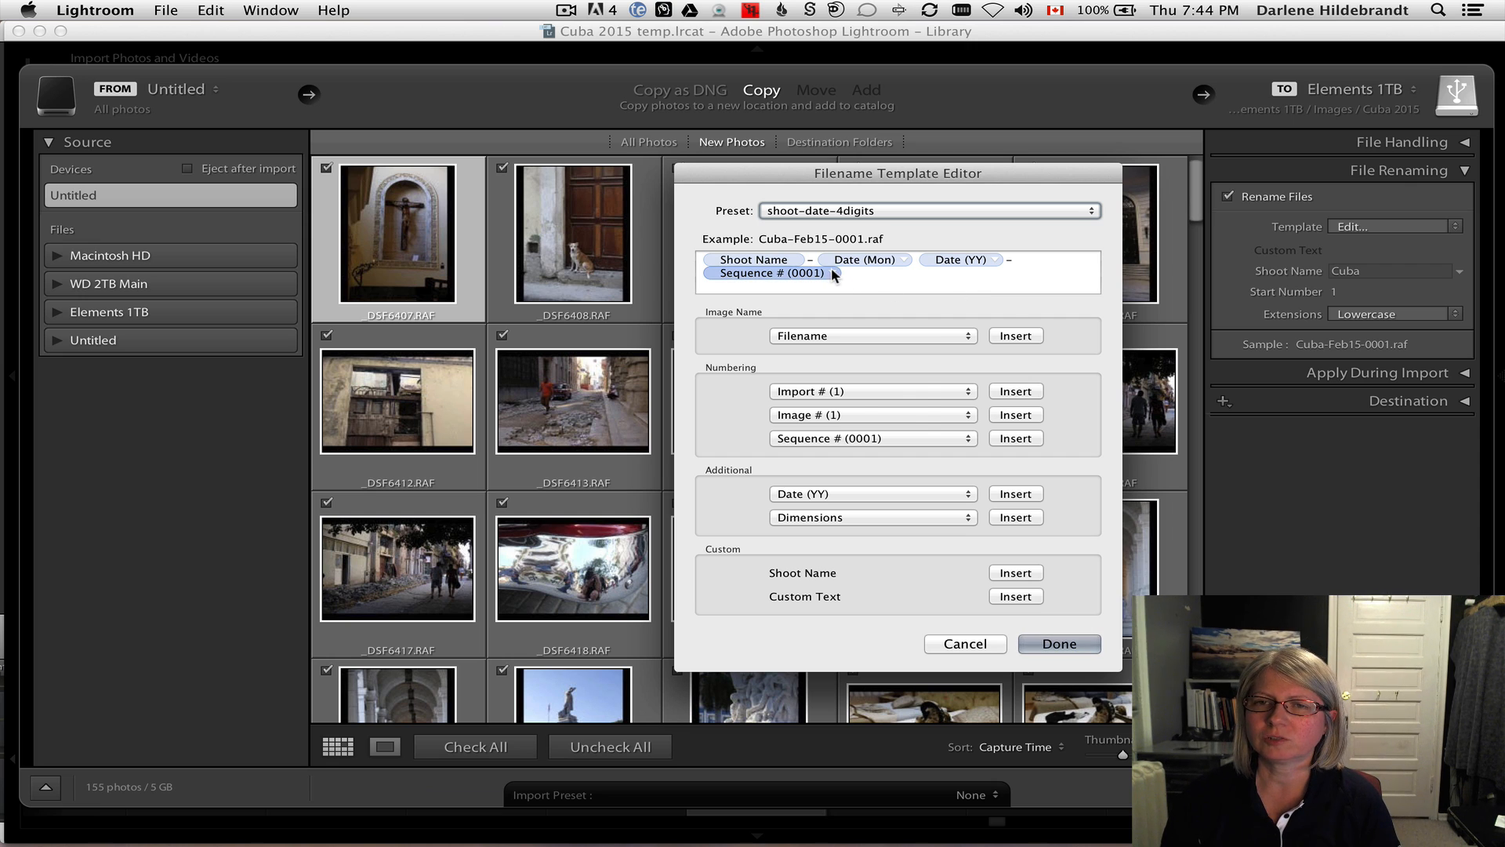
click(833, 273)
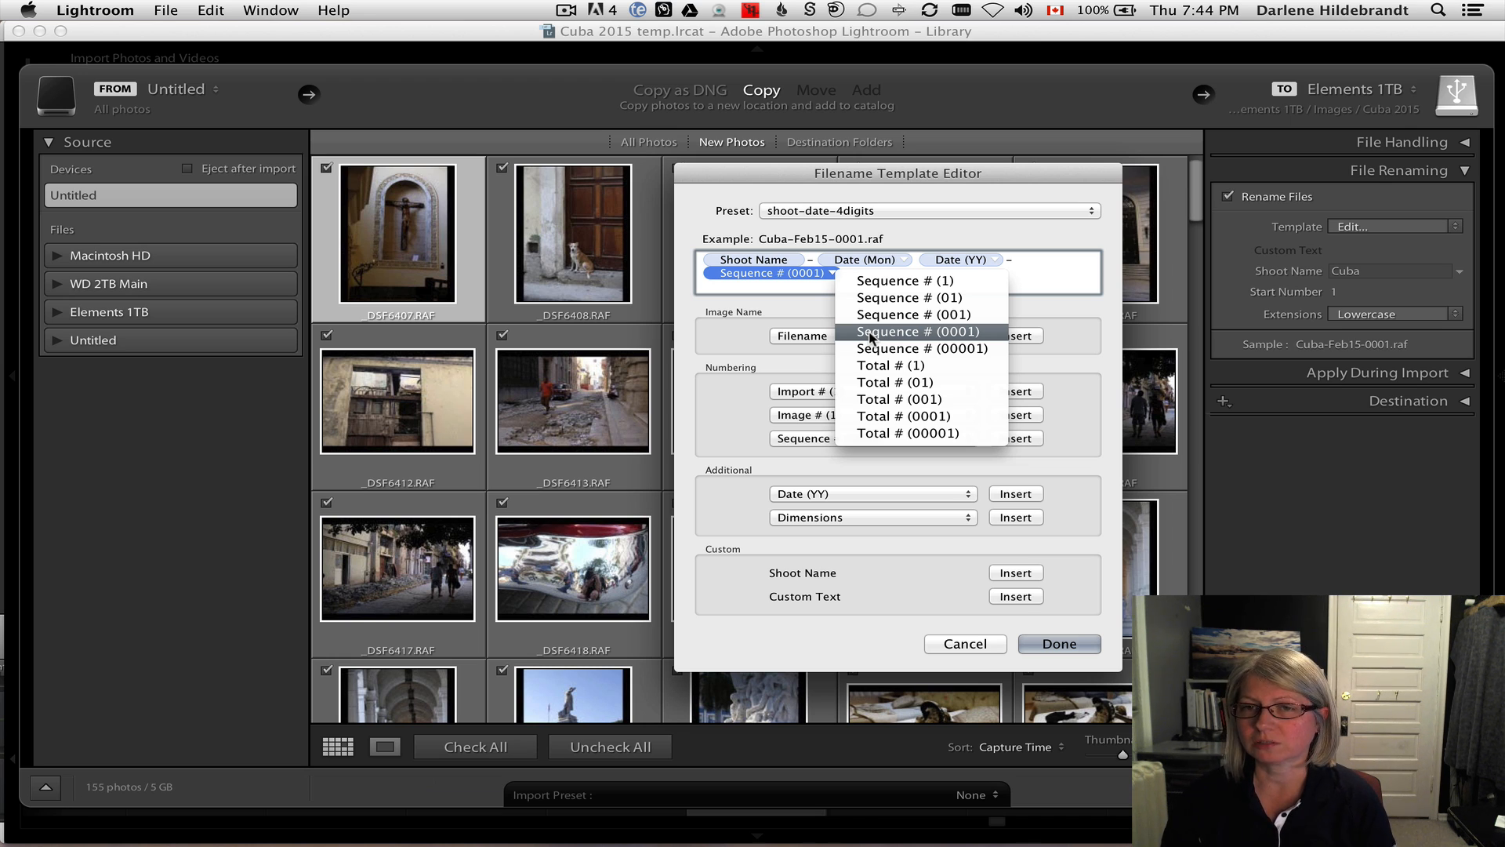
click(708, 331)
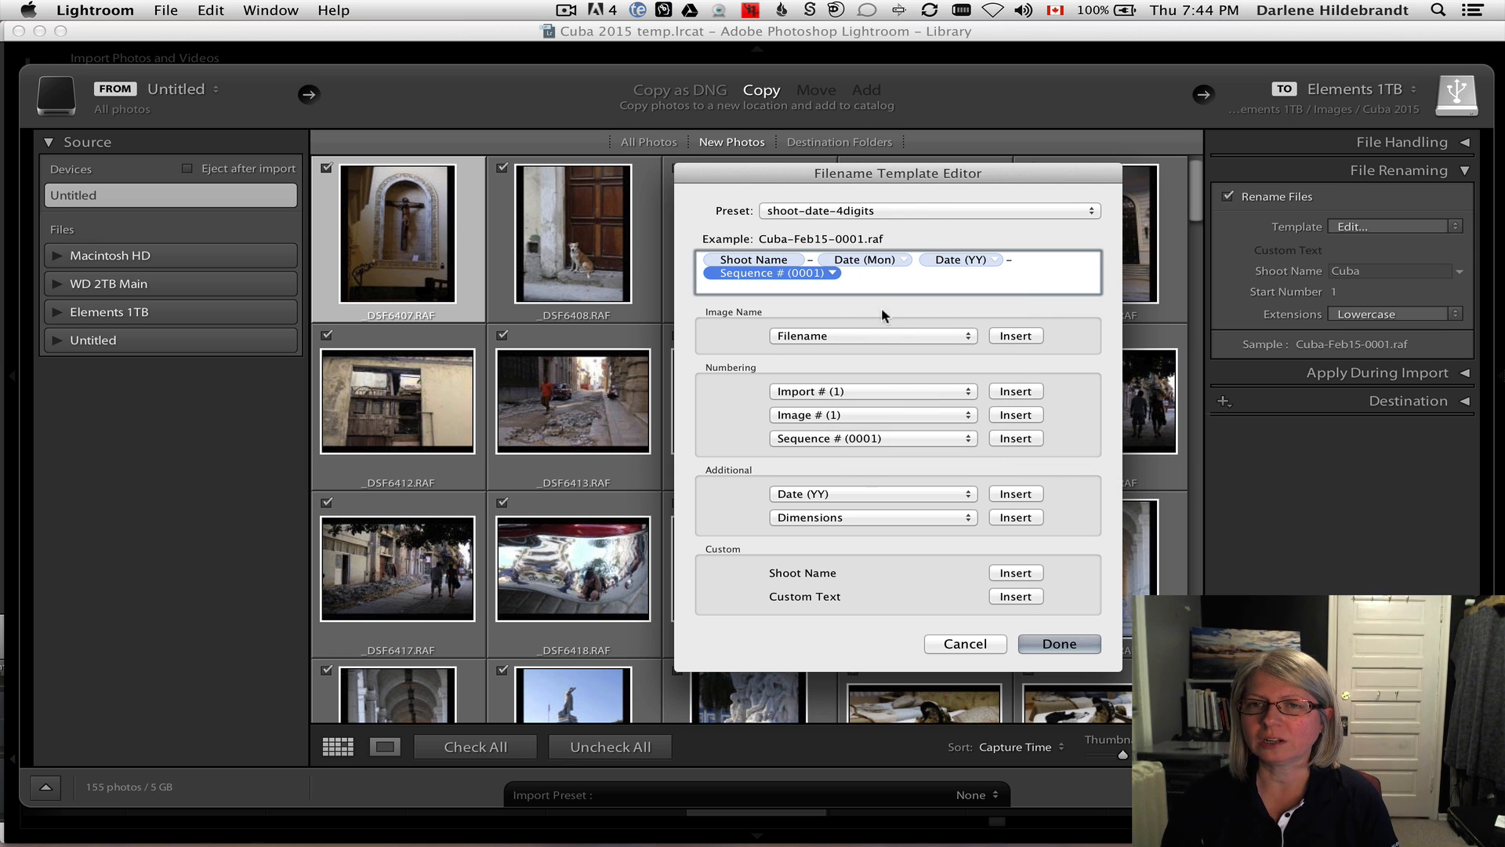
- Switch the filename template to the shoot + 4 digits preset, finish editing and review the template choices
click(884, 211)
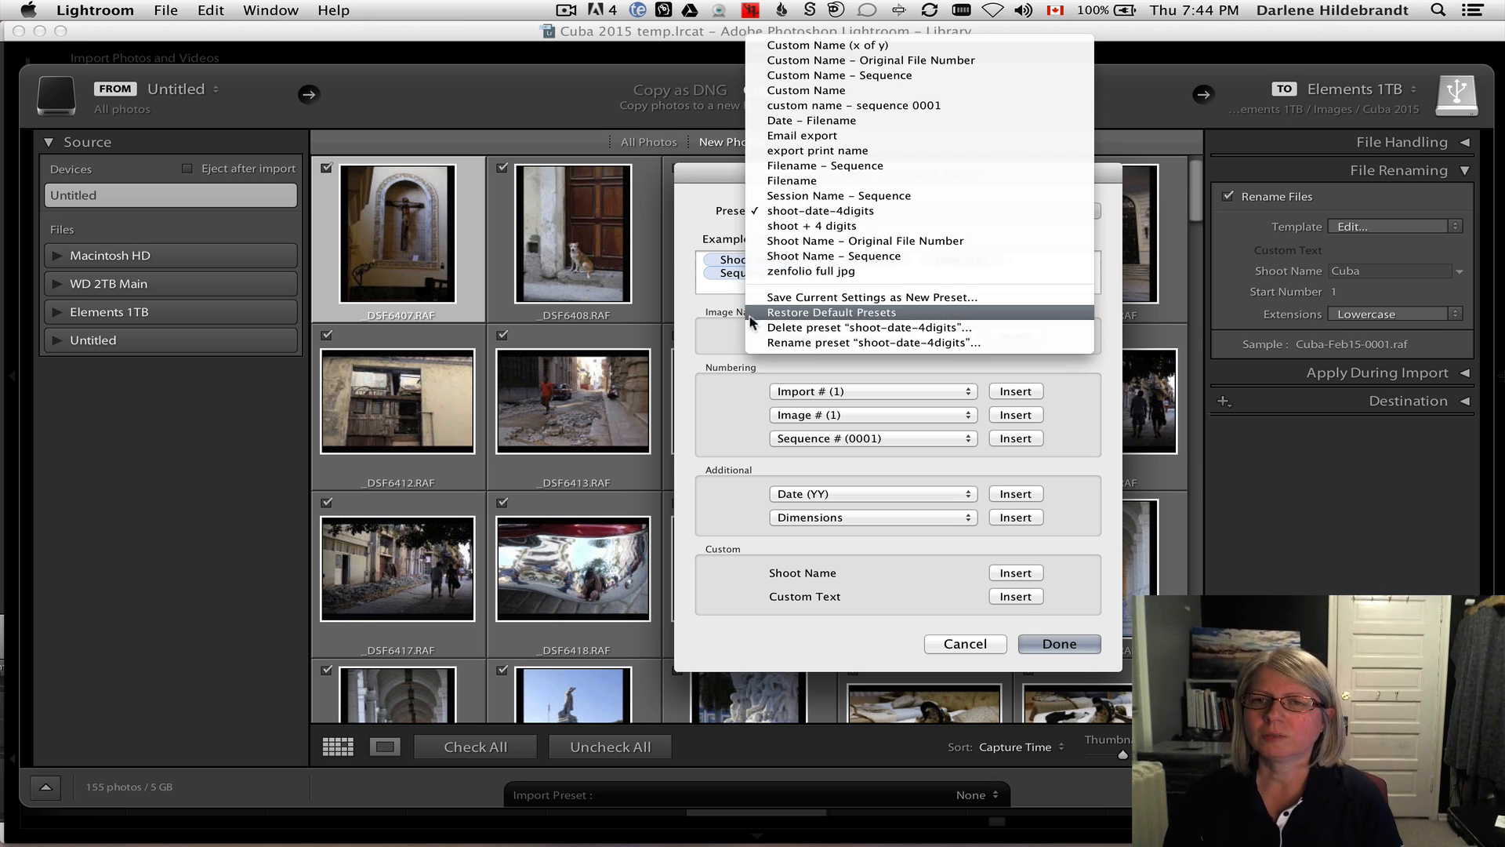
click(792, 225)
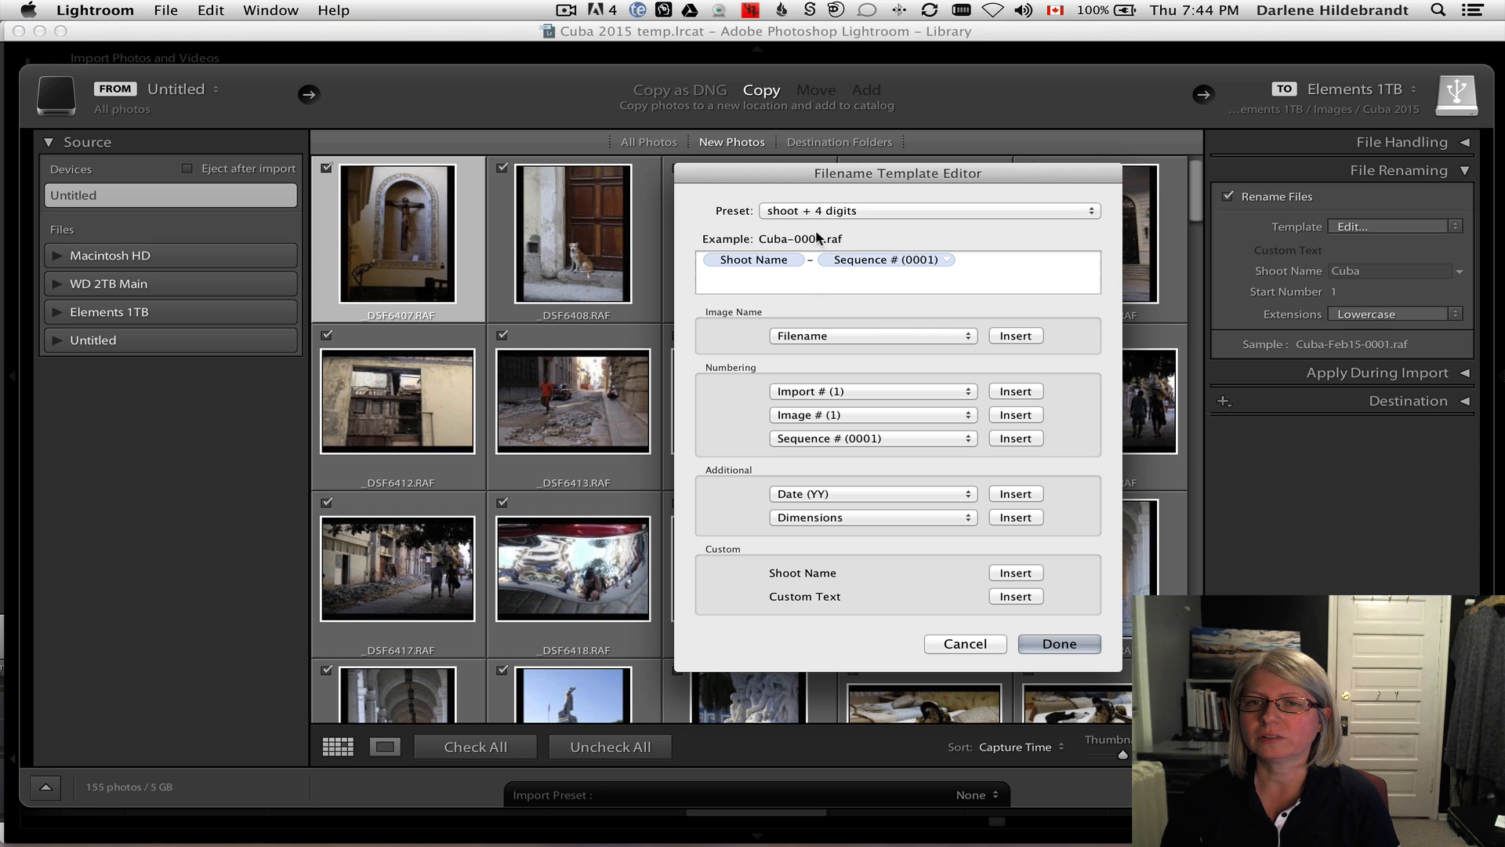
click(854, 210)
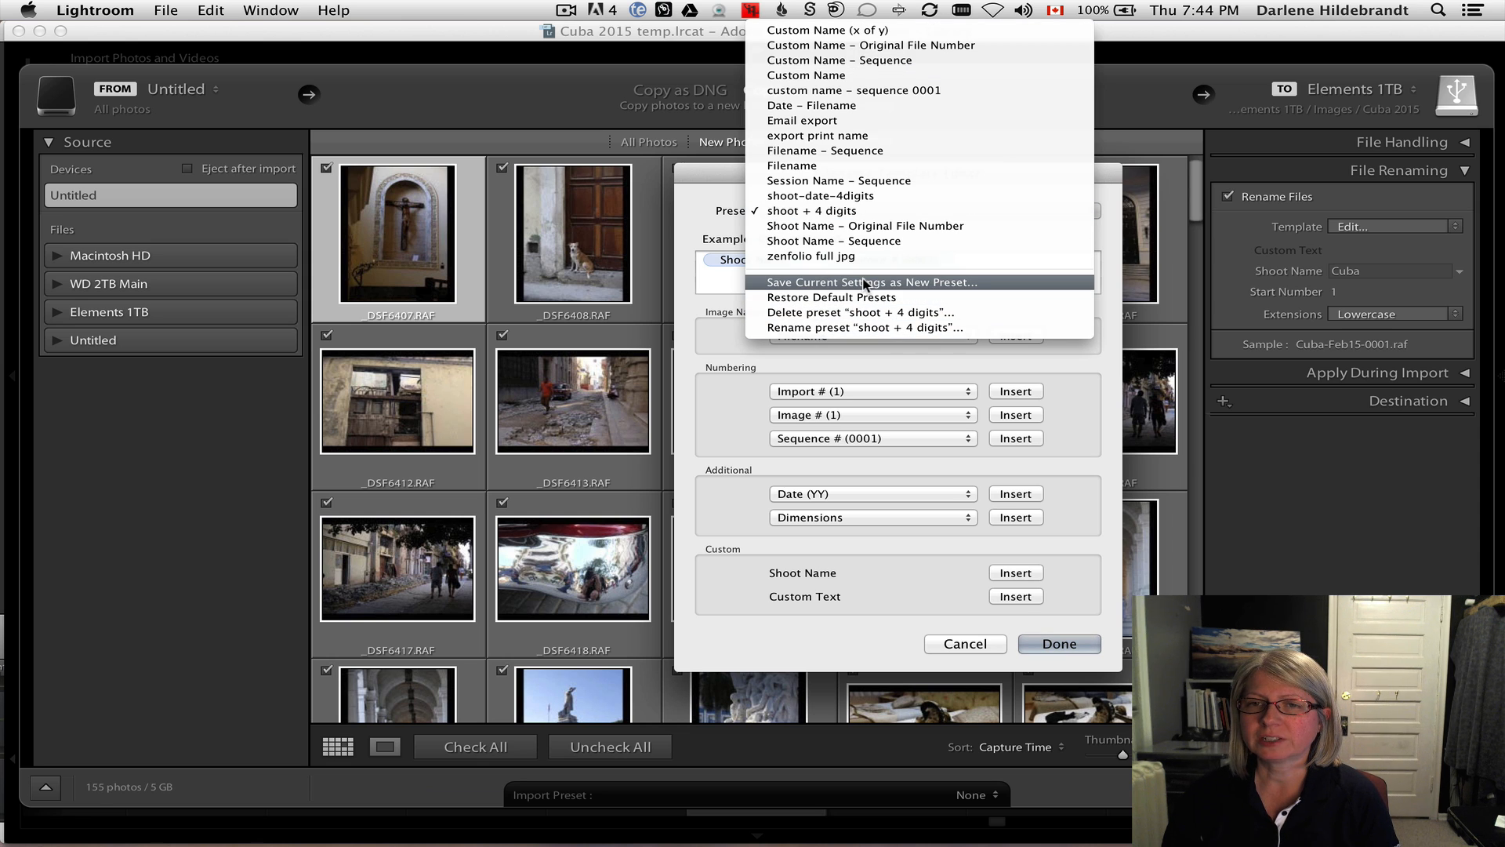
click(727, 294)
click(1062, 644)
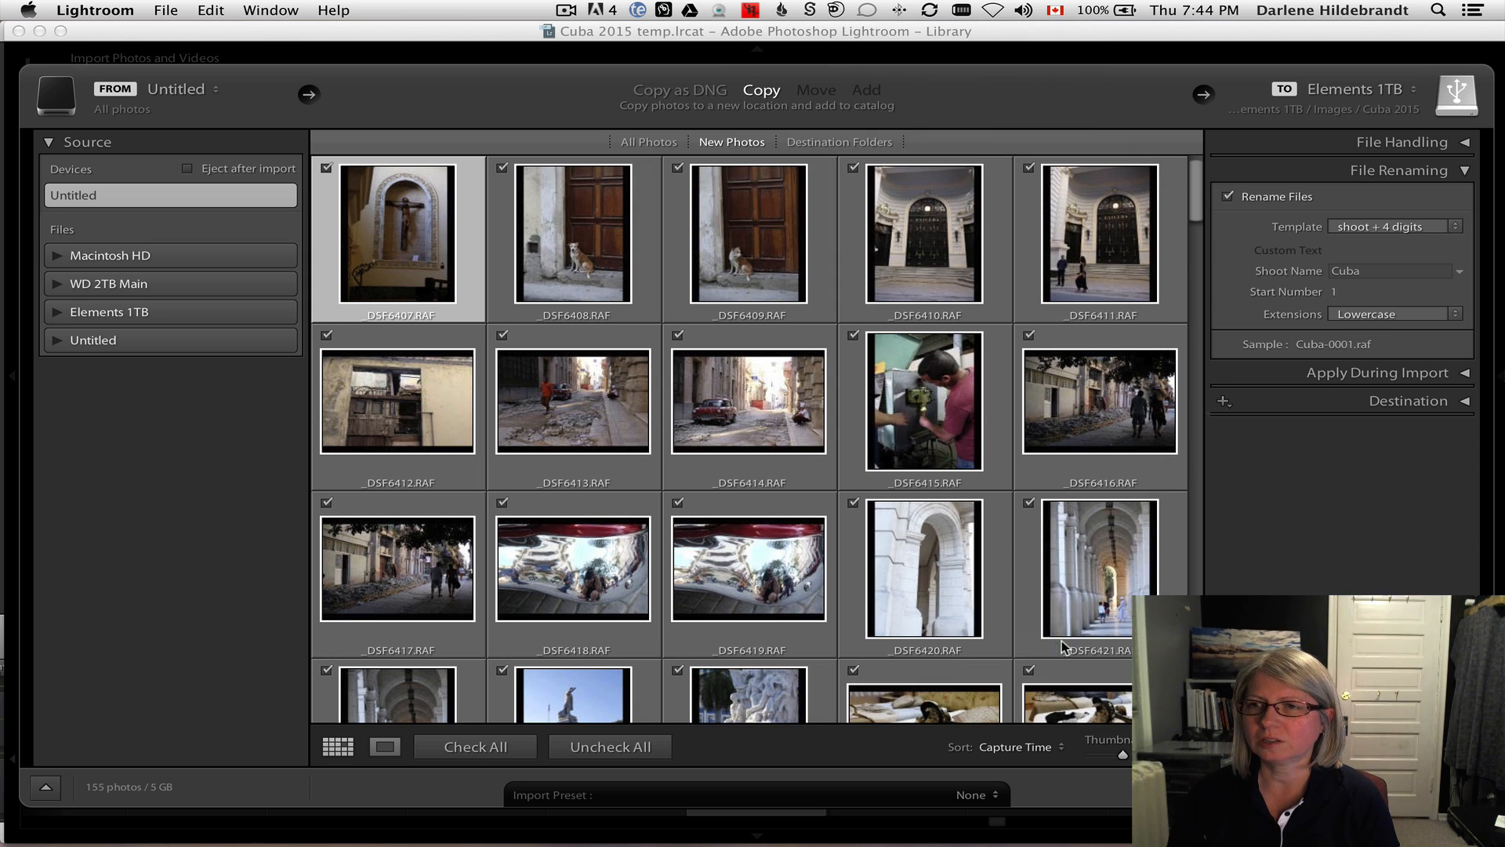
click(1381, 223)
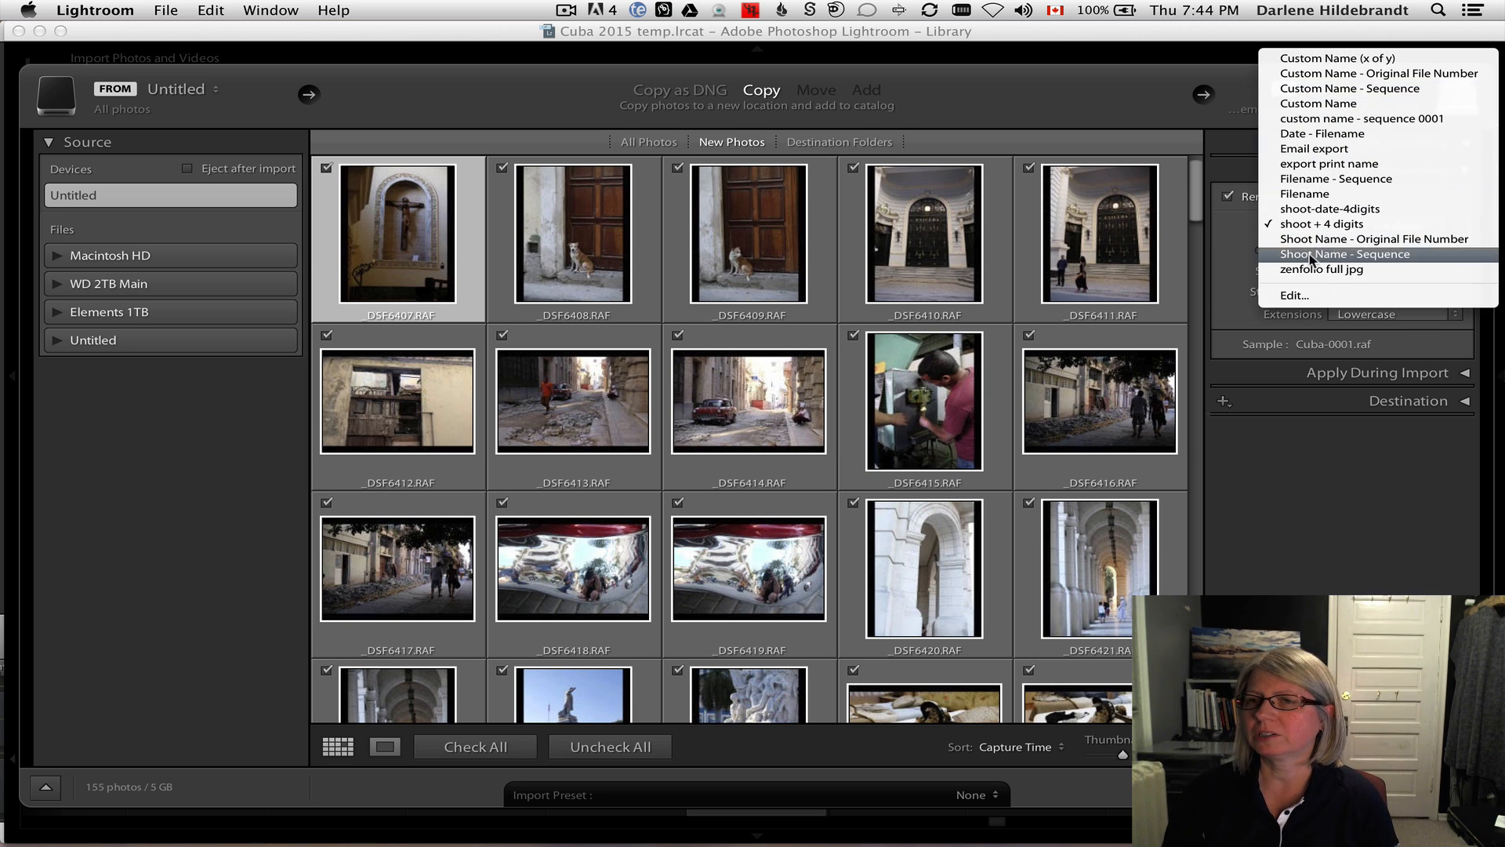
click(1226, 265)
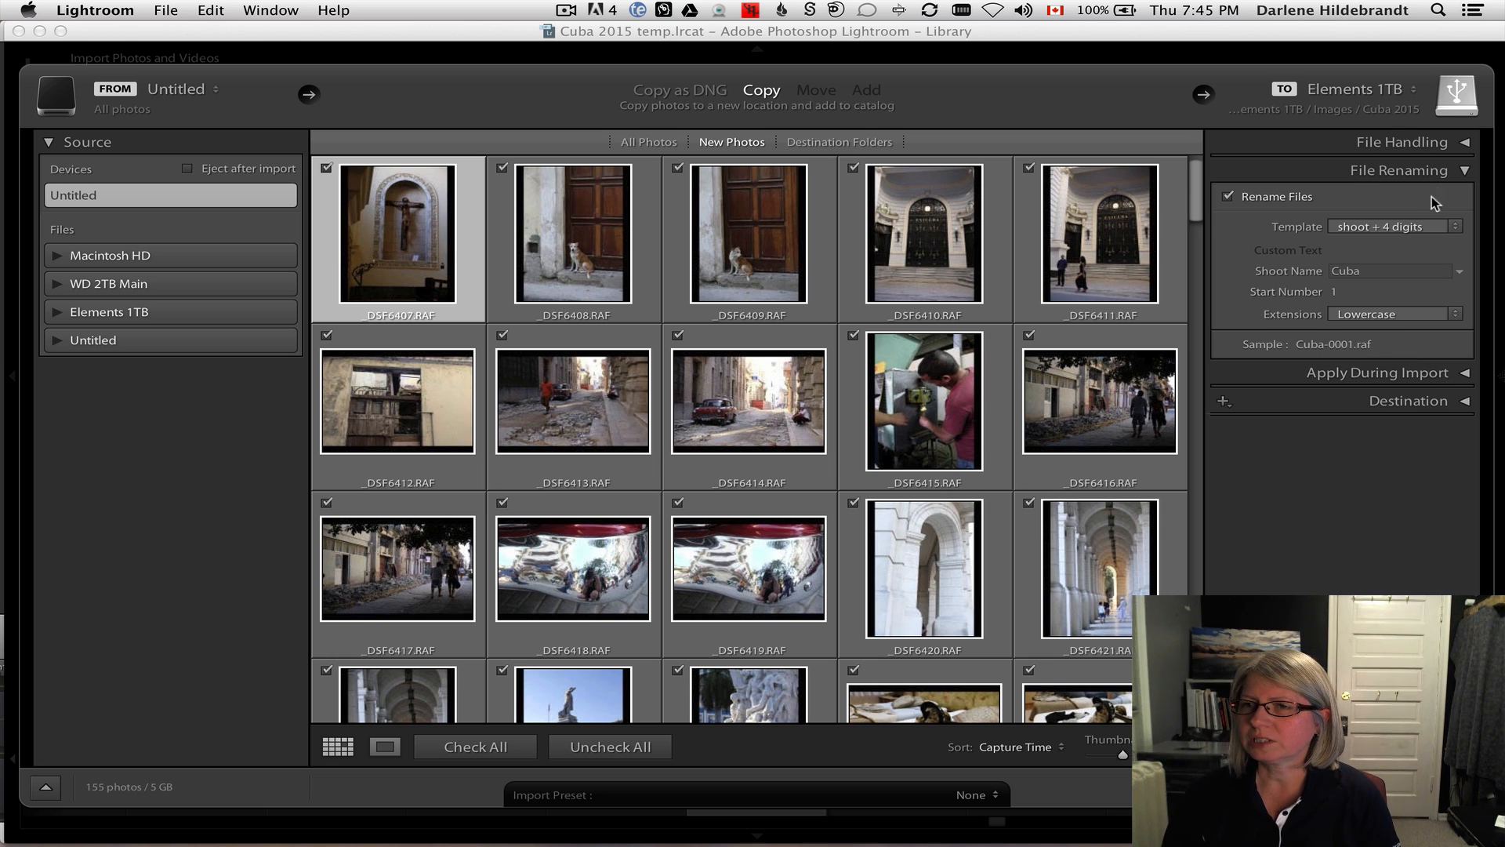
- Collapse the File Renaming section and expand the Apply During Import settings
click(1465, 171)
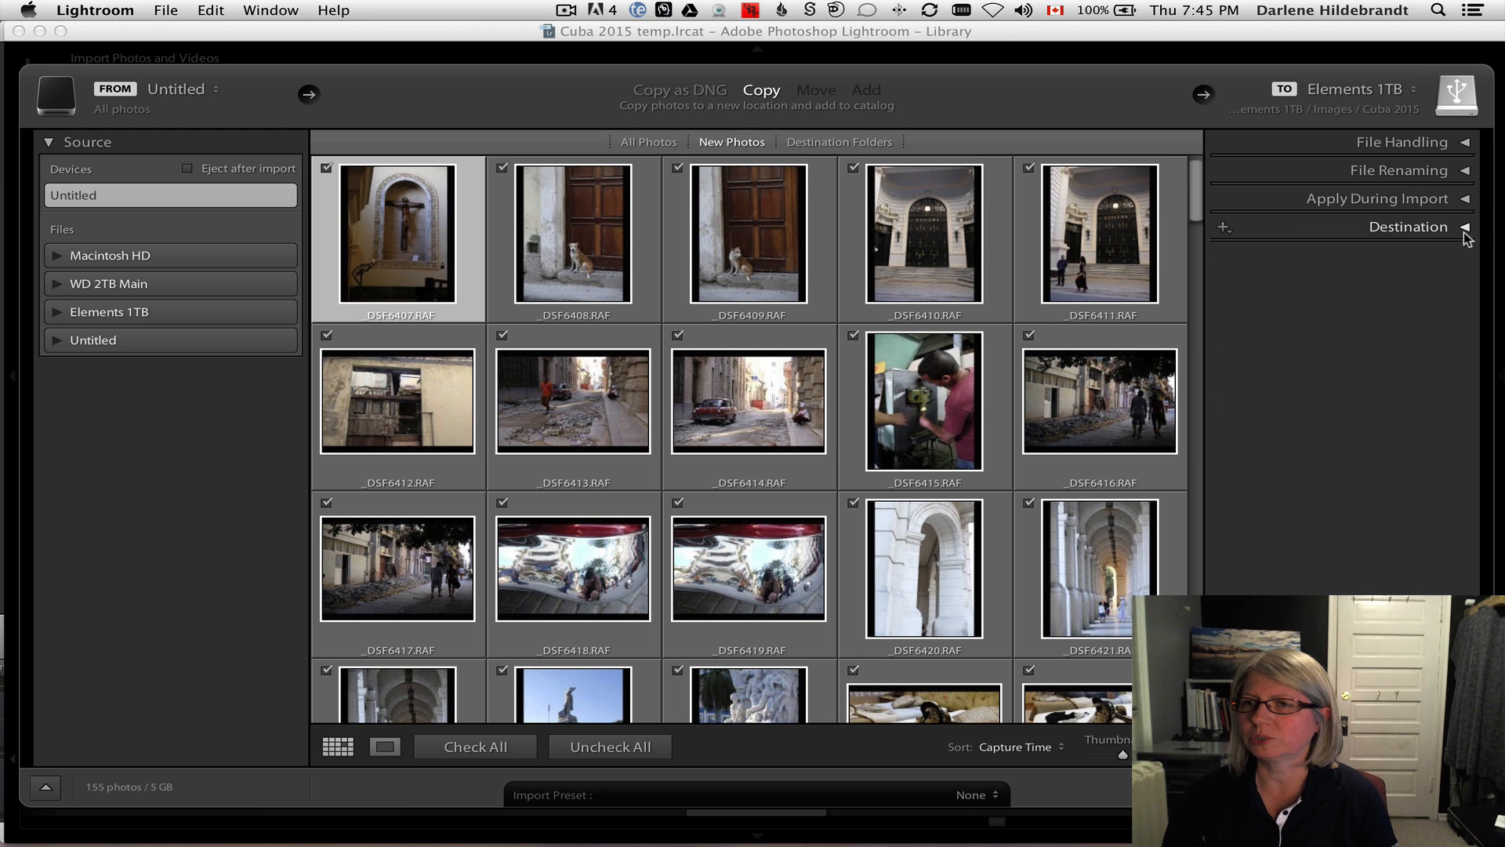
click(1462, 199)
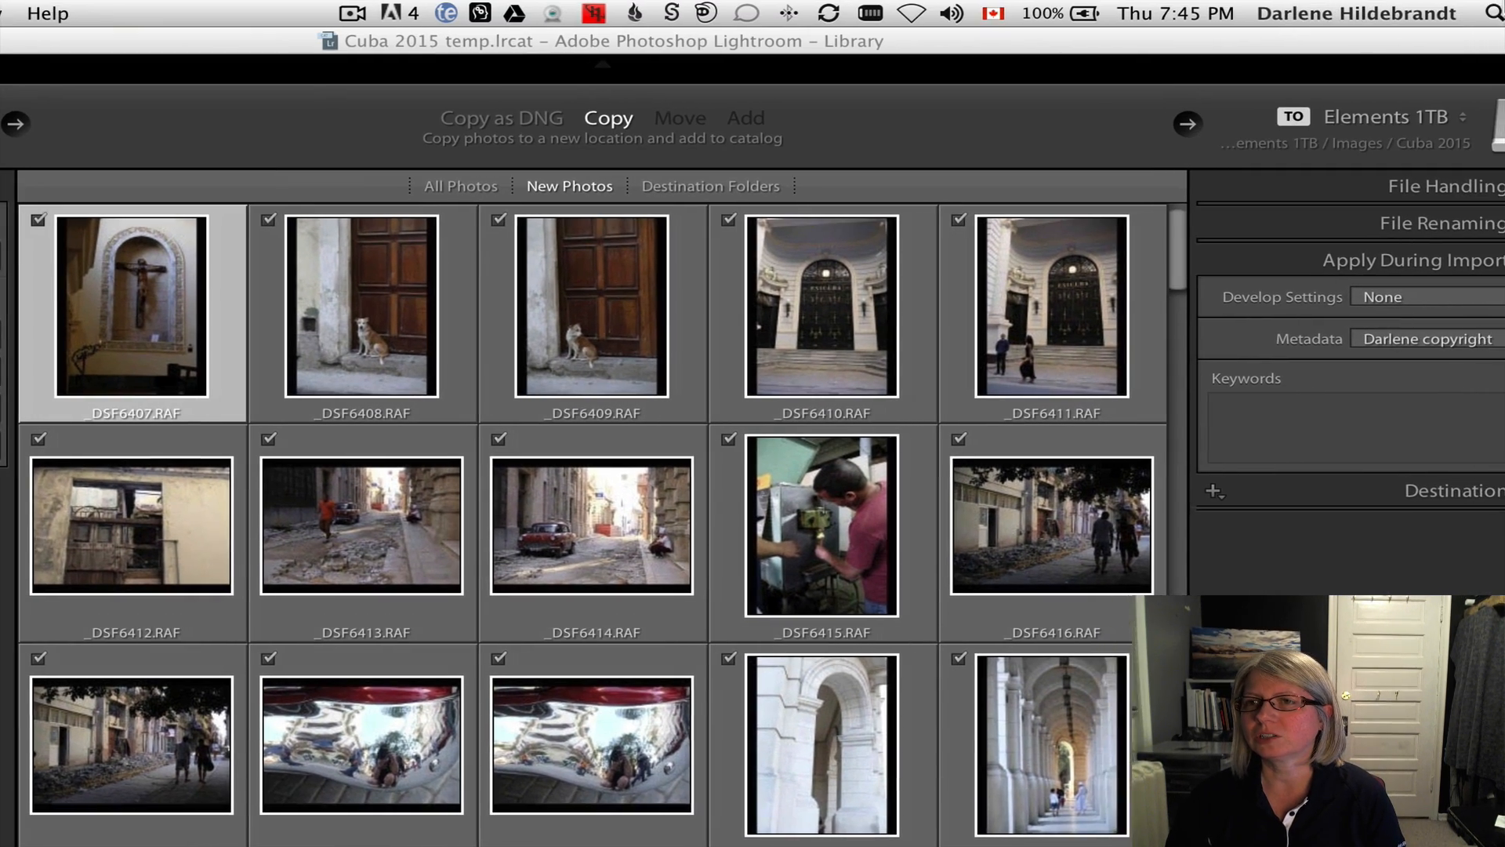
drag(1450, 30, 1374, 30)
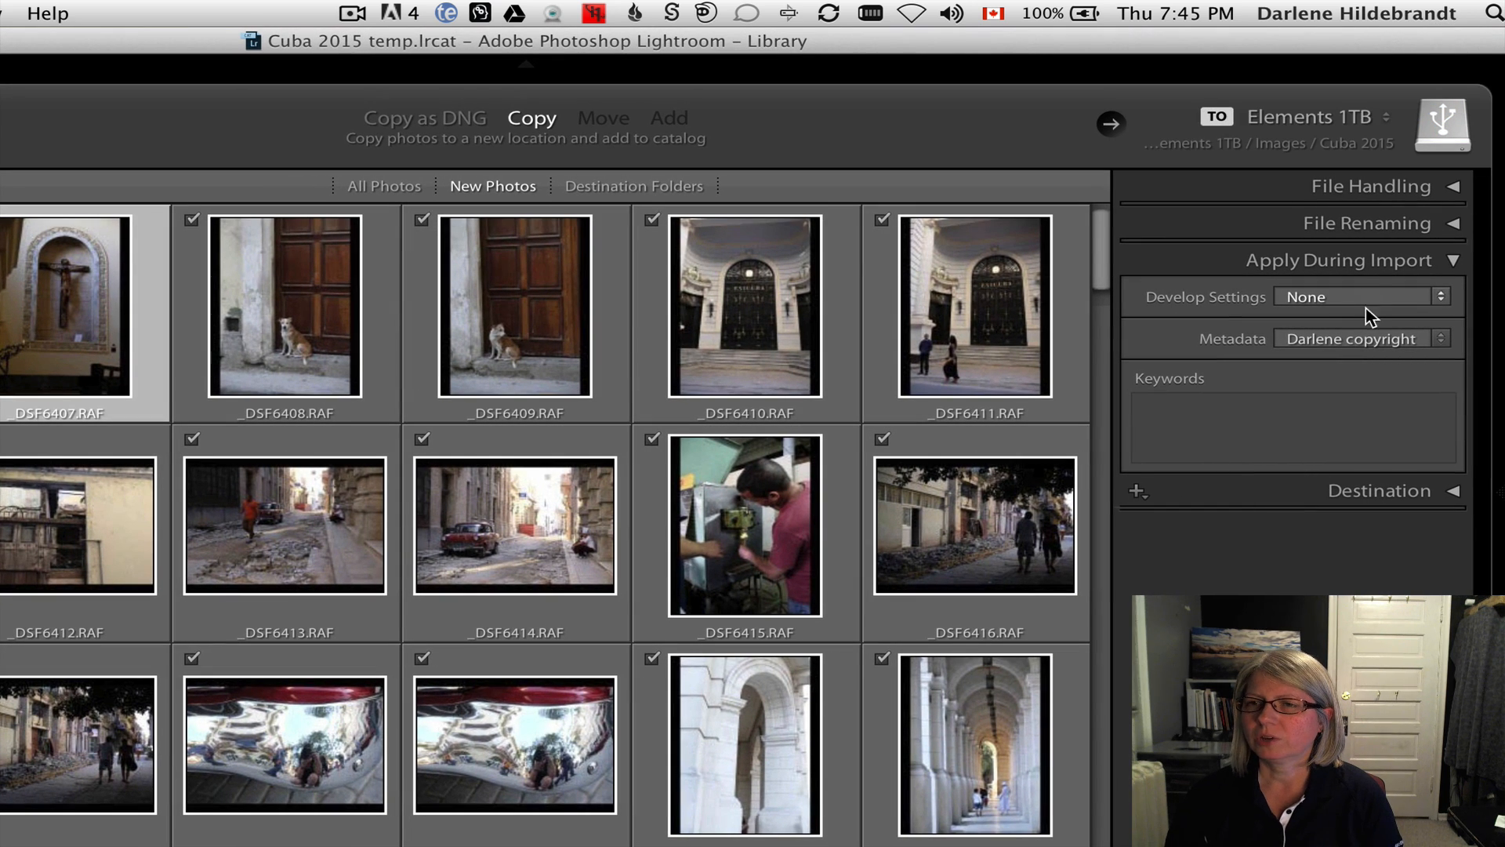
- Examine the develop presets that can be applied during import, keeping Develop Settings at None
click(1439, 297)
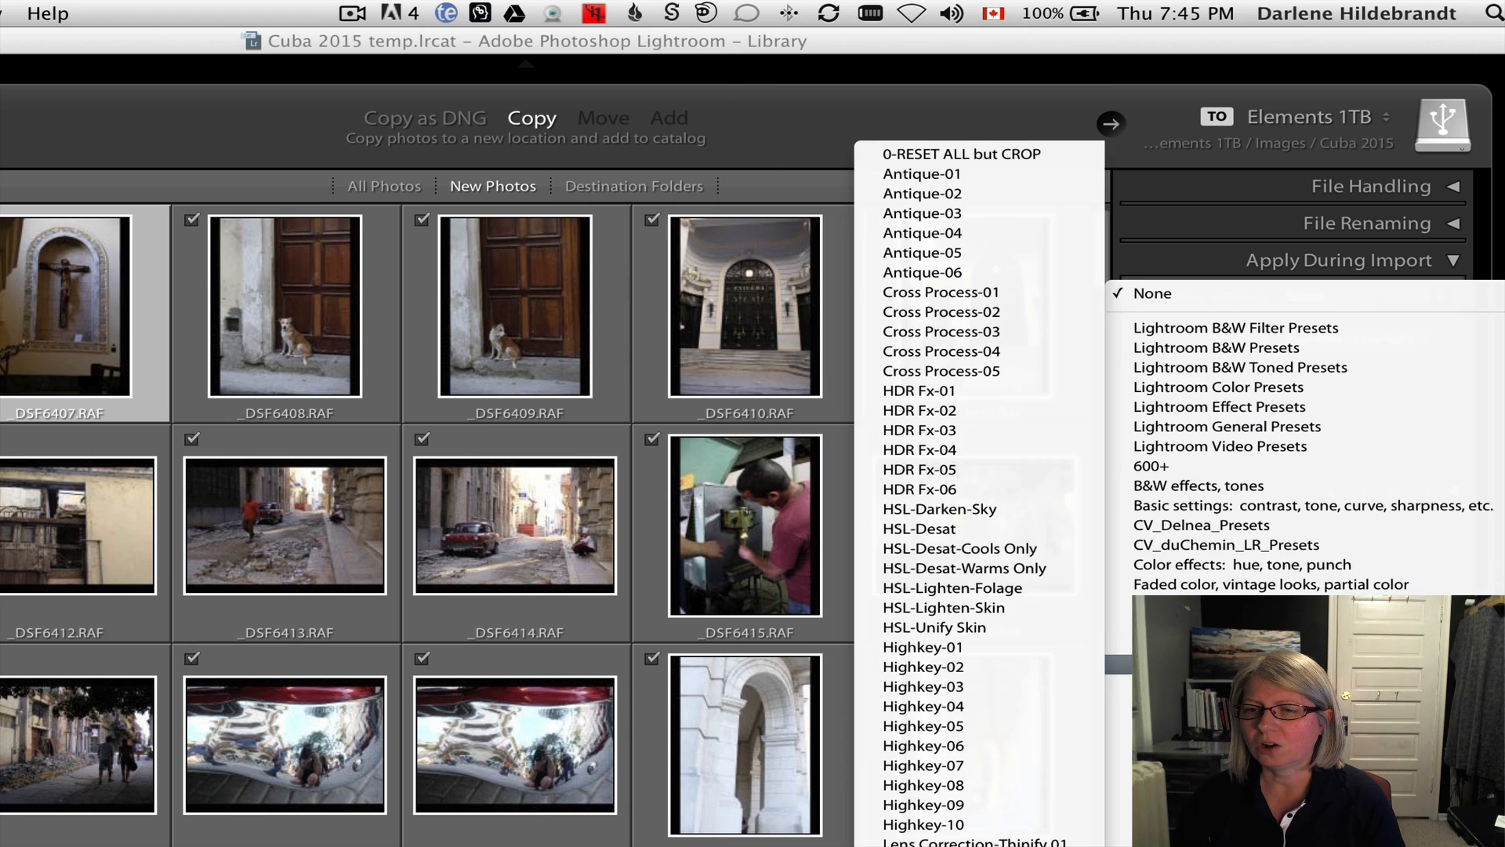
mouse_move(1208, 802)
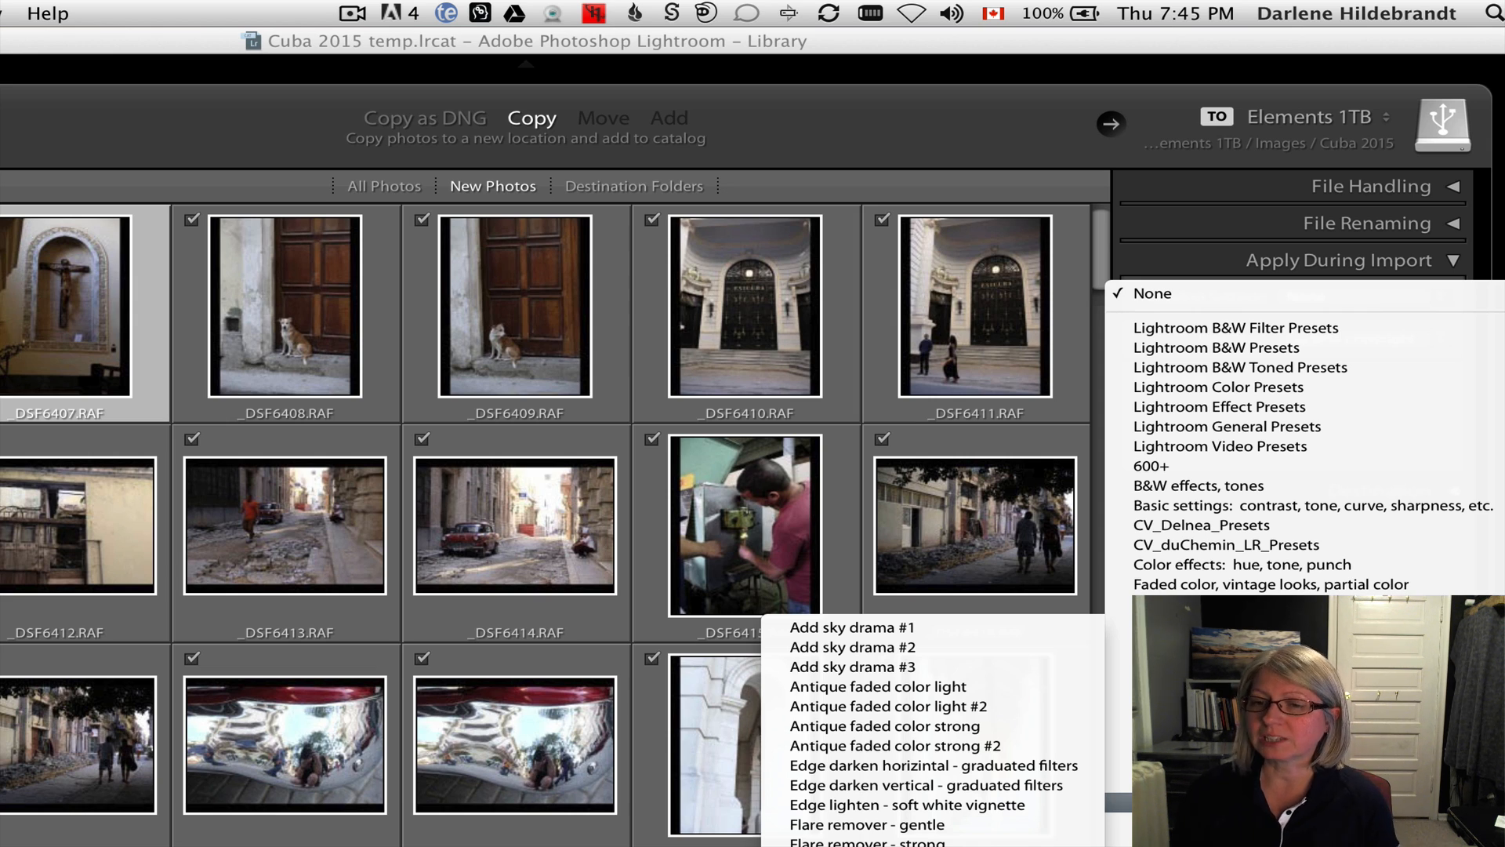
click(1055, 150)
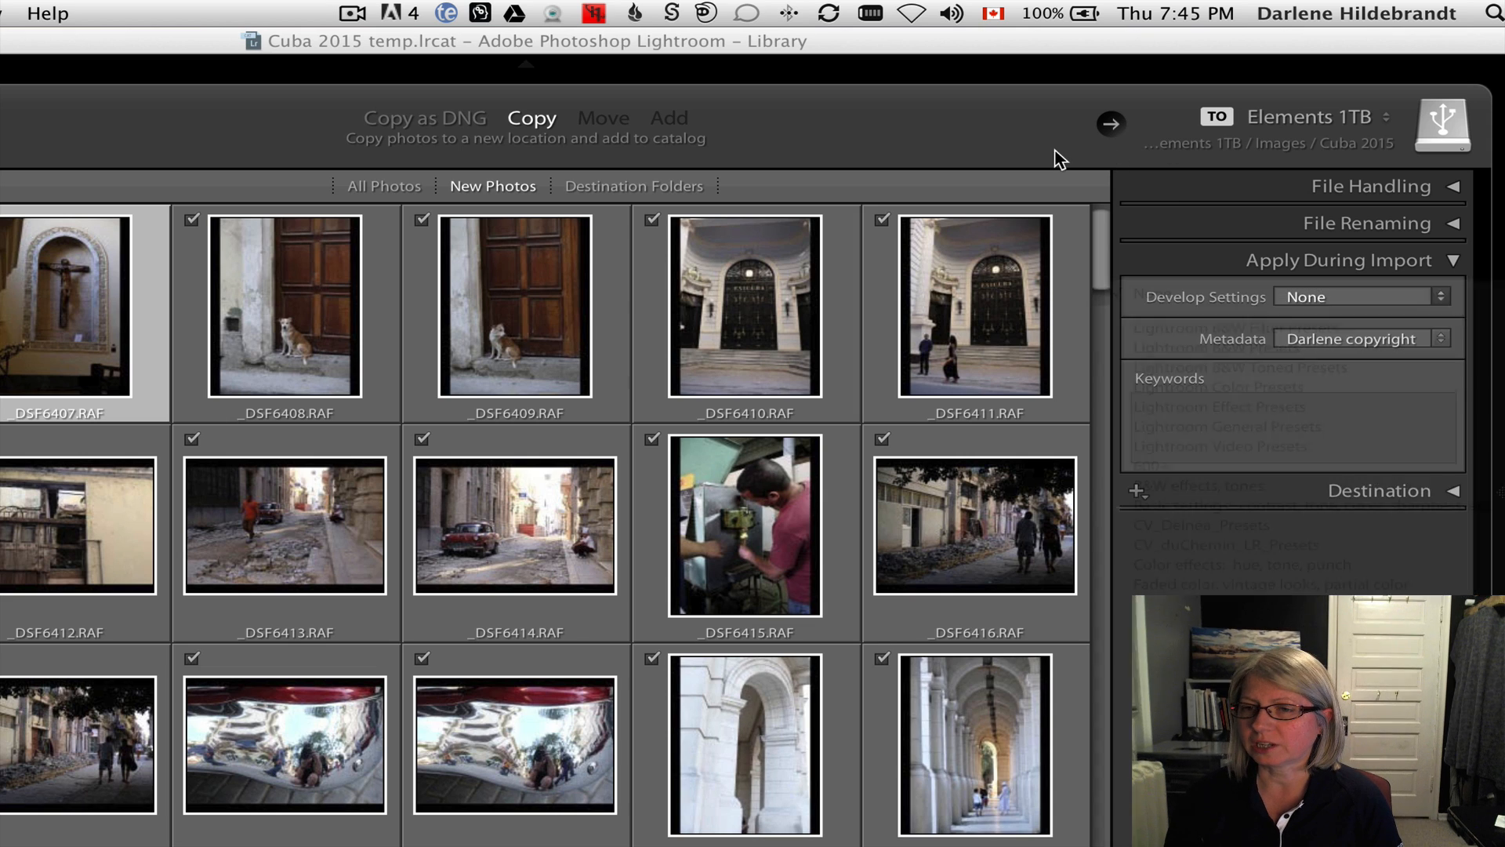
click(1342, 295)
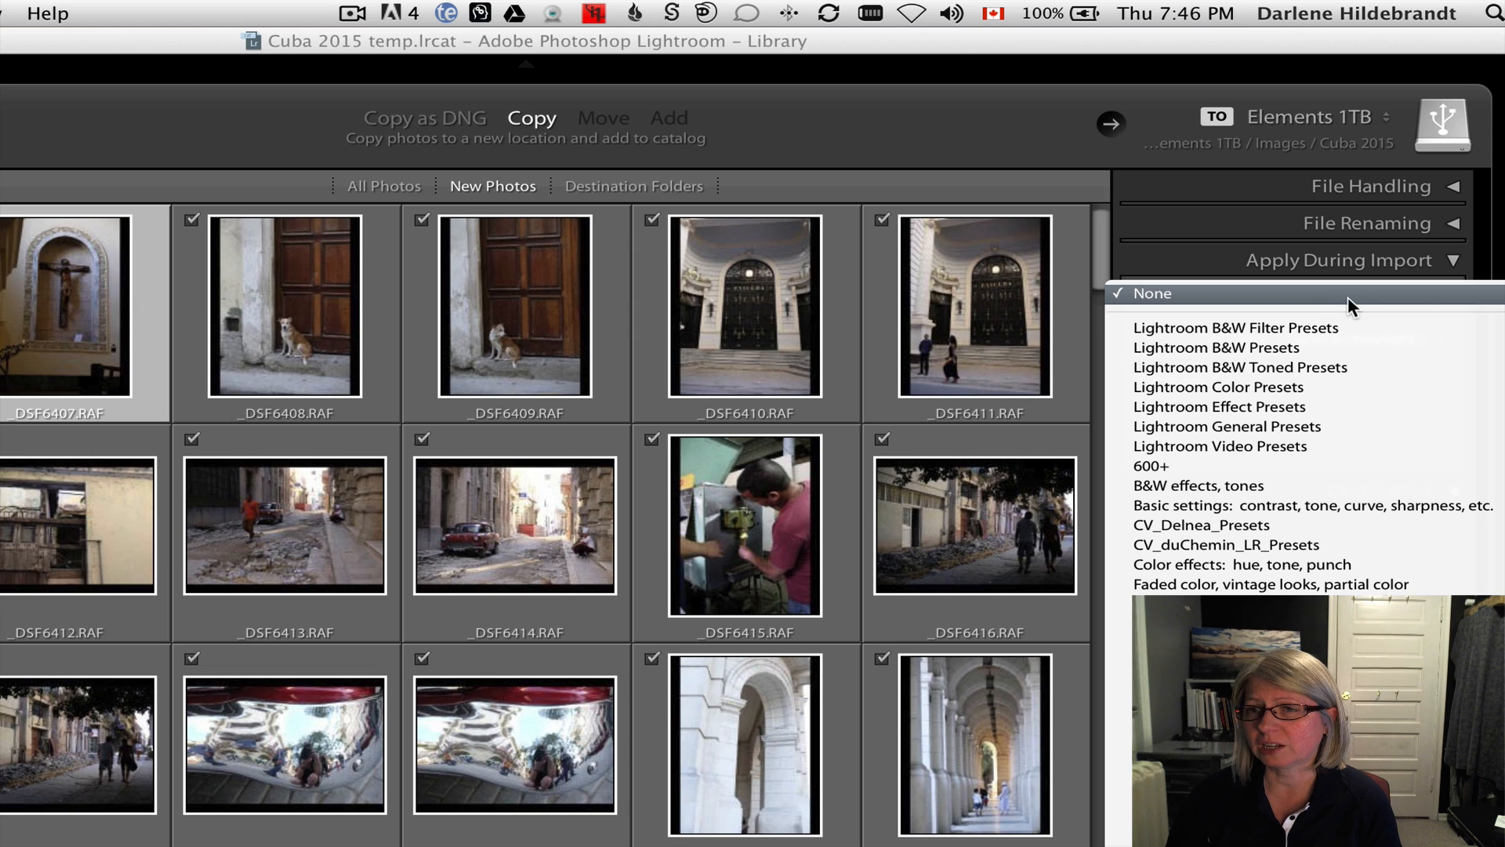
click(1016, 139)
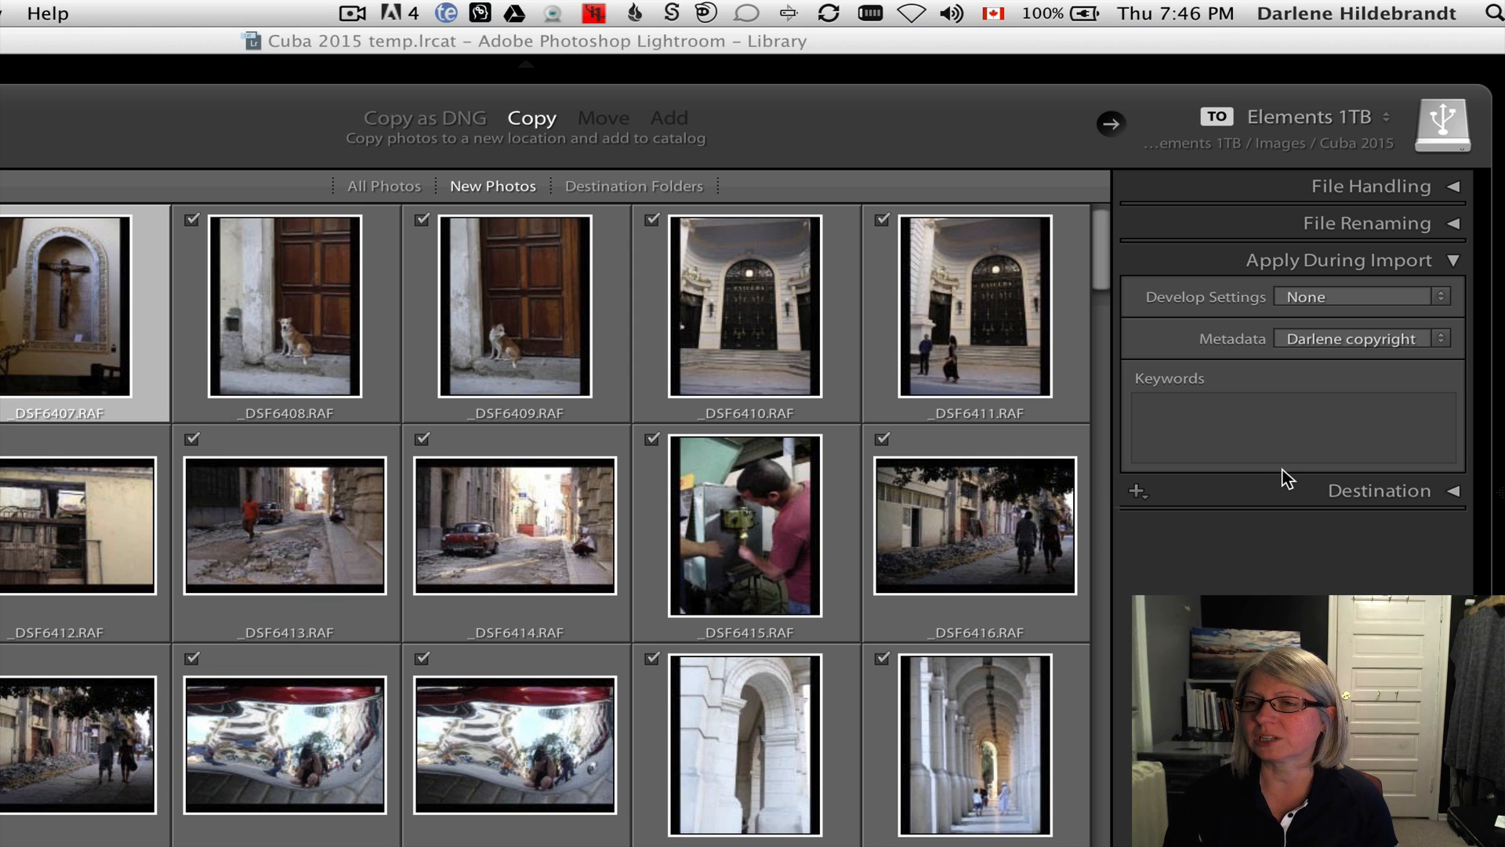
click(1280, 428)
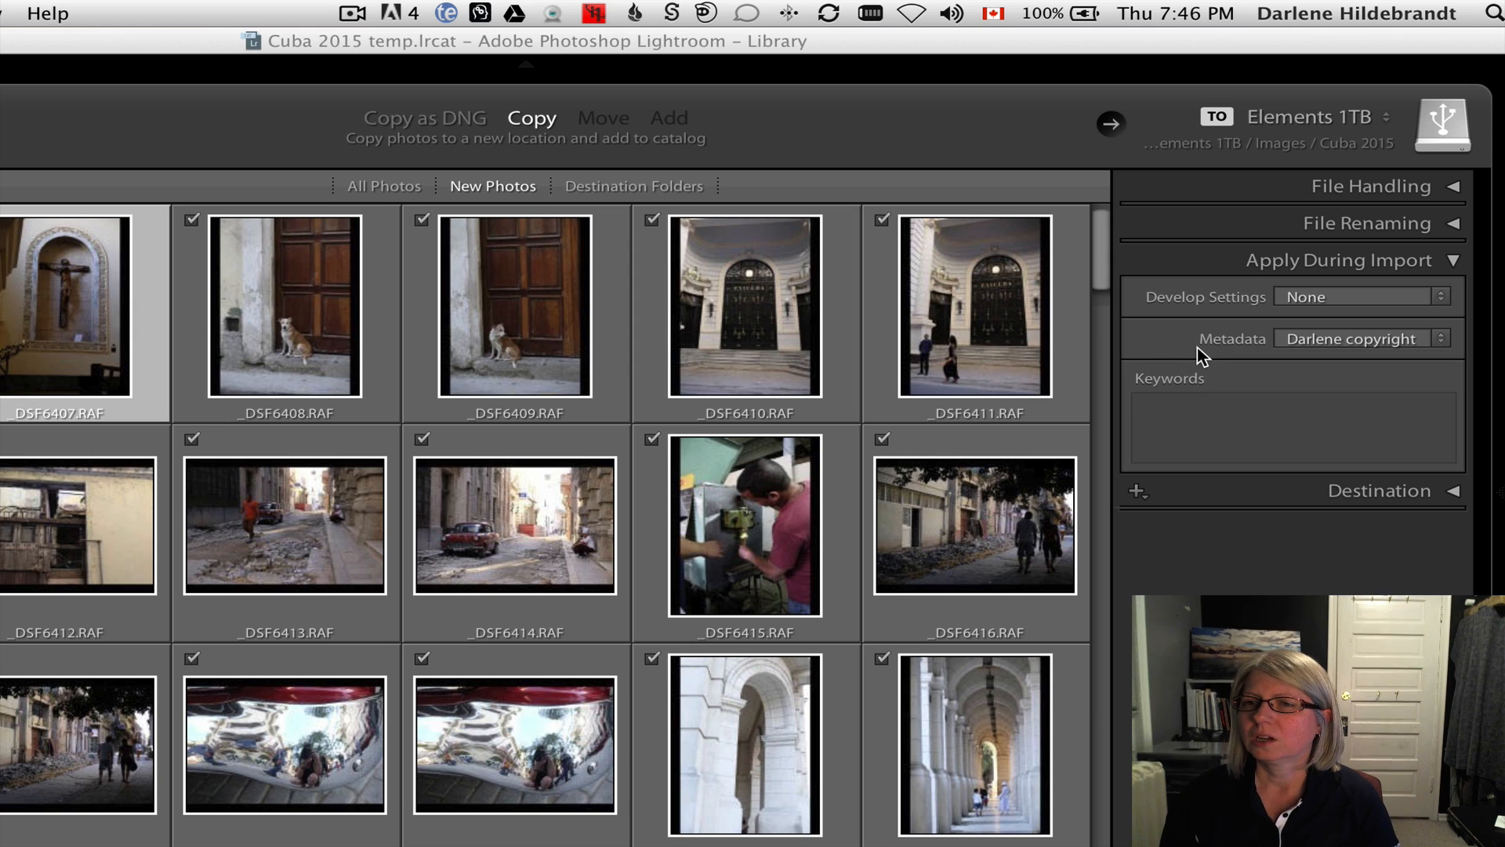
- Start a new metadata preset for the import and set its Copyright Status to Copyrighted
click(1368, 339)
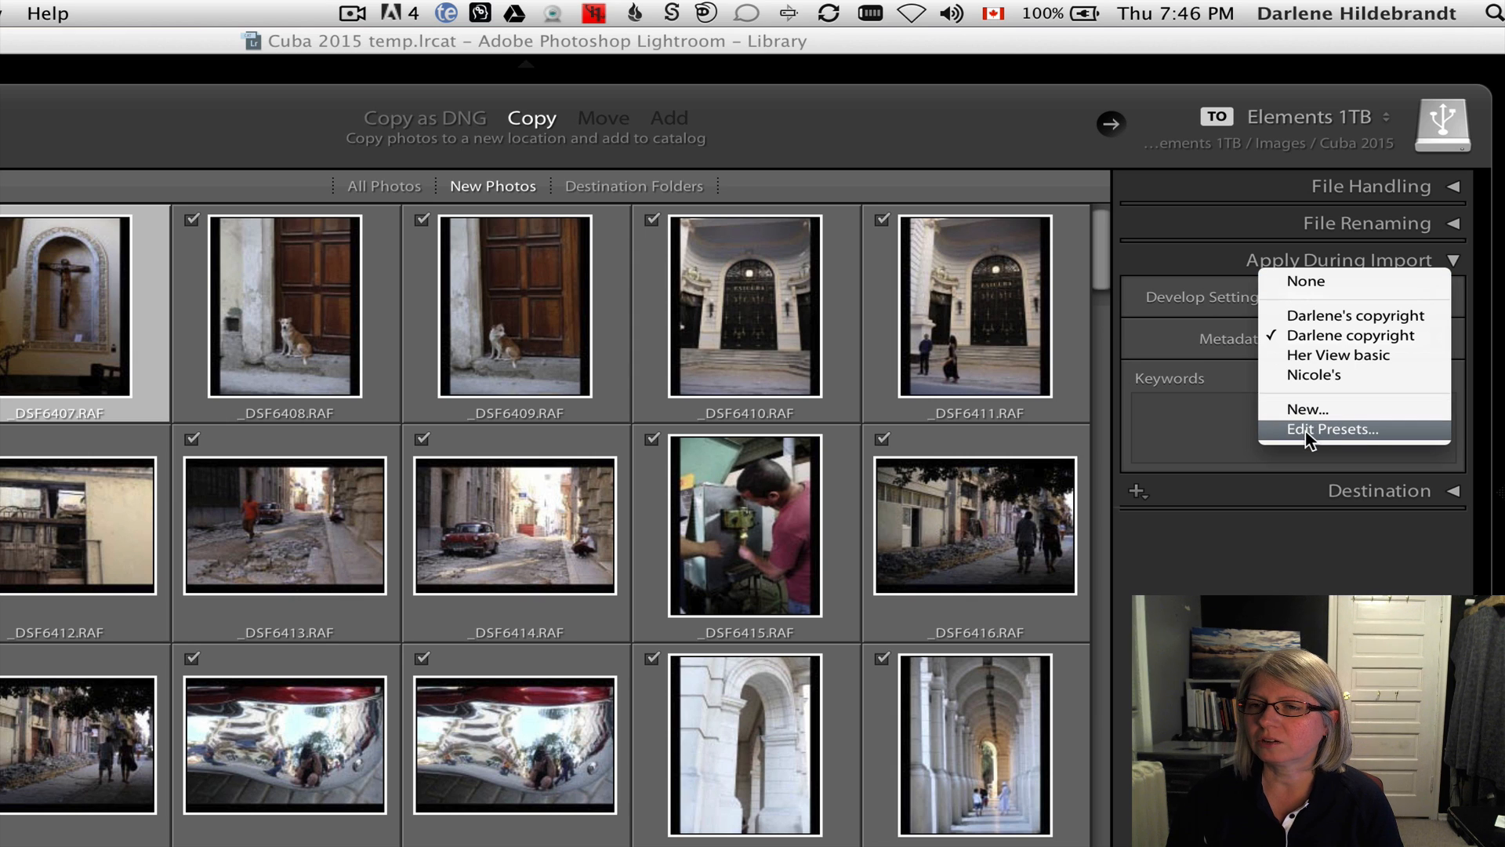
click(1308, 410)
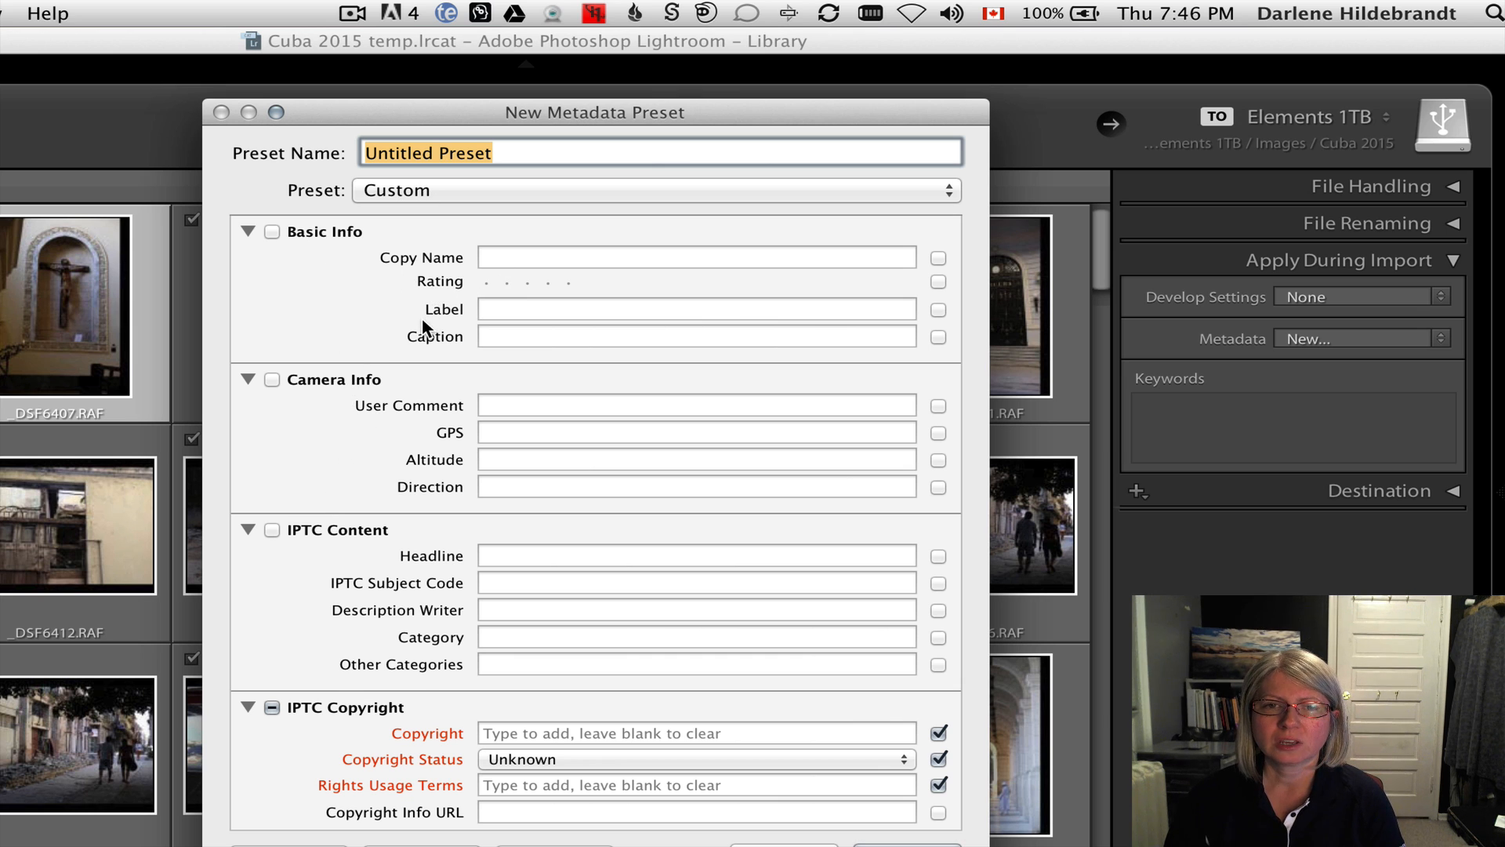
scroll(422, 318, down, 5)
scroll(422, 318, down, 3)
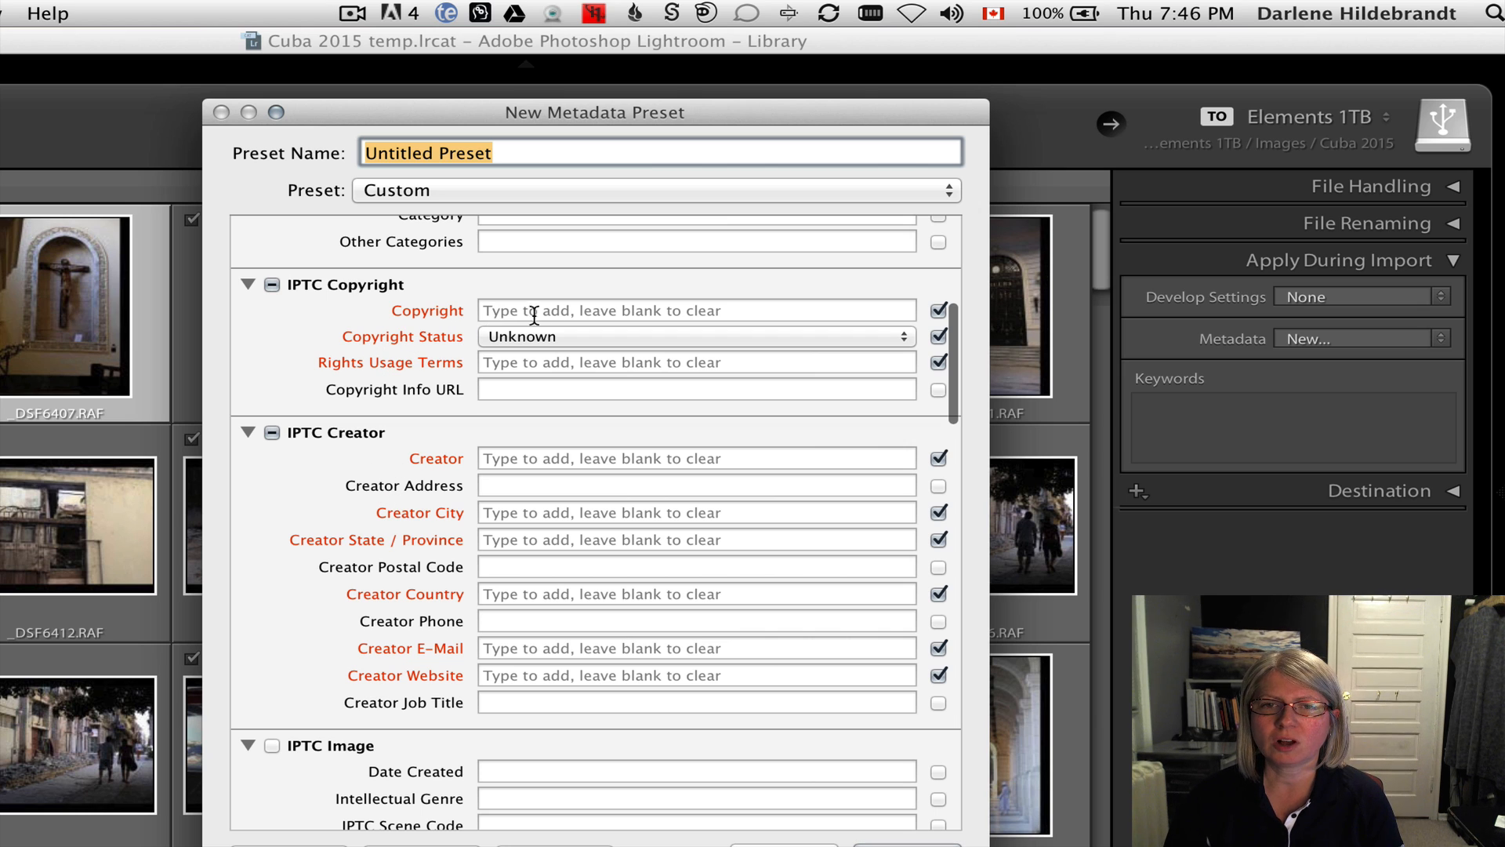
click(514, 337)
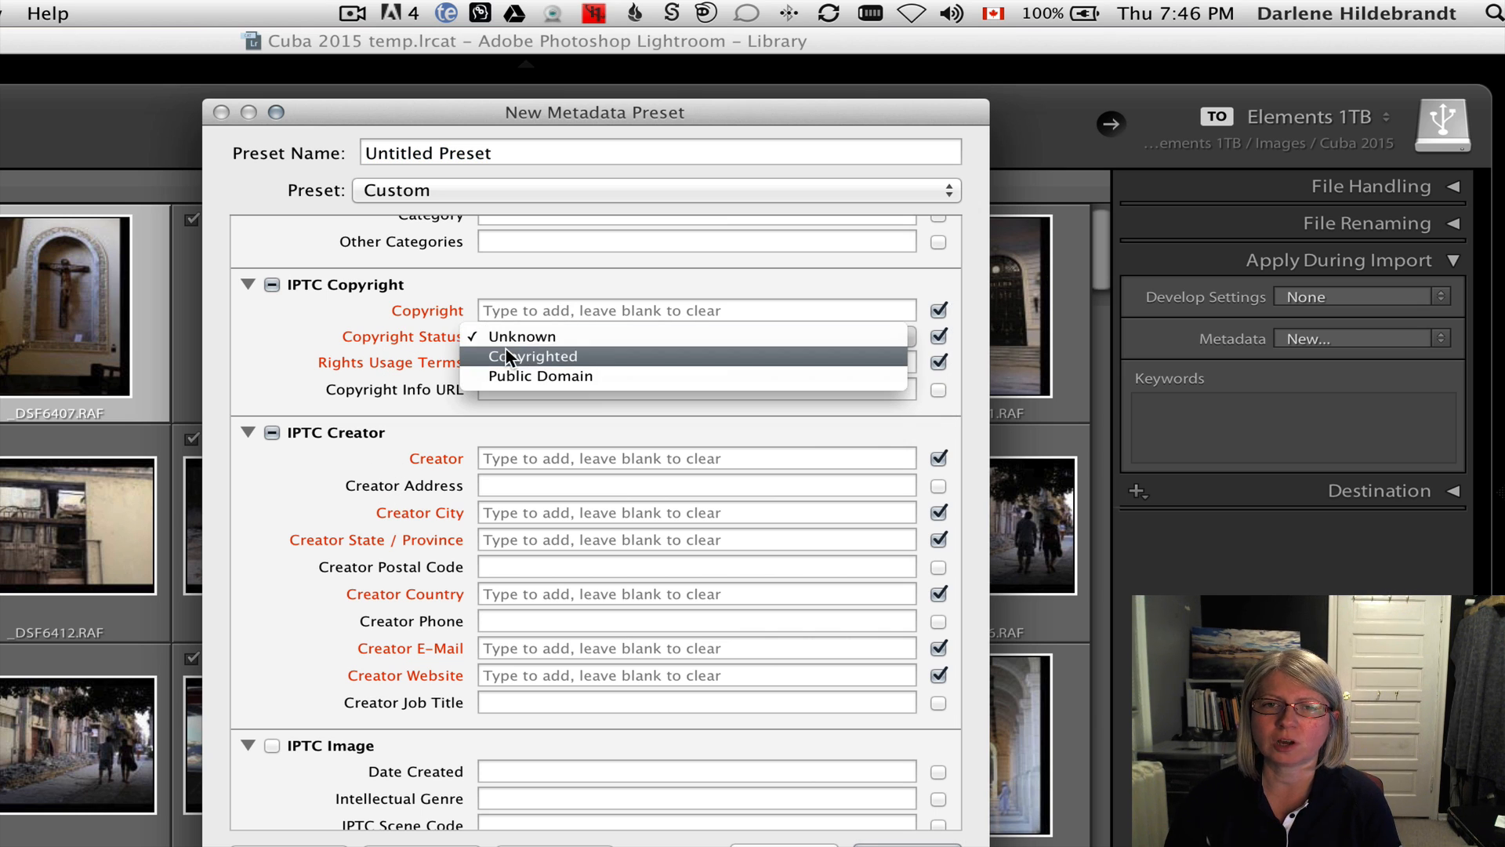
click(507, 357)
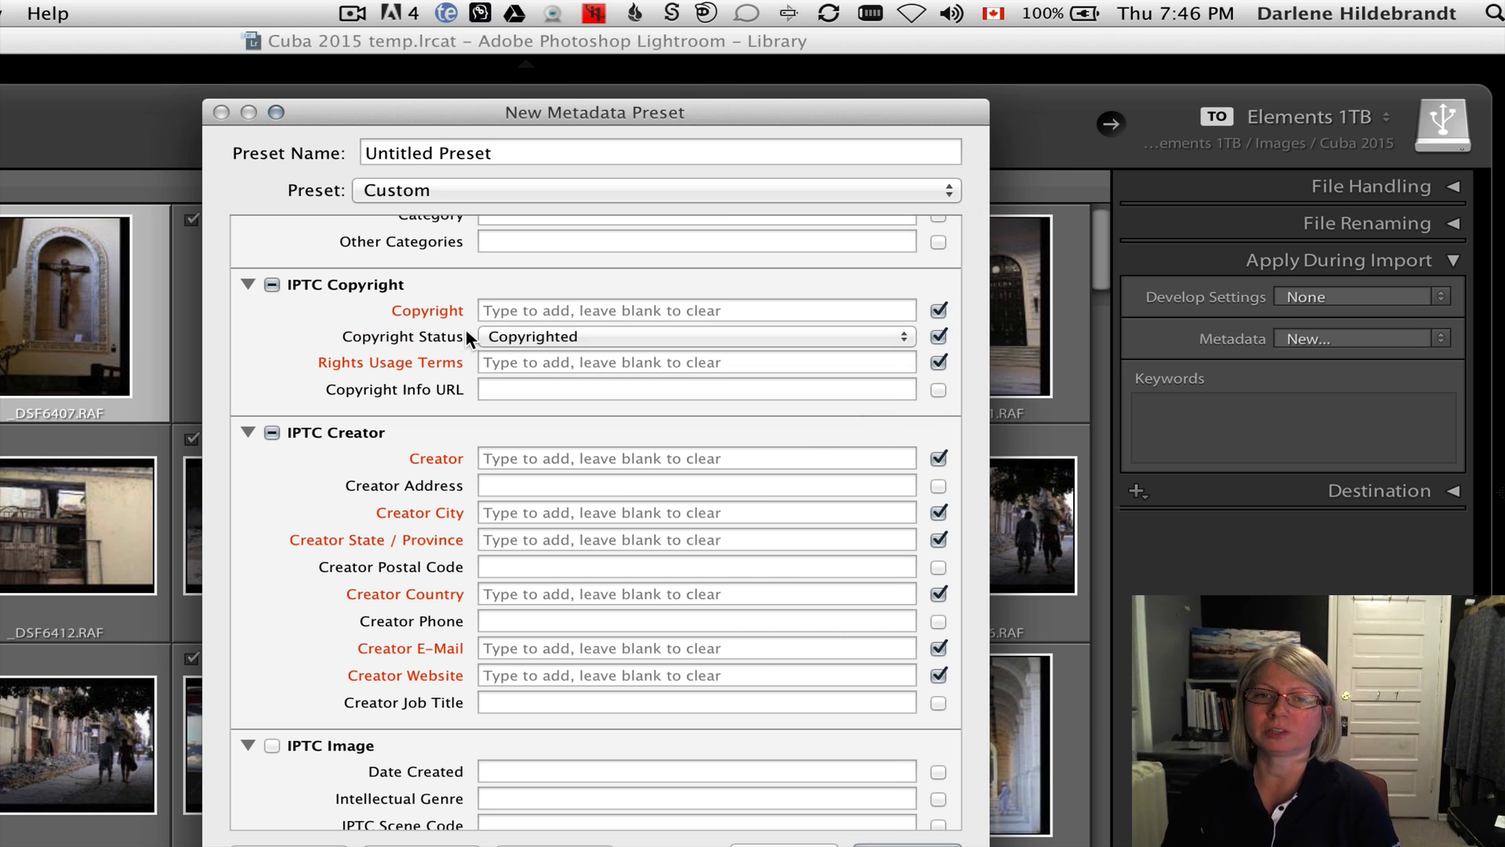
- Enter the photographer's full name in the Copyright field of the new metadata preset
click(509, 310)
text(a)
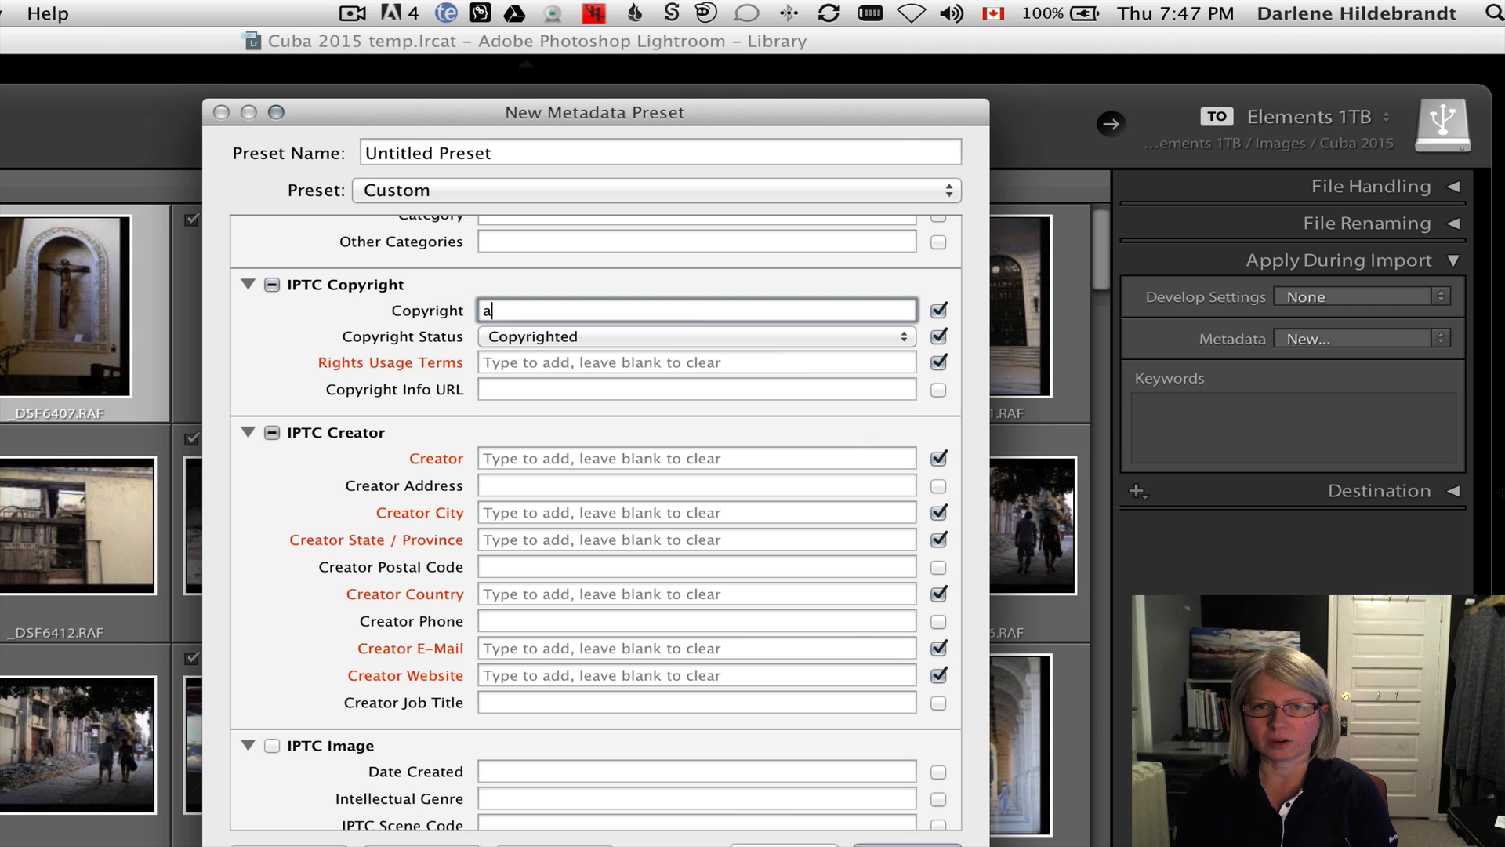
key(BackSpace)
text(Darlene )
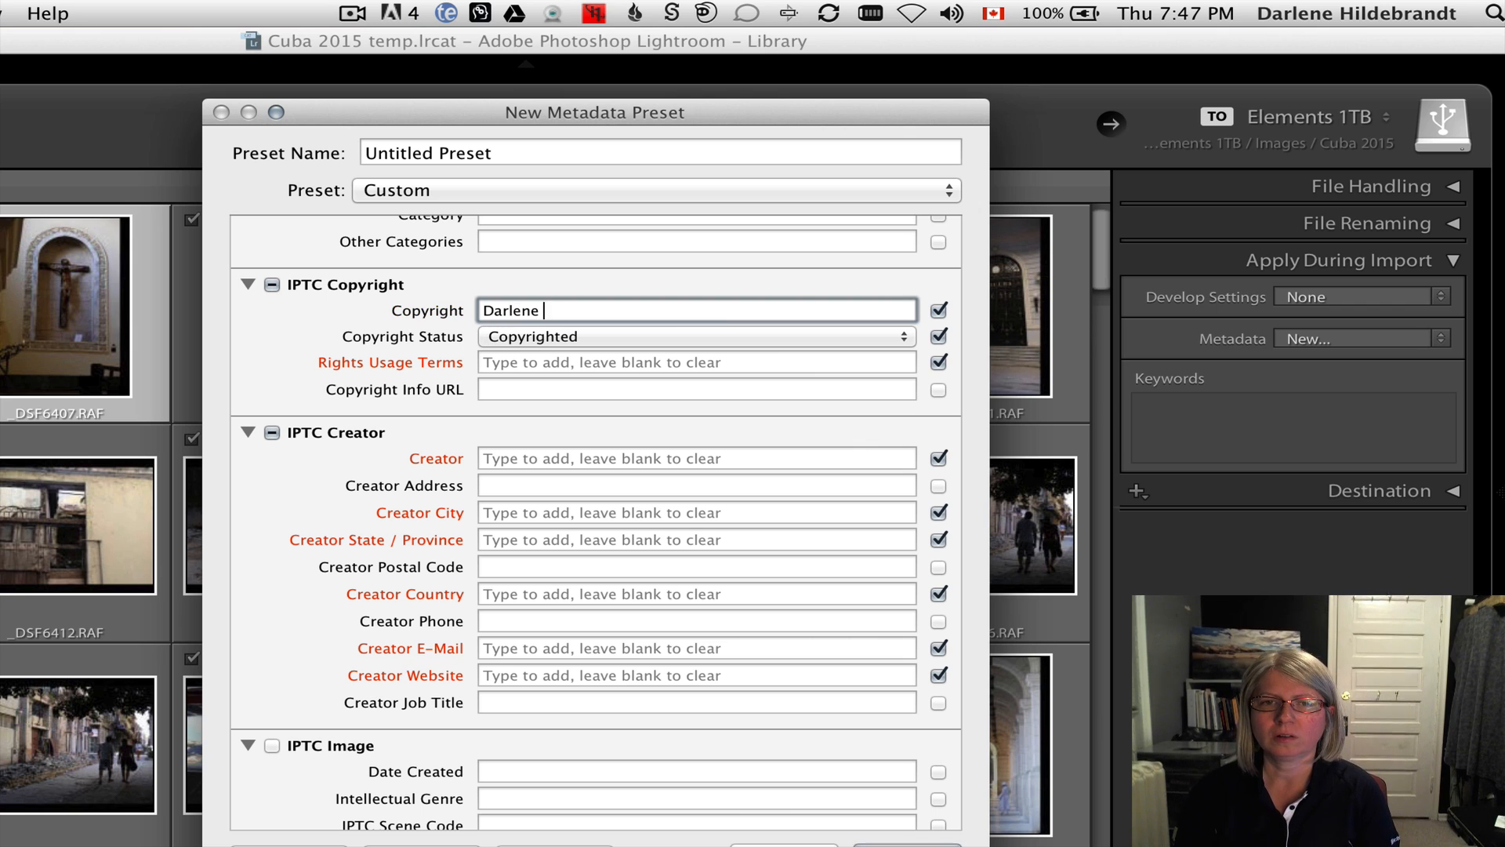
text(Hildb)
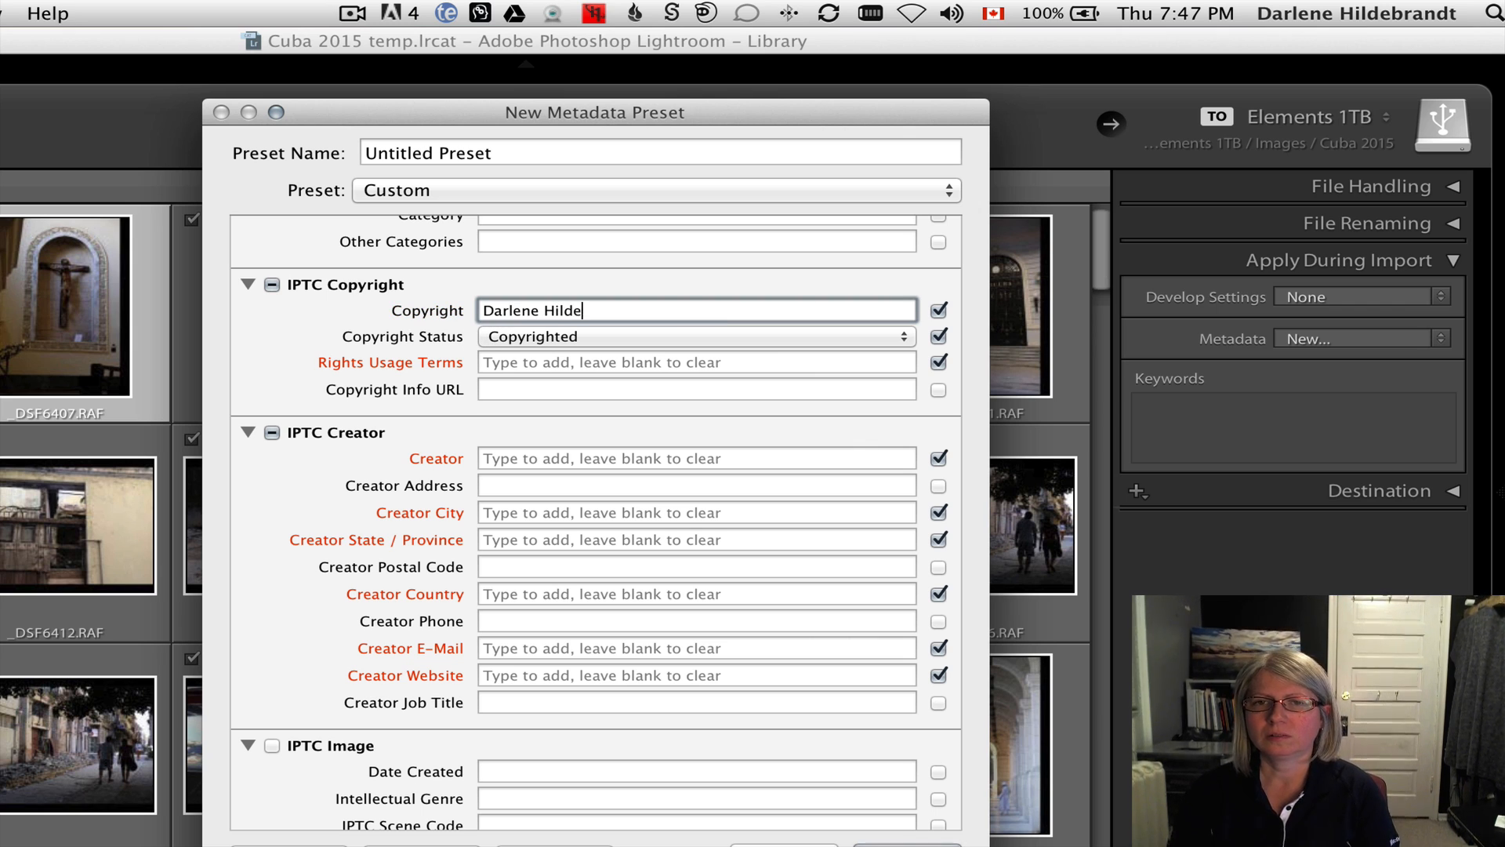
text(brandt)
key(Tab)
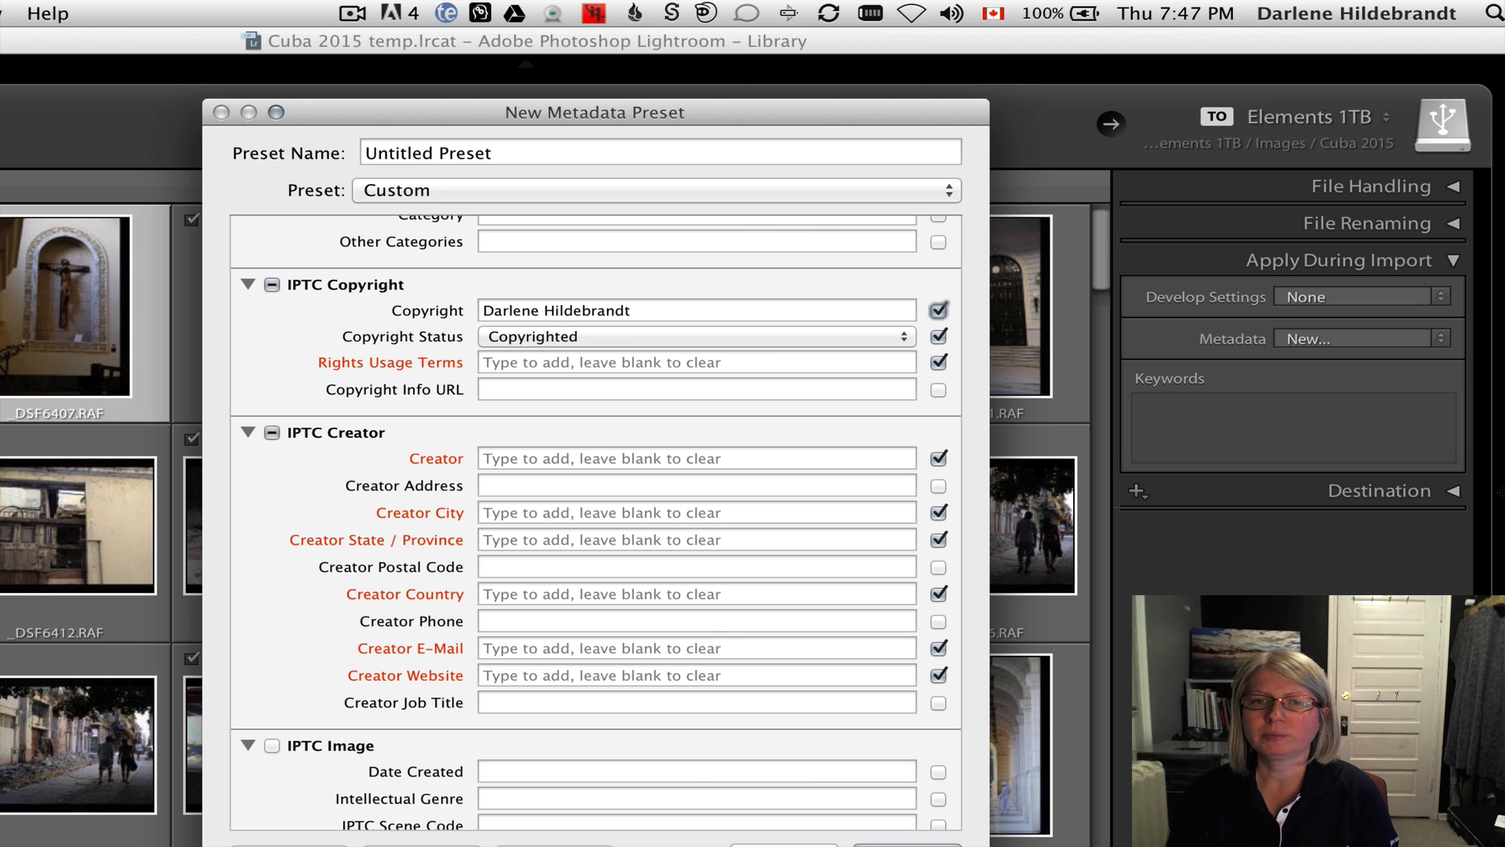
key(Tab)
key(Tab)
key(Tab)
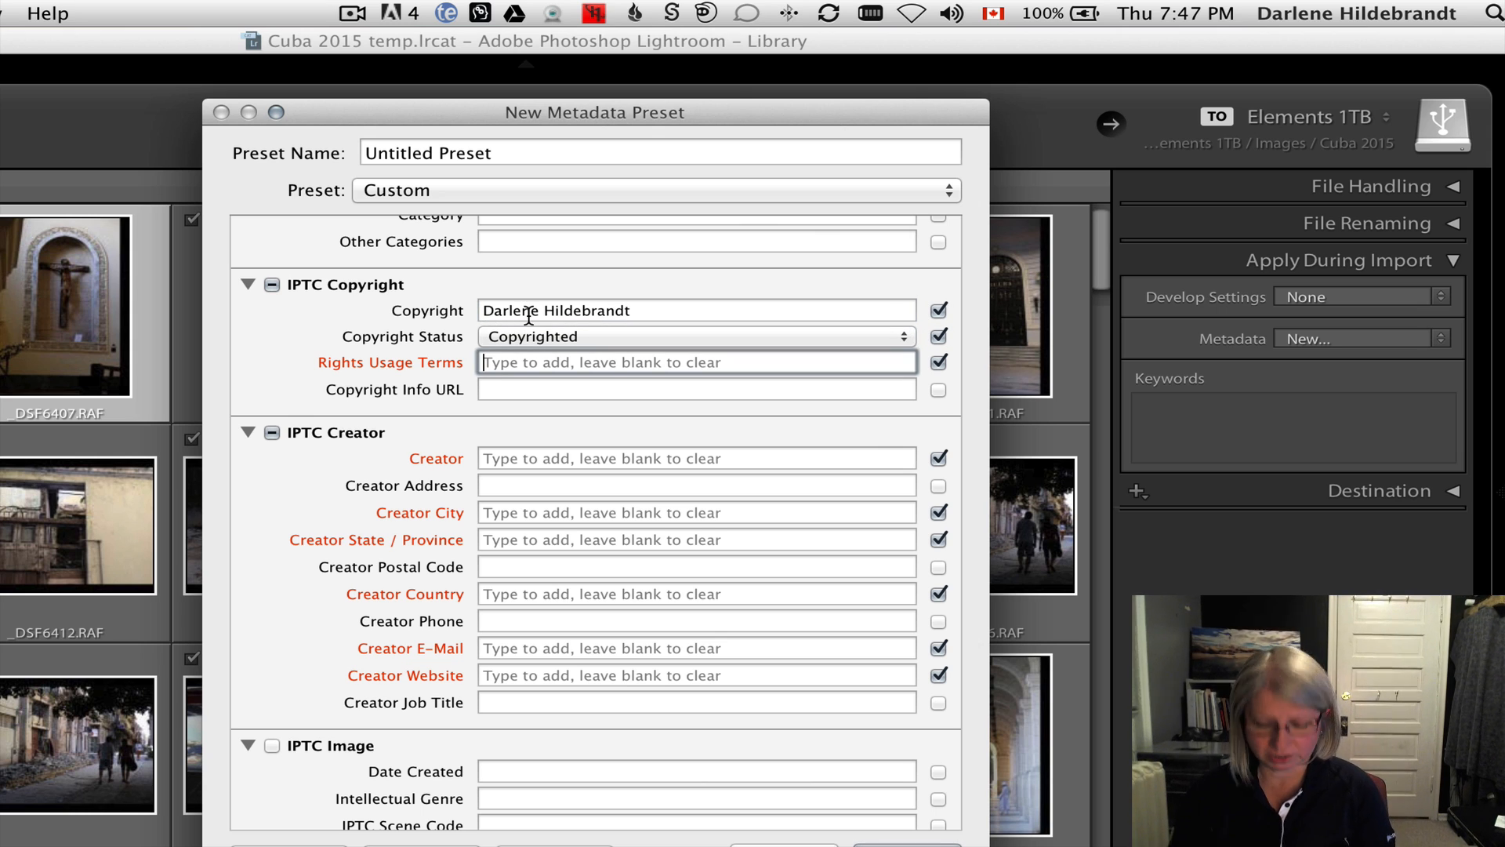
text(Creative Commons)
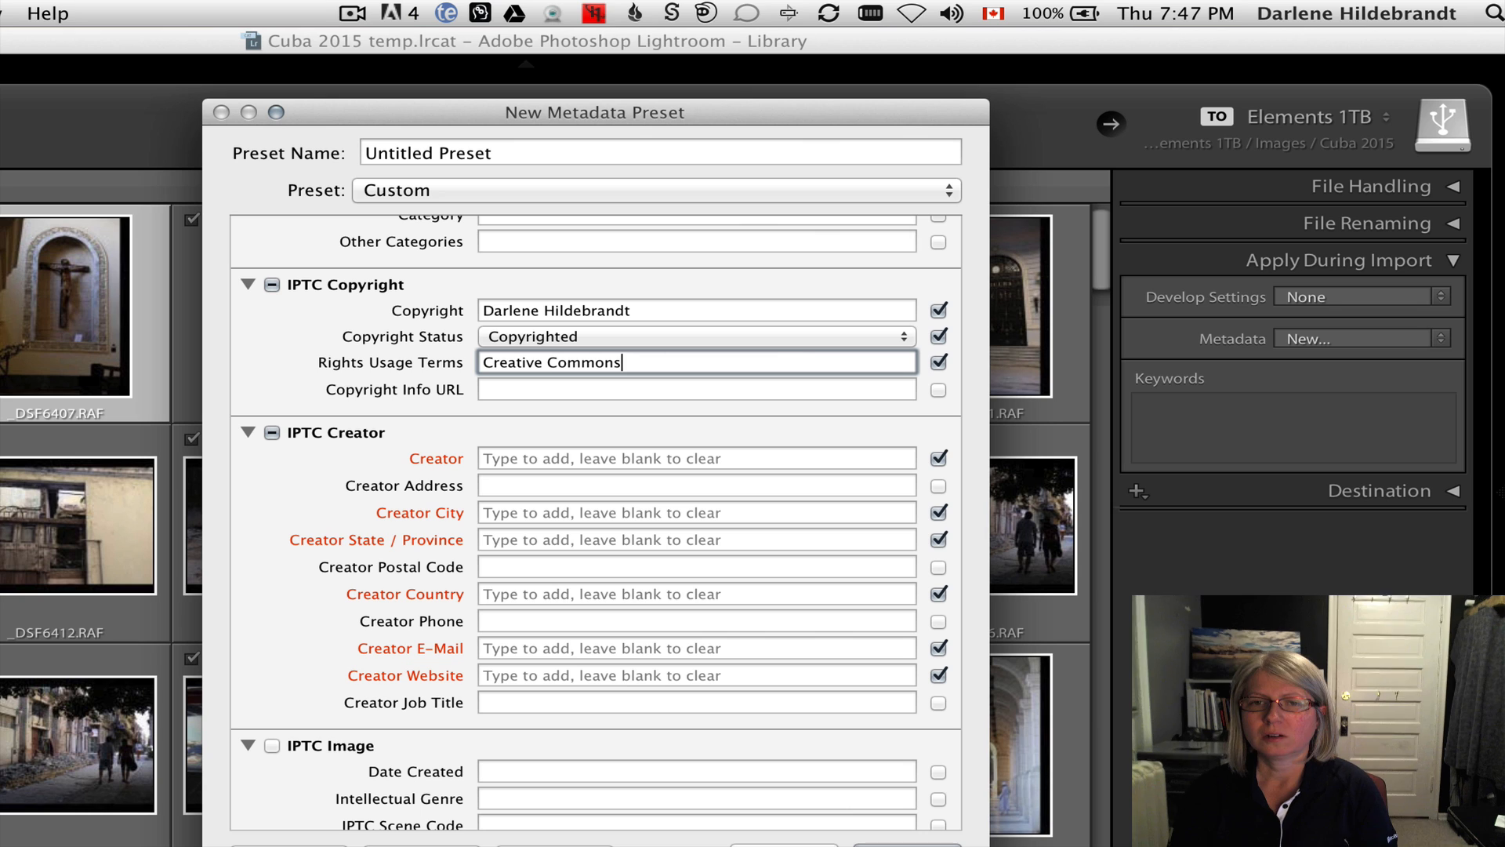
key(BackSpace)
key(BackSpace)
key(BackSpace)
key(BackSpace)
key(BackSpace)
key(BackSpace)
key(BackSpace)
key(BackSpace)
key(BackSpace)
key(BackSpace)
key(BackSpace)
key(BackSpace)
key(BackSpace)
key(BackSpace)
key(BackSpace)
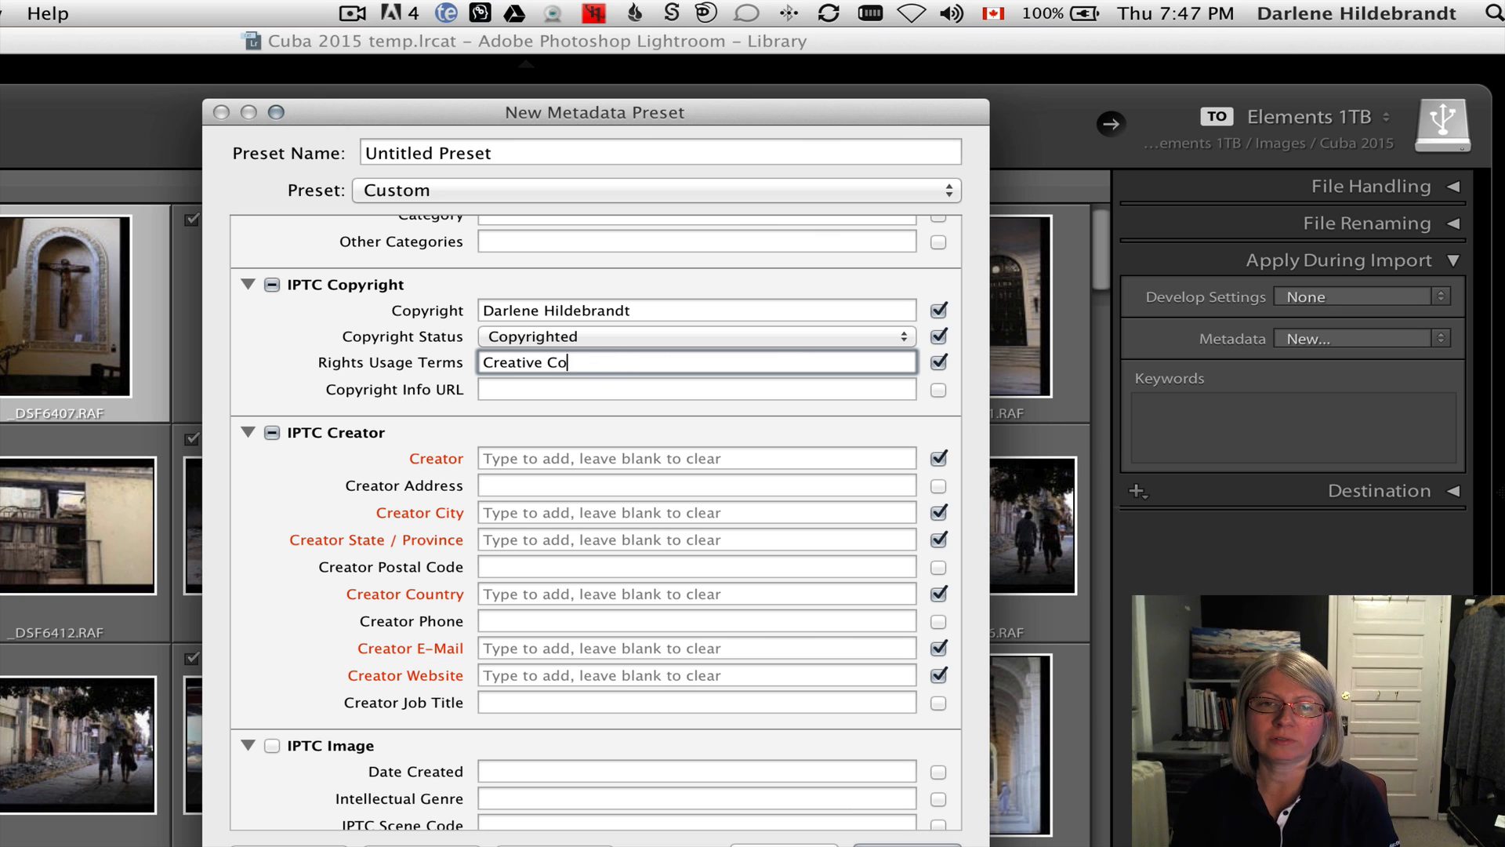
- Set the Rights Usage Terms to "All rights reserved" and leave the Copyright Info URL empty
text(All)
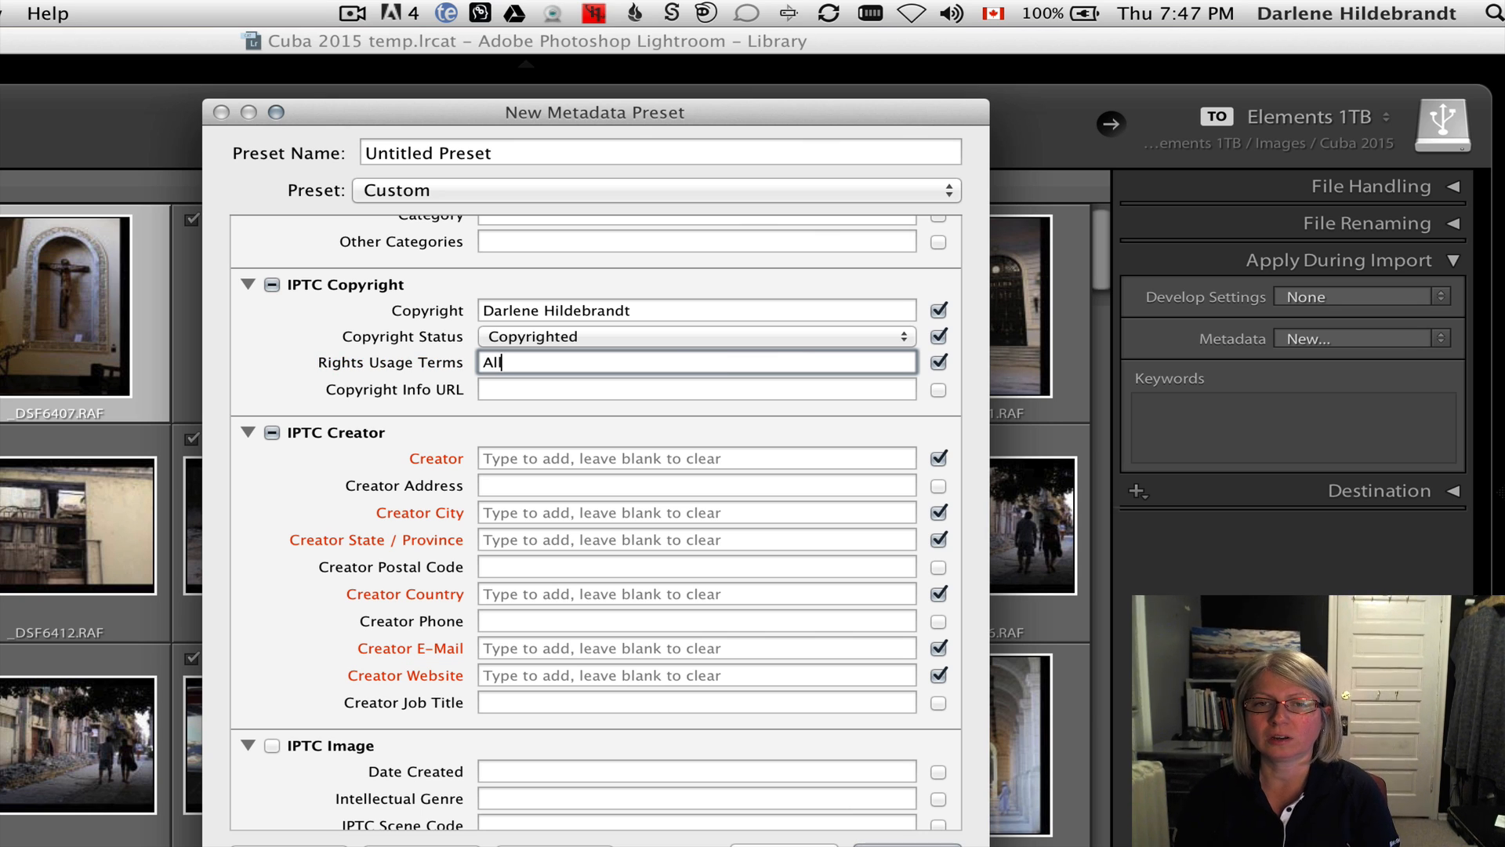
text( rights reserved)
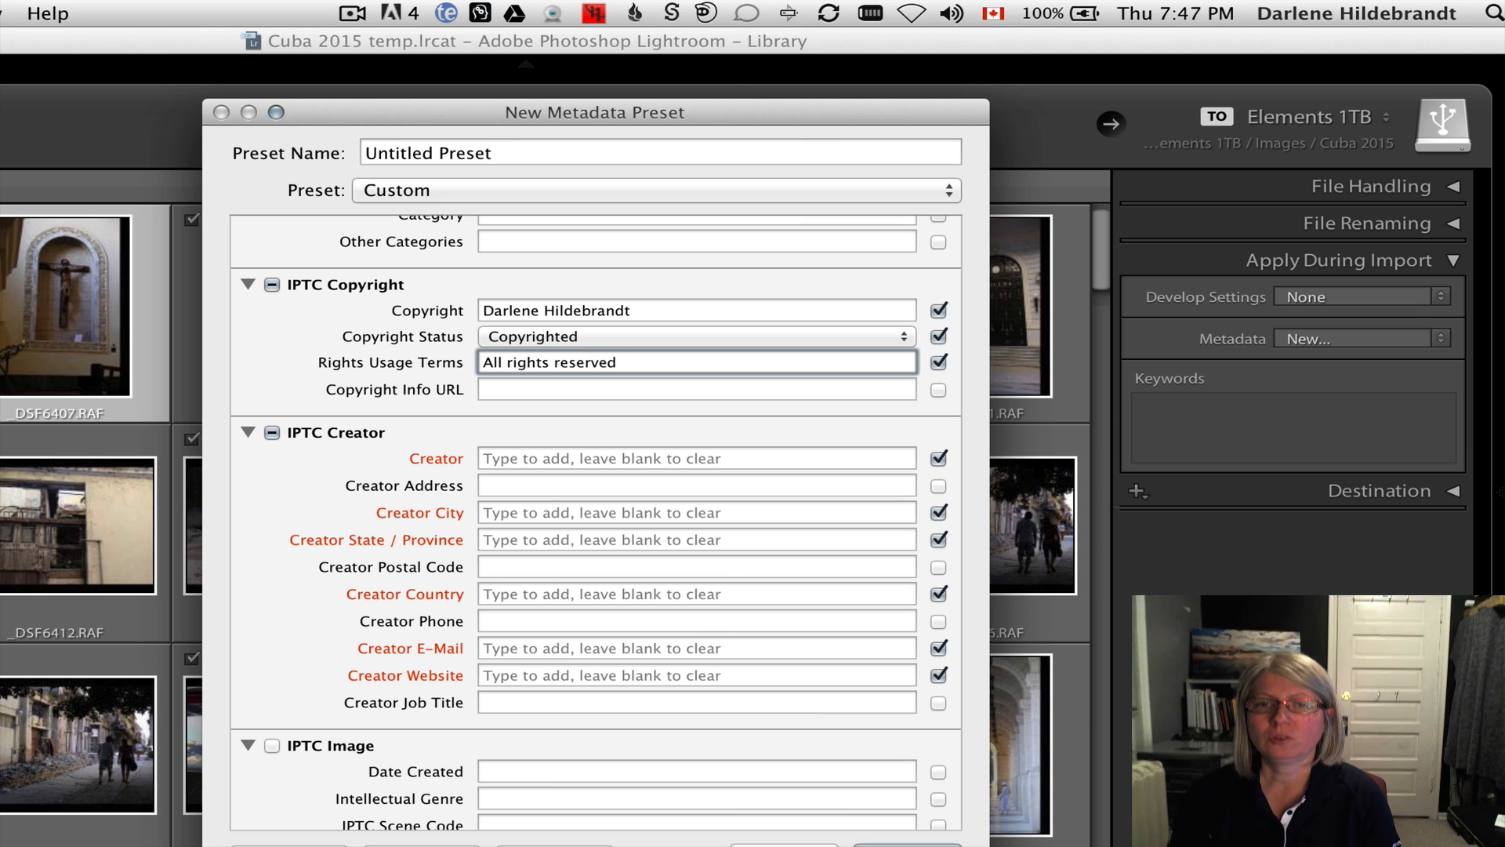
key(Tab)
click(509, 390)
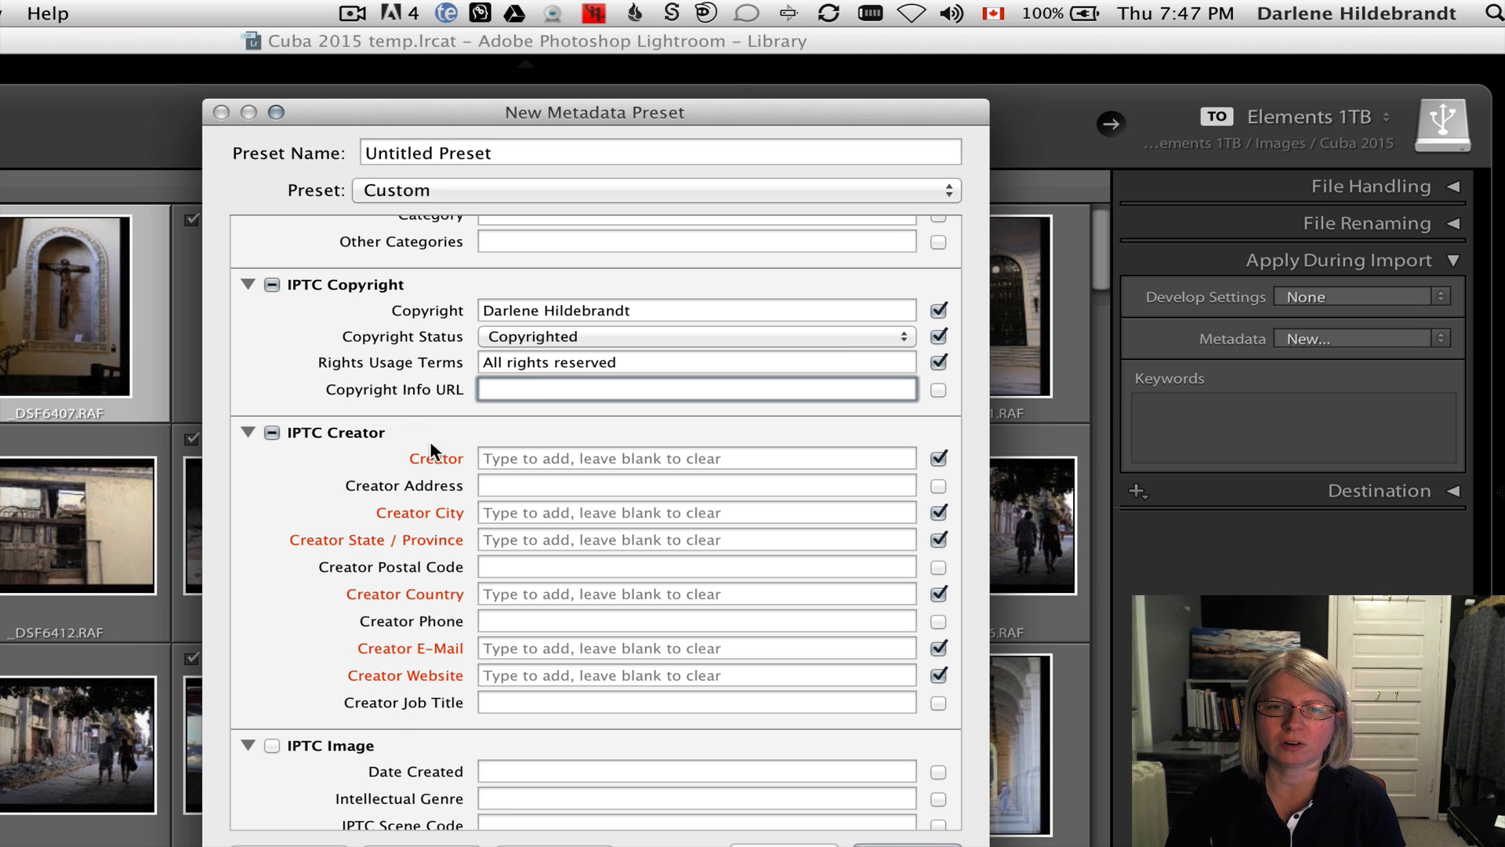
- Review the remaining metadata fields and save the current settings as a new preset named "Copyright sample"
scroll(439, 451, down, 1)
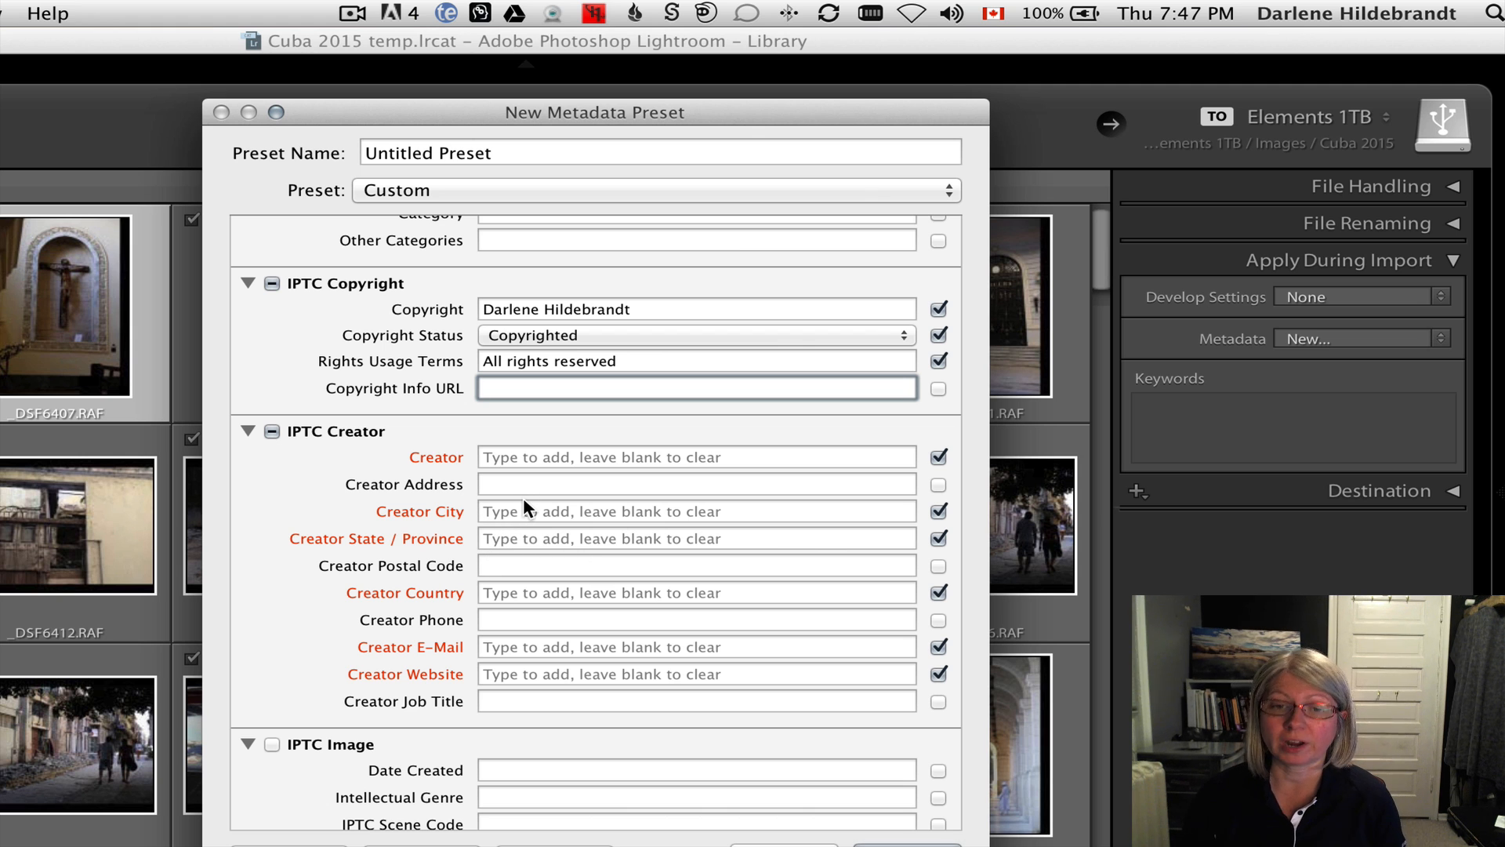
scroll(524, 497, down, 5)
scroll(463, 478, up, 3)
scroll(462, 480, down, 15)
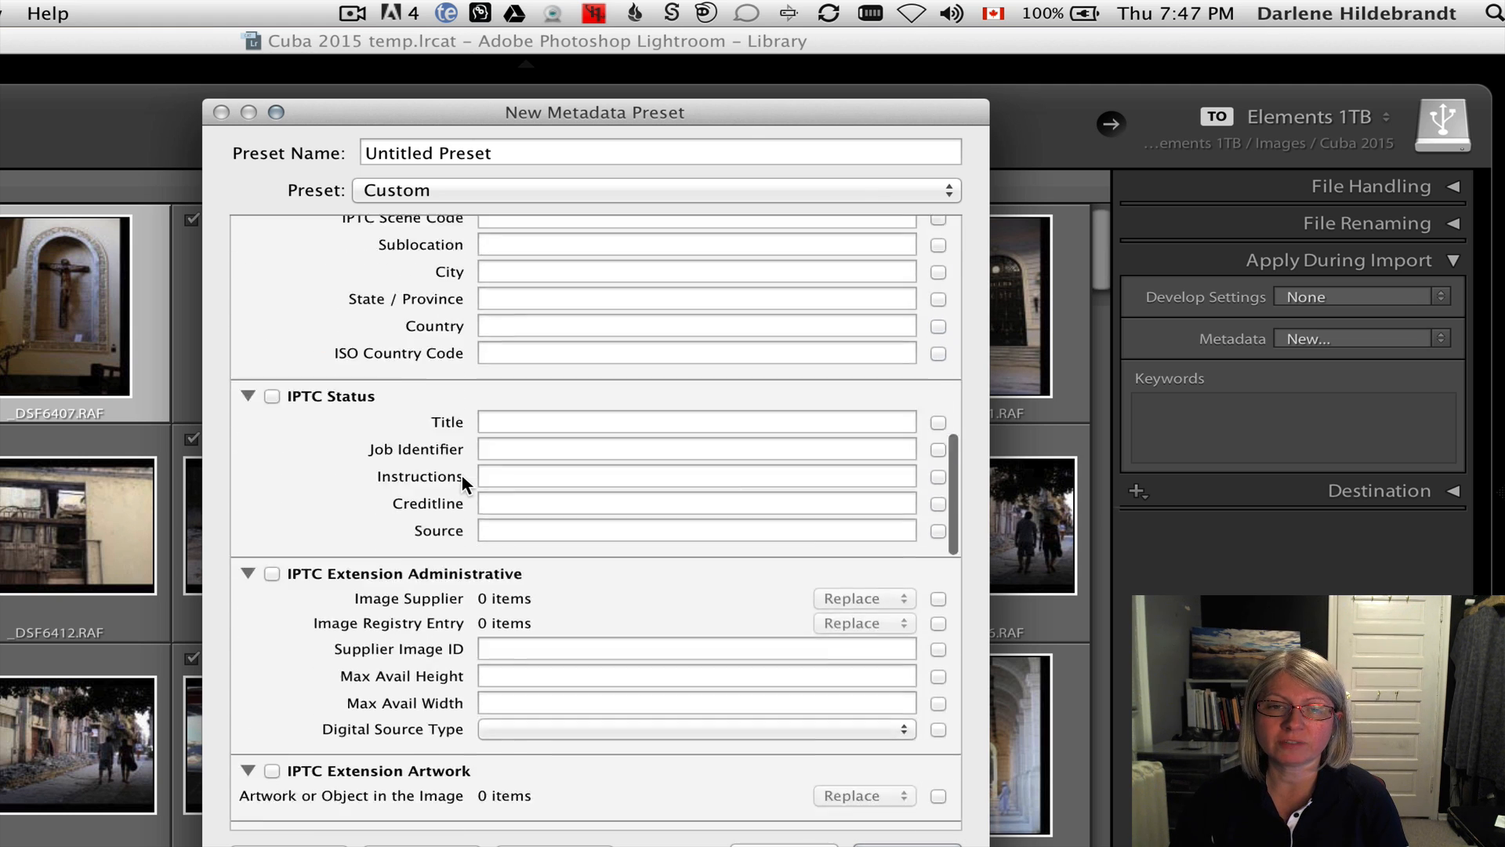
scroll(462, 479, up, 20)
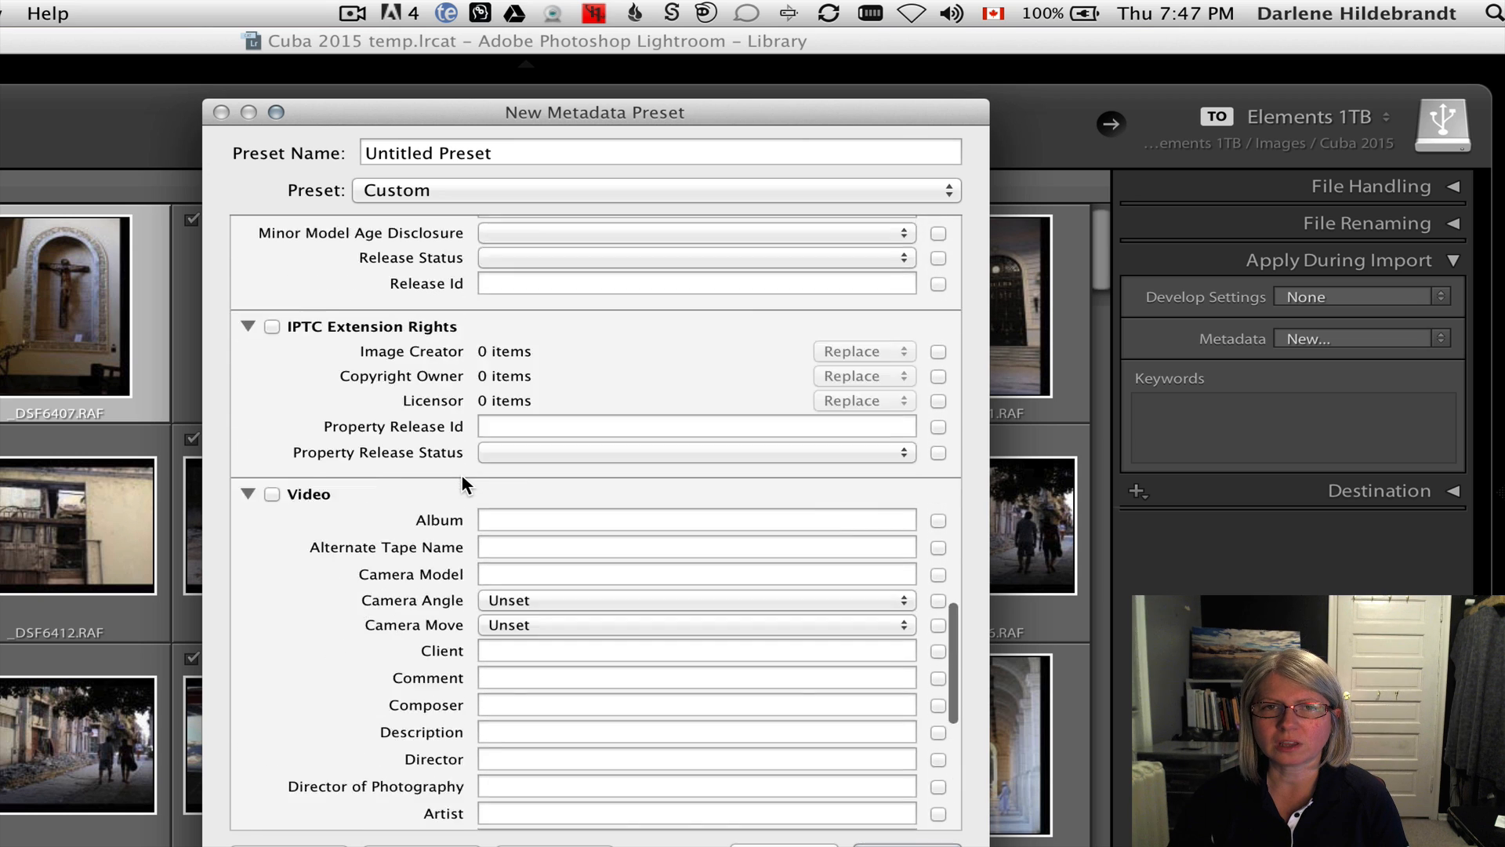
click(406, 190)
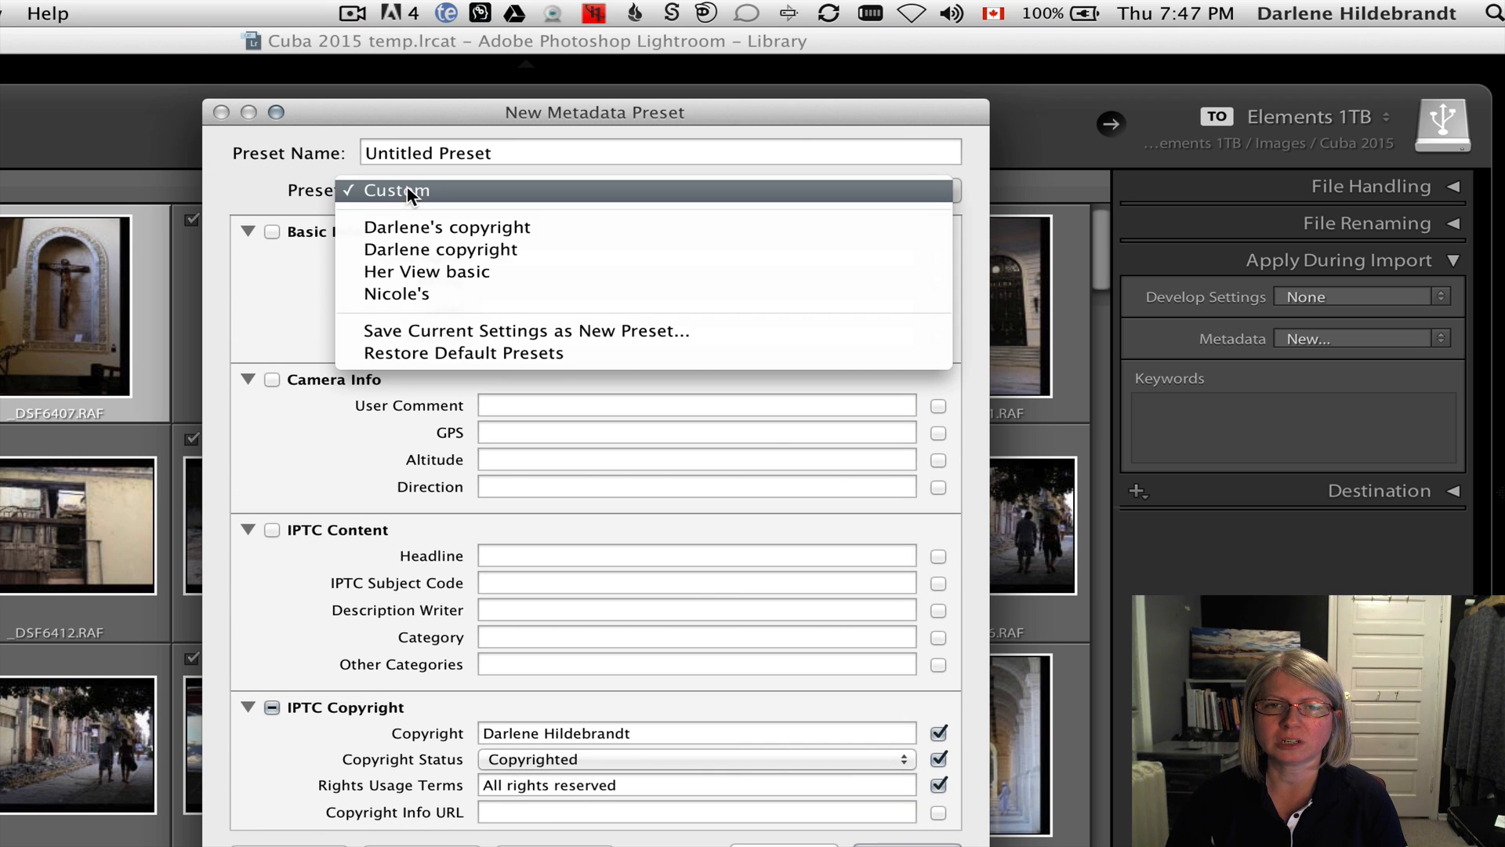
click(411, 329)
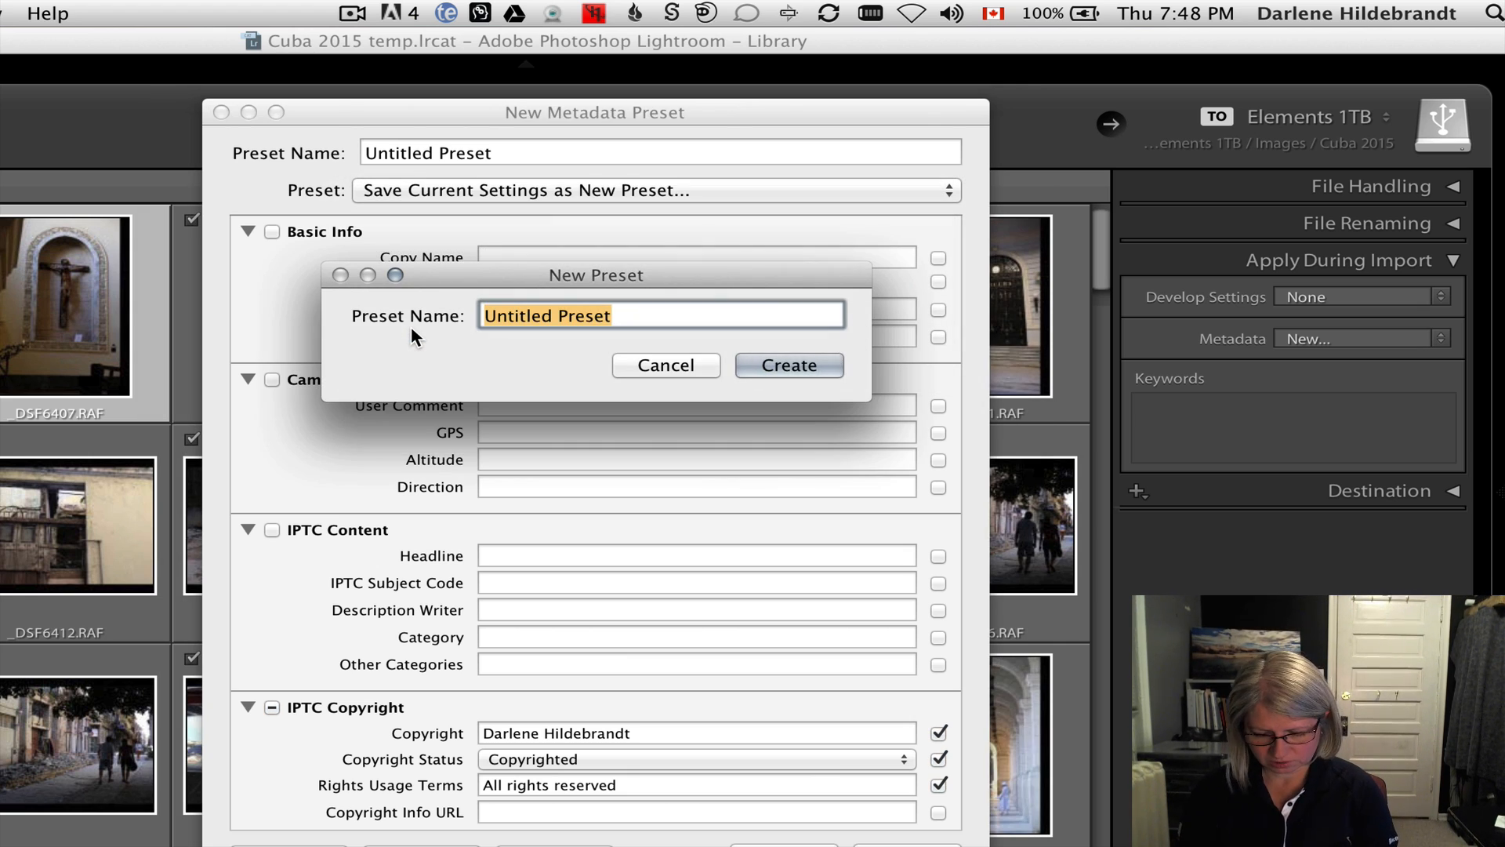
text(C;p)
key(BackSpace)
text(o)
key(BackSpace)
key(BackSpace)
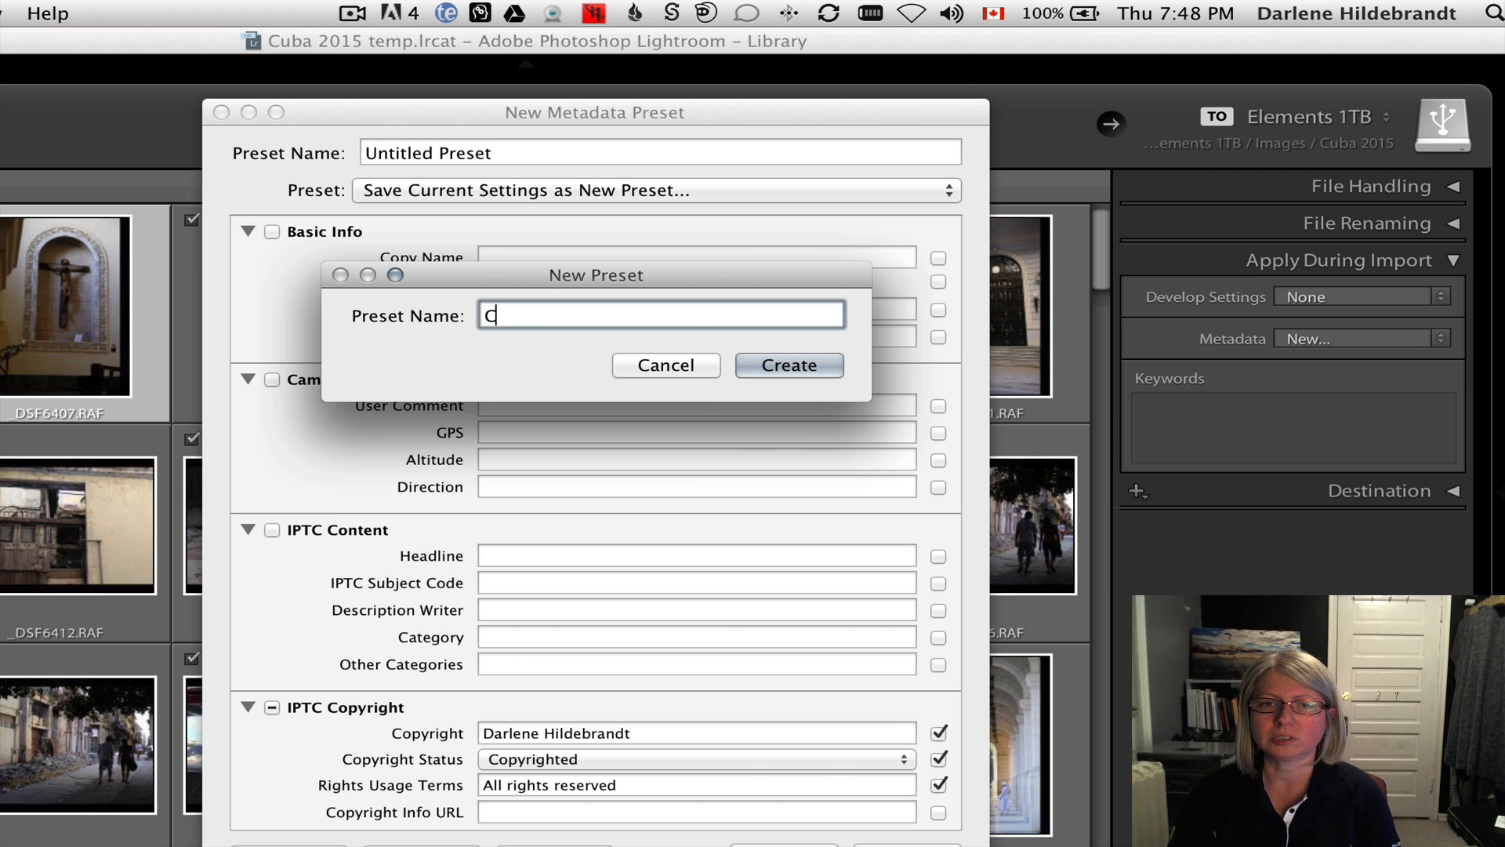
text(opyr)
key(BackSpace)
text(y)
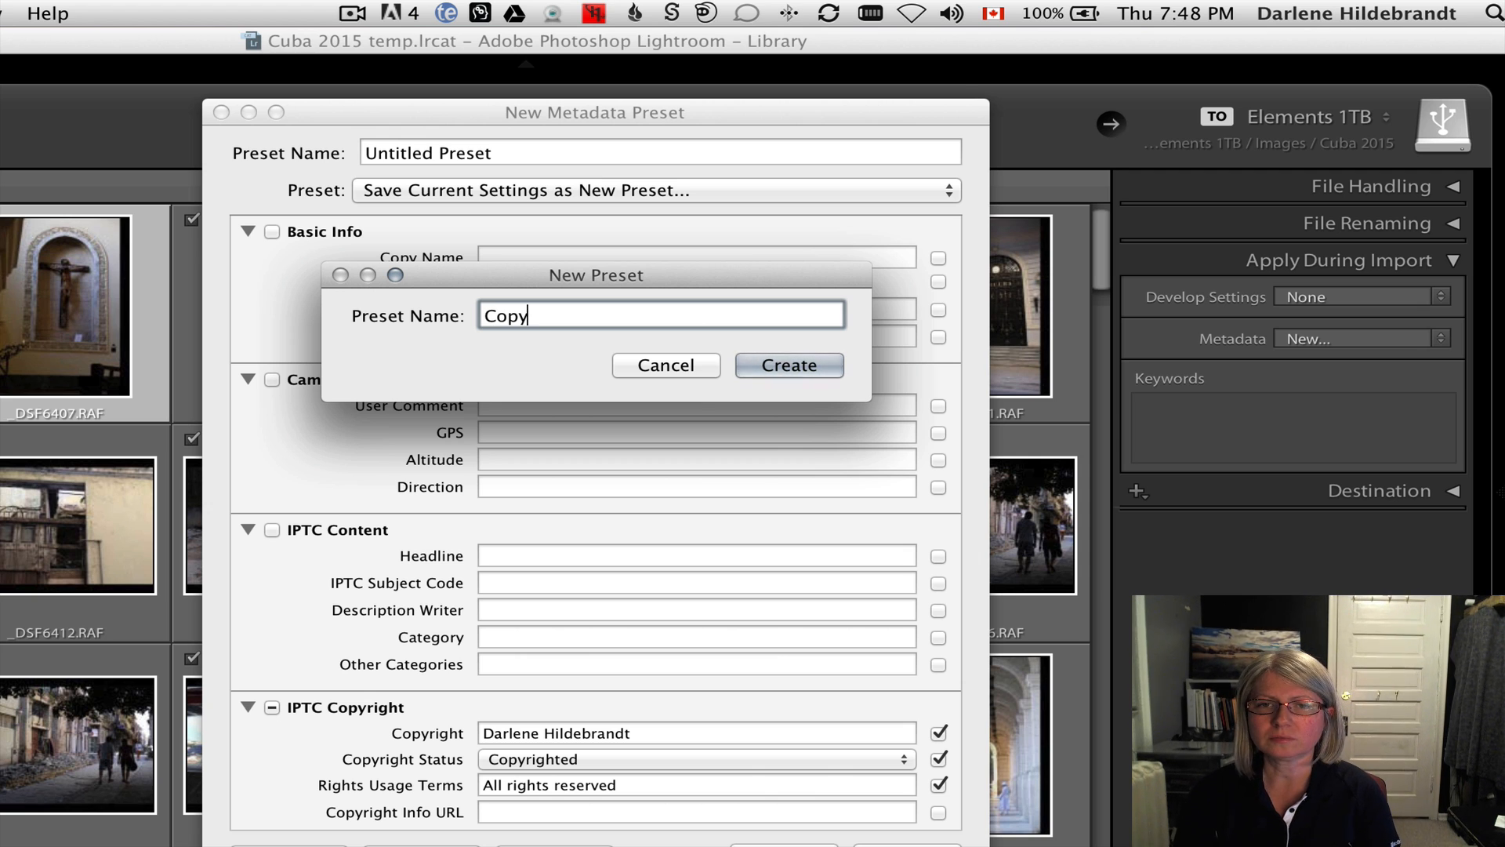
text(right sample)
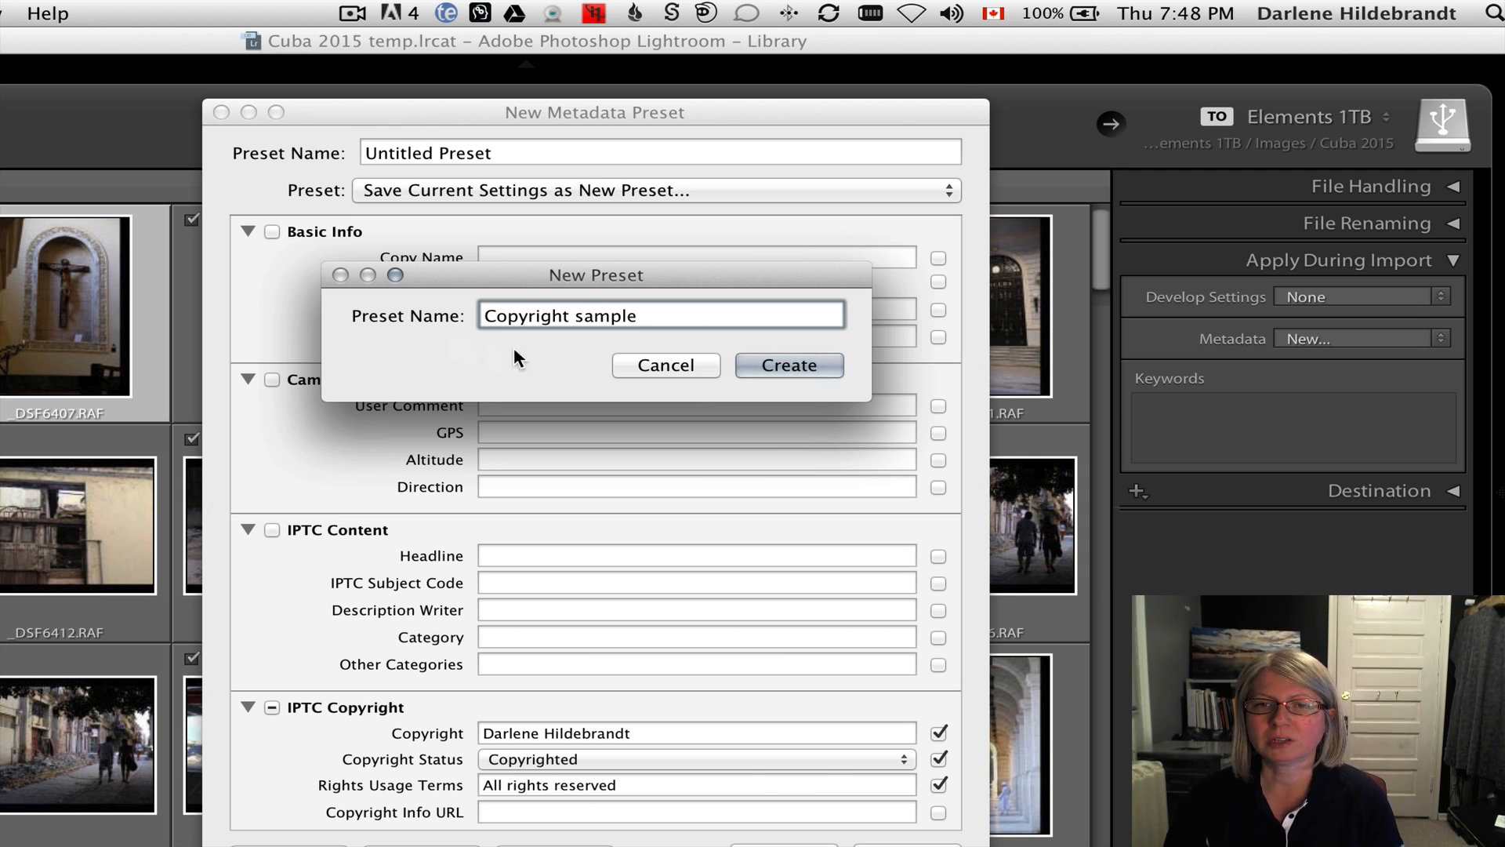
click(771, 365)
- Examine the copyright and creator fields of the photographer's existing copyright preset spelled with 's, and cancel the new metadata preset
click(433, 186)
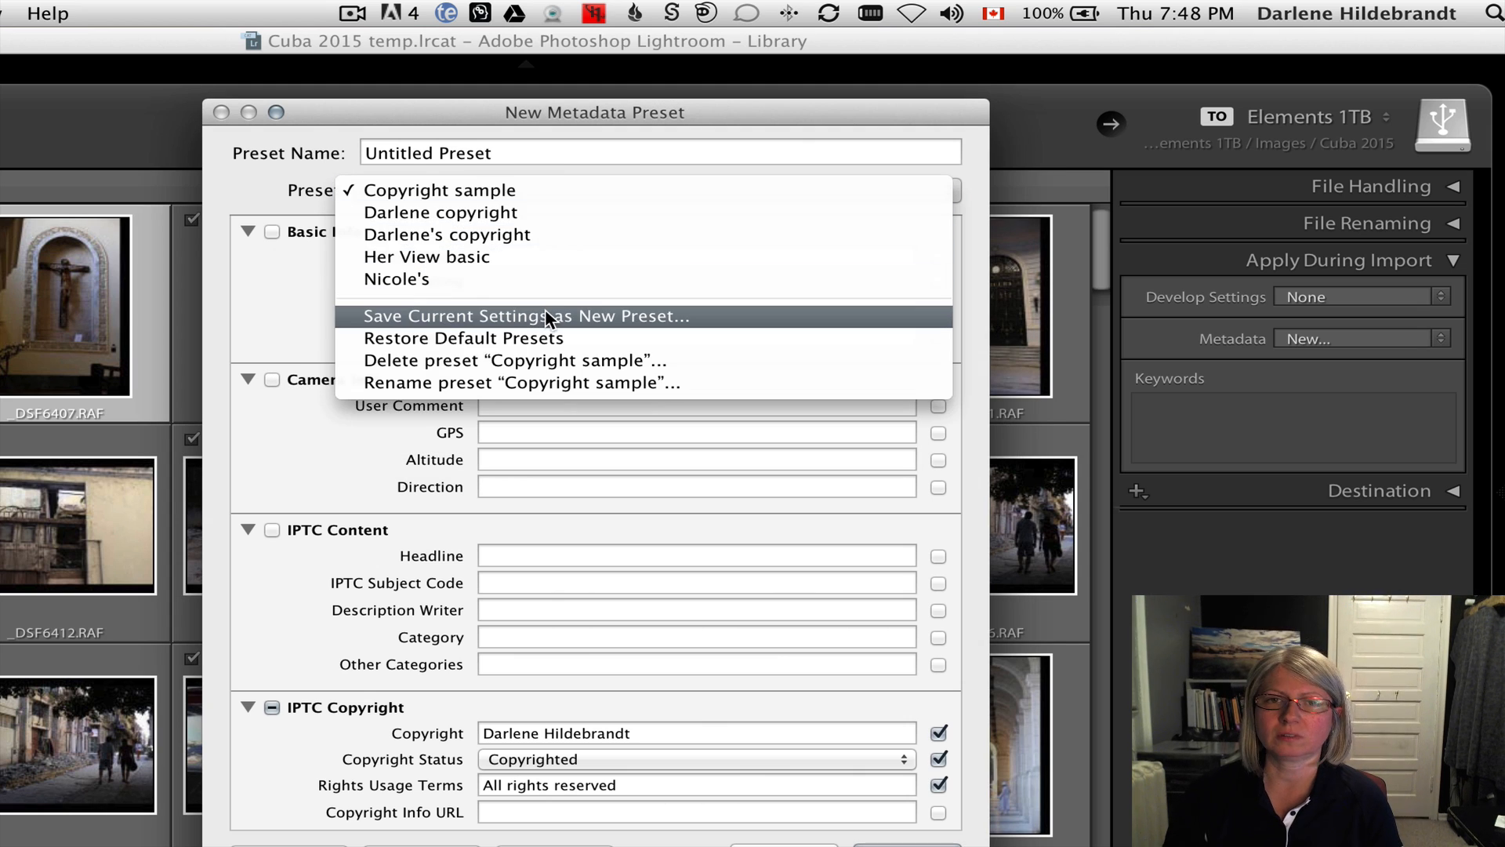
click(437, 238)
scroll(508, 392, down, 10)
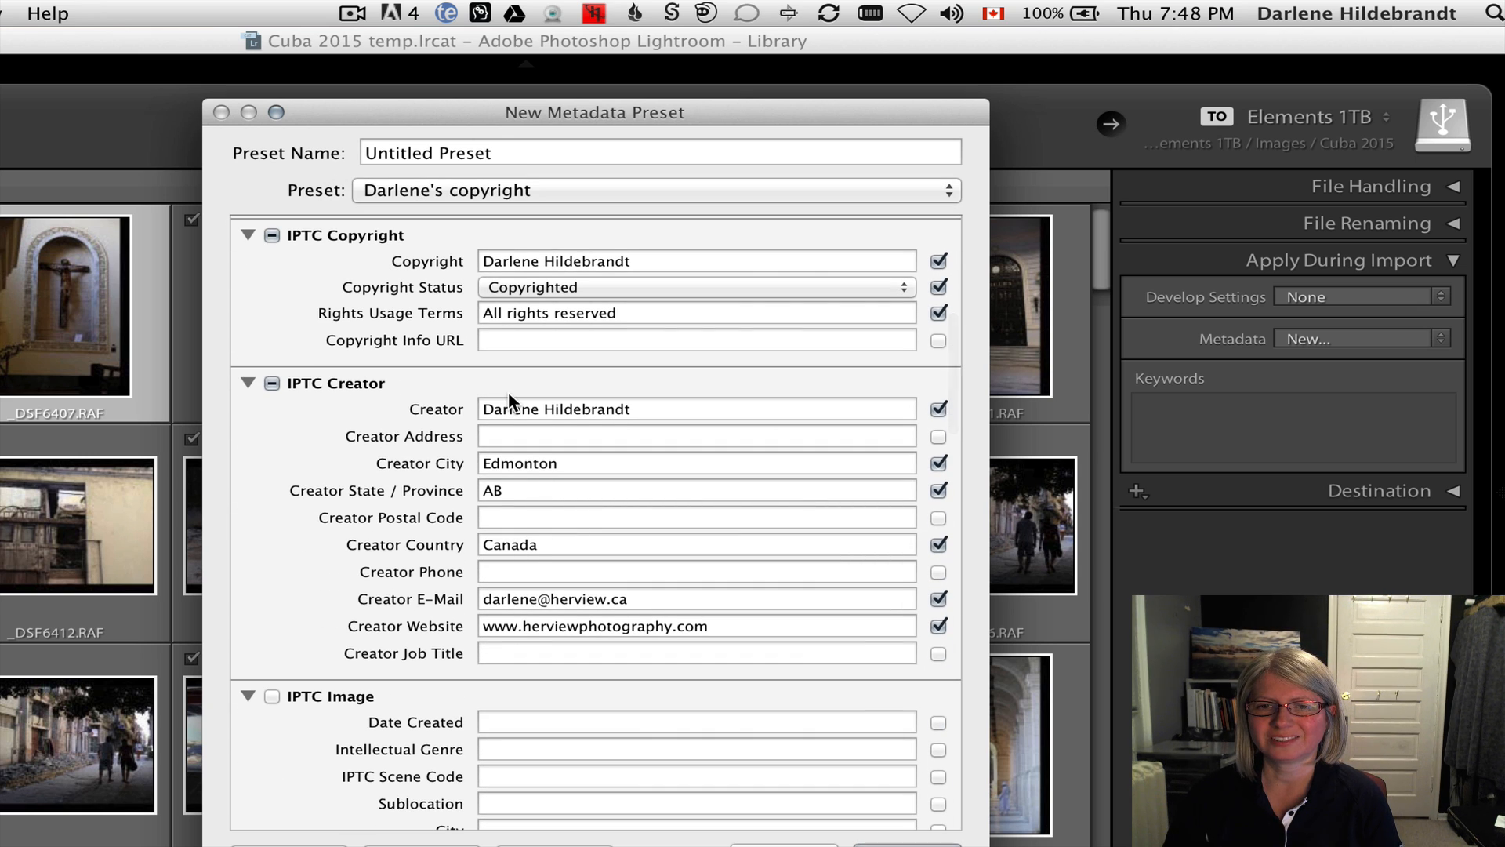
scroll(509, 402, up, 2)
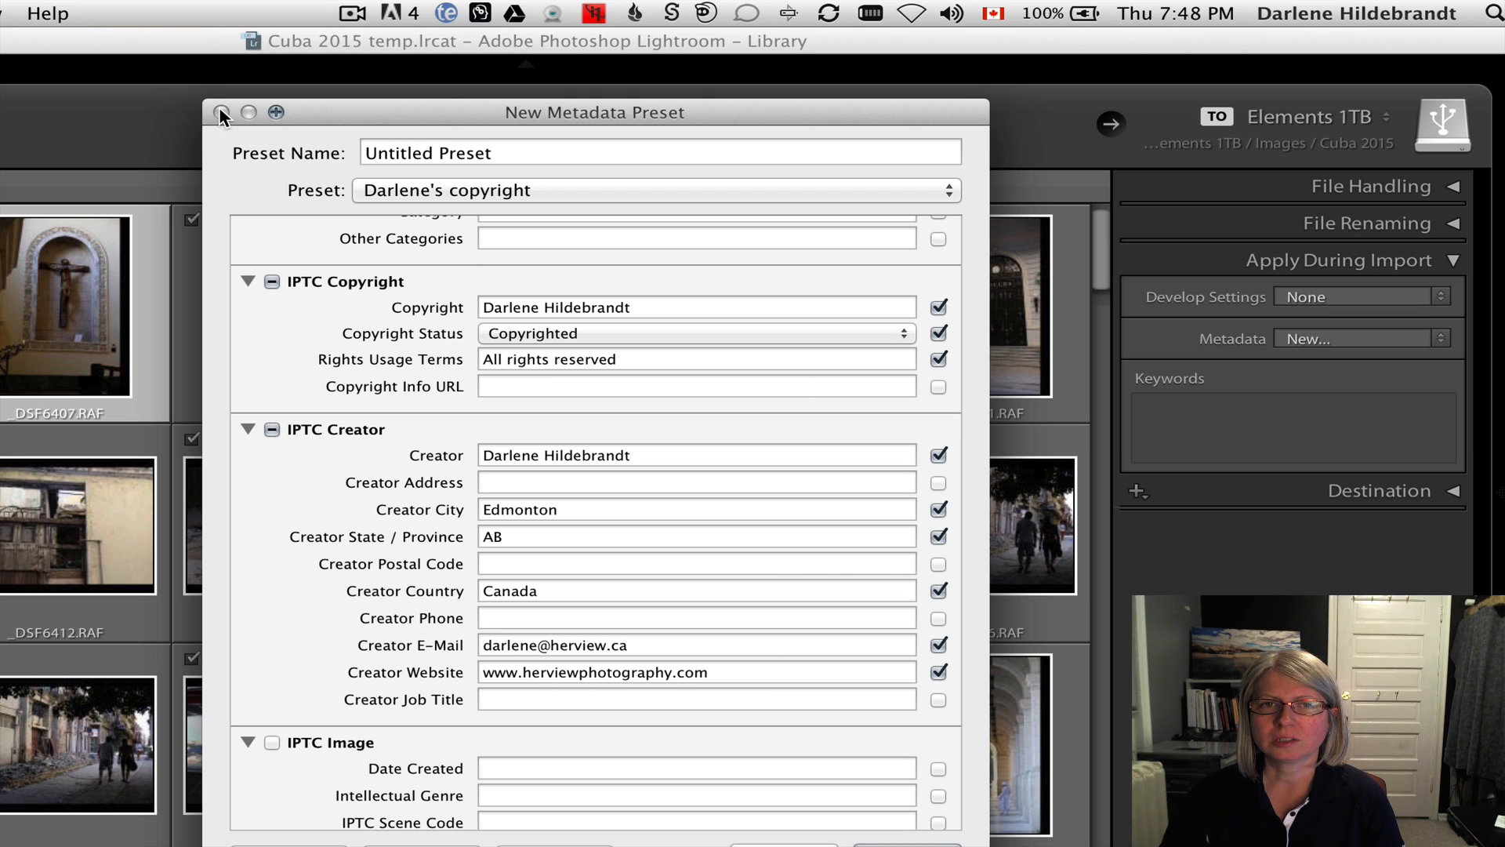
drag(439, 110, 519, 63)
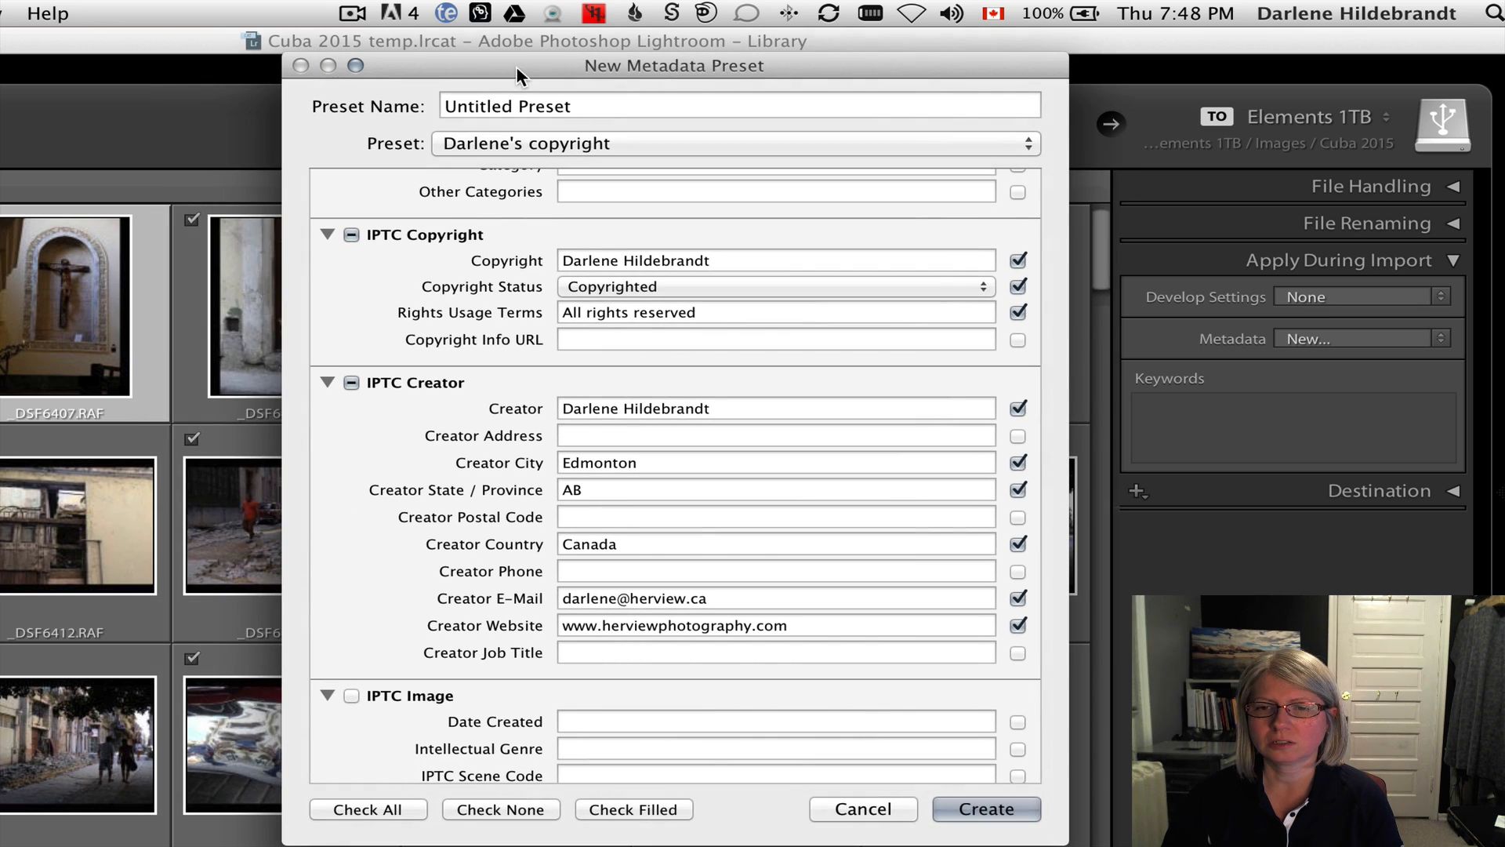
click(865, 806)
- Apply the photographer's copyright preset spelled with 's as import metadata and add the keywords "Cuba, travel, photo tours"
click(1335, 337)
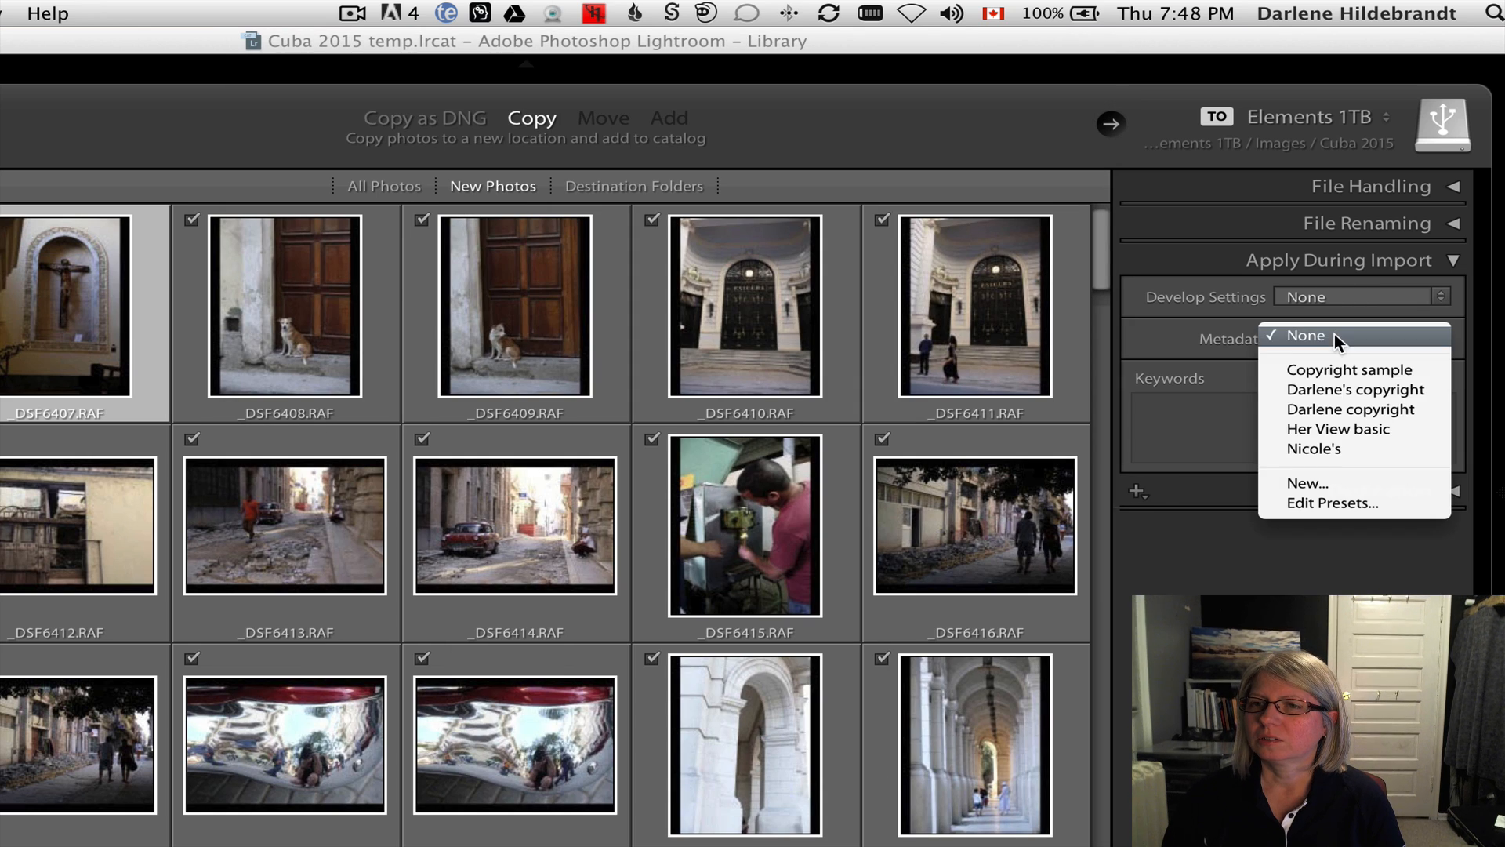
click(1339, 389)
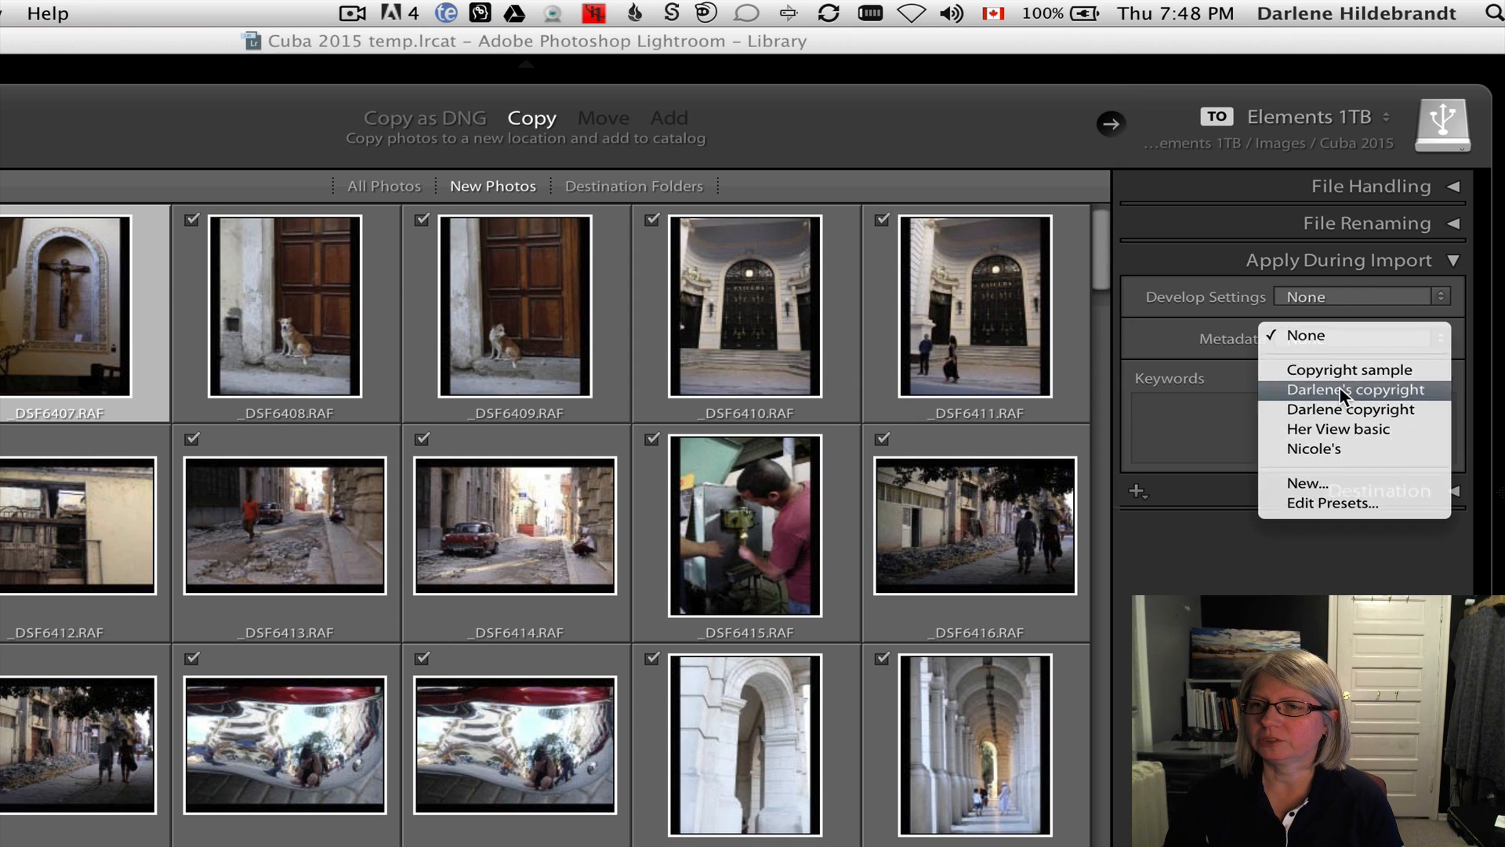
click(1184, 410)
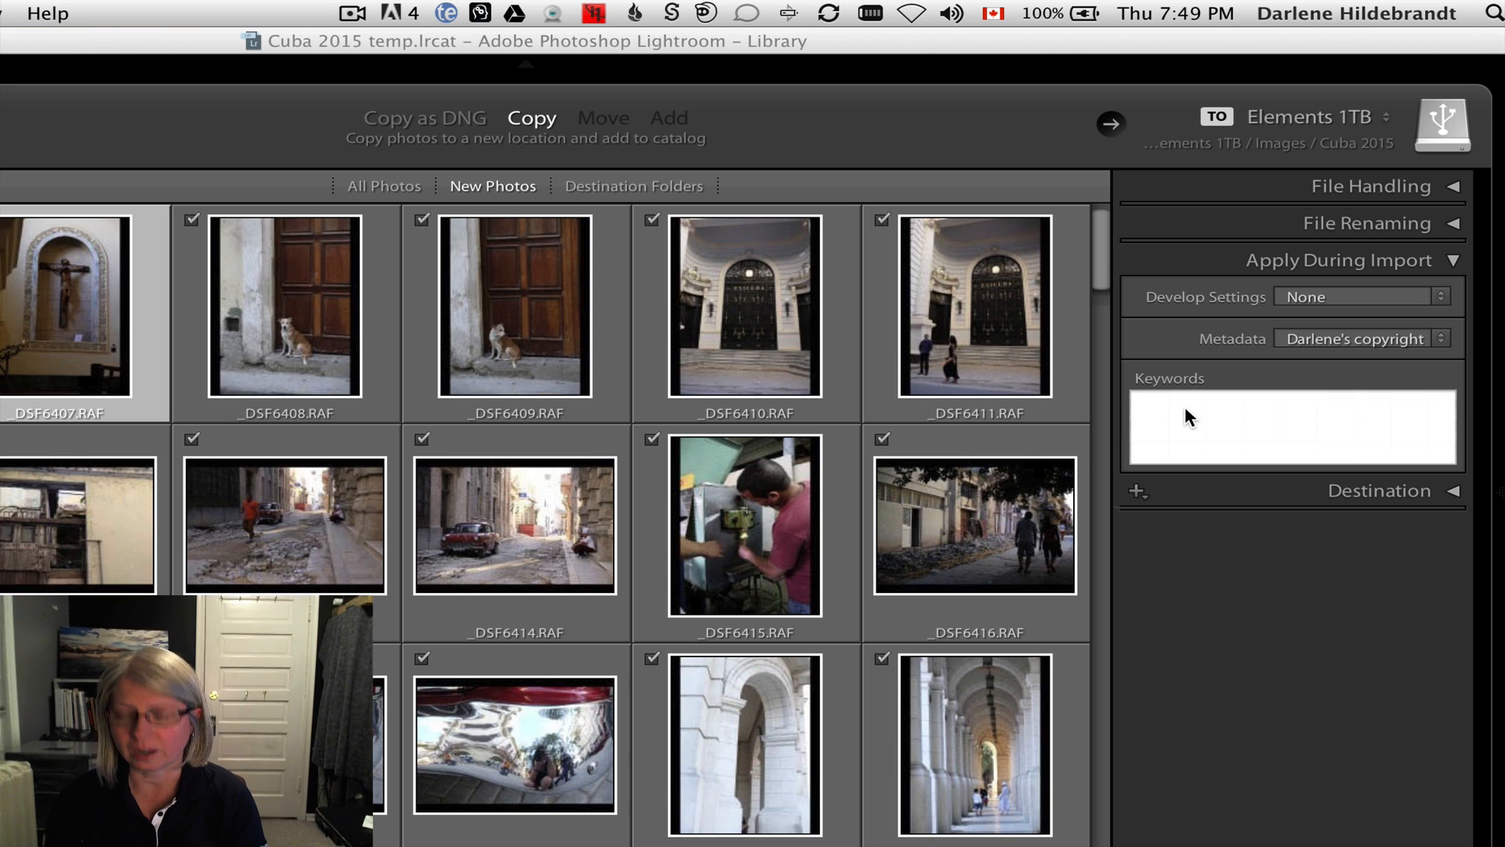
click(1185, 409)
text(Cuba, )
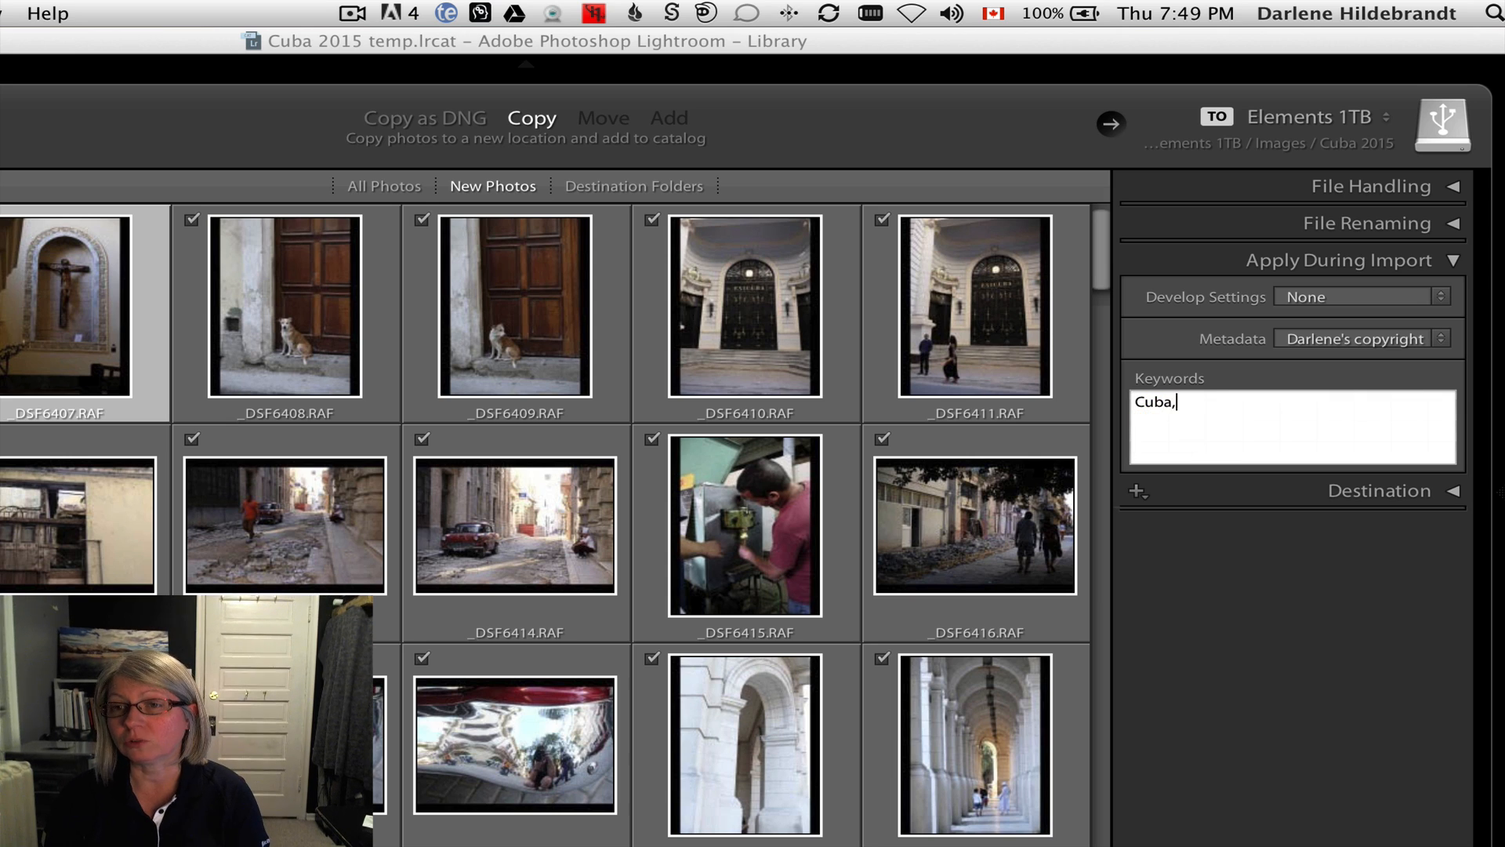
text(travel, photo)
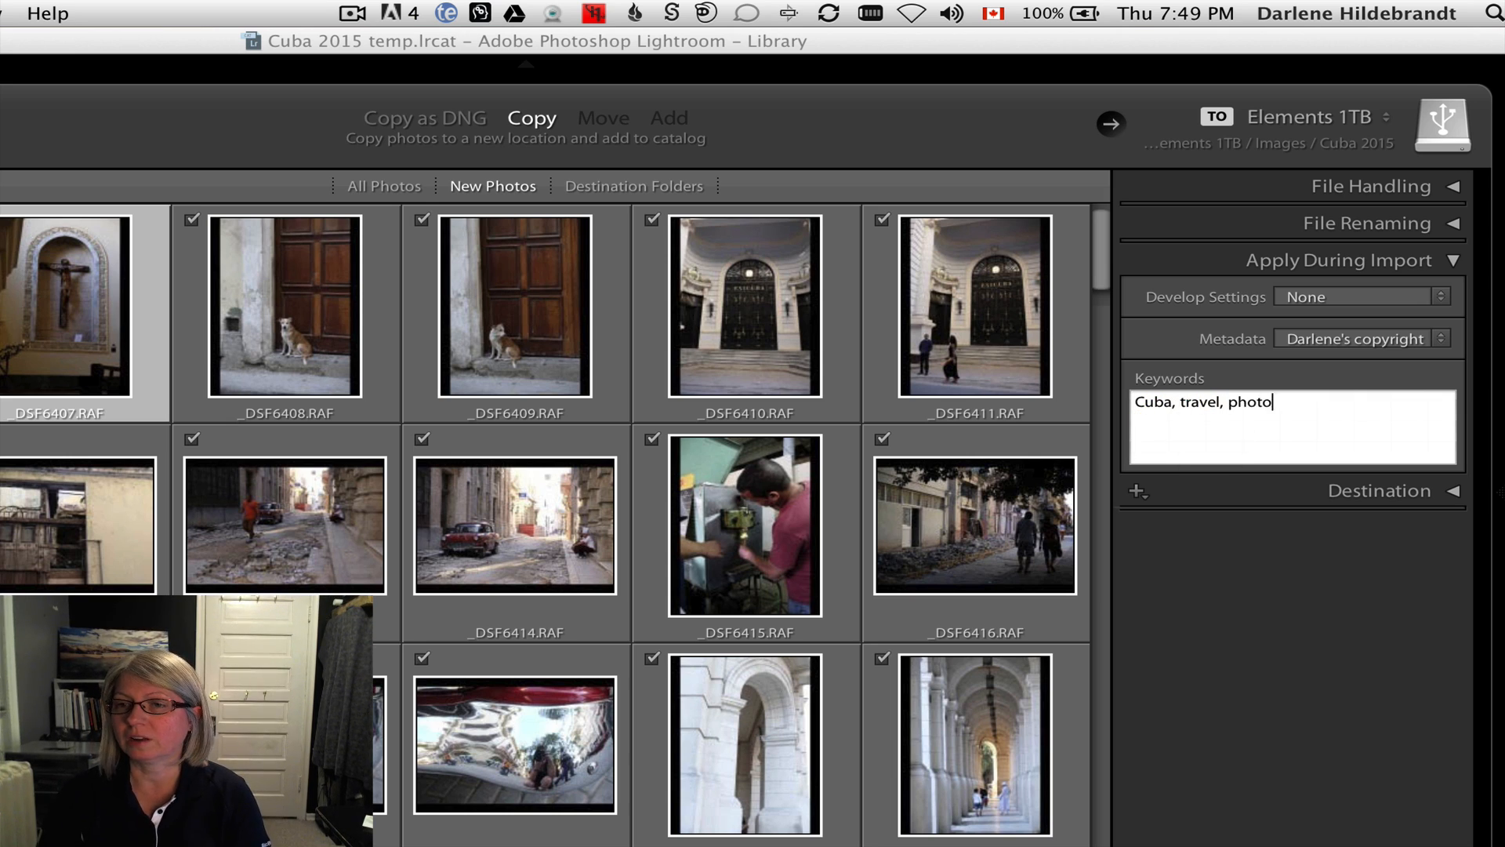
key(Return)
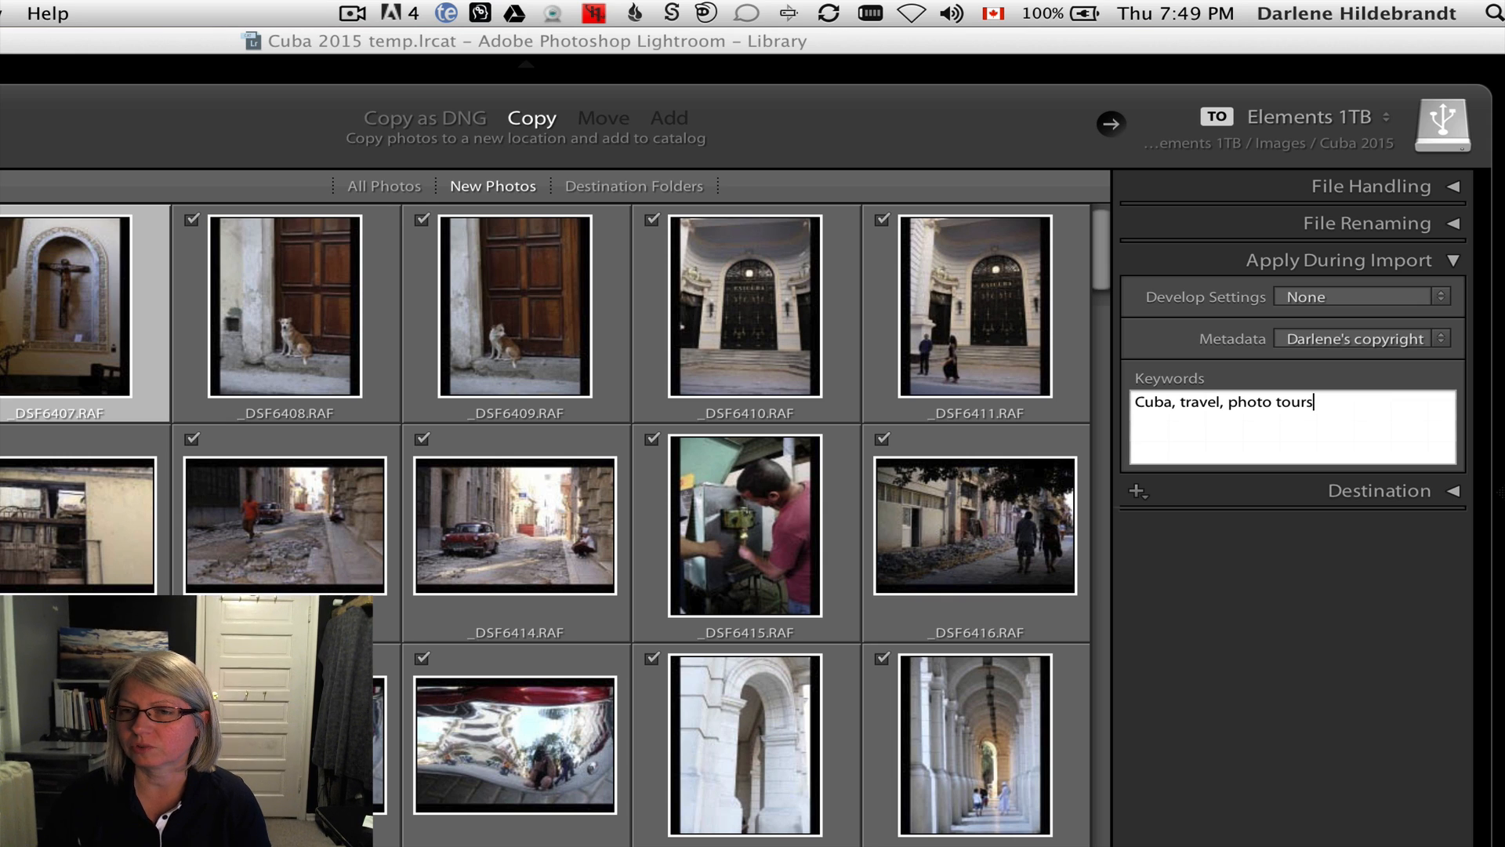
- Collapse the Apply During Import section and expand Destination to check the Cuba 2015 folder on Elements 1TB
click(1454, 266)
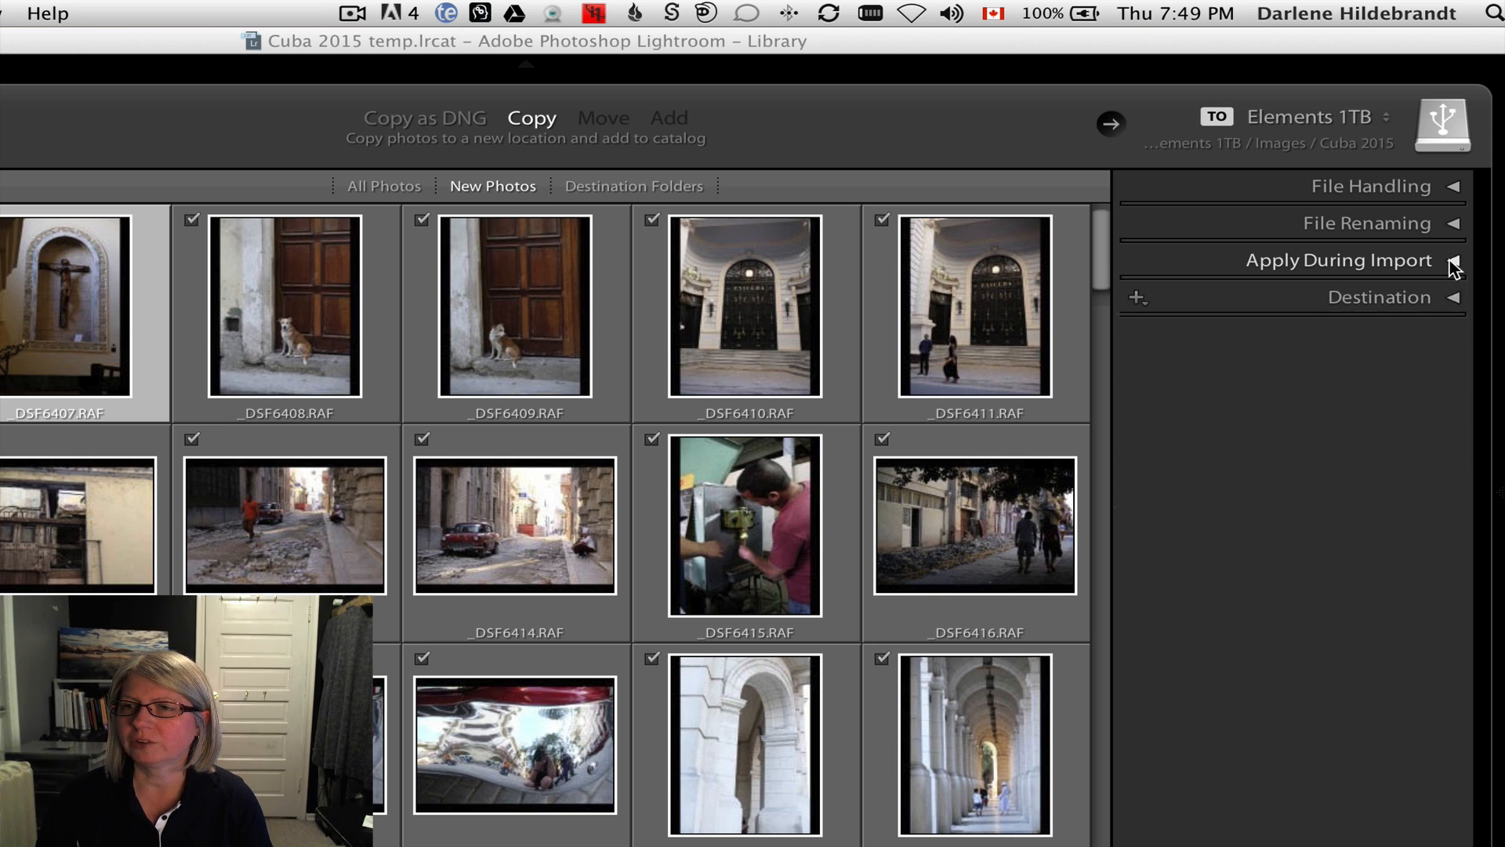
click(1455, 299)
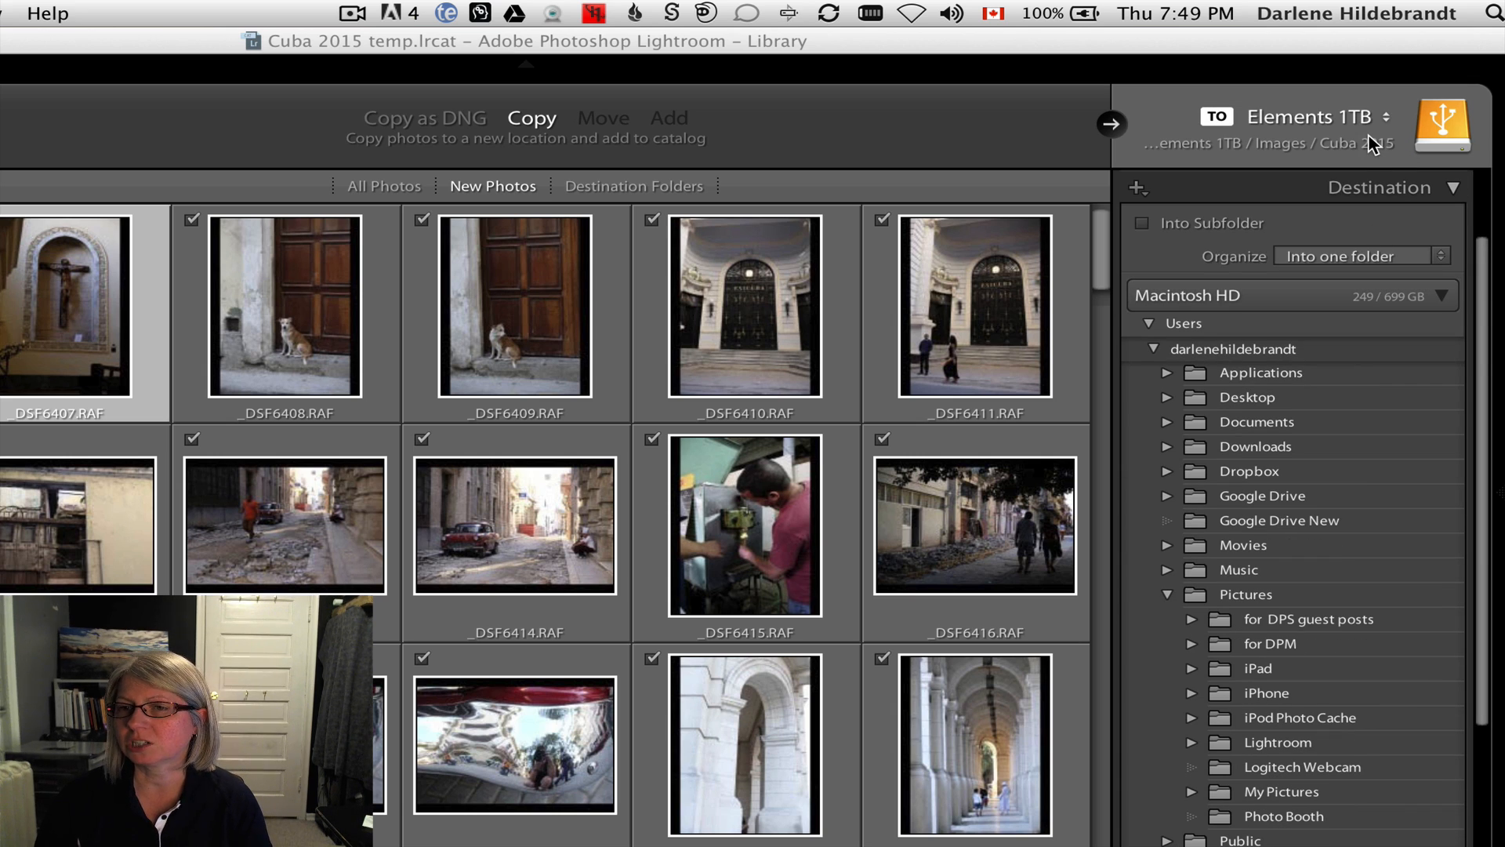
scroll(1322, 388, down, 10)
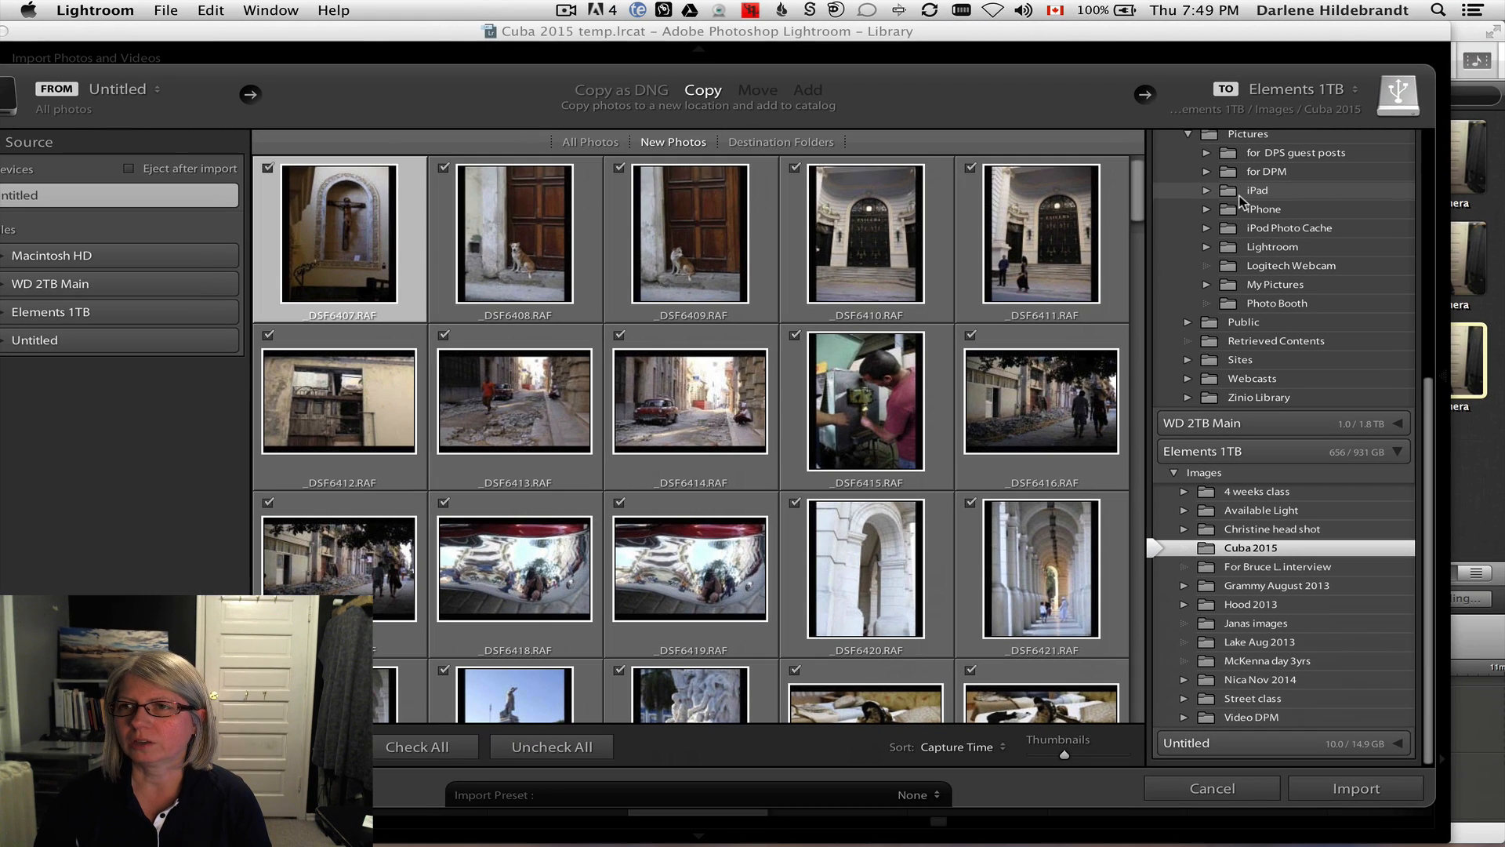
drag(1004, 31, 1059, 30)
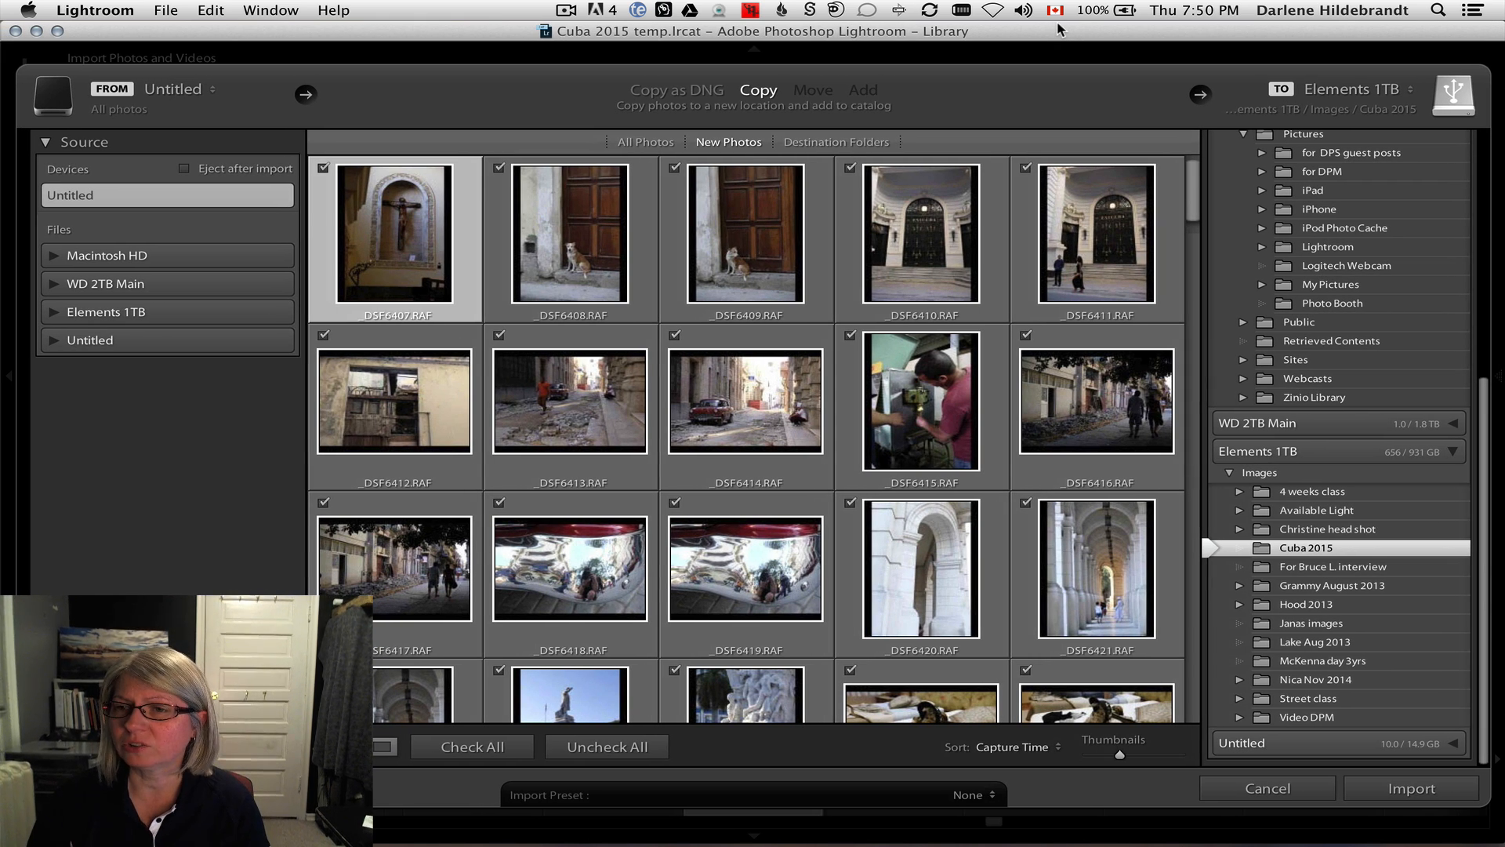
- Switch the import preset to "import from card, convert to DNG" and review the import settings it applies
click(968, 795)
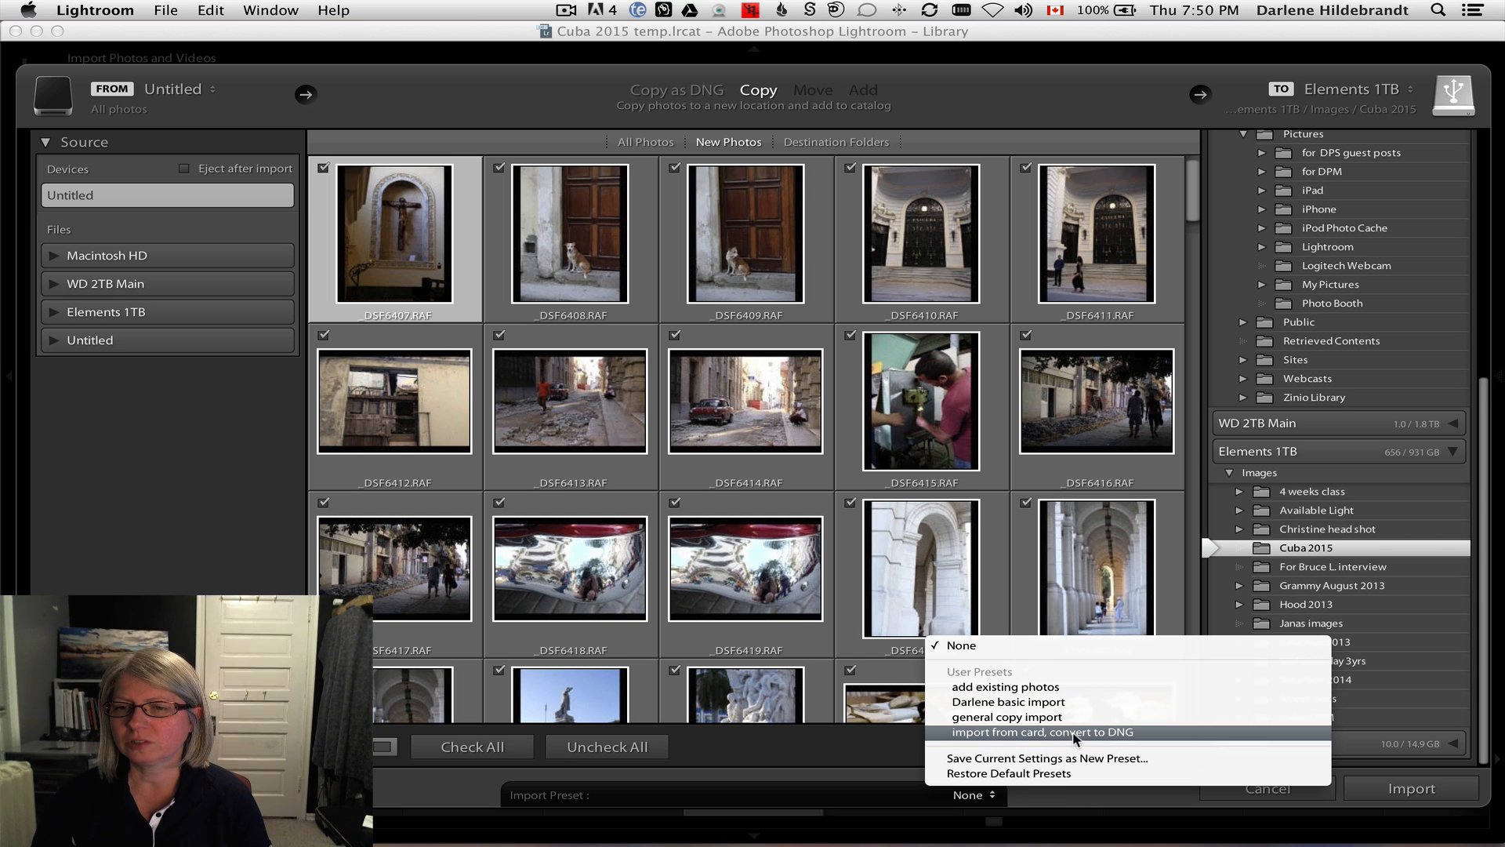
click(1032, 734)
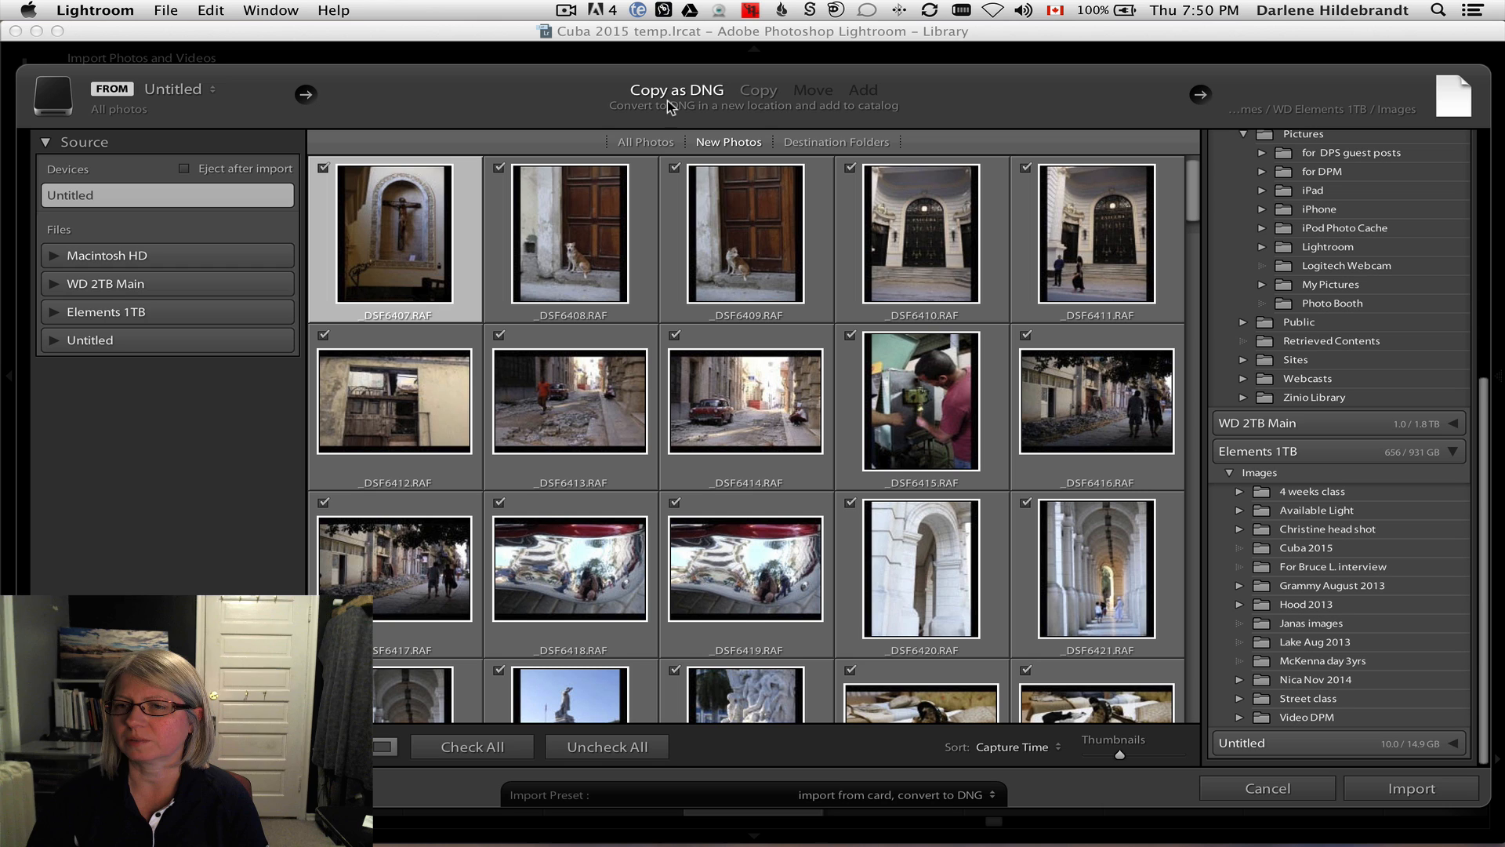
scroll(1319, 382, up, 10)
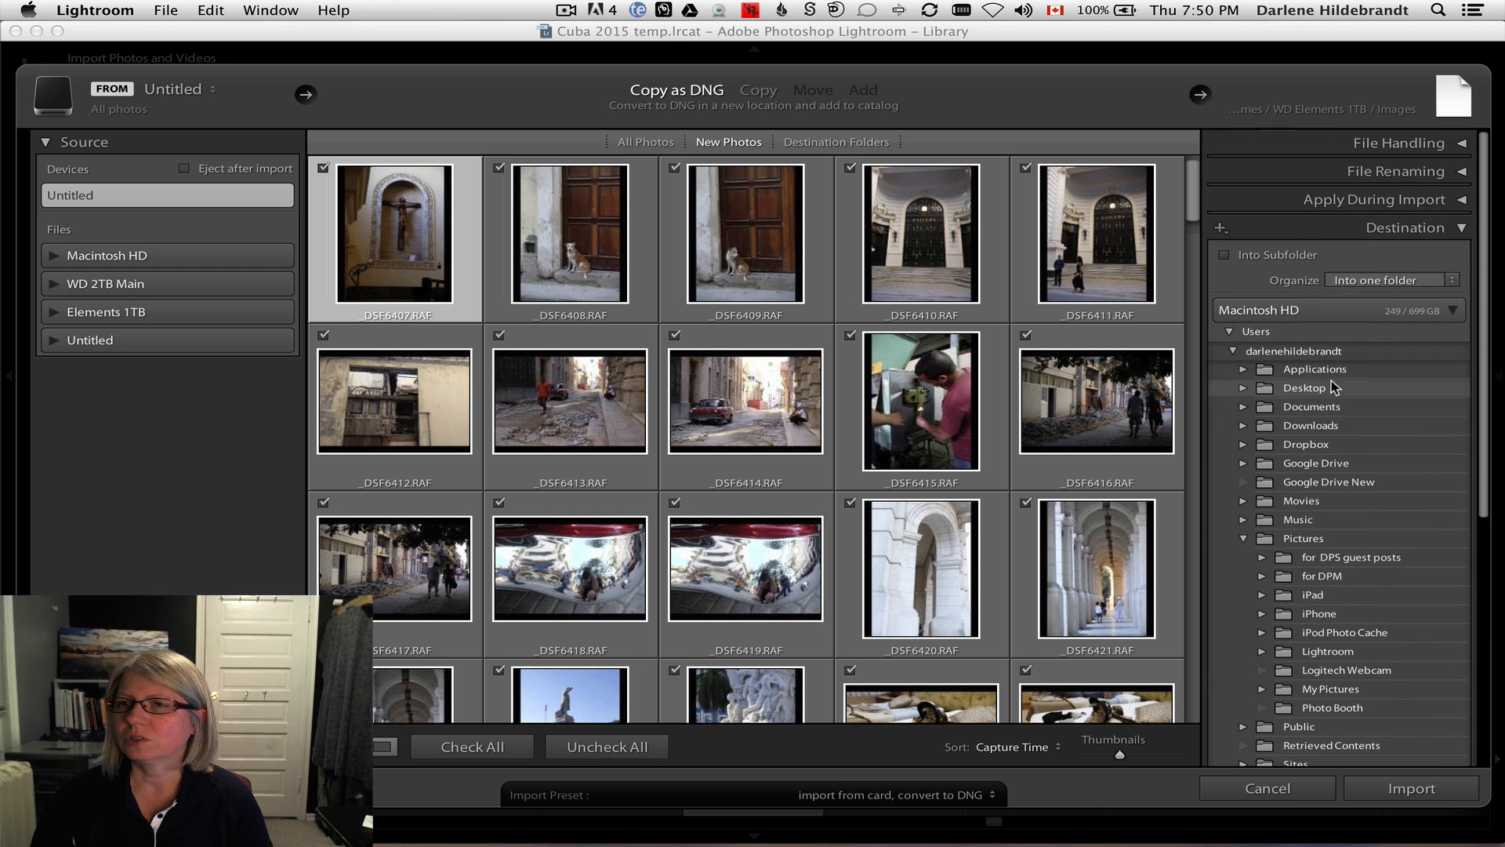
- Examine the metadata applied during import and the available import presets, keeping "import from card, convert to DNG" selected
click(1408, 200)
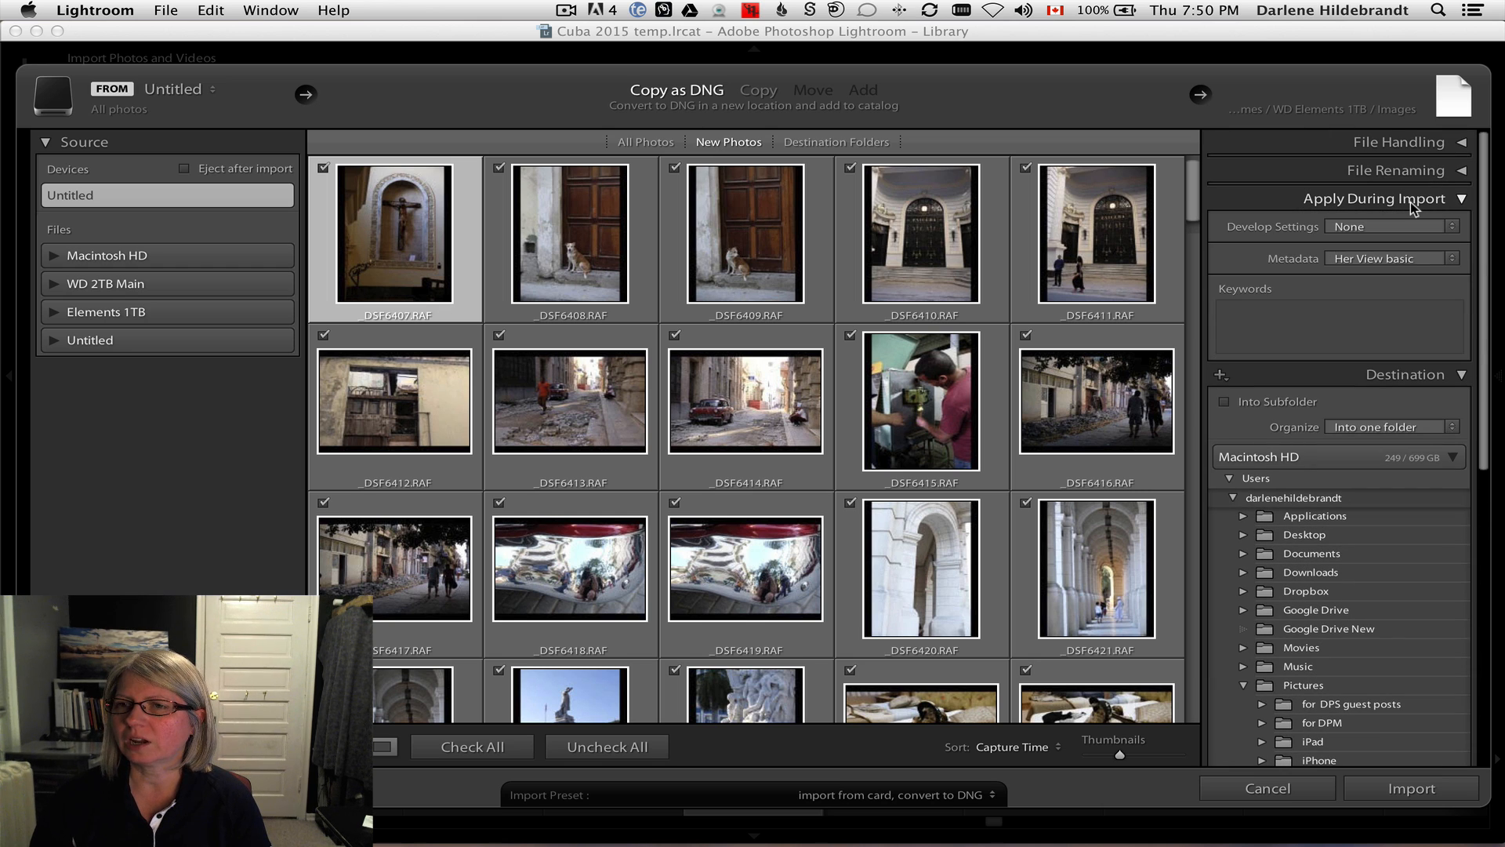
click(1369, 267)
click(1372, 257)
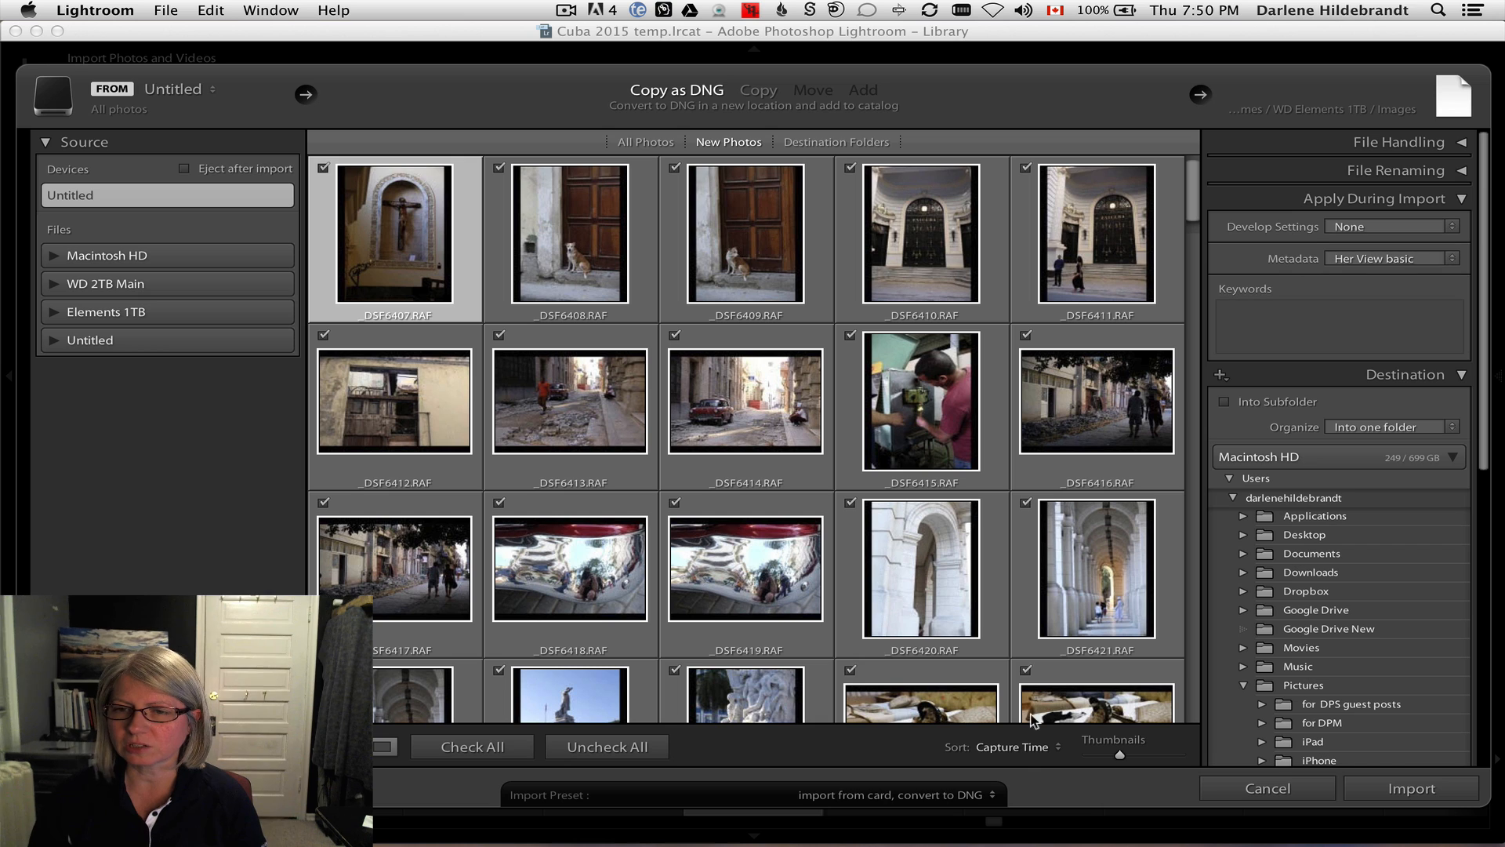
click(925, 794)
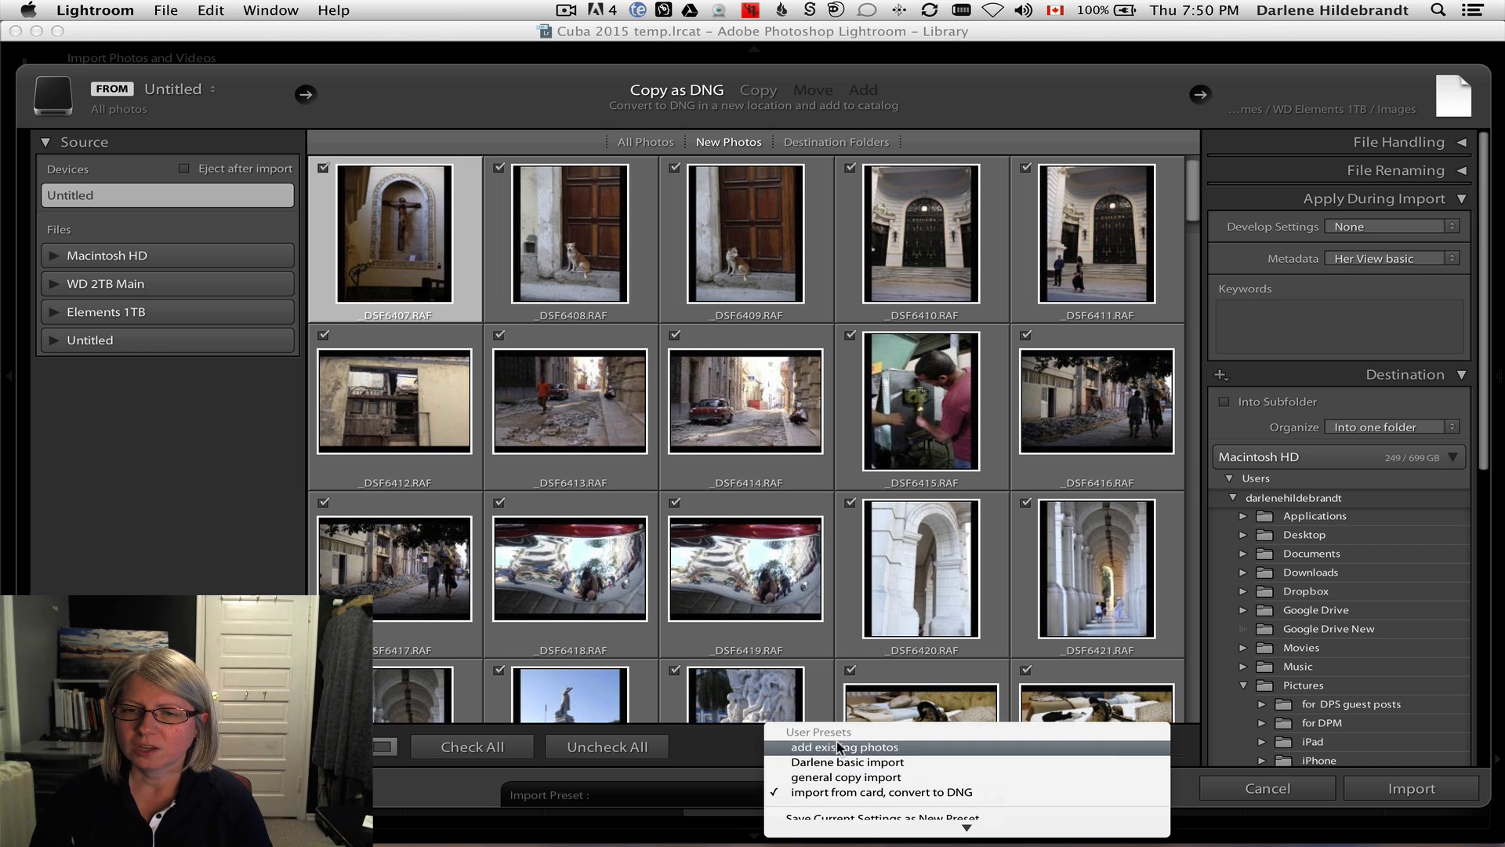
mouse_move(847, 827)
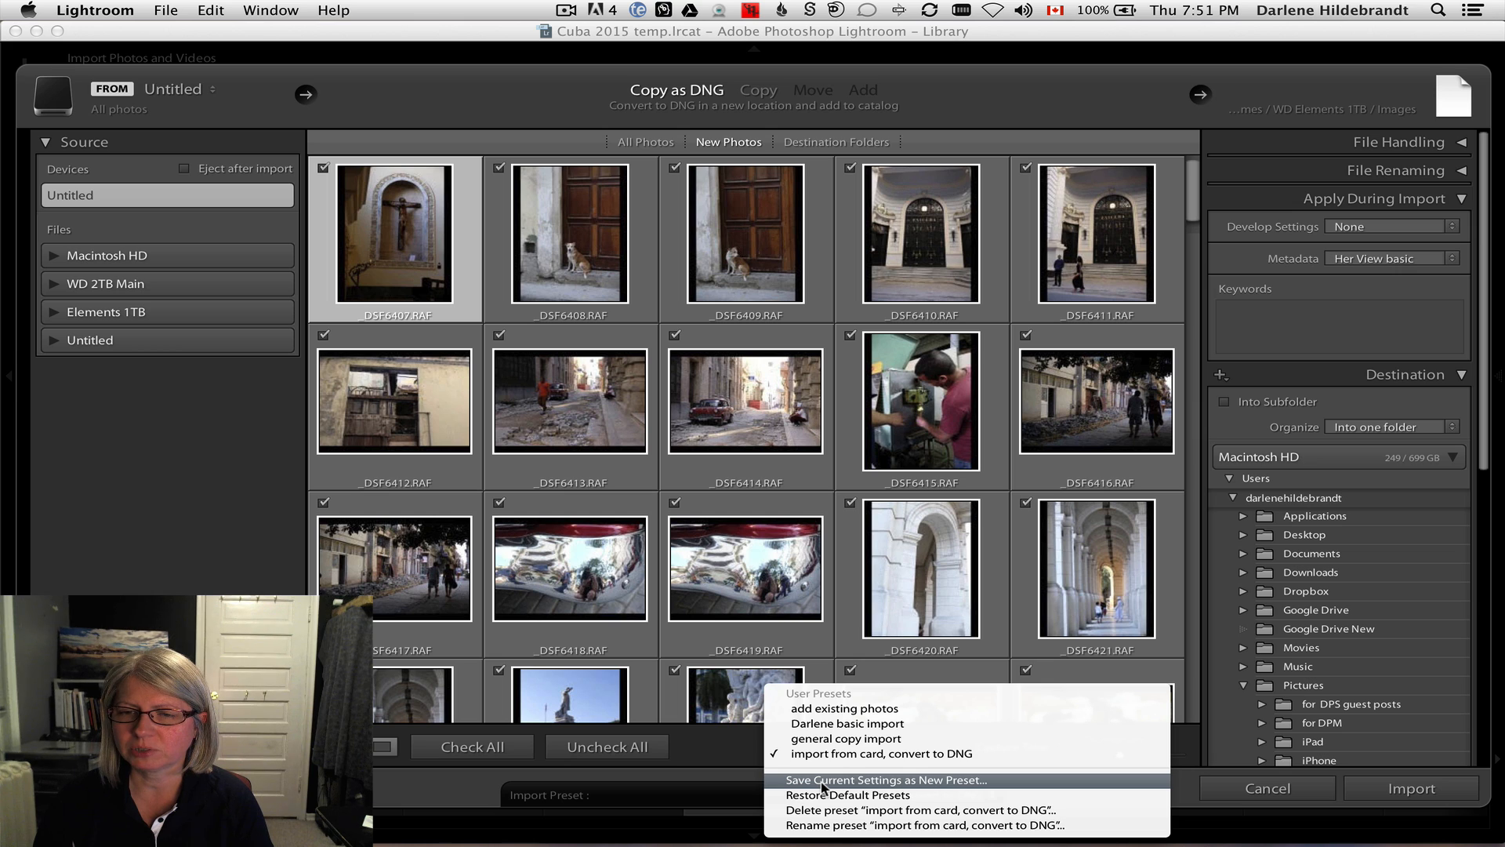
click(714, 783)
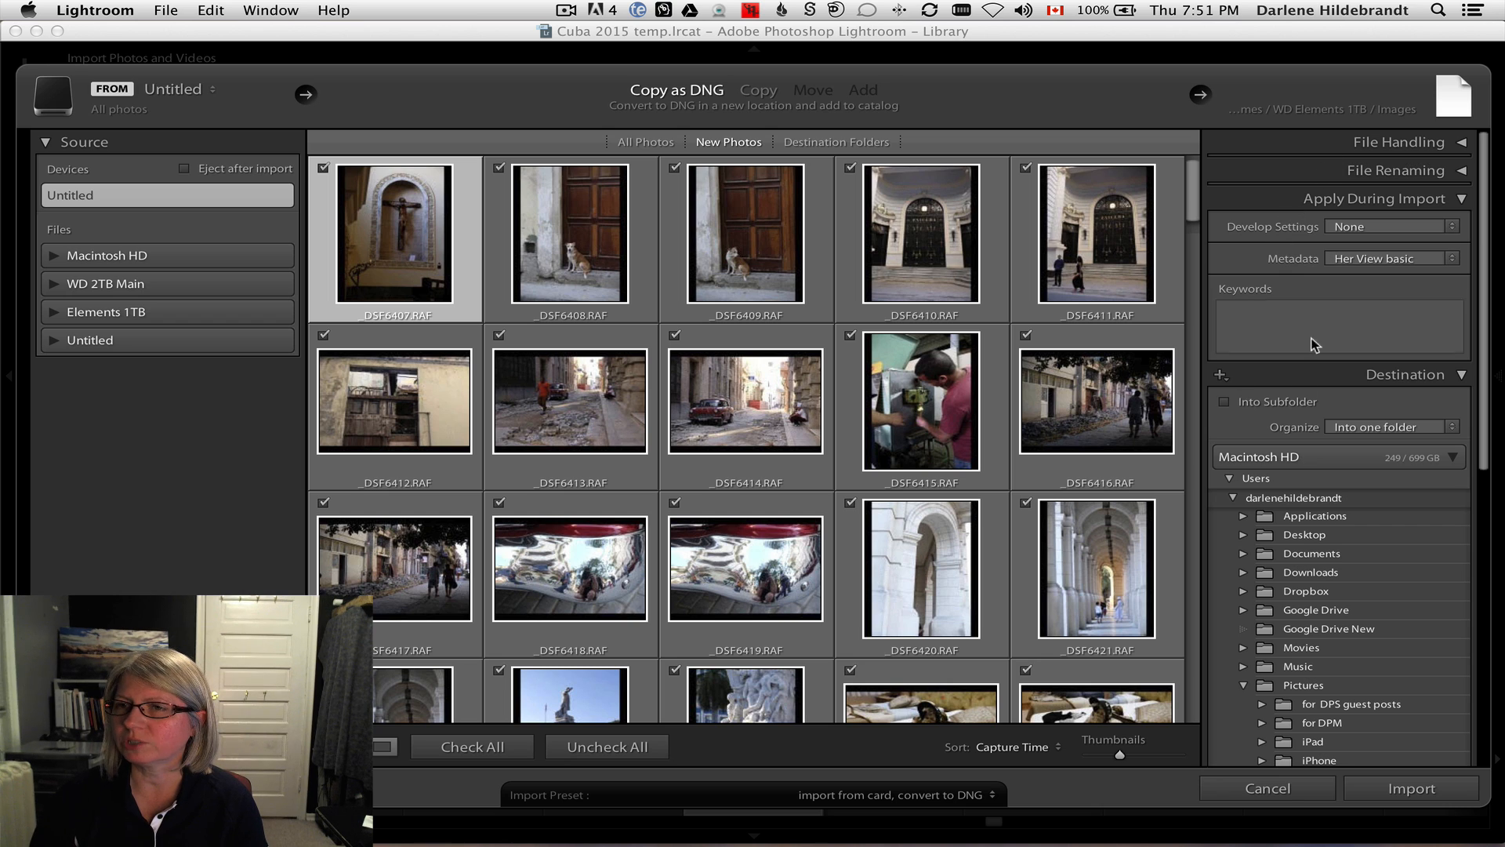
click(950, 788)
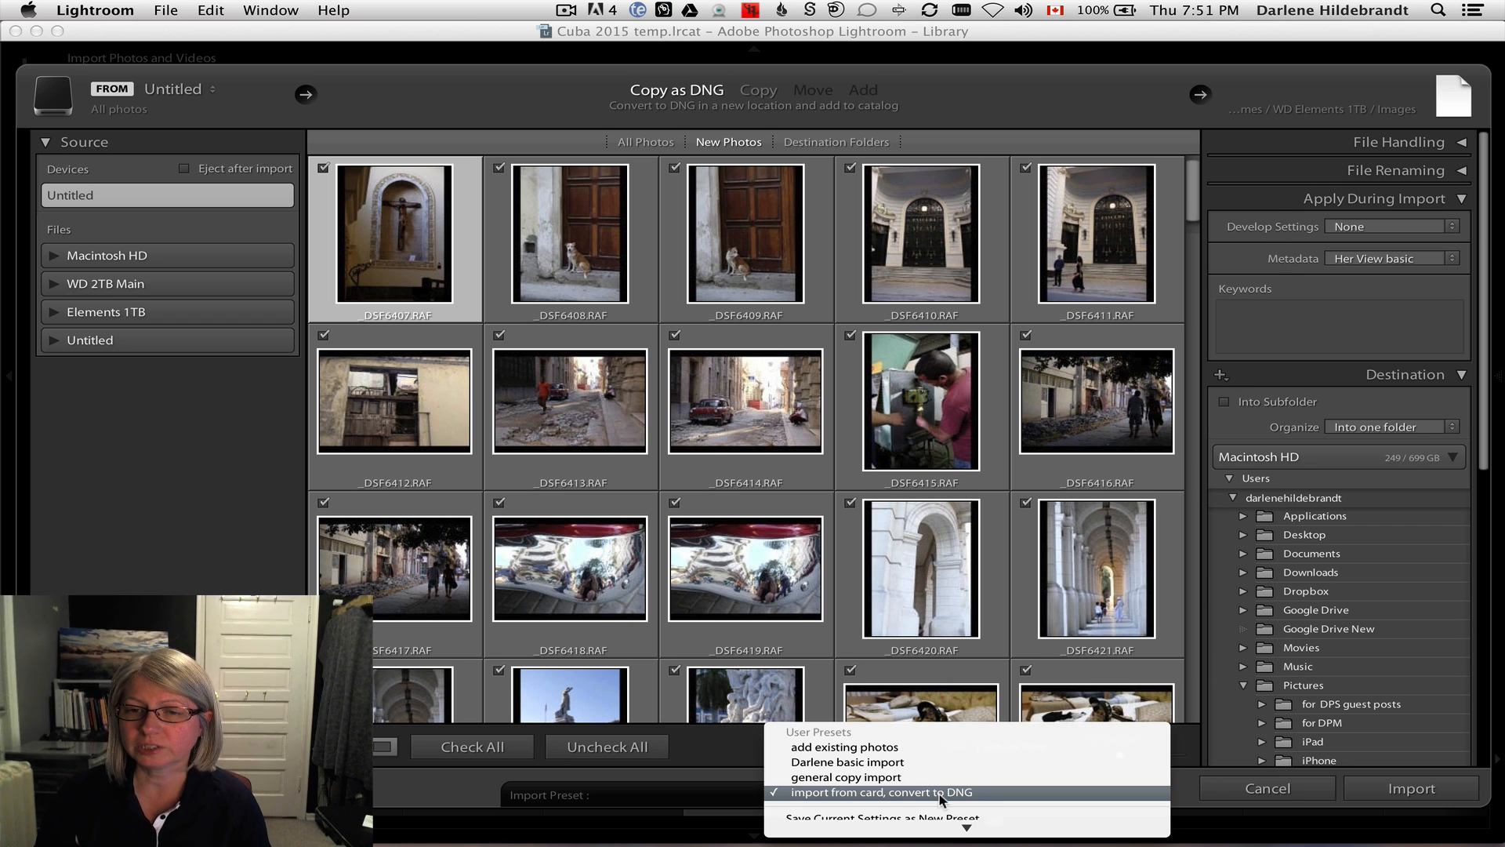
click(836, 792)
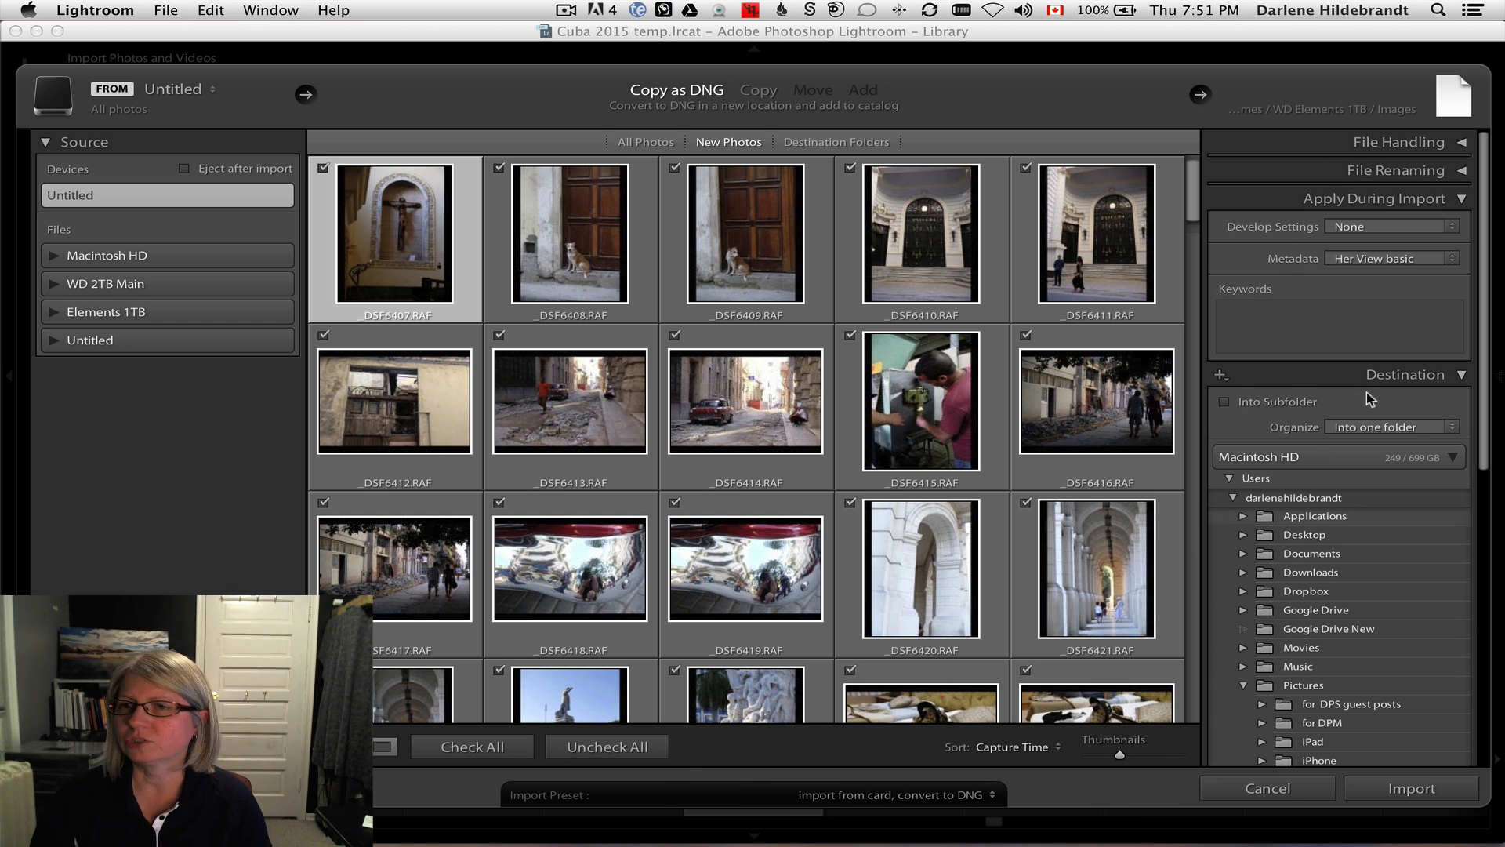
- Change the import metadata preset to the photographer's copyright preset, leaving Develop Settings at None
click(1306, 341)
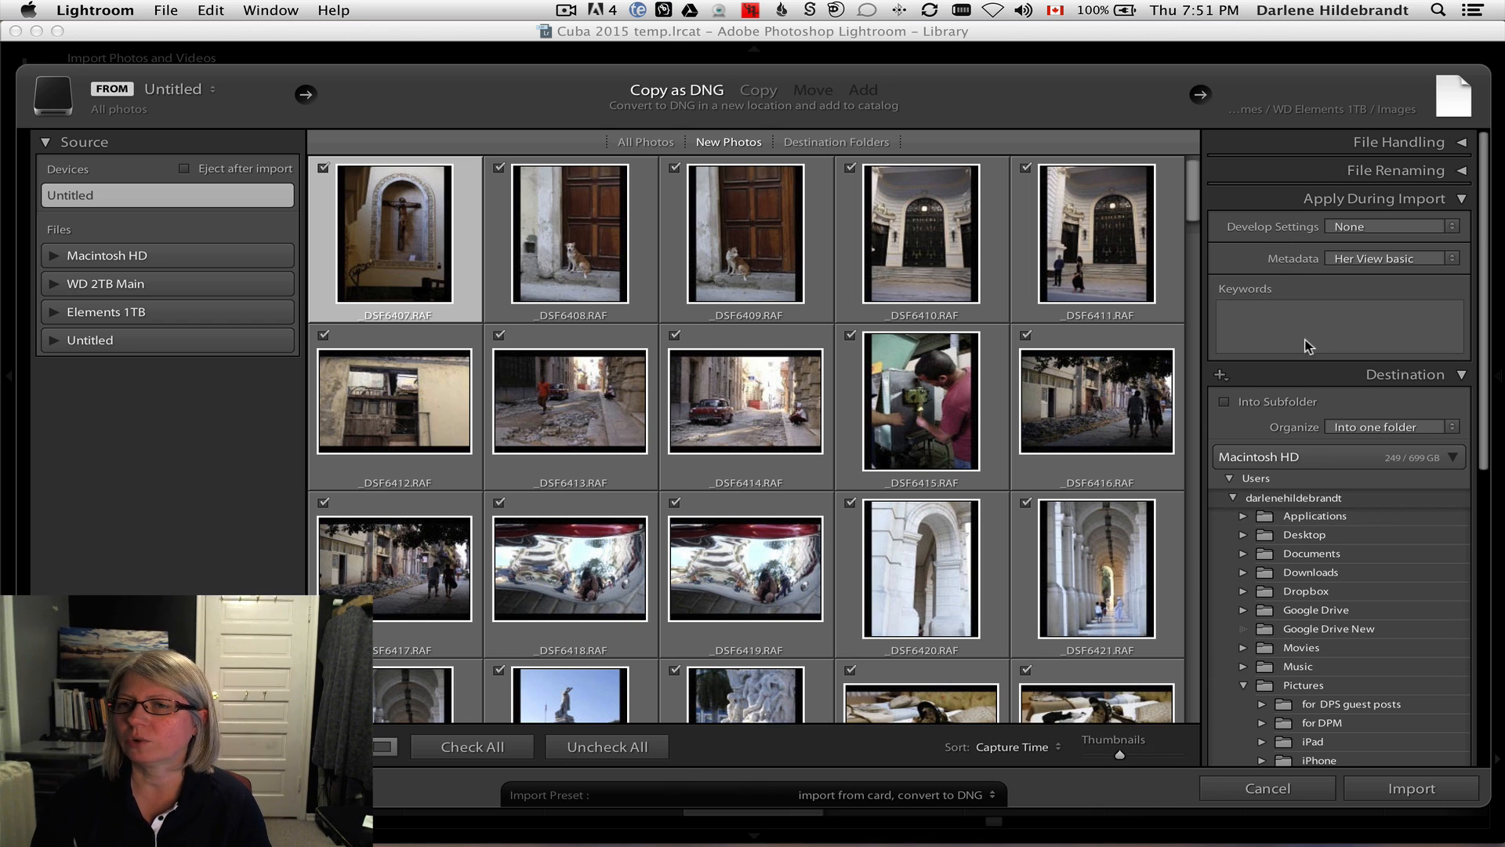
click(1392, 258)
click(1391, 225)
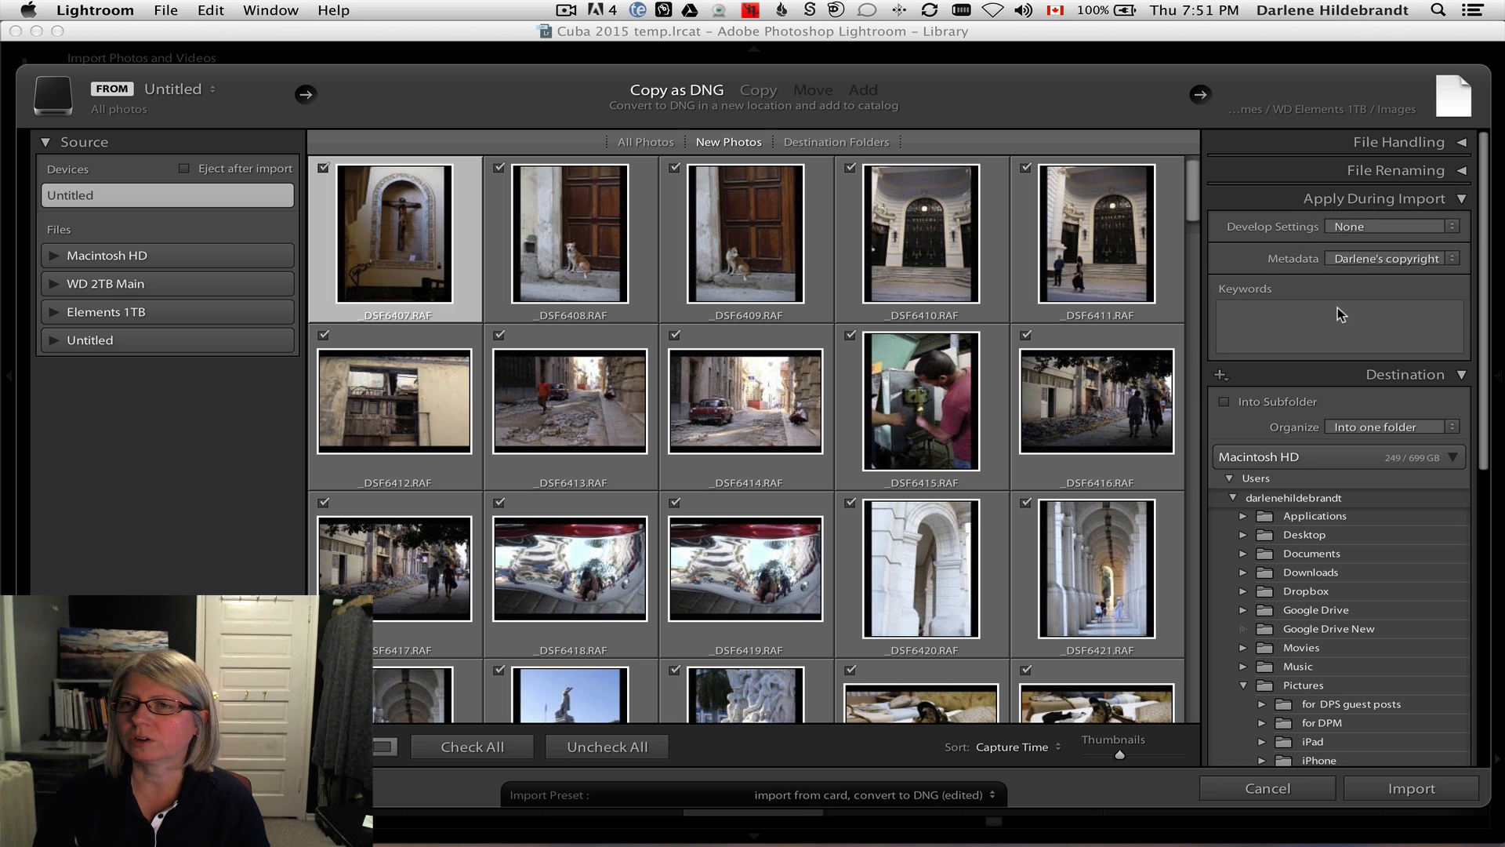
- Turn off renaming of the imported files and turn off making a second copy
click(1398, 176)
click(1379, 271)
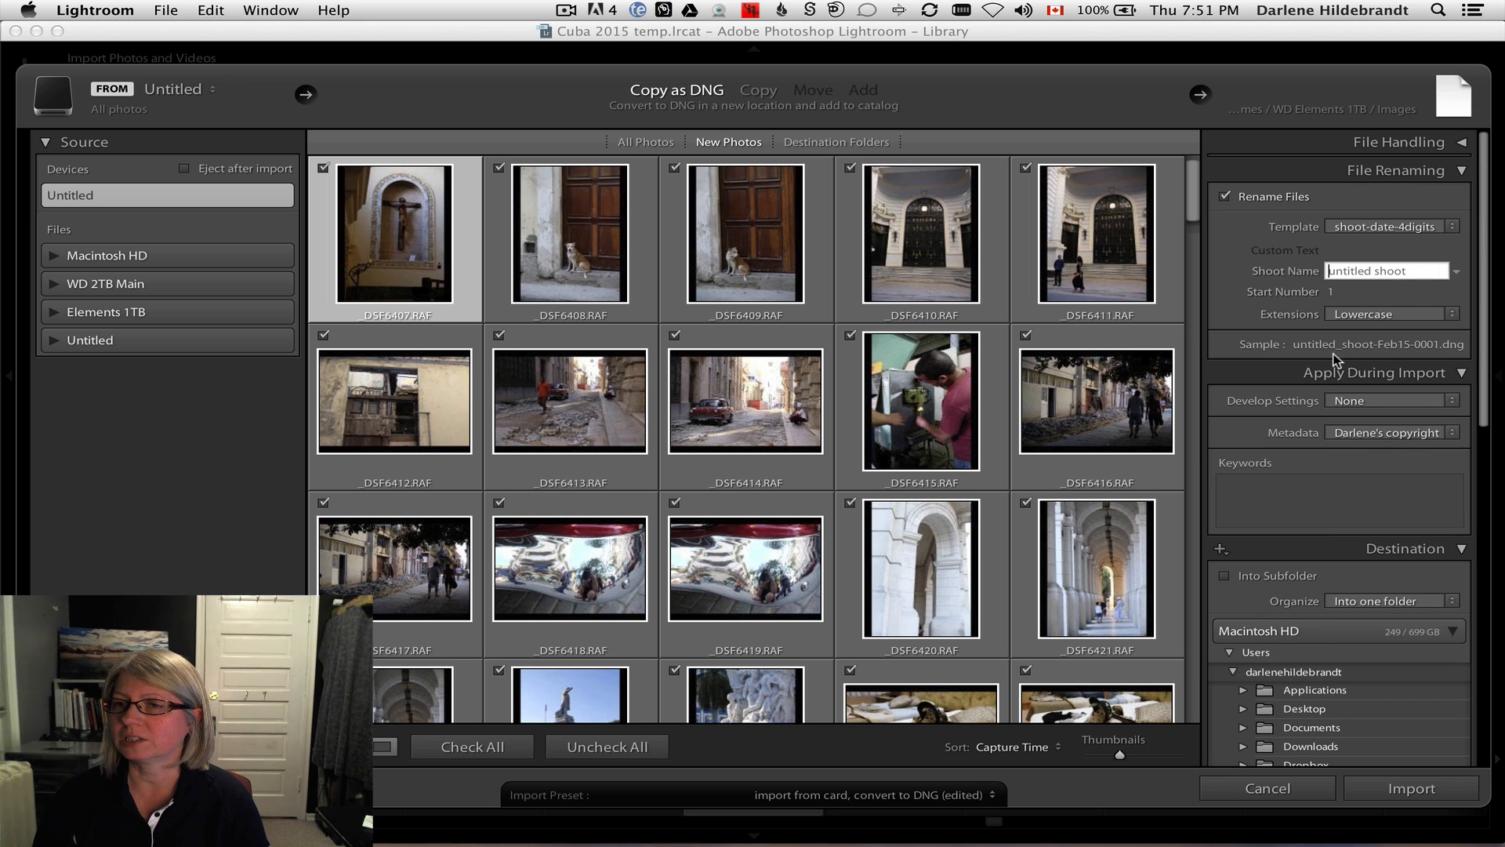
click(1224, 196)
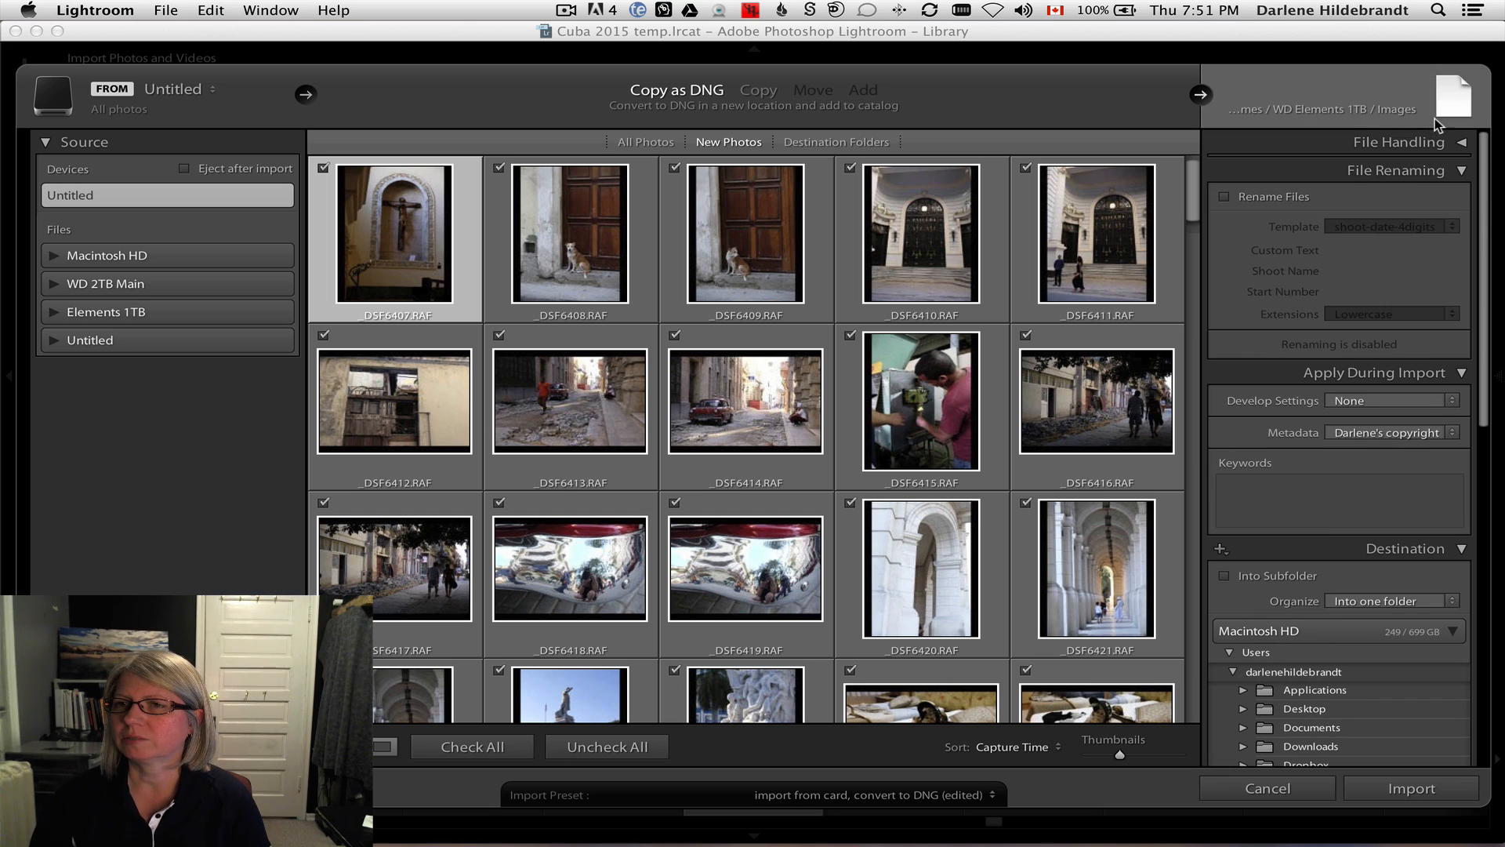
click(1420, 136)
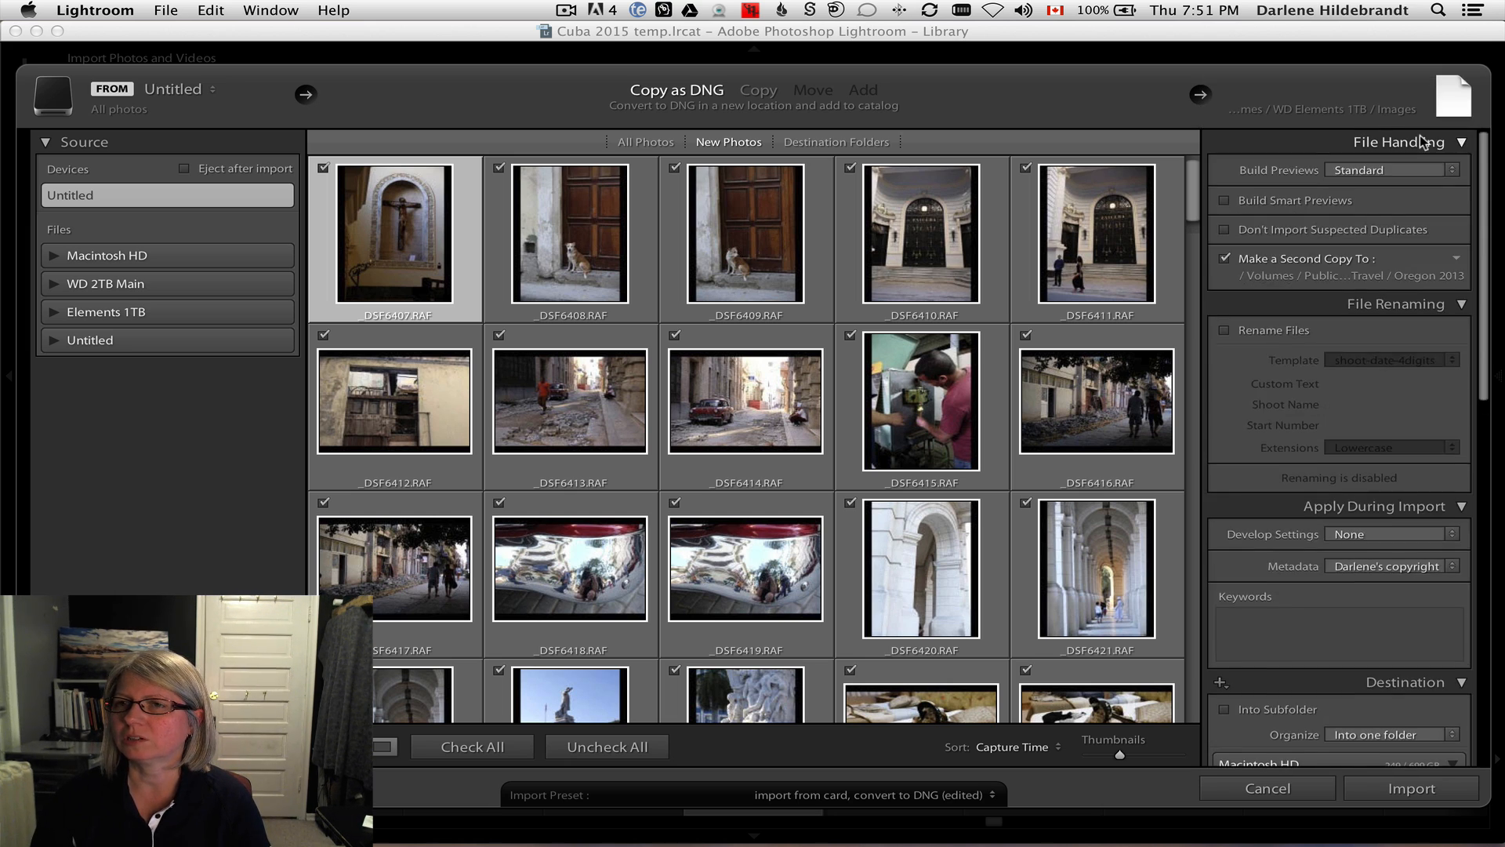
click(1224, 260)
- Choose the Cuba 2015 folder under Images on Elements 1TB as the import destination
click(1391, 106)
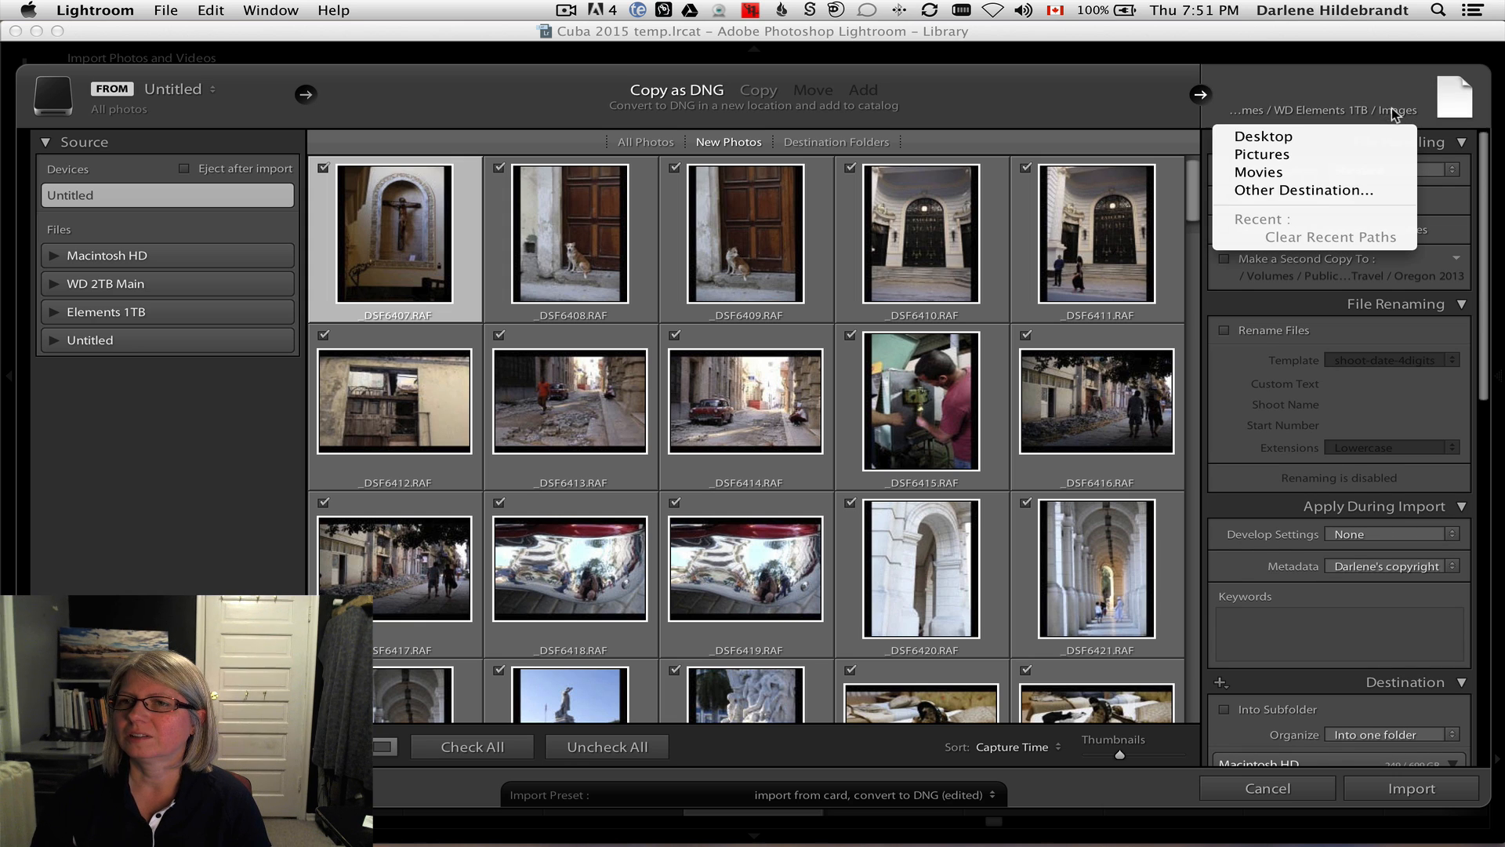
click(1264, 190)
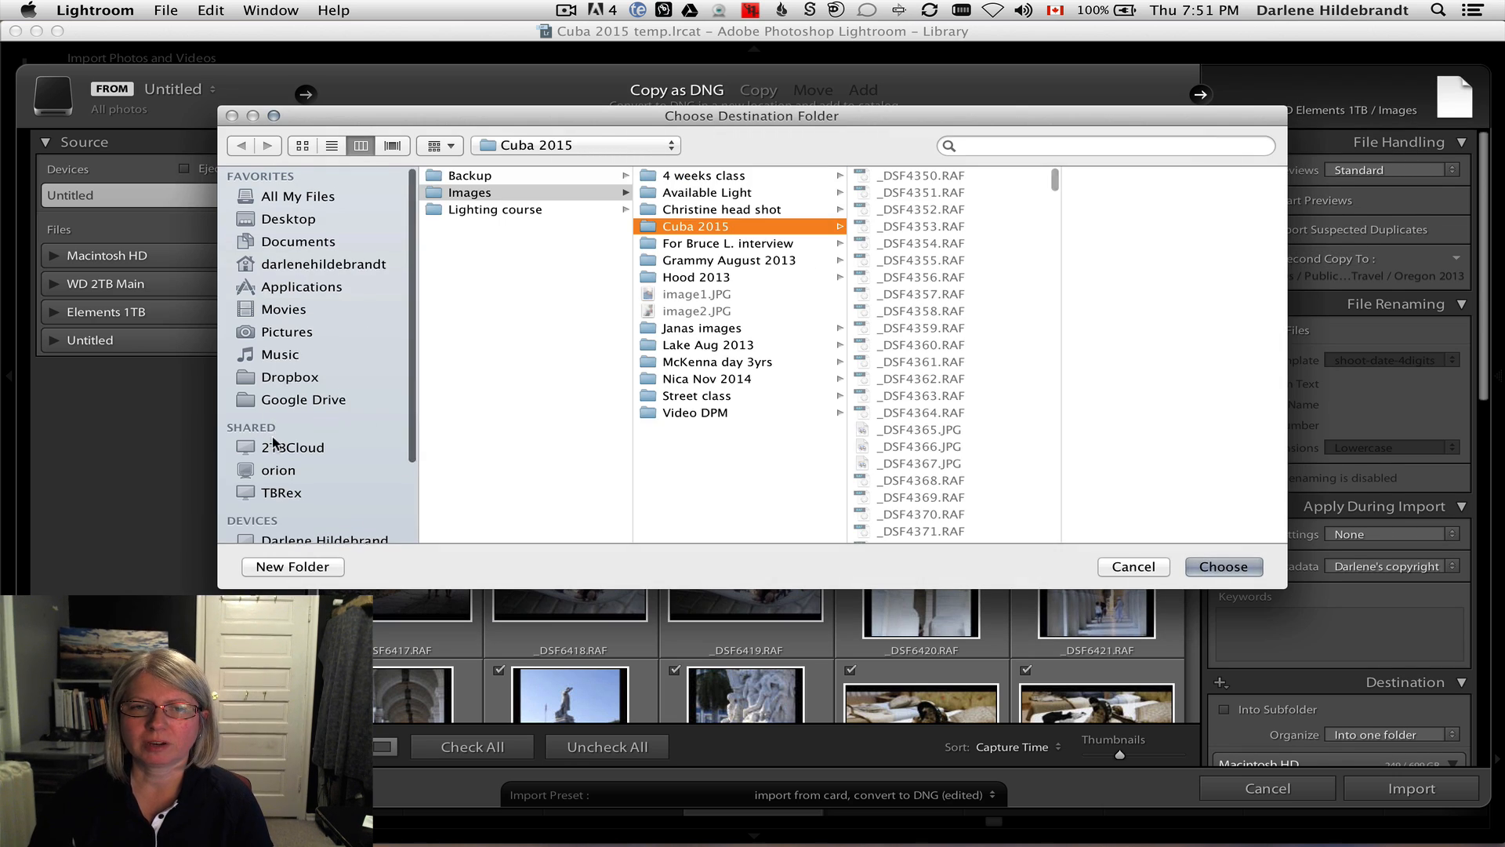
scroll(273, 444, down, 3)
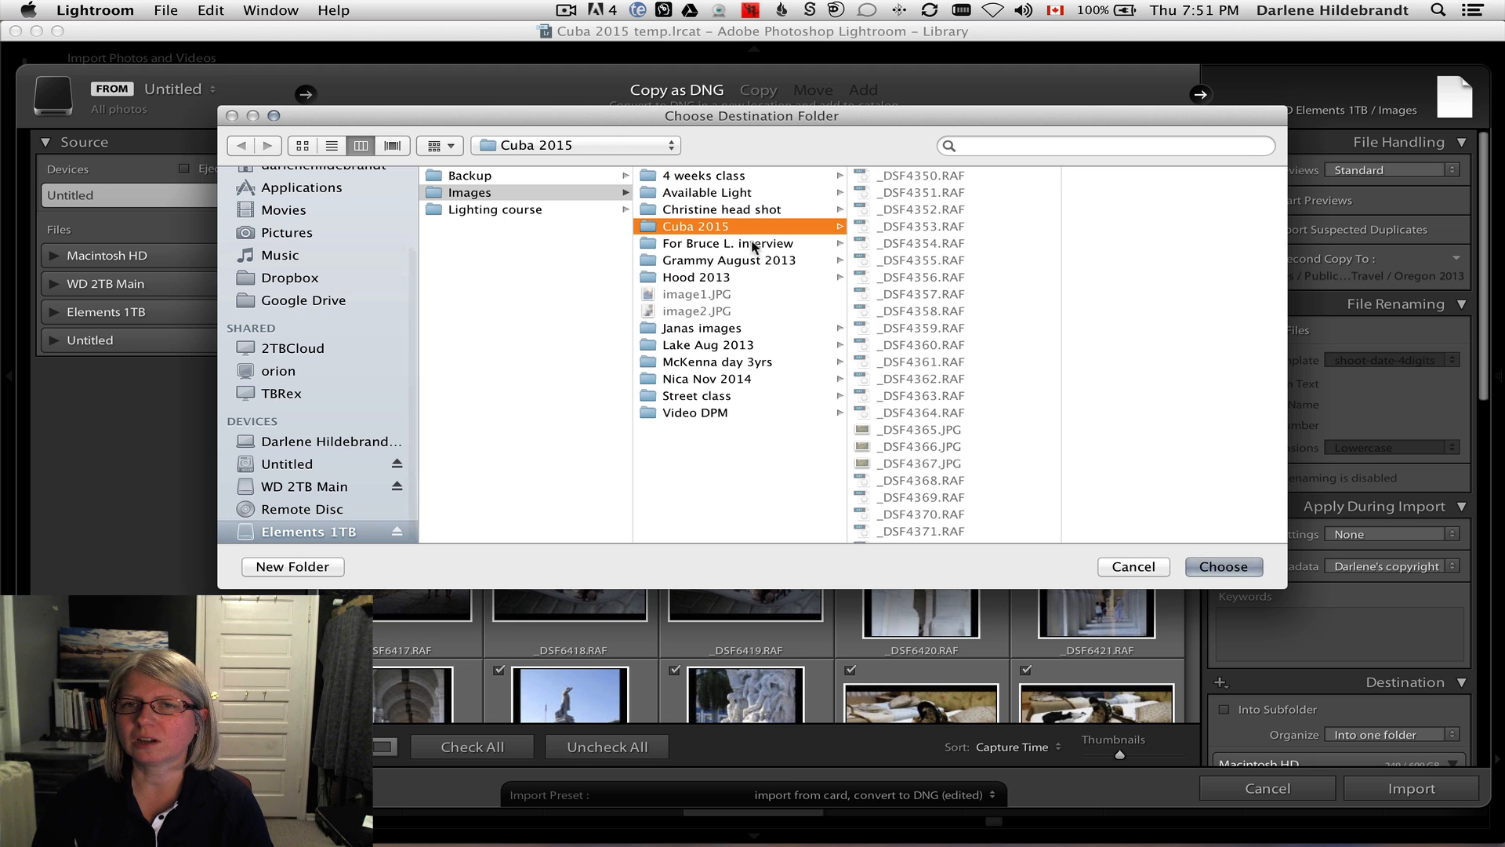
click(1203, 562)
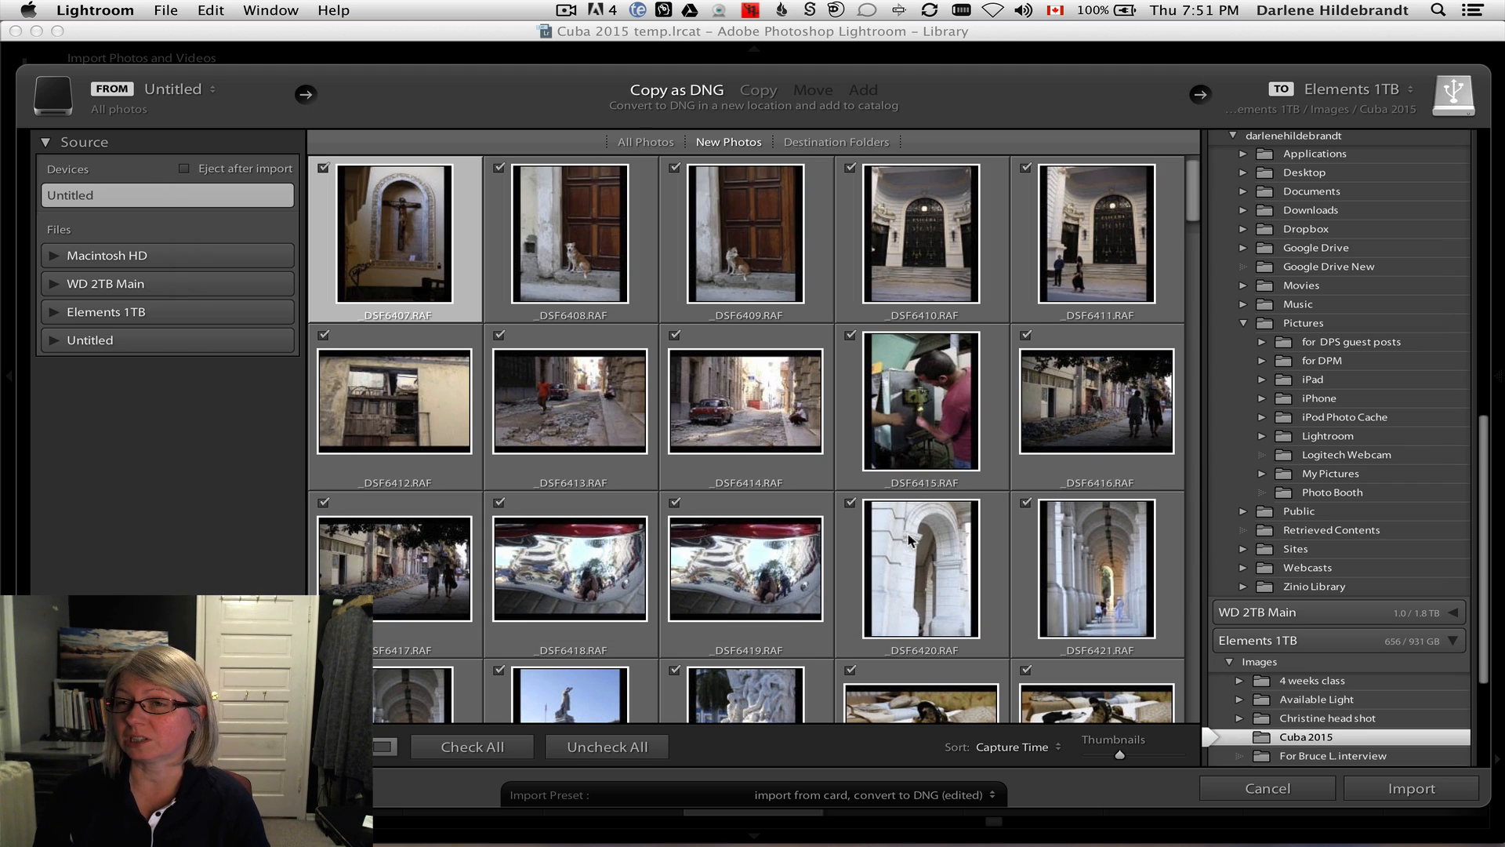
- Add the keywords "Cuba, travel, photo tours" to the photos being imported
scroll(1343, 208, up, 10)
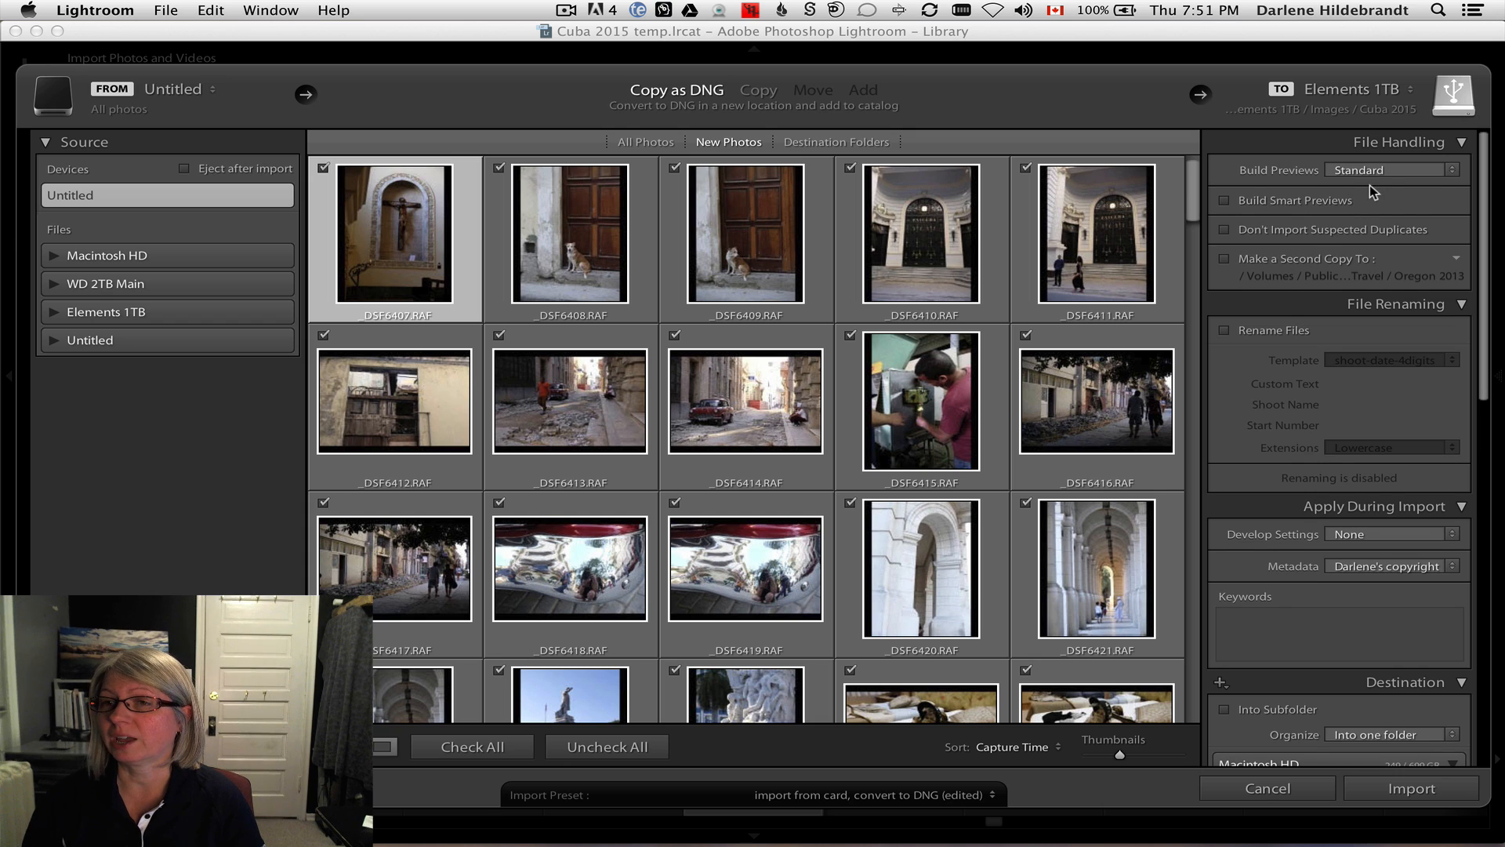
scroll(1305, 301, down, 2)
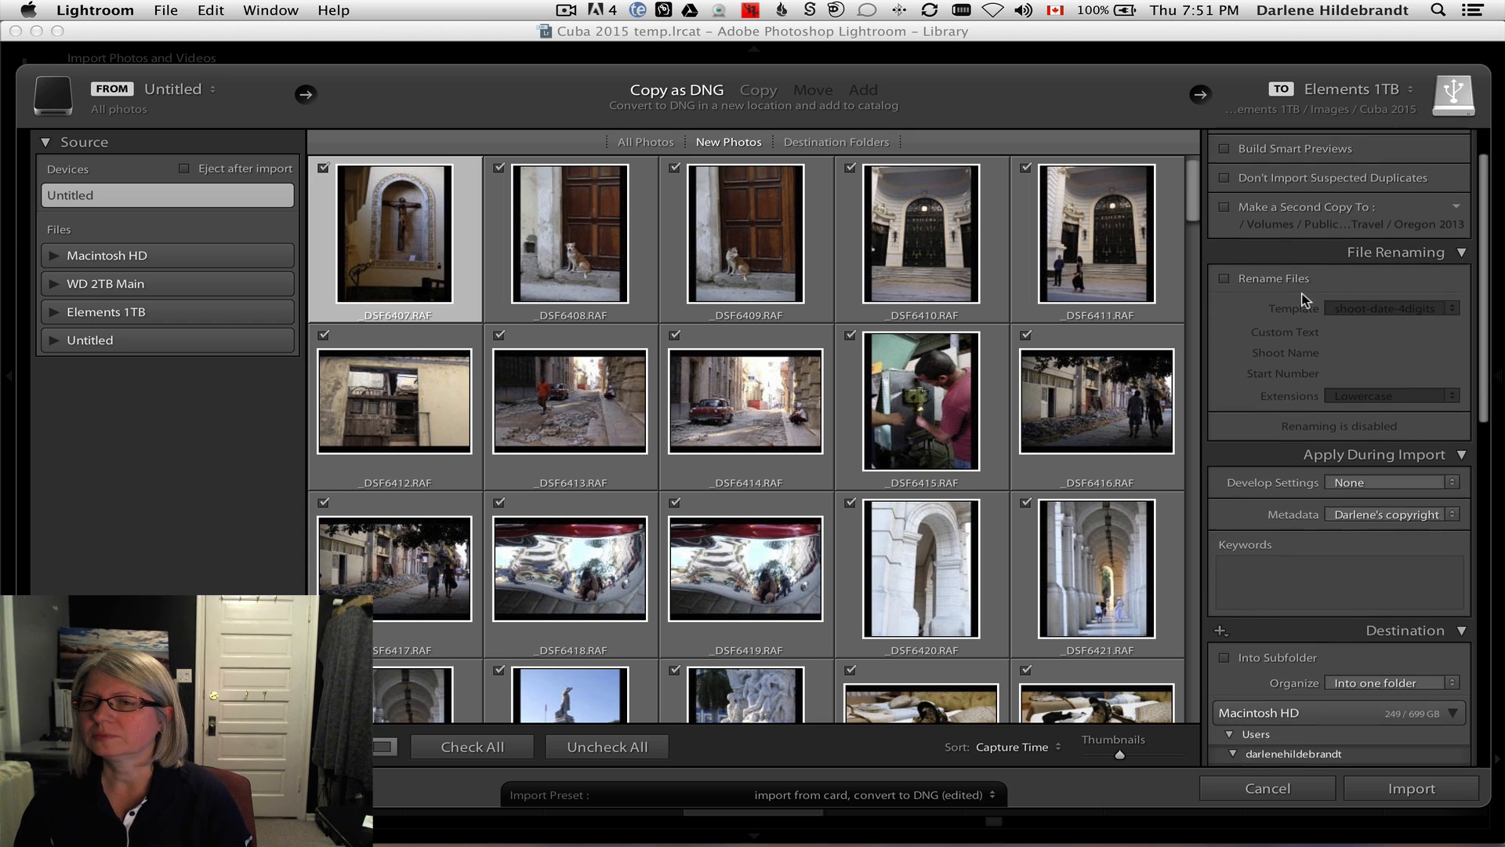
scroll(1301, 293, down, 4)
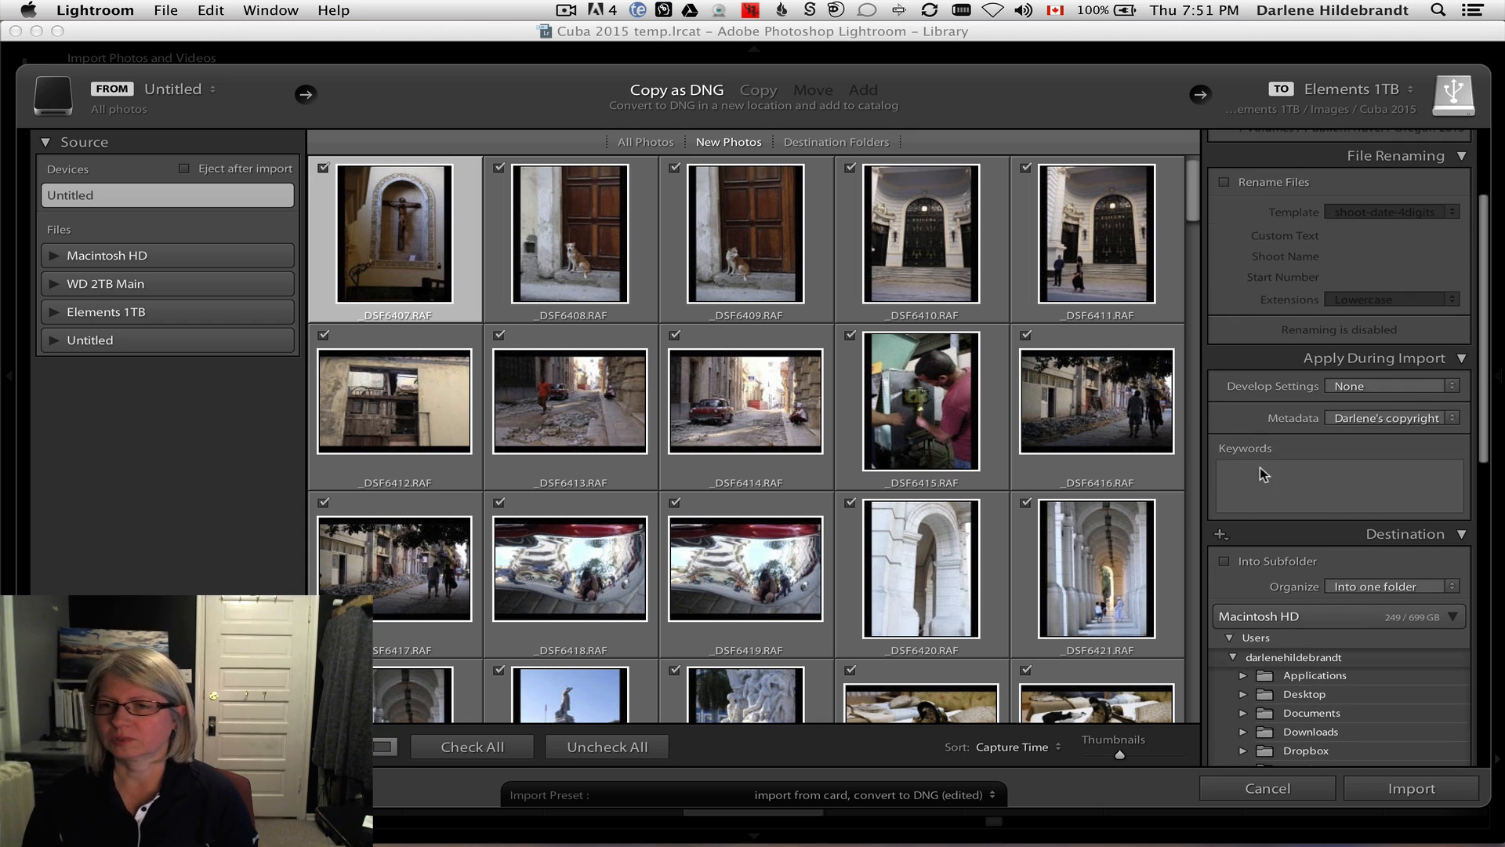
click(1262, 474)
text(Cuba)
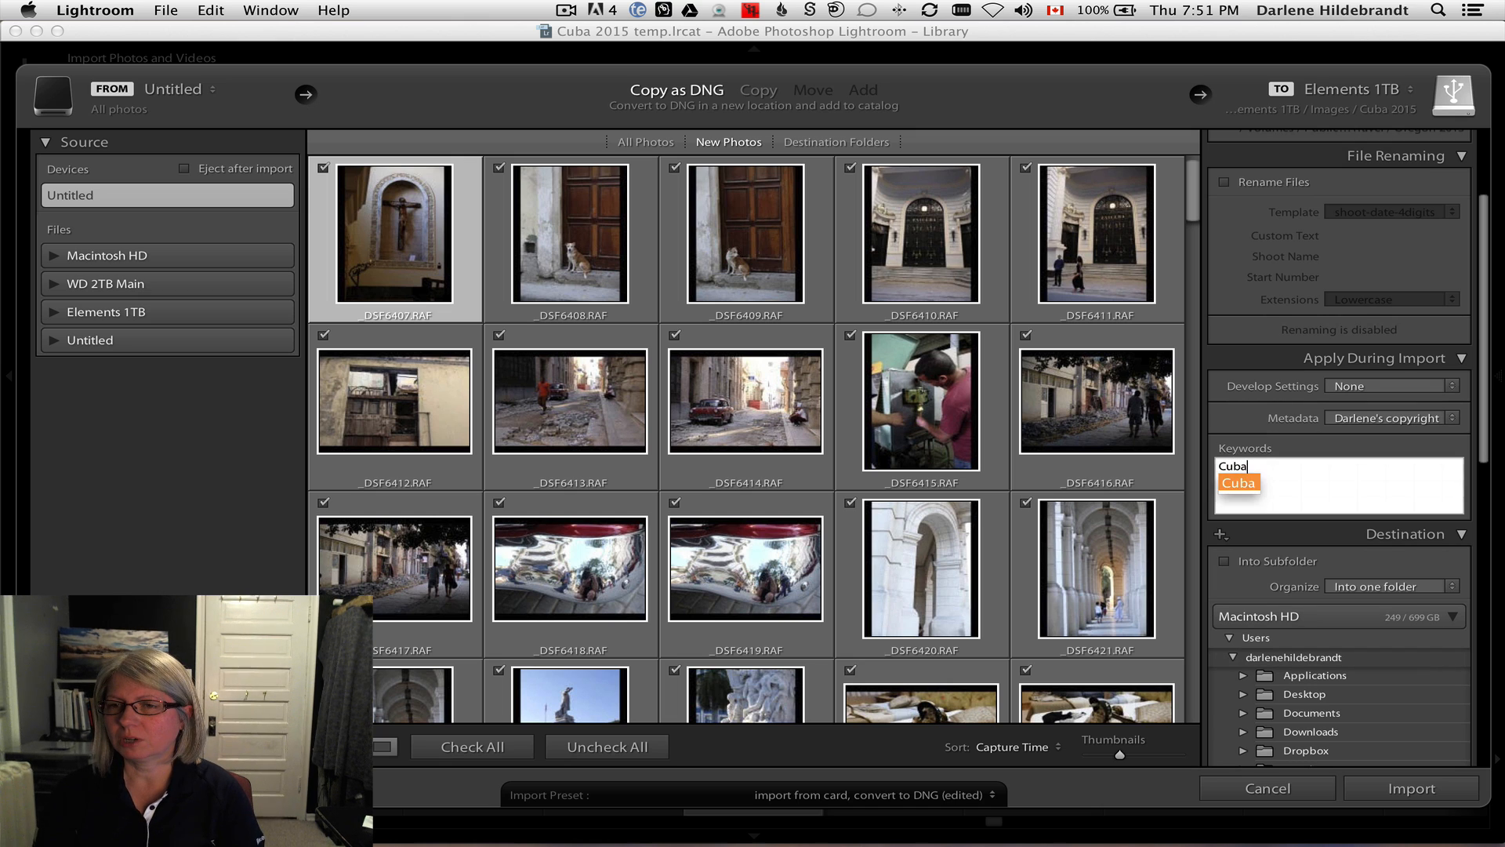
text(, travel, photo)
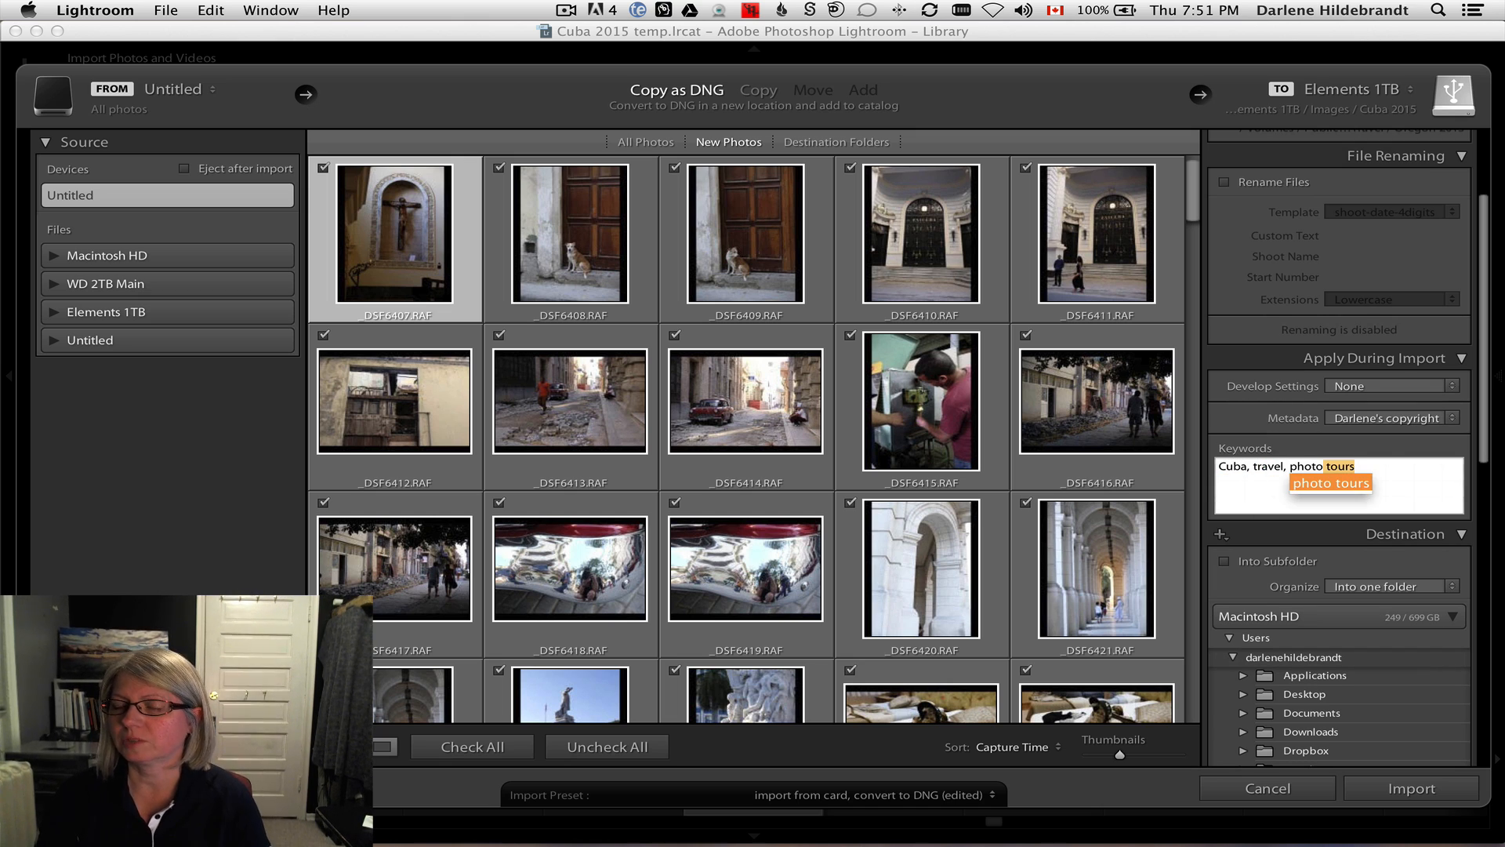
key(Tab)
key(Tab)
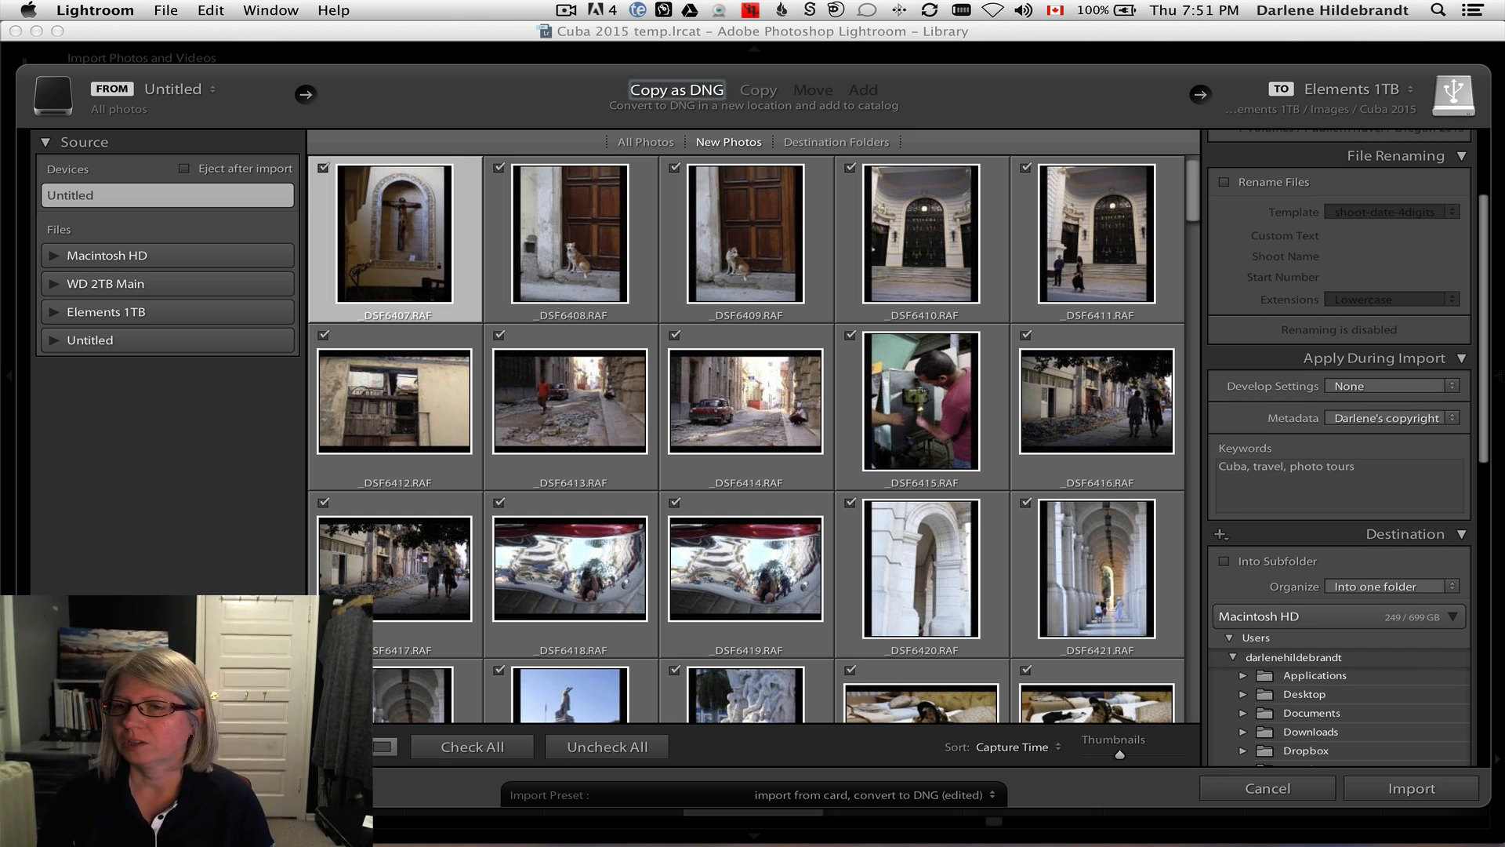
- Collapse the user folders under Macintosh HD and reselect Cuba 2015 on Elements 1TB as the destination
scroll(1286, 469, down, 2)
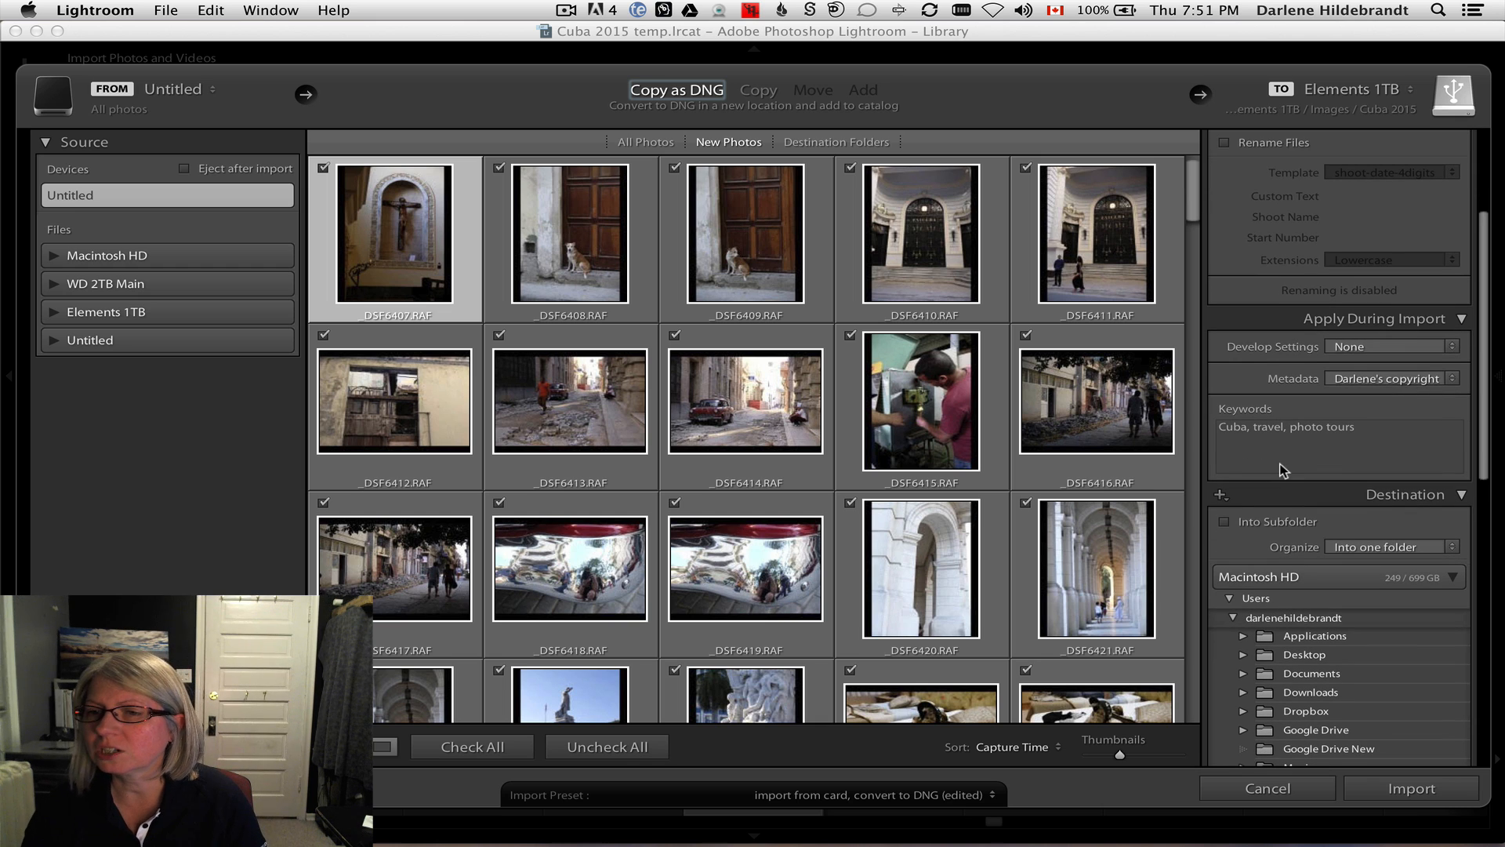
scroll(1281, 466, down, 8)
double_click(1282, 375)
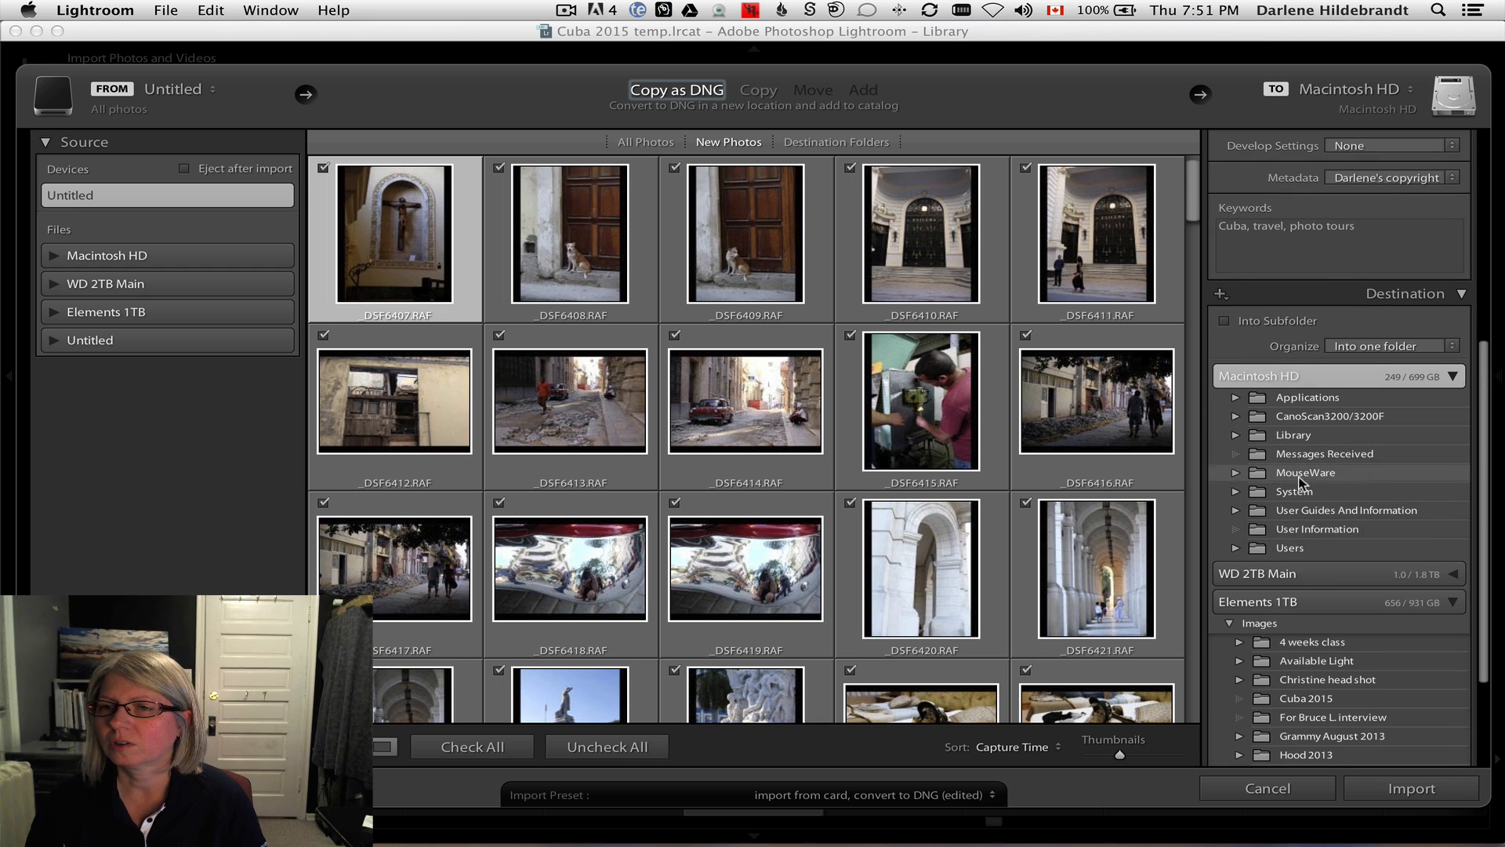
scroll(1314, 577, down, 6)
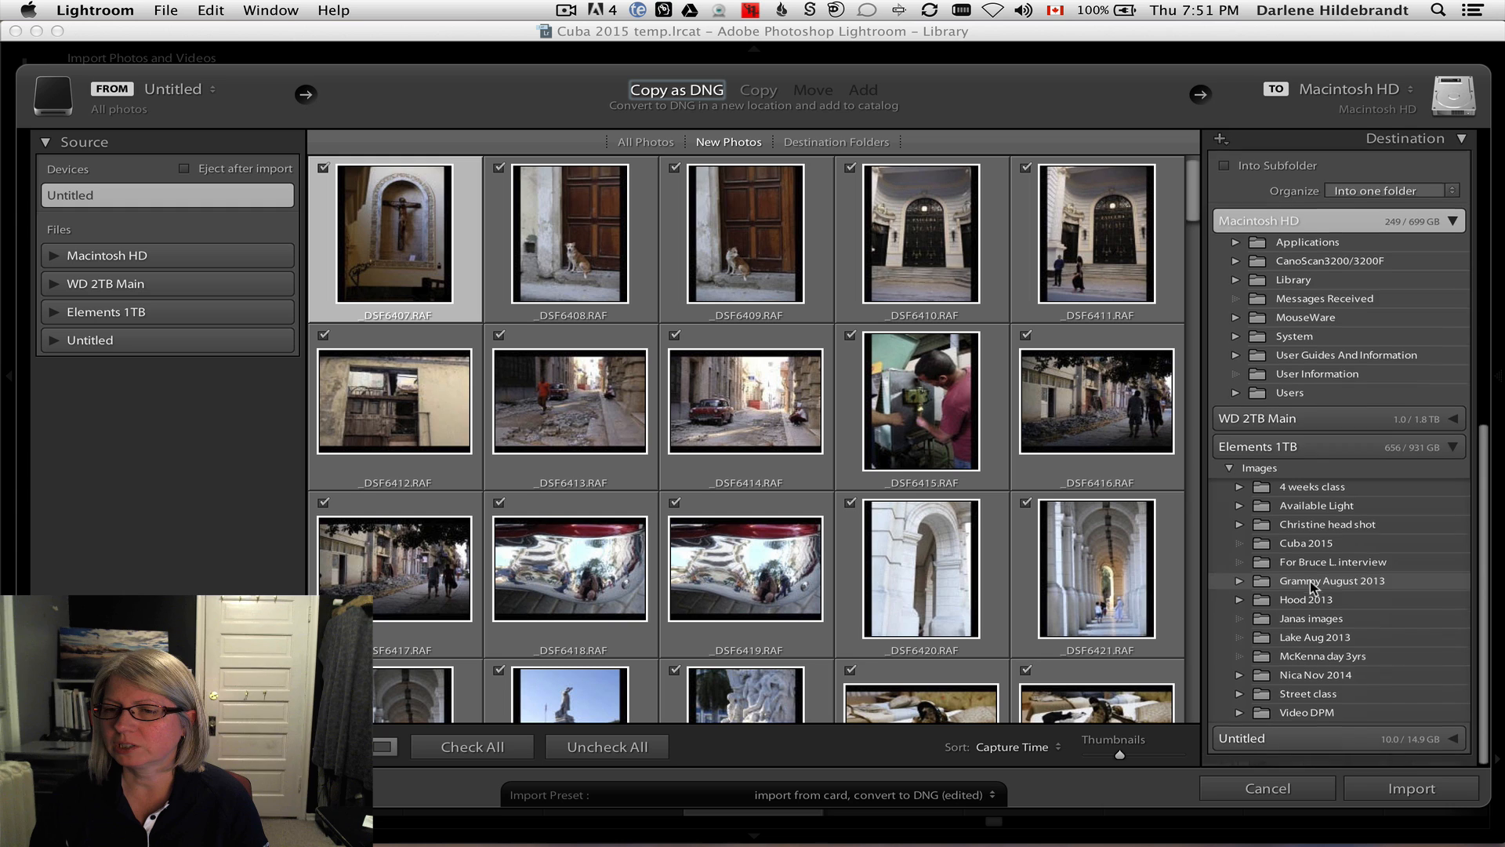
click(1290, 548)
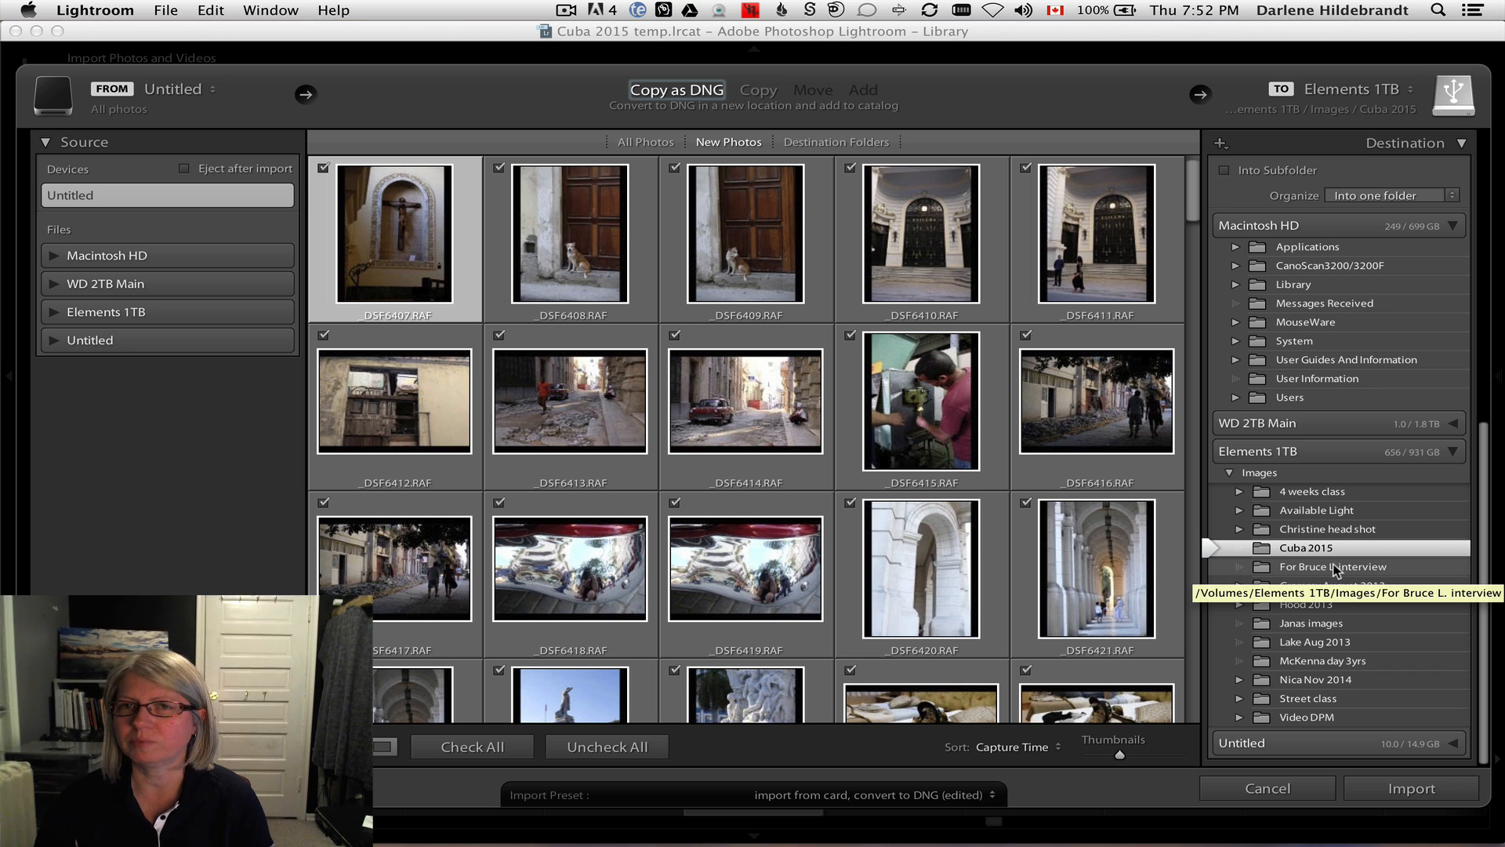
- Switch the import method from Copy as DNG to Copy and start importing the photos
click(759, 91)
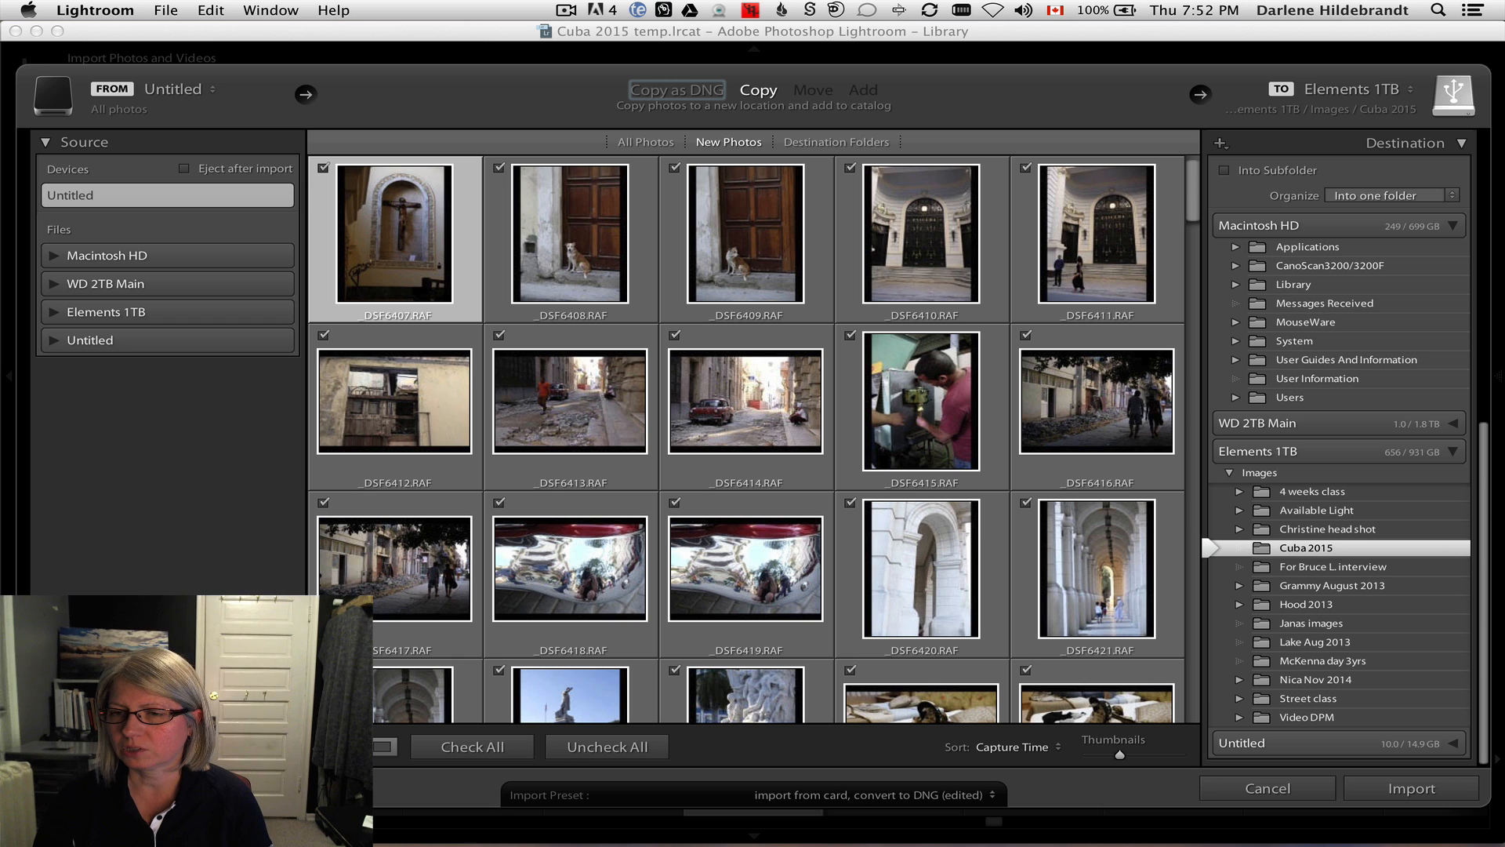
click(1396, 792)
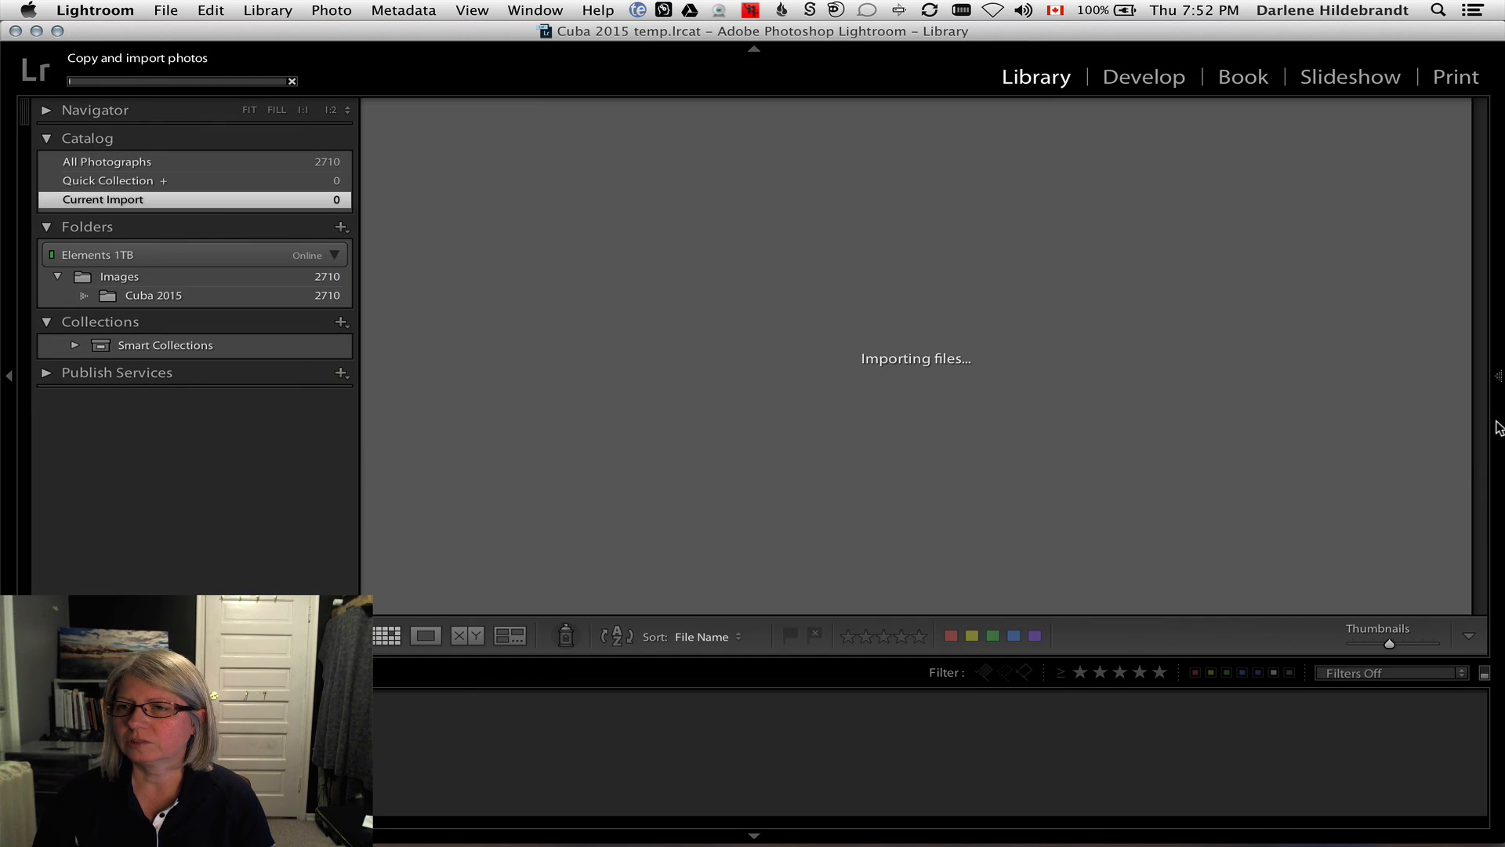
click(1499, 428)
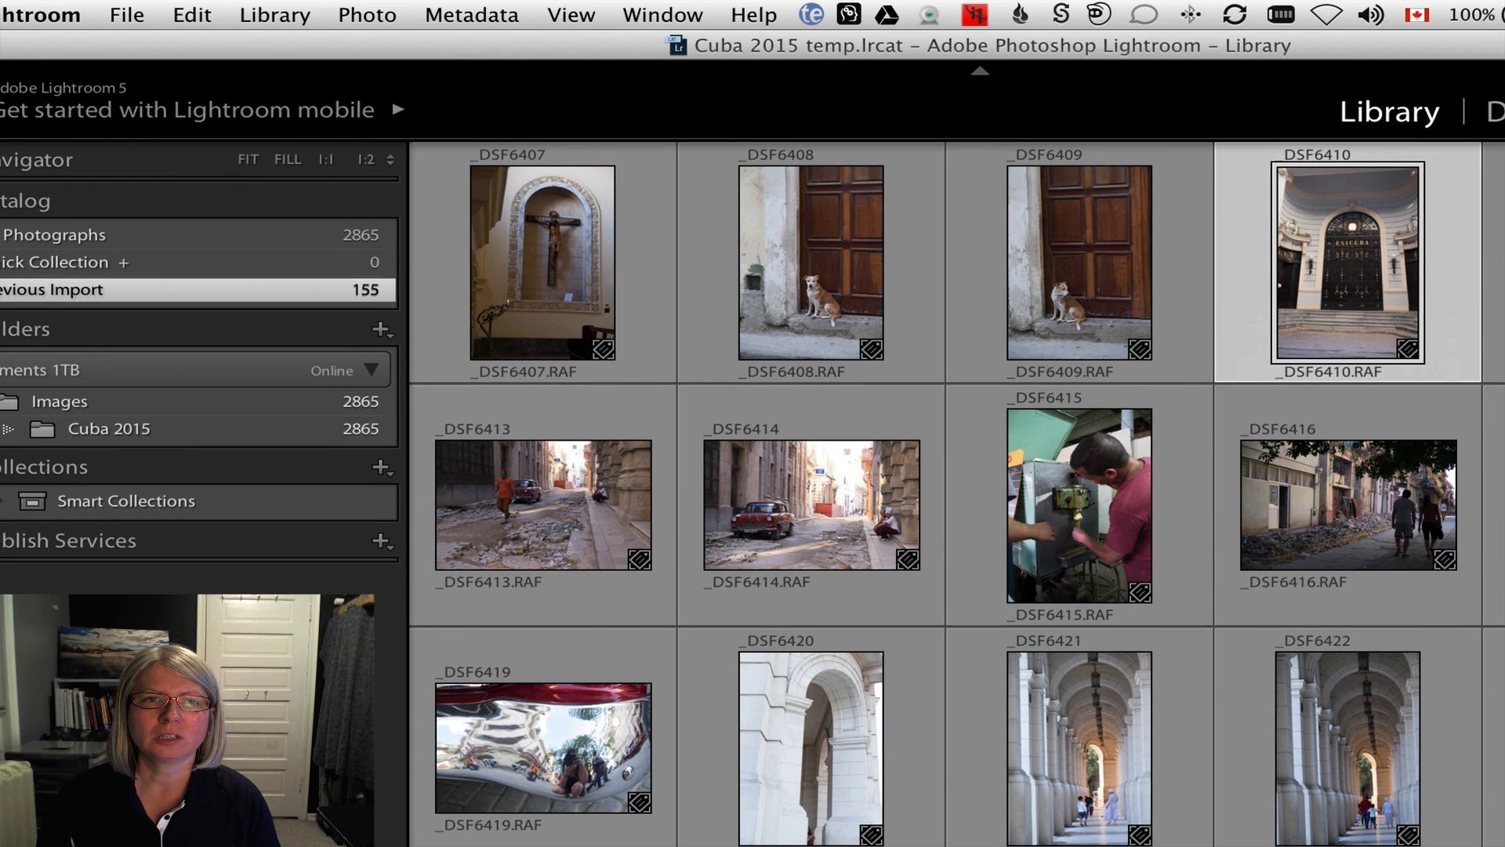
- Go from the previous import to the _DSF6407.RAF photo in its Cuba 2015 library folder
drag(144, 52, 225, 45)
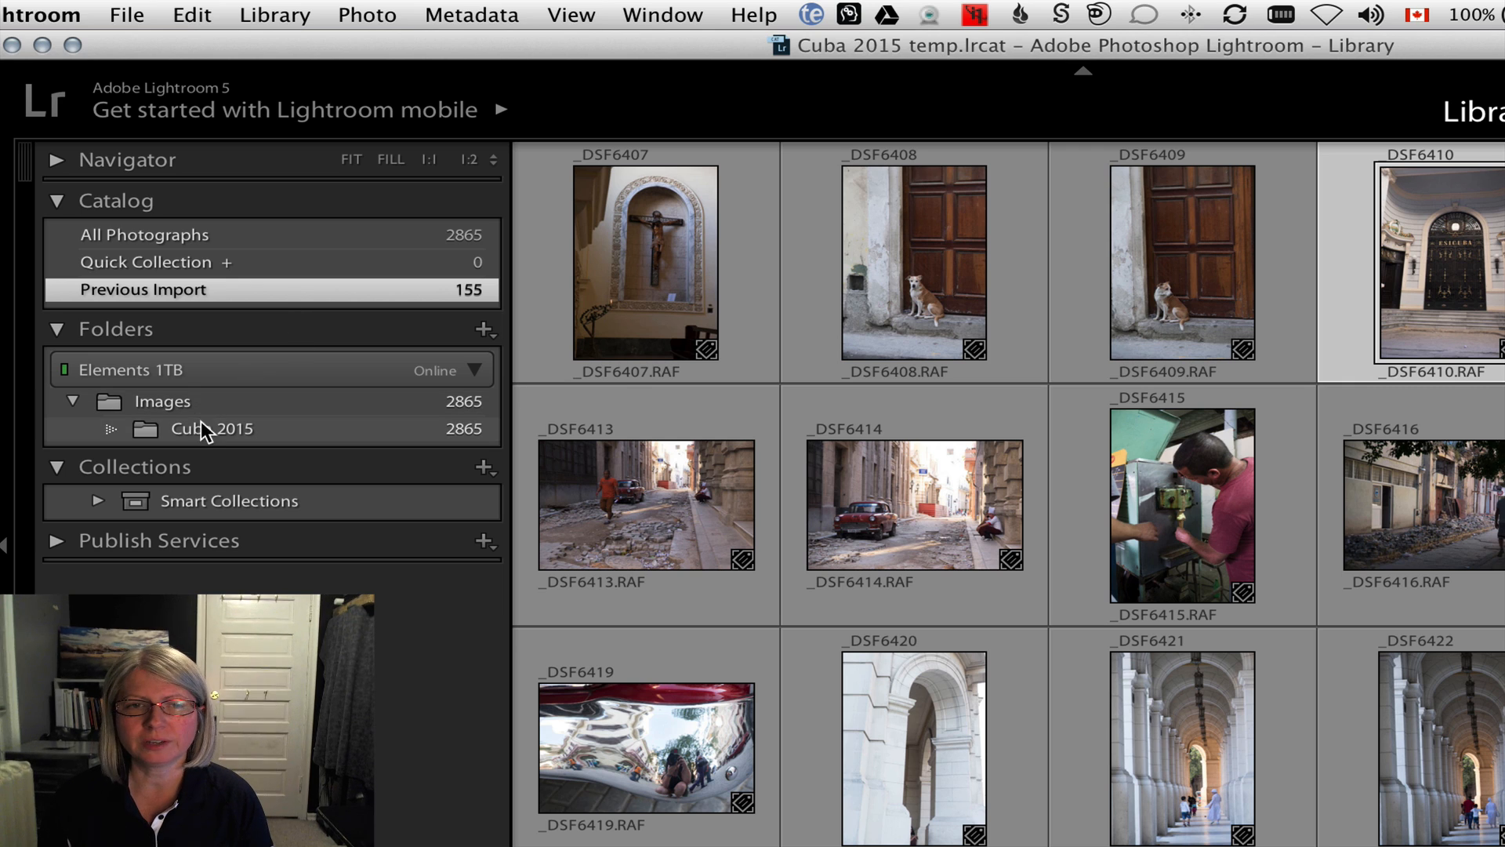
right_click(627, 292)
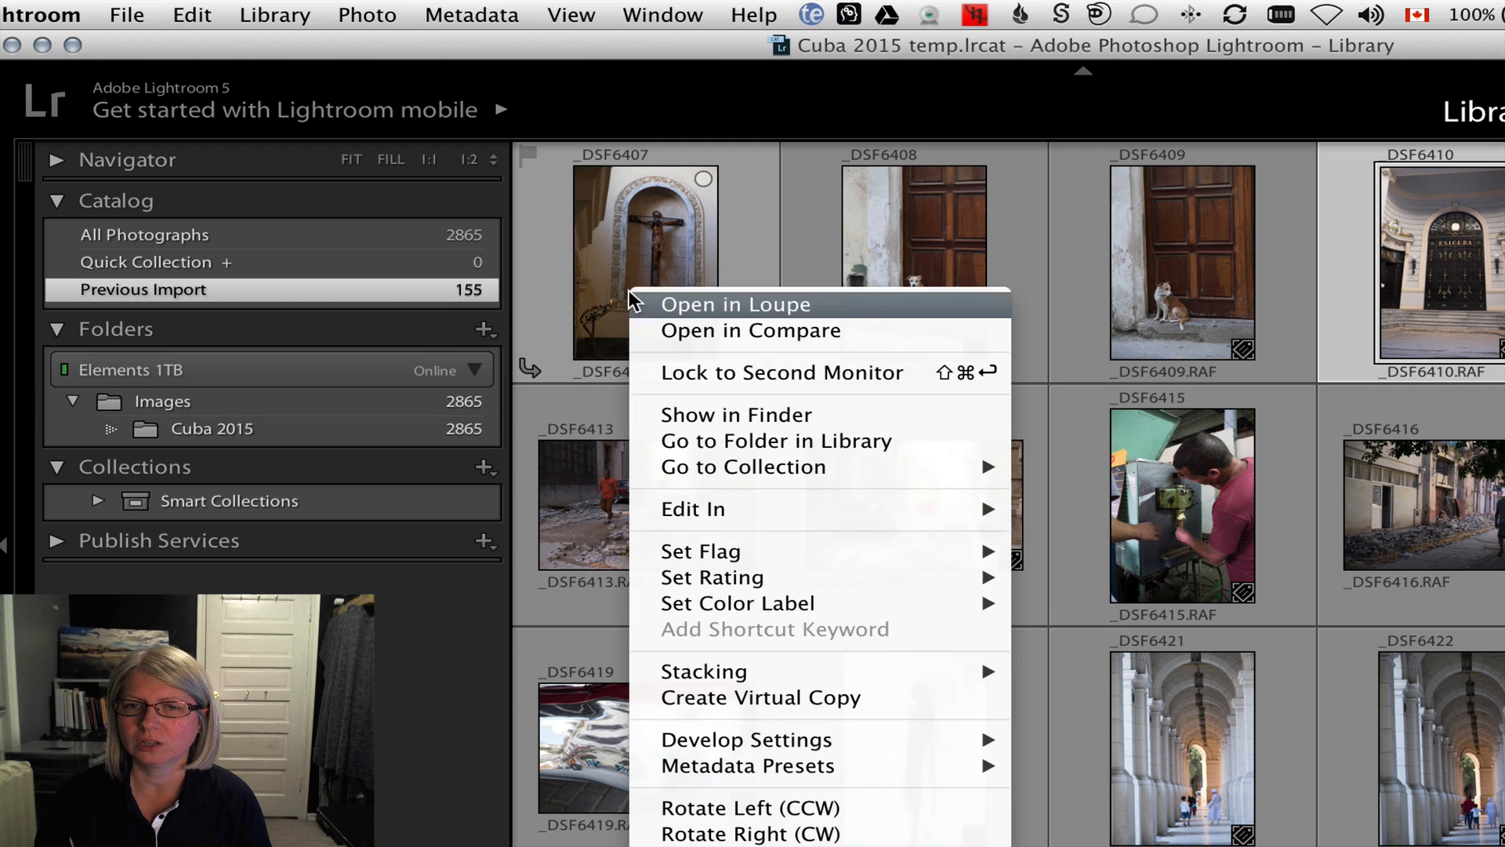
click(726, 439)
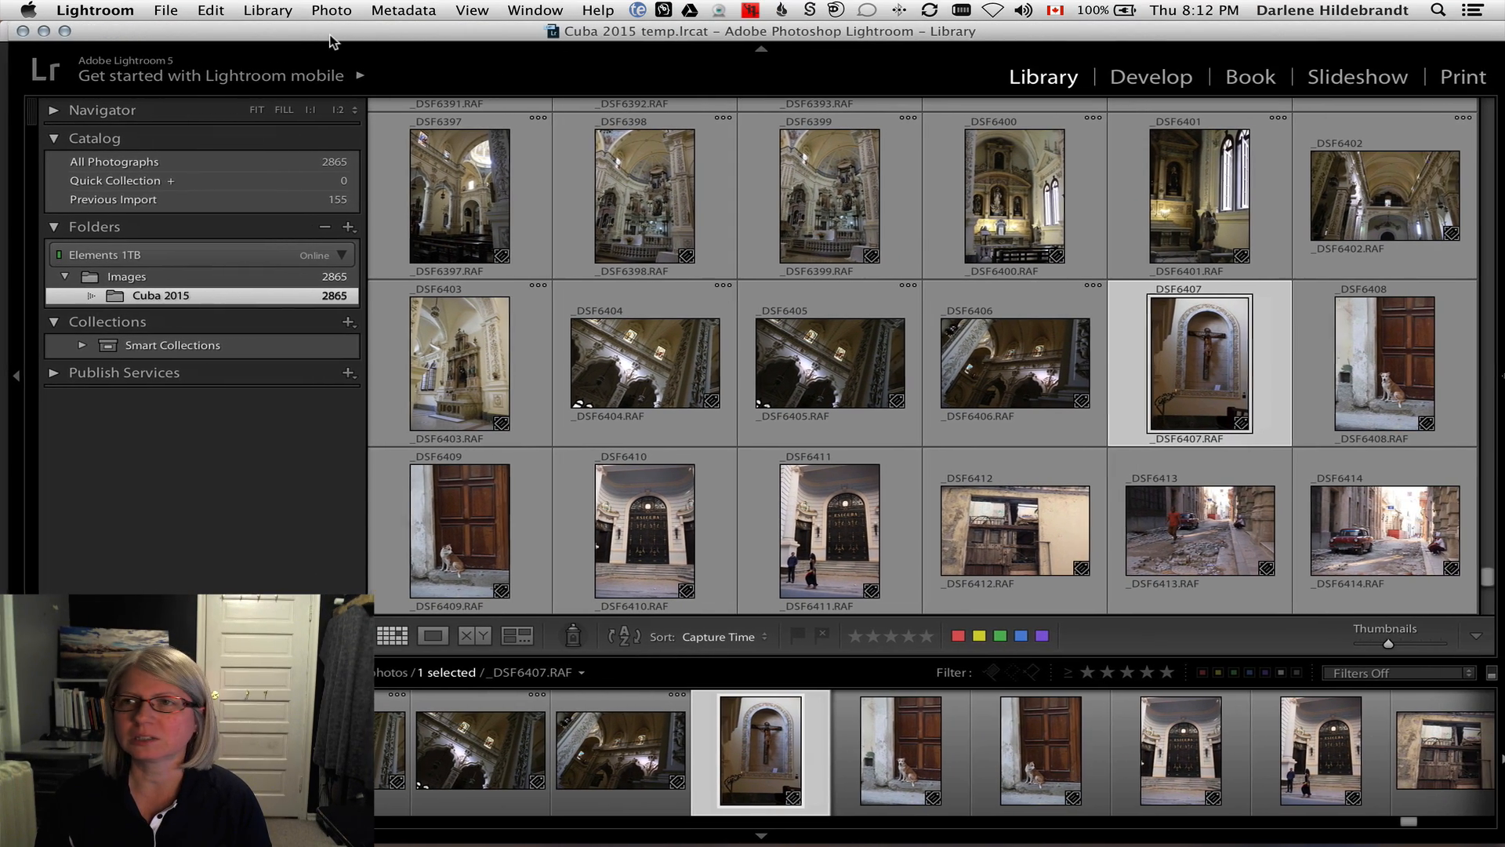
mouse_move(330, 35)
mouse_down()
mouse_move(306, 36)
mouse_move(327, 37)
mouse_up()
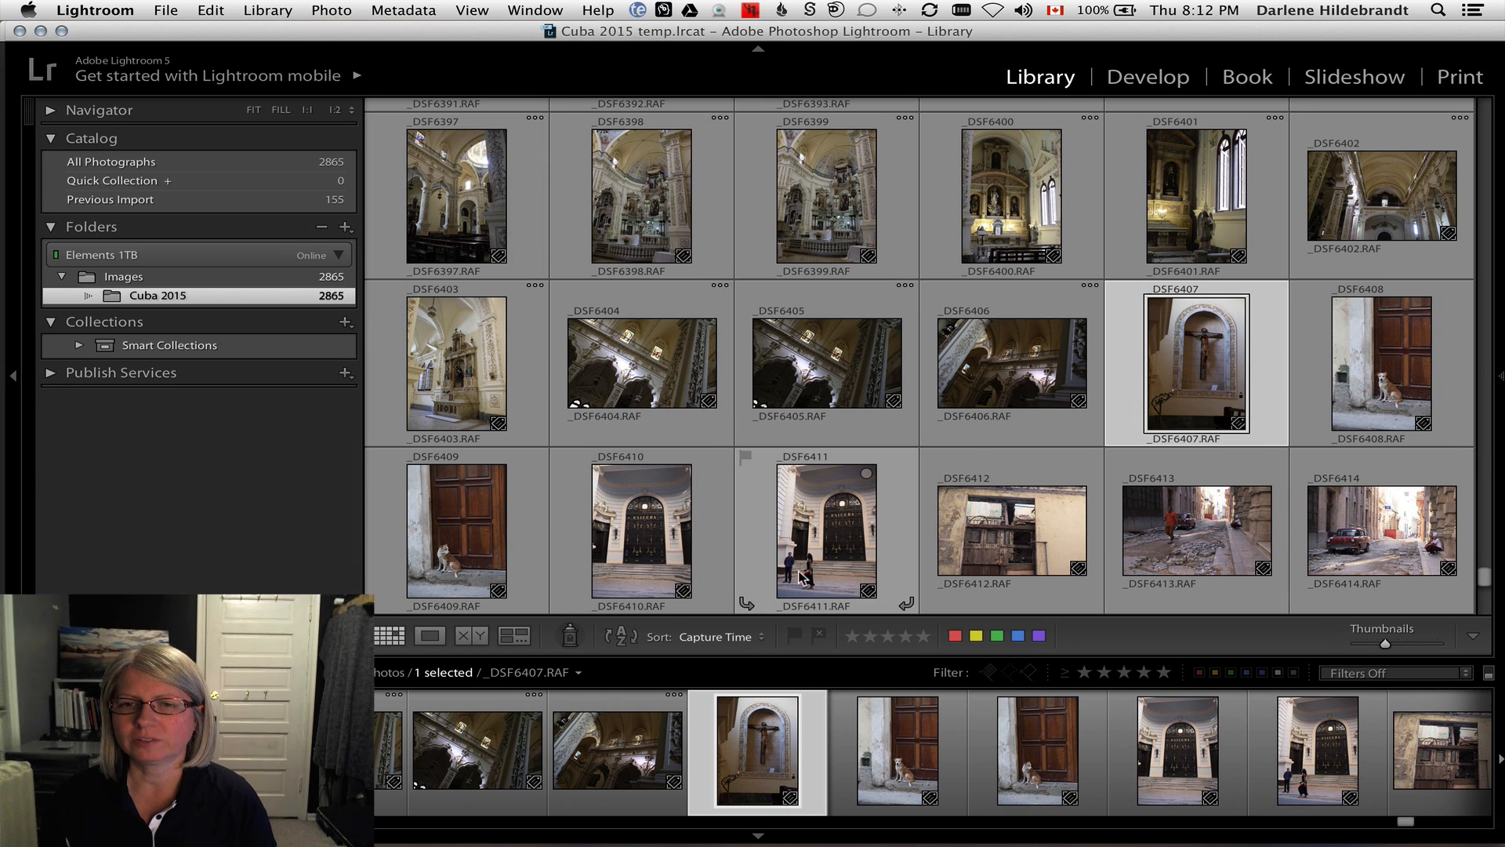
- Check the folder's Capture Time sorting and reverse the sort direction twice to restore the original order
click(729, 637)
click(727, 635)
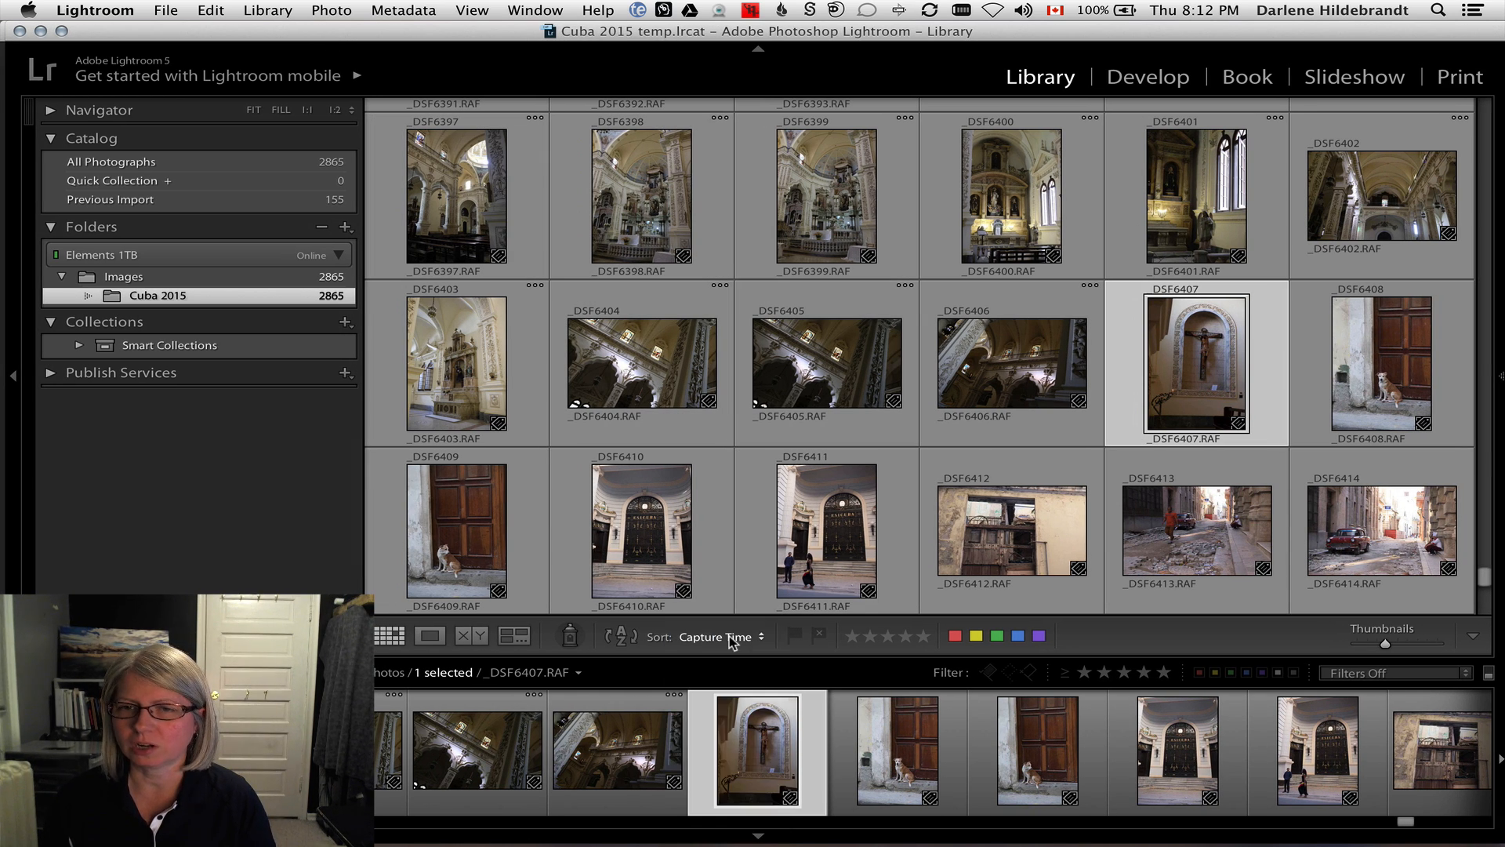
click(620, 637)
click(620, 638)
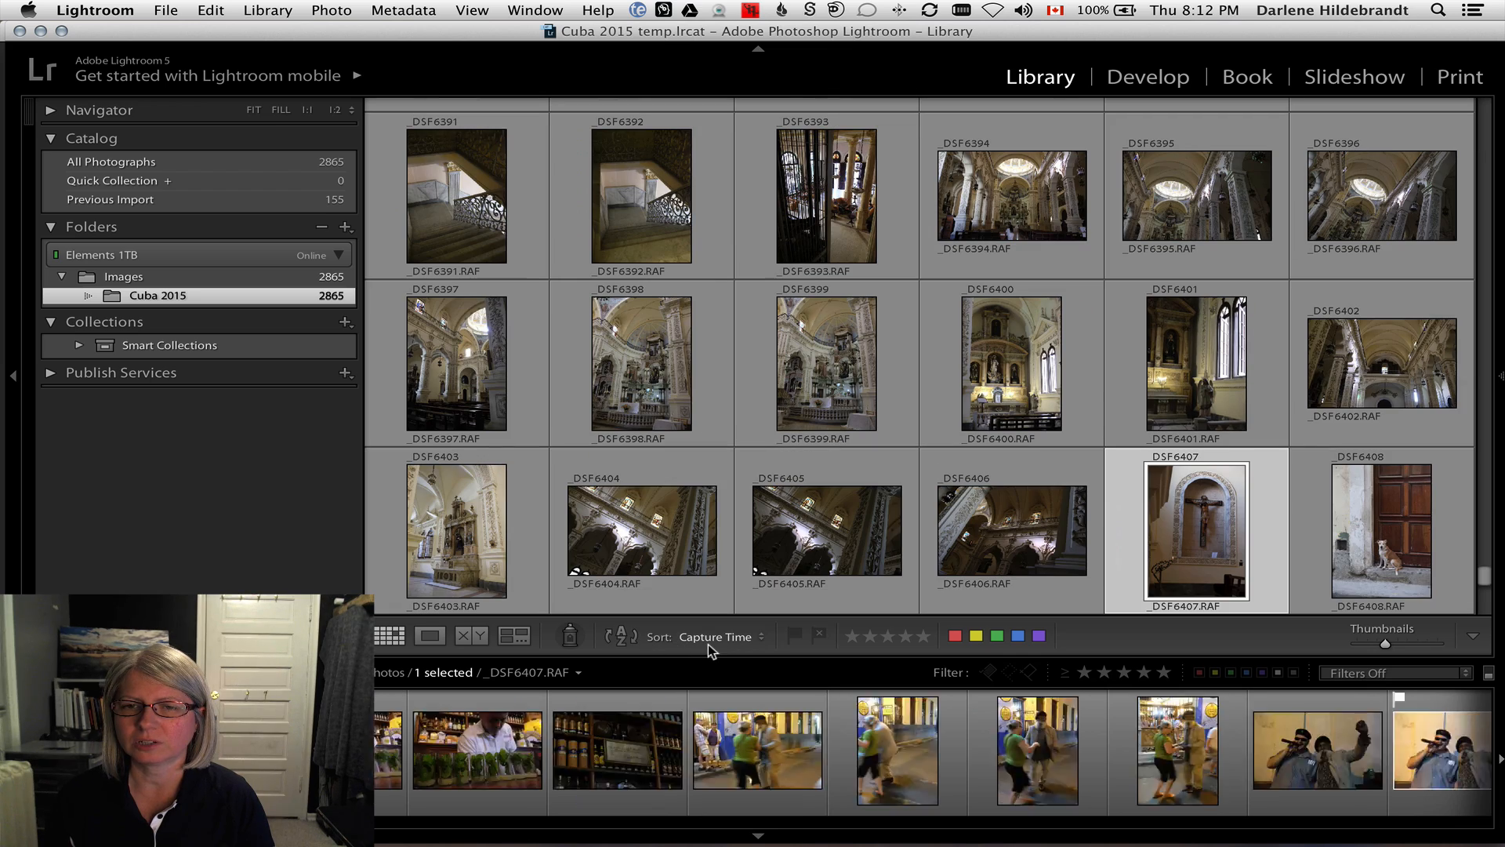
- Check the first photo in the Cuba 2015 folder and the capture time of the last photo, _DSF6569.RAF
drag(1487, 578, 1485, 114)
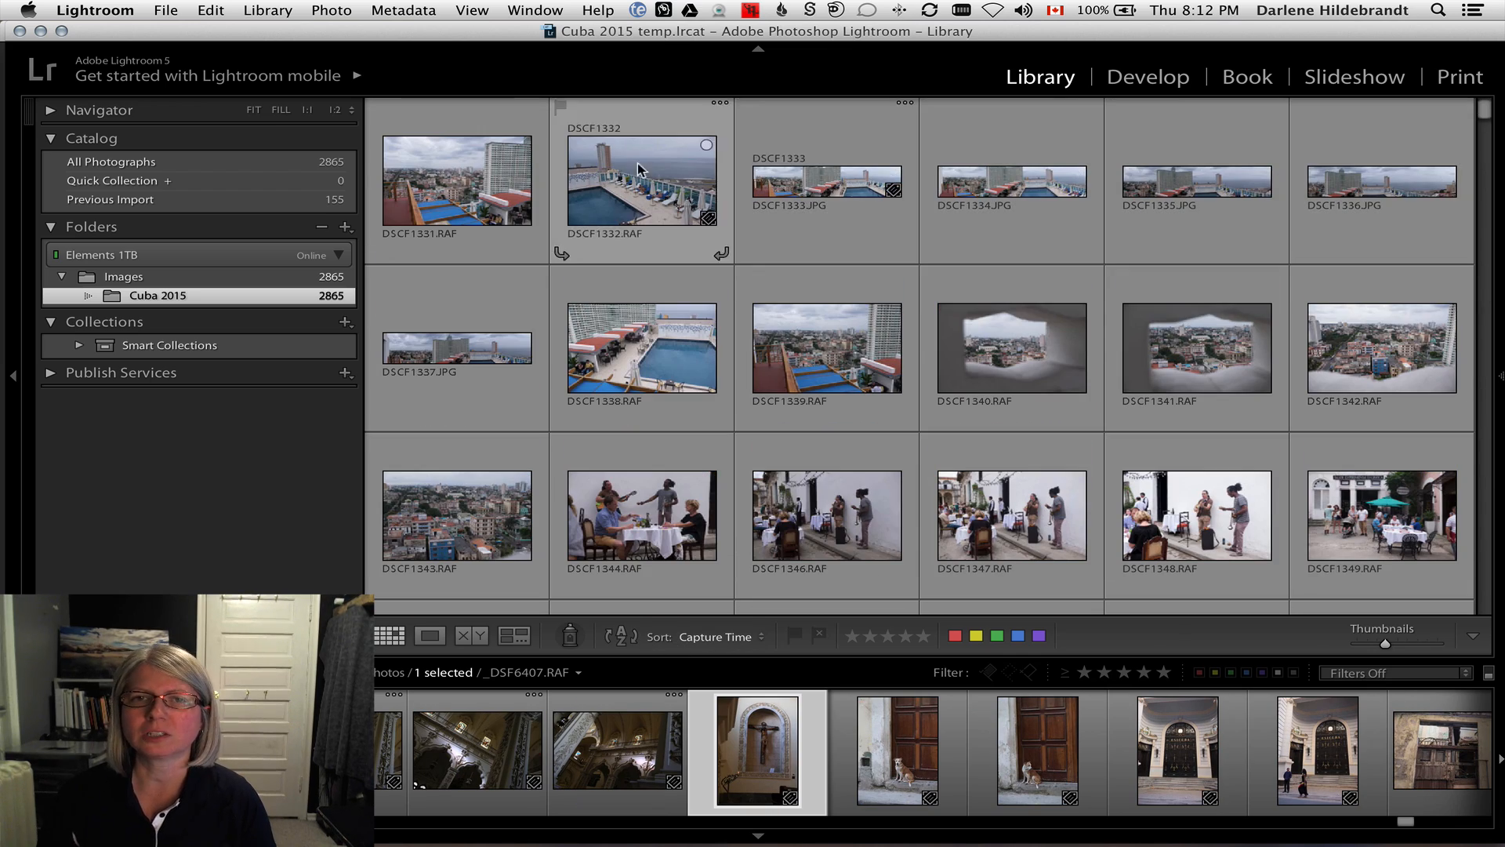
click(436, 205)
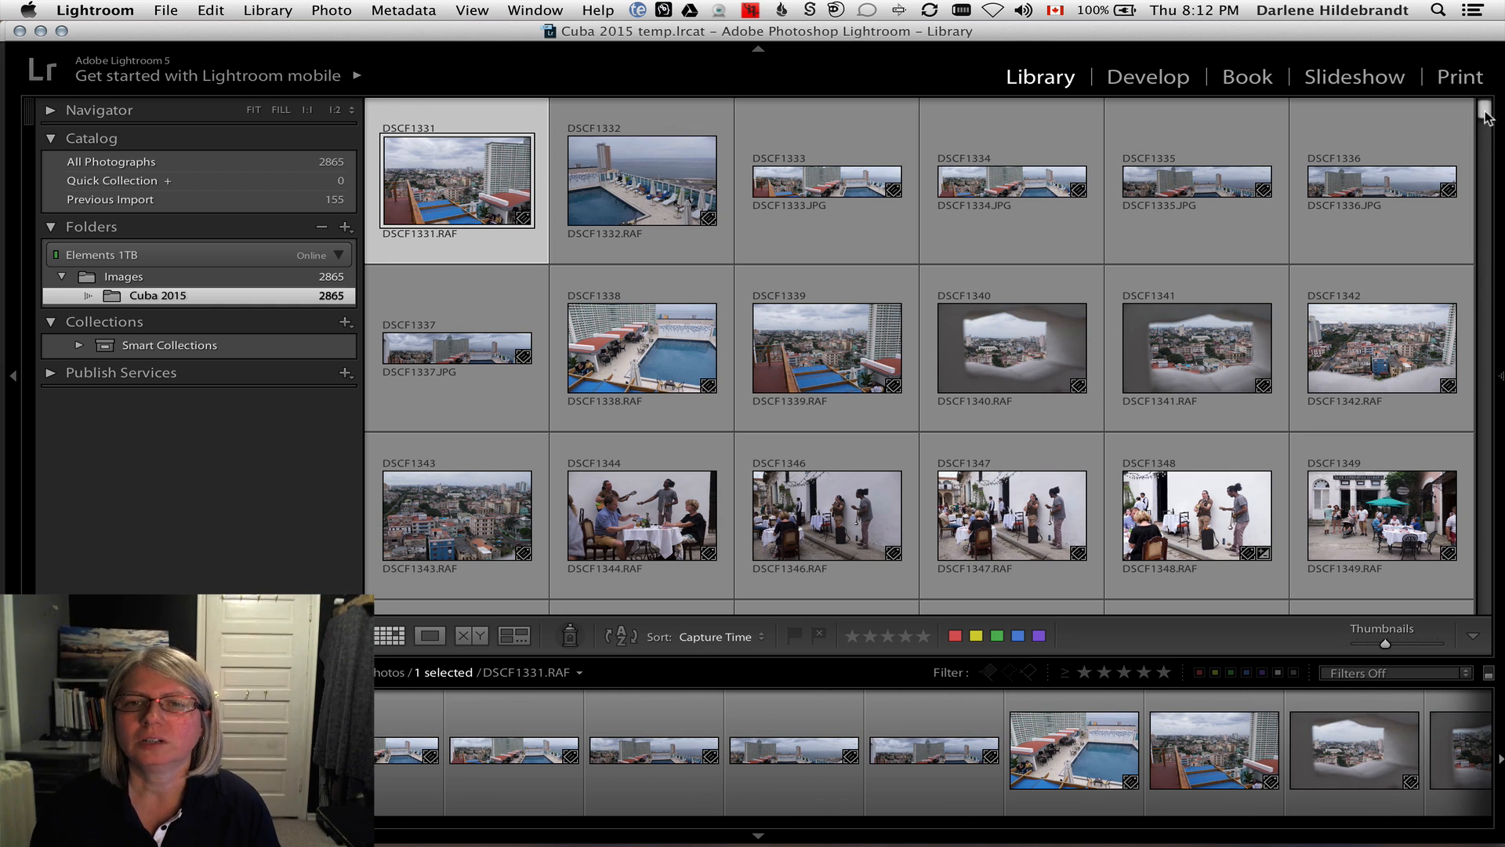
drag(1484, 113, 1488, 631)
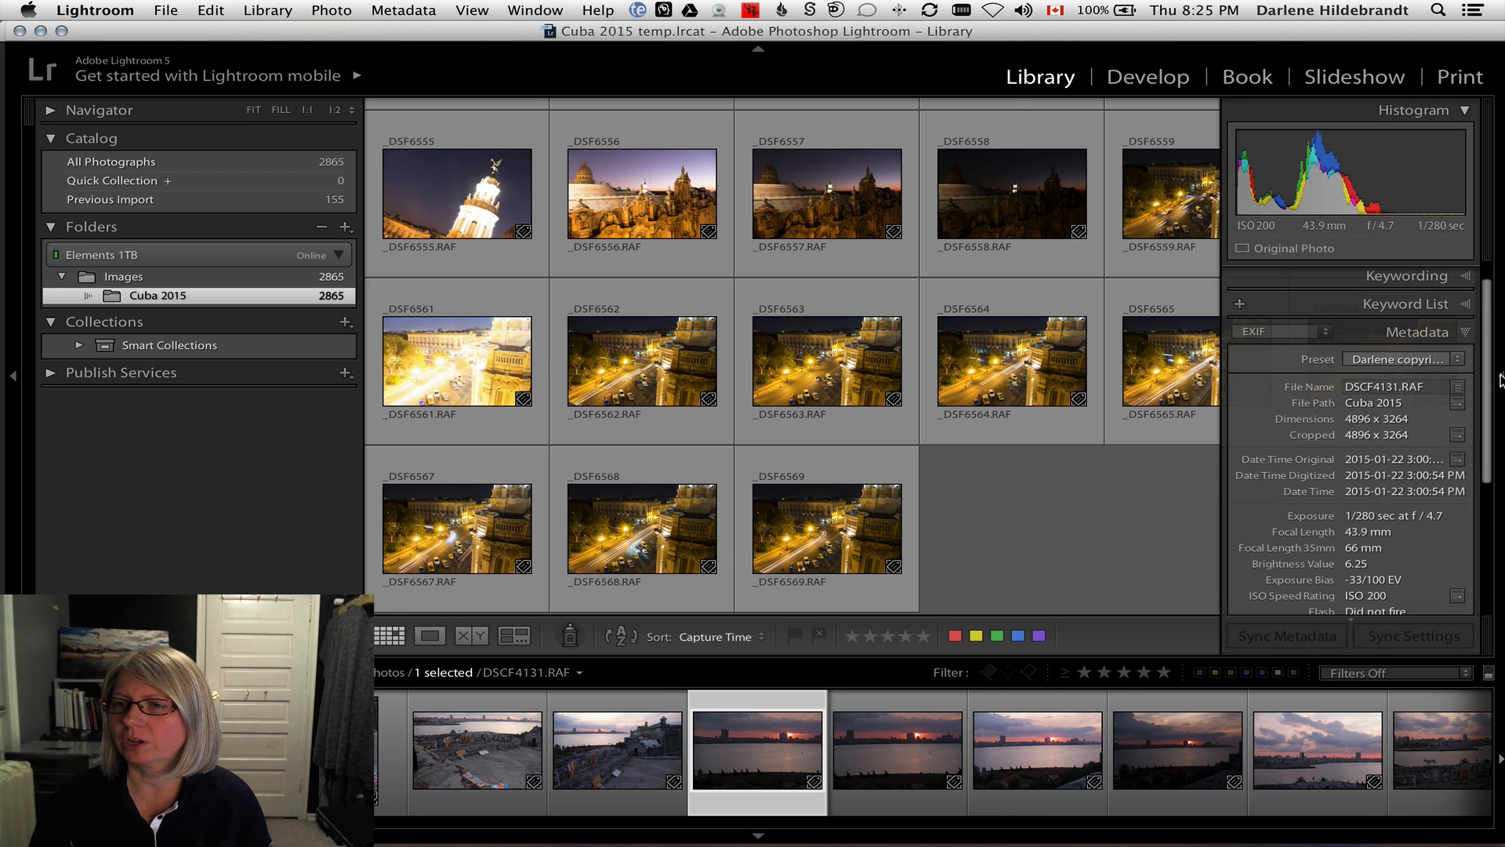
click(1500, 380)
click(1137, 529)
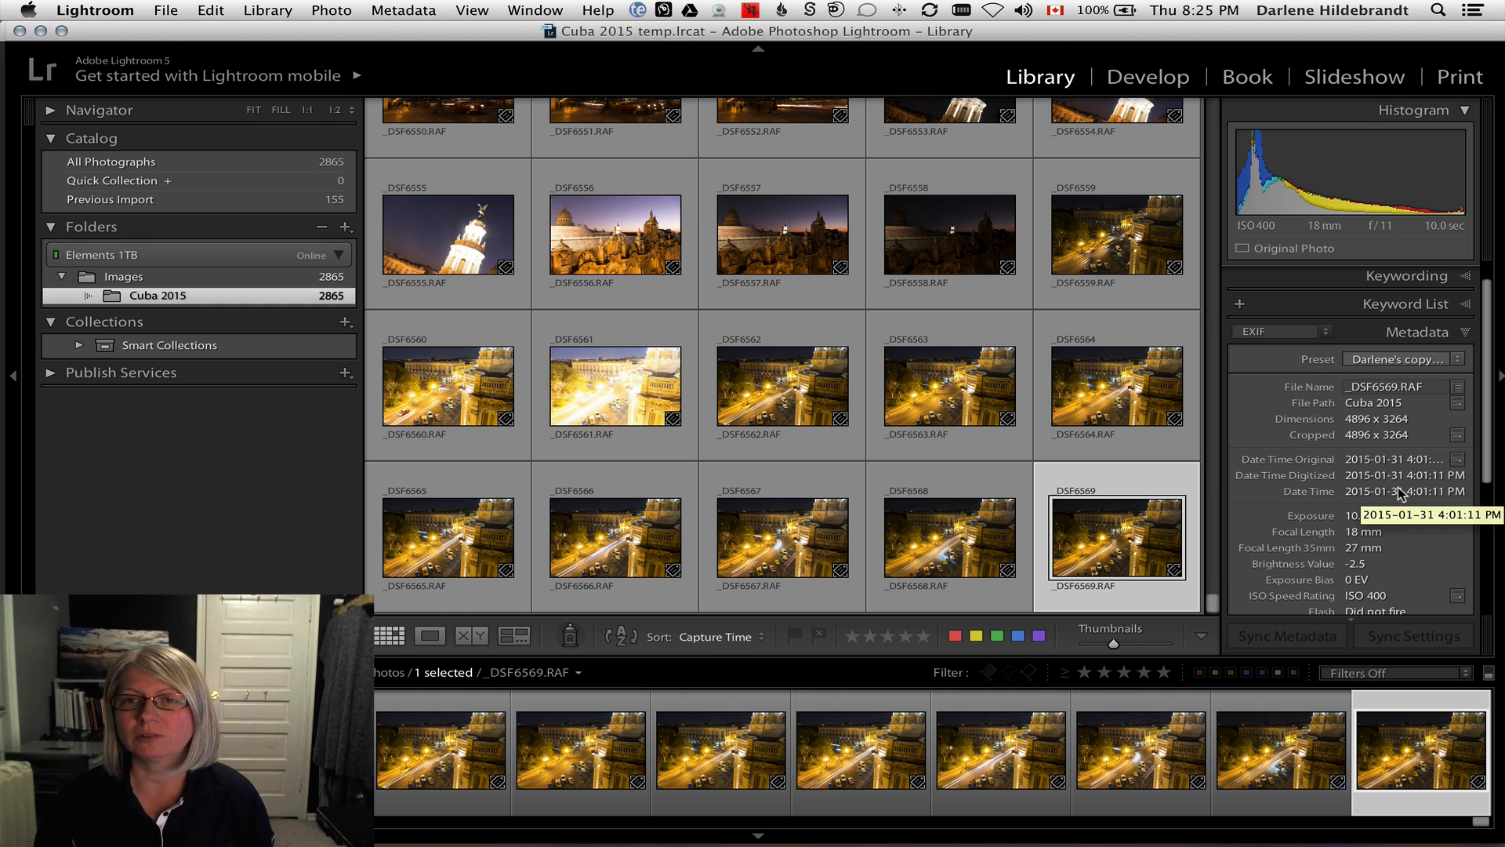
- Shift the capture time of all photos in the folder by +3 hours, using _DSF6556.RAF as the reference photo
click(634, 232)
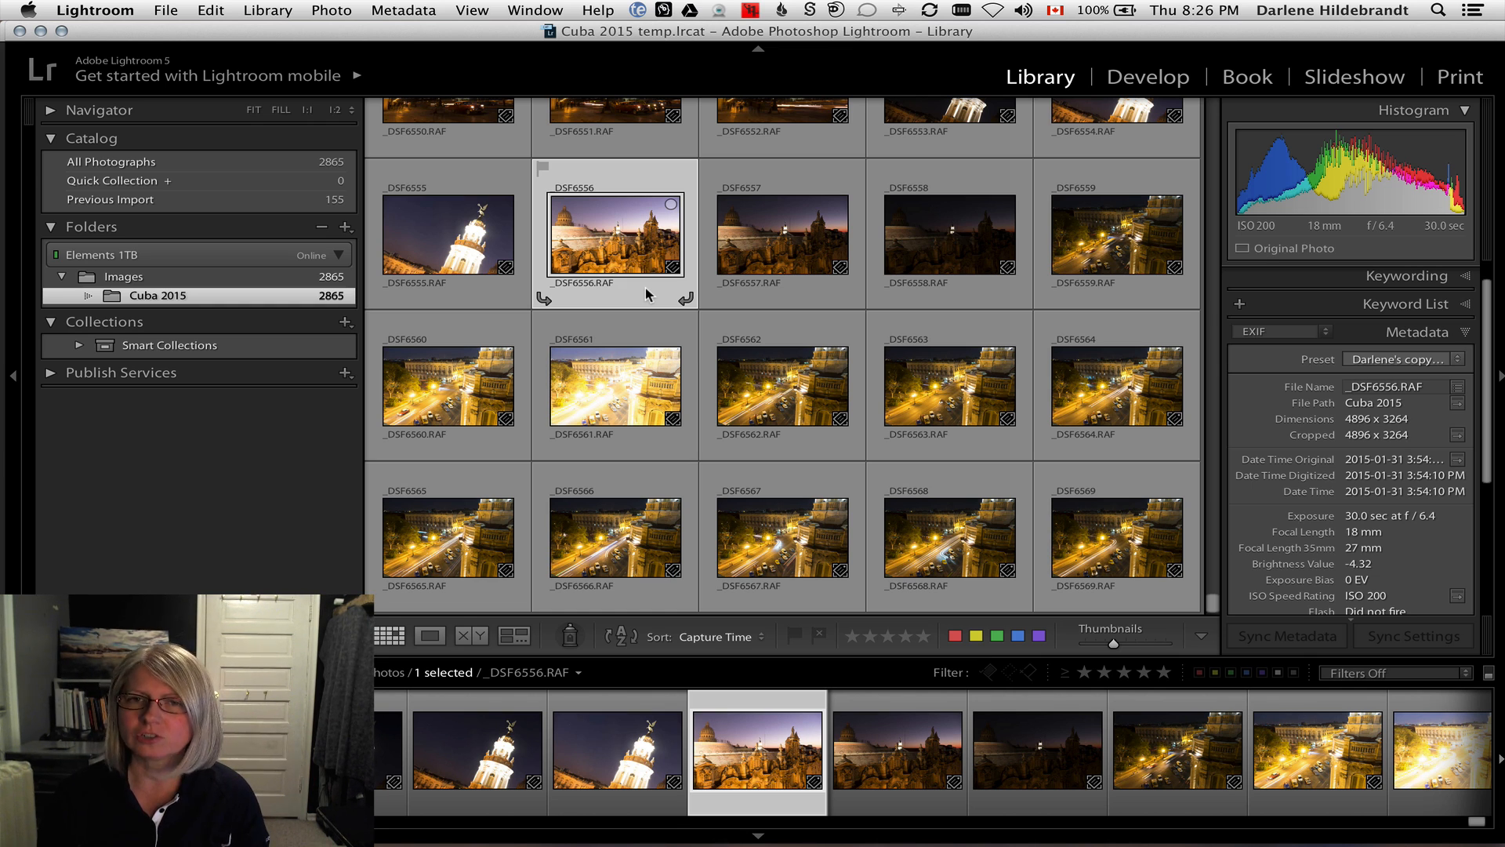
key(super+a)
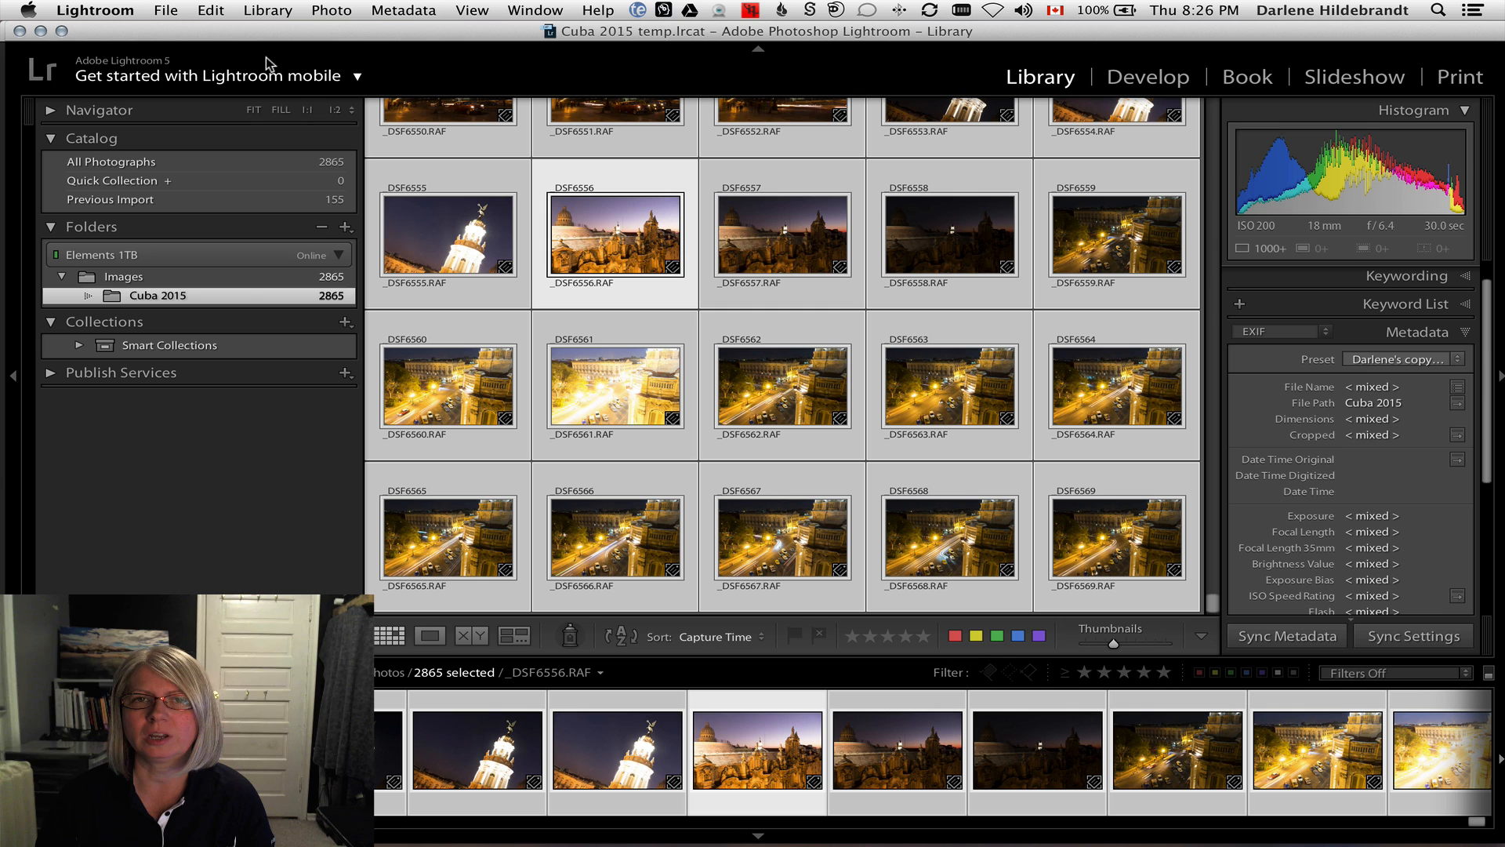
click(422, 14)
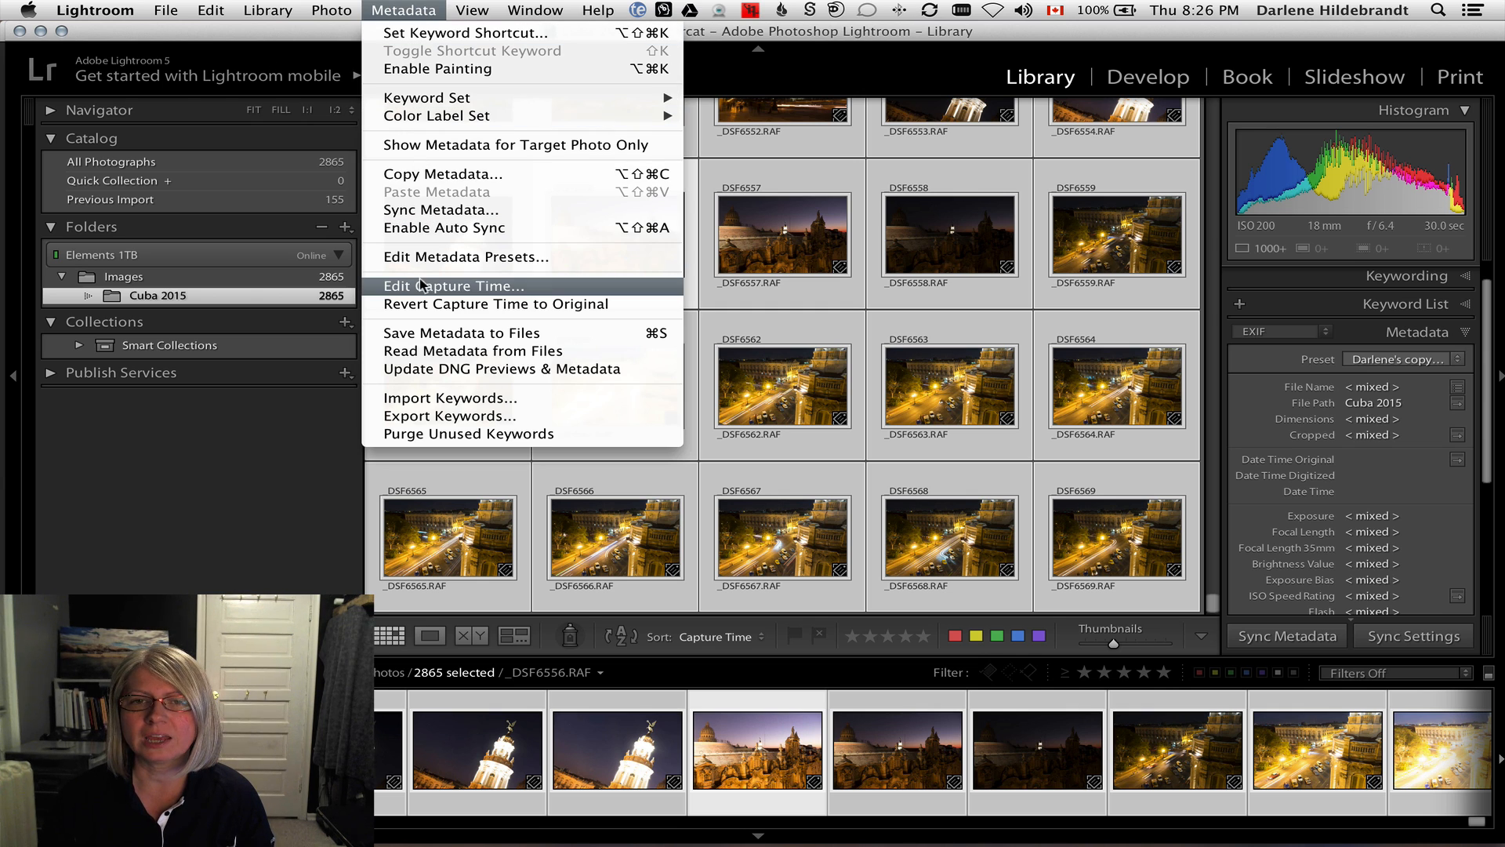
click(439, 284)
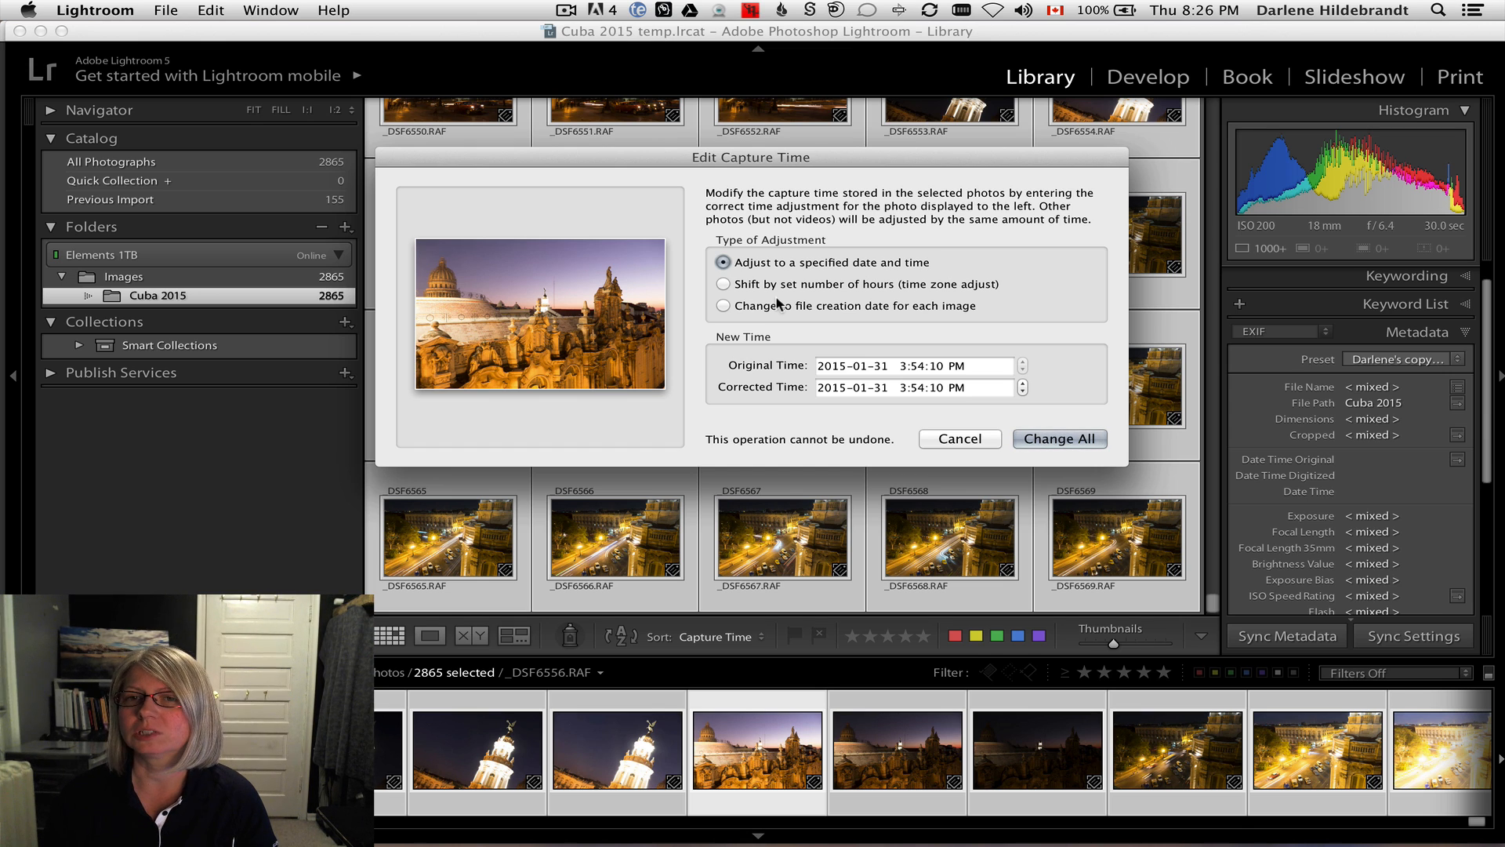
click(723, 283)
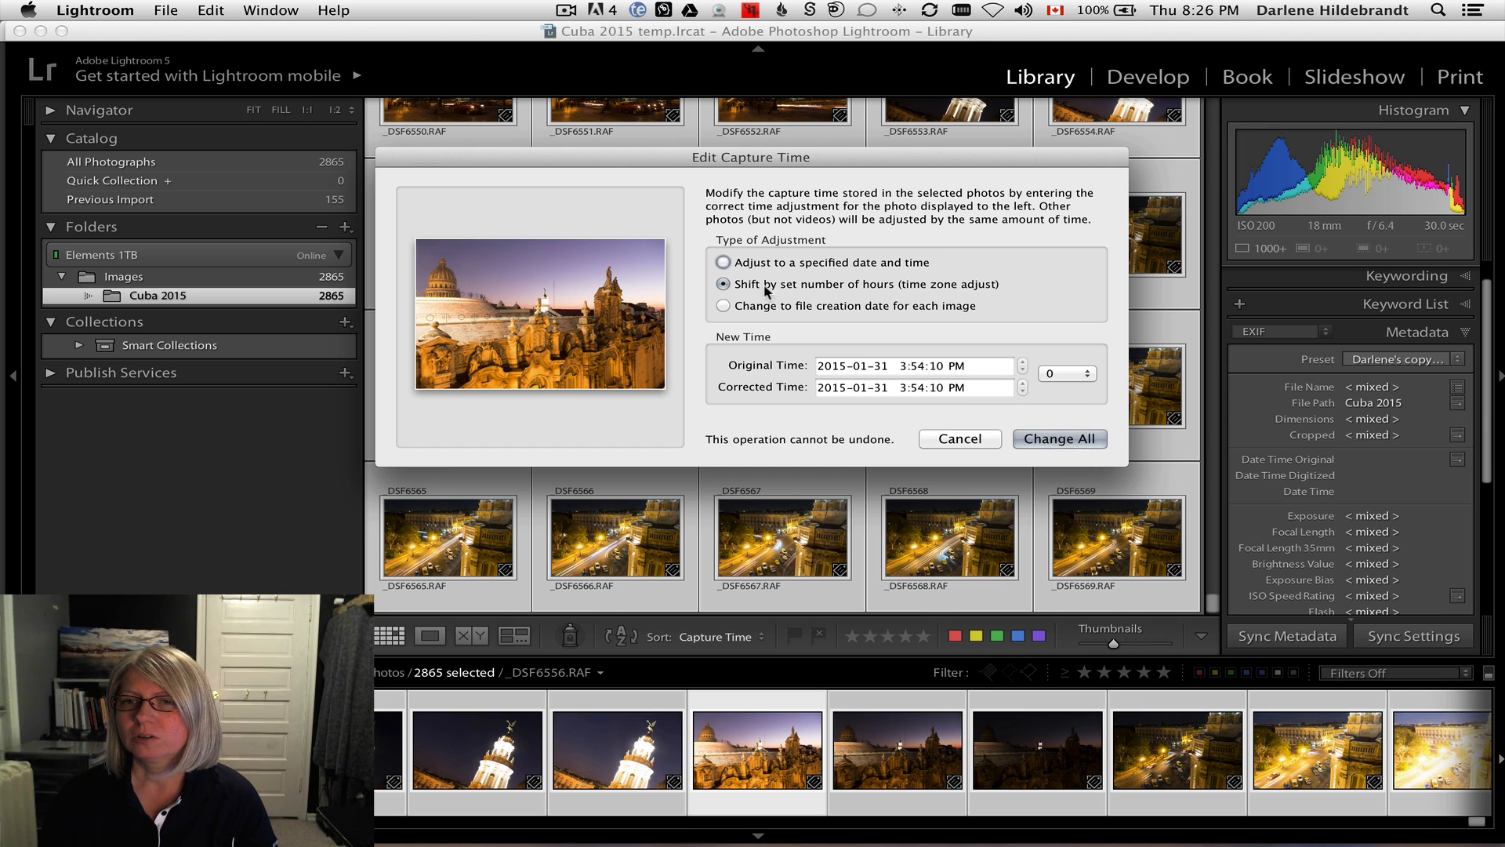
click(1068, 374)
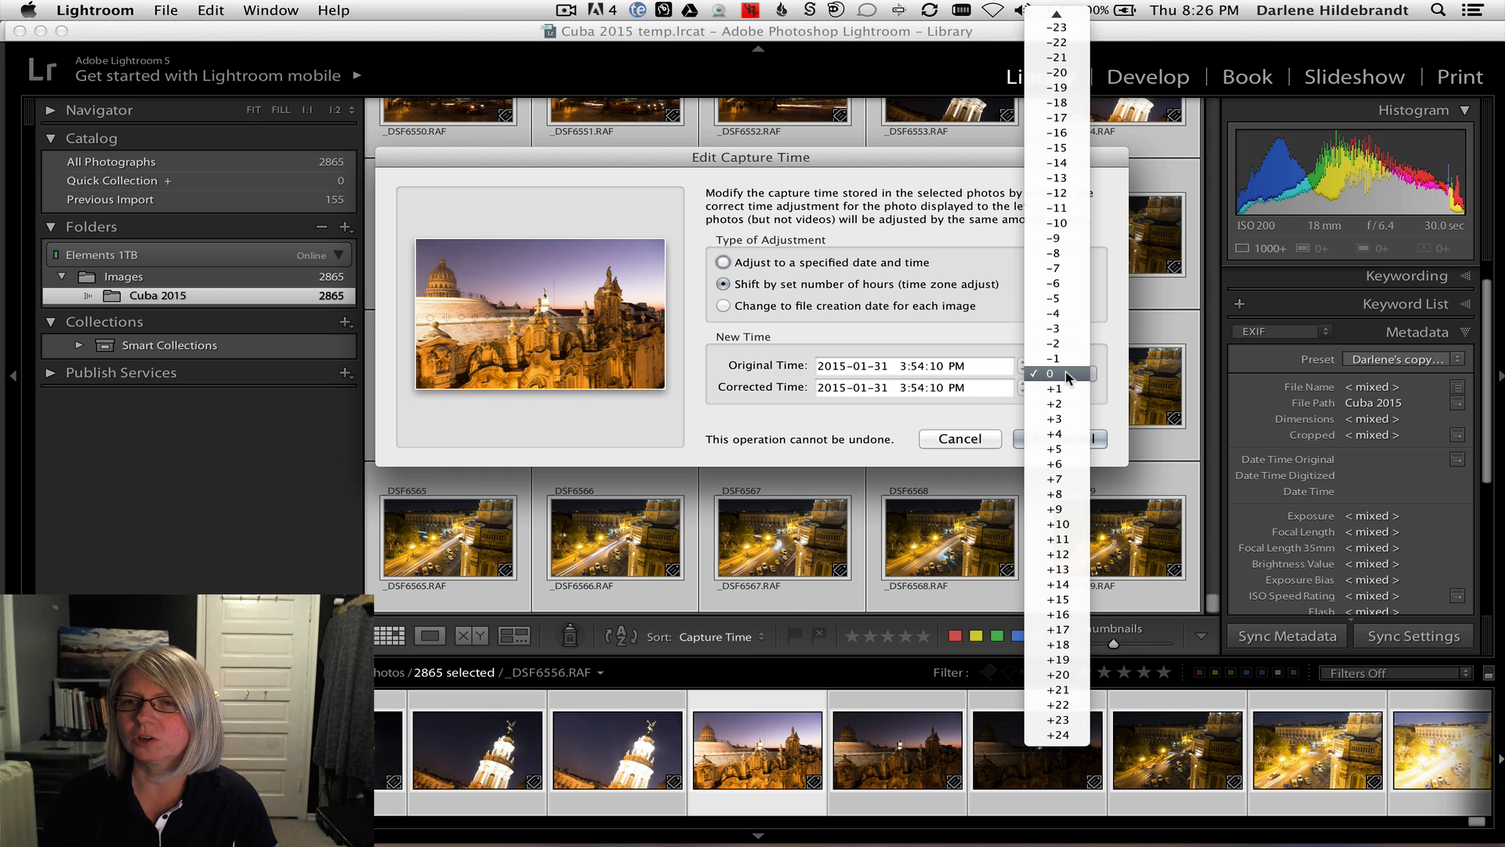
click(1061, 418)
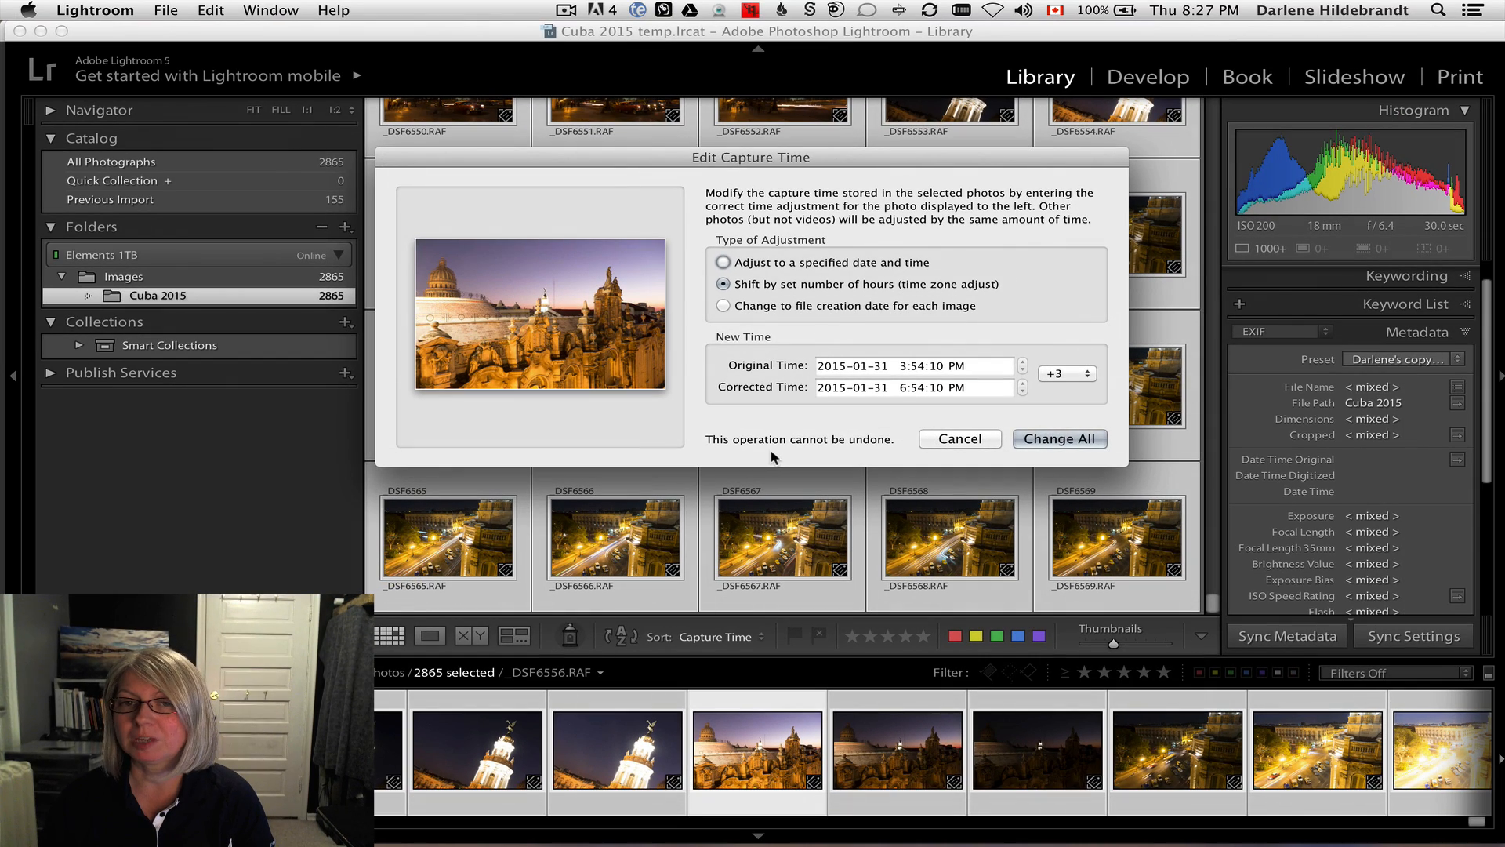
click(1050, 438)
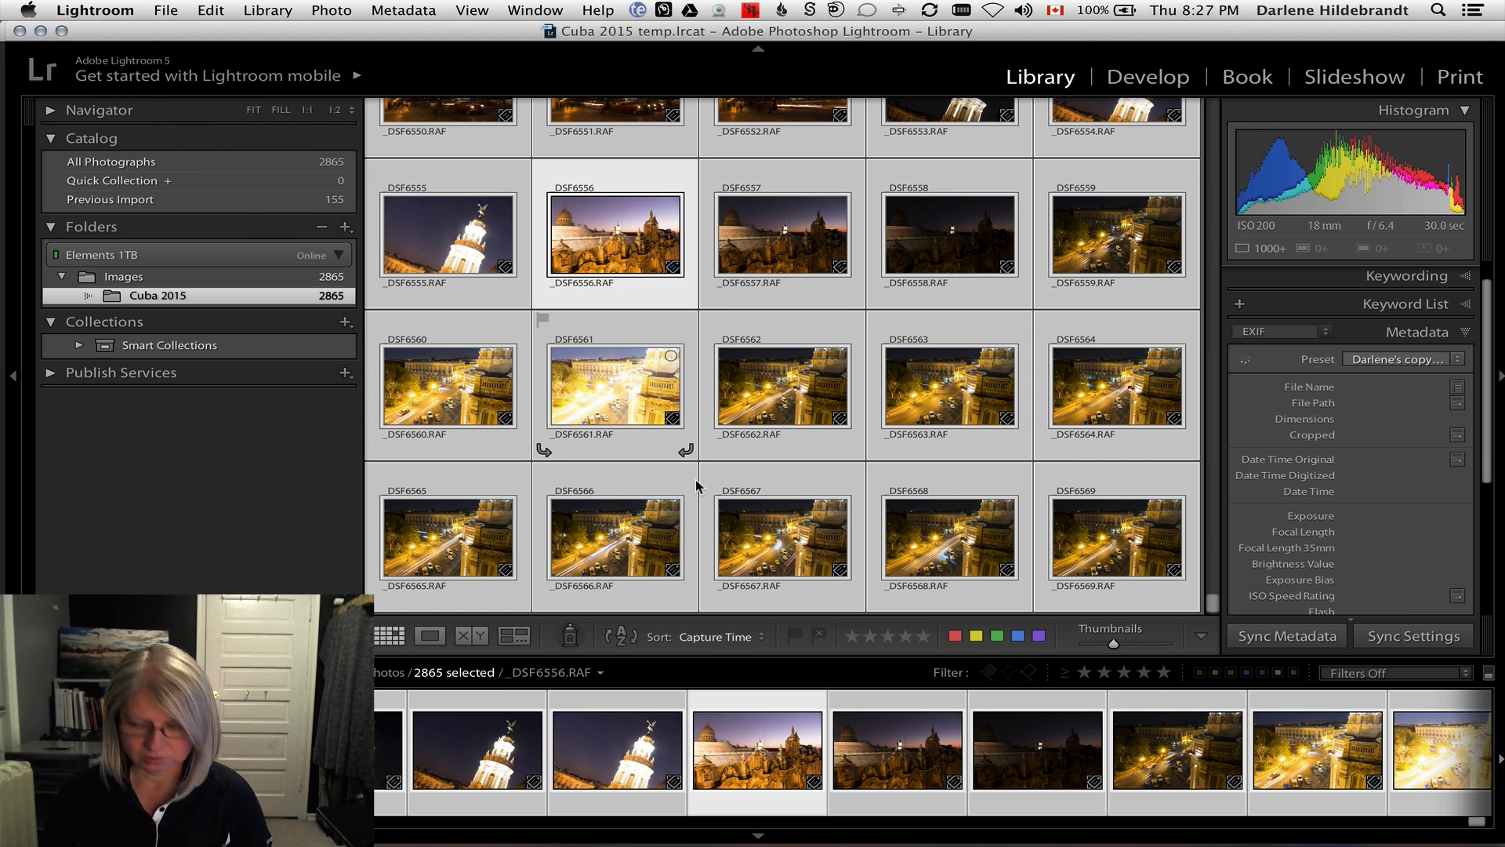
- Check the adjusted capture times of the folder's last photo, _DSF6569.RAF, and its first photo, DSCF1331.RAF
click(1117, 559)
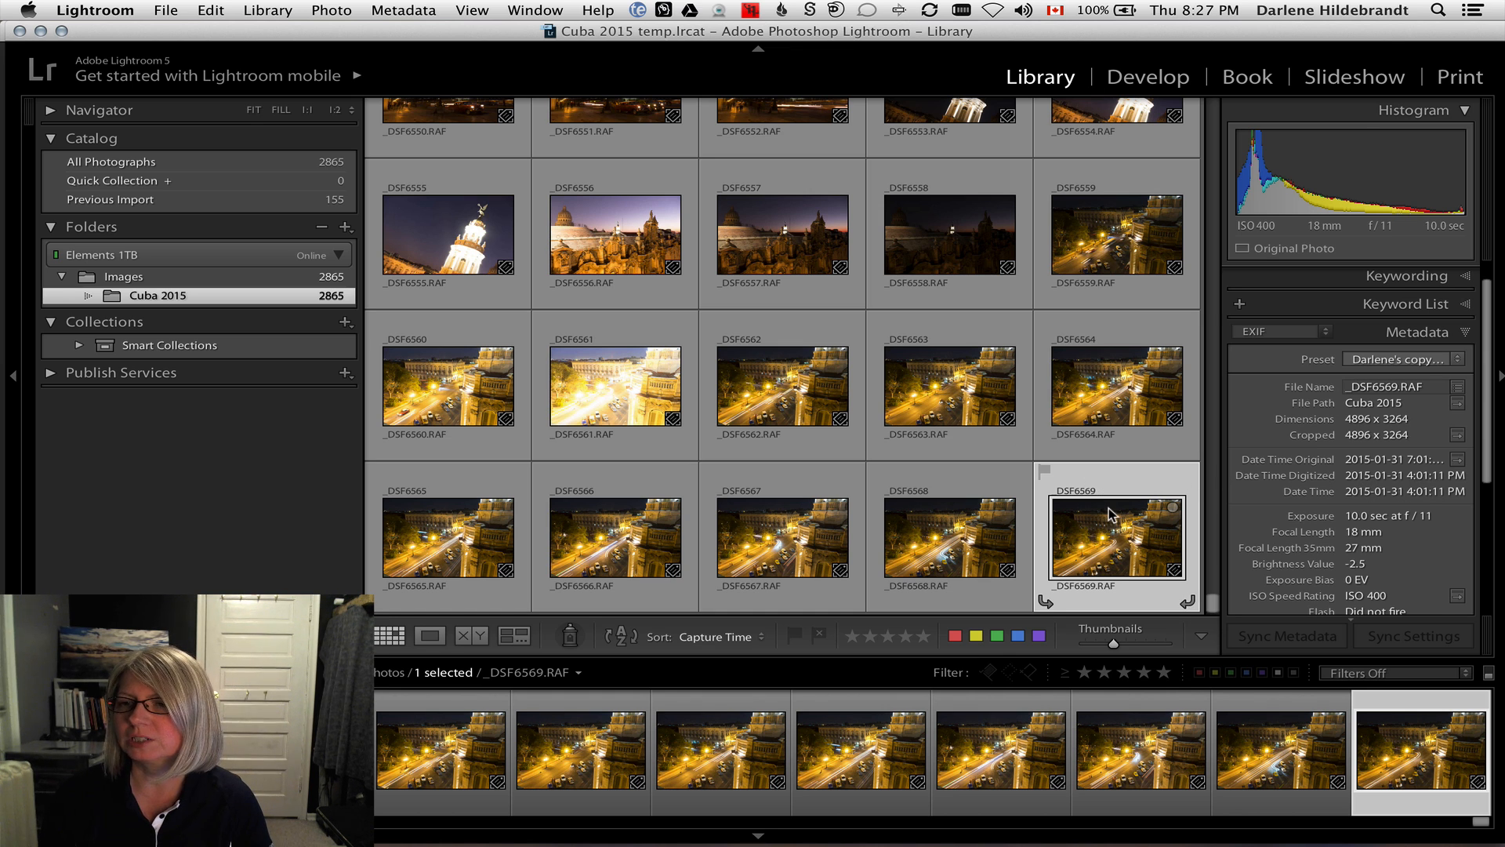
scroll(1117, 511, up, 15)
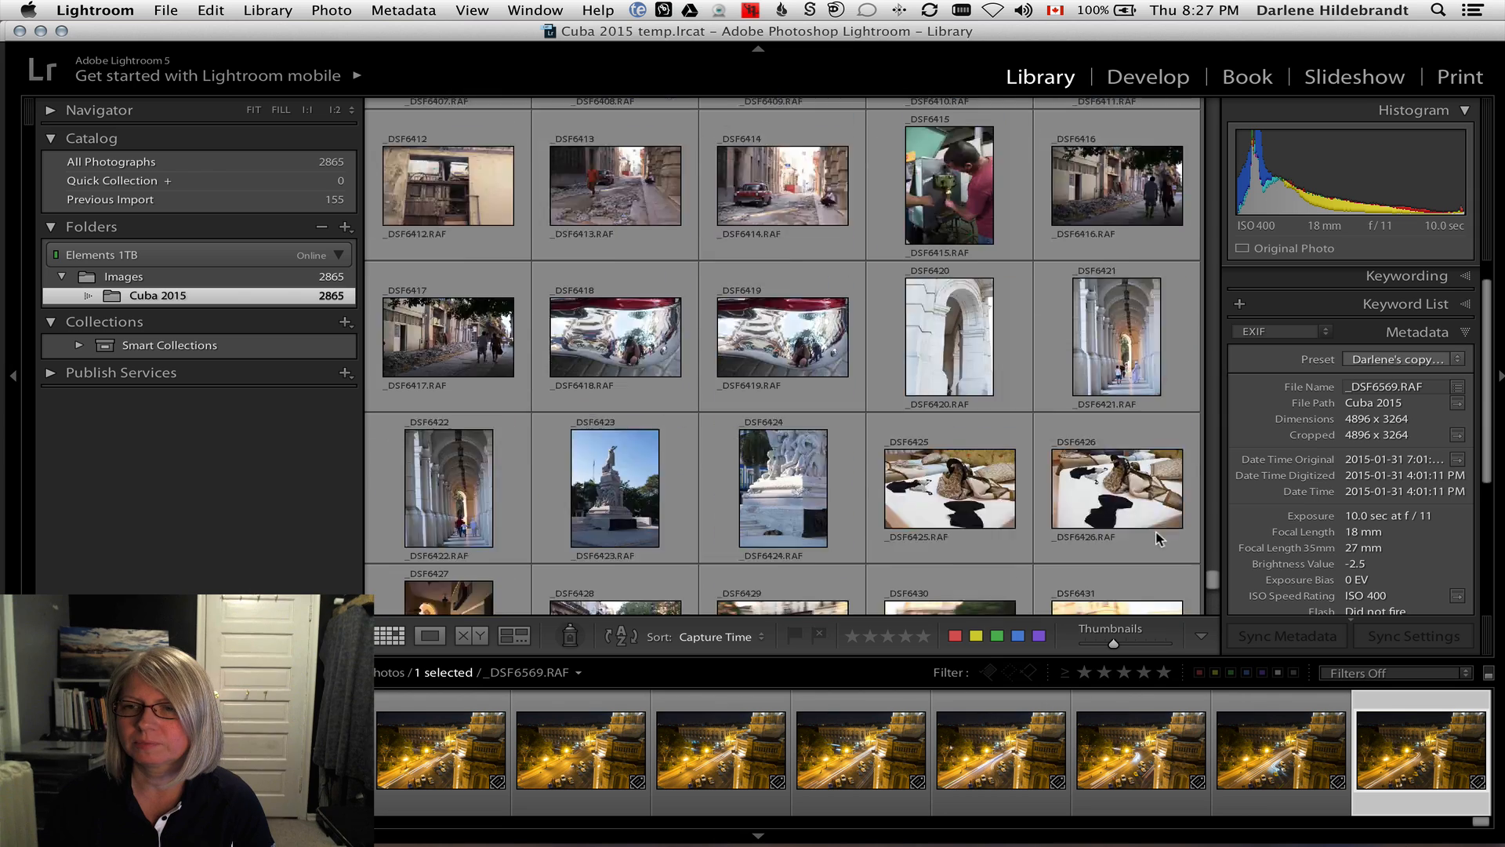
scroll(1202, 392, up, 20)
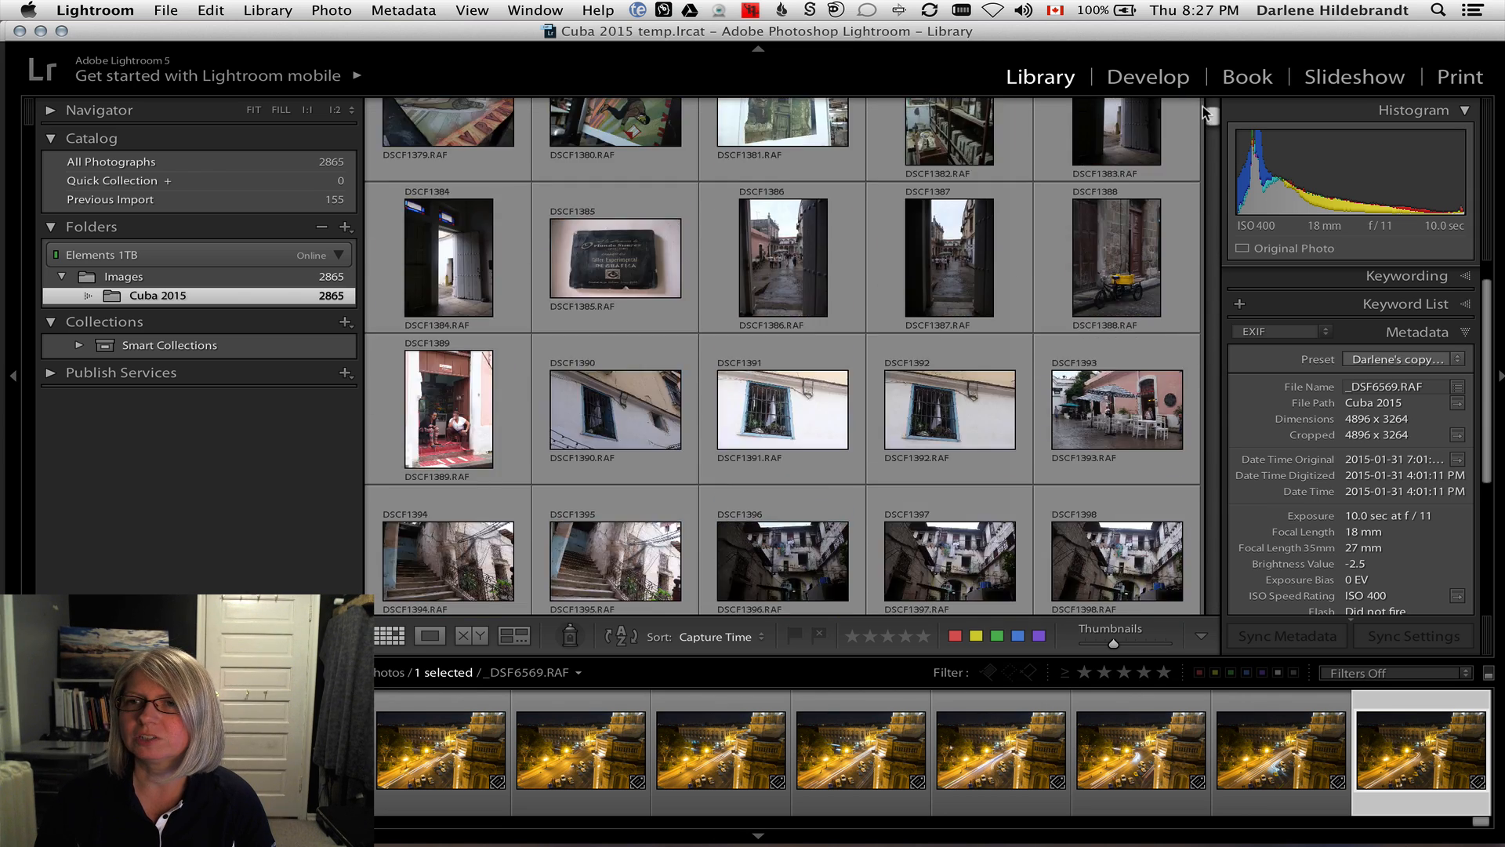
click(474, 187)
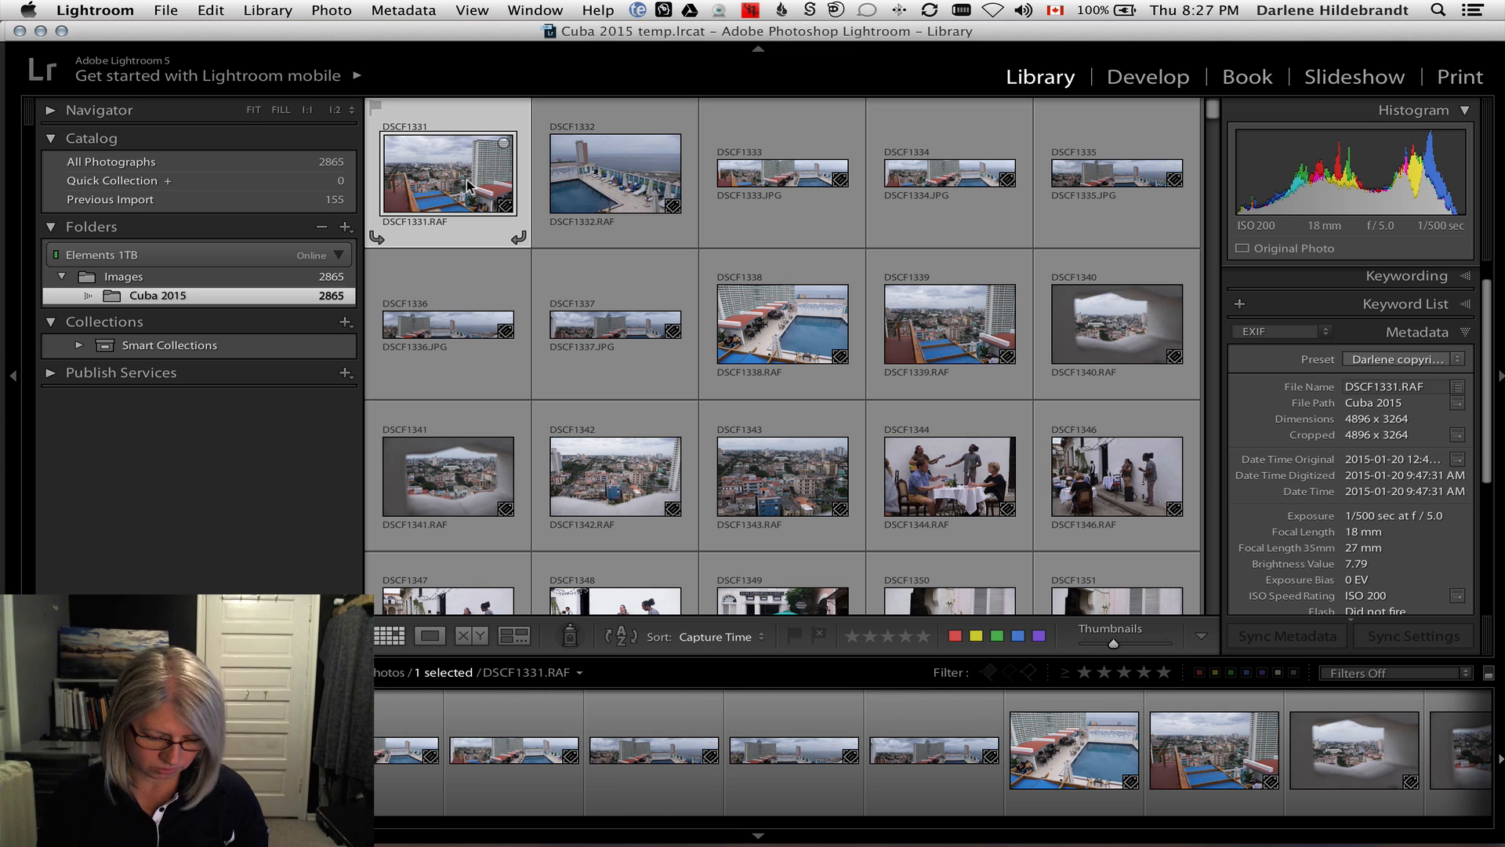
- Begin a batch rename of all photos in the folder using the shoot-date-4digits naming template
key(super+a)
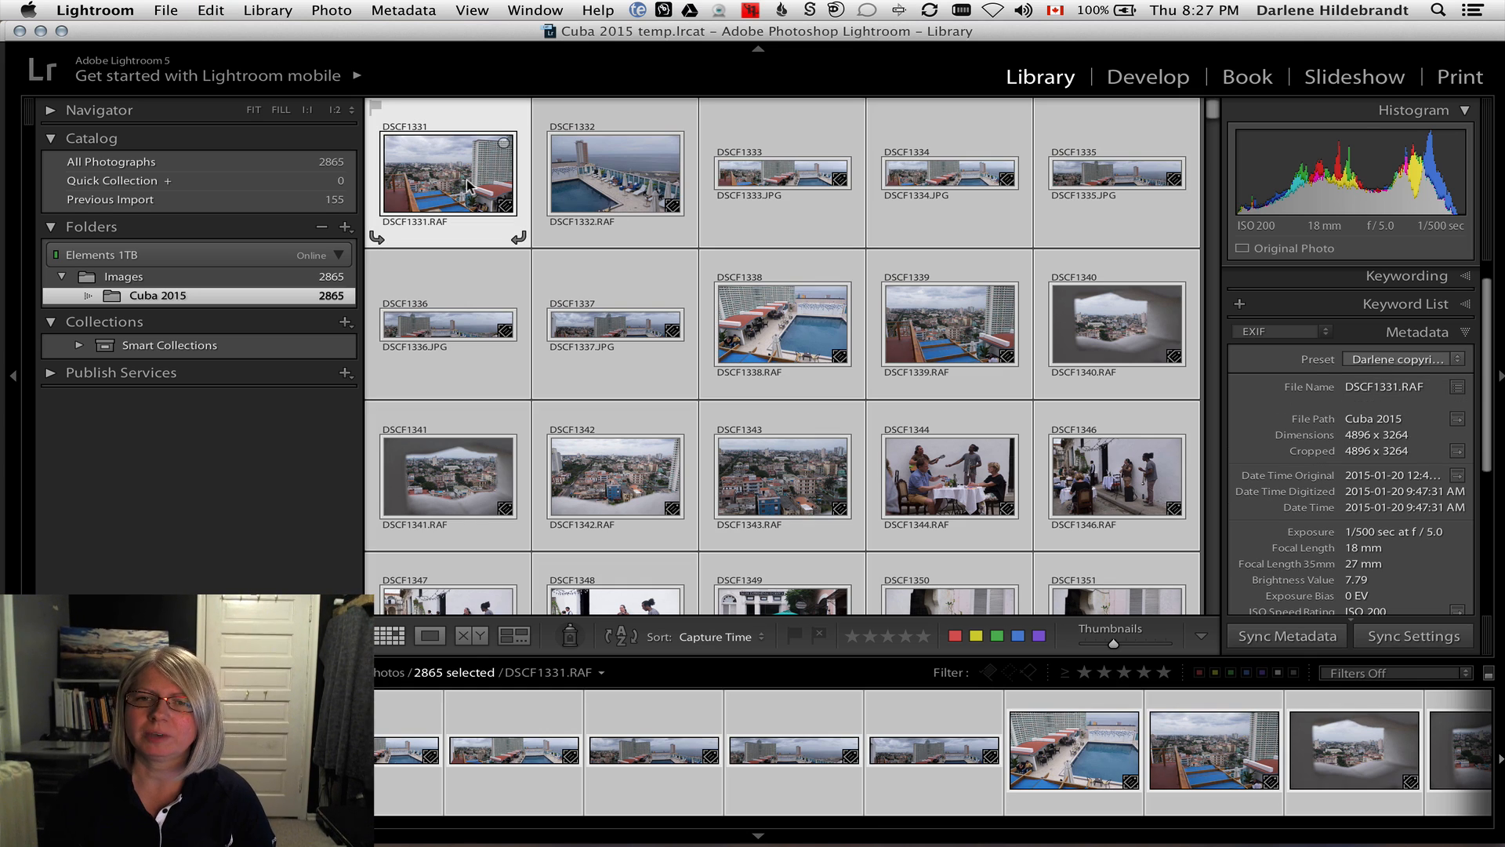
click(330, 10)
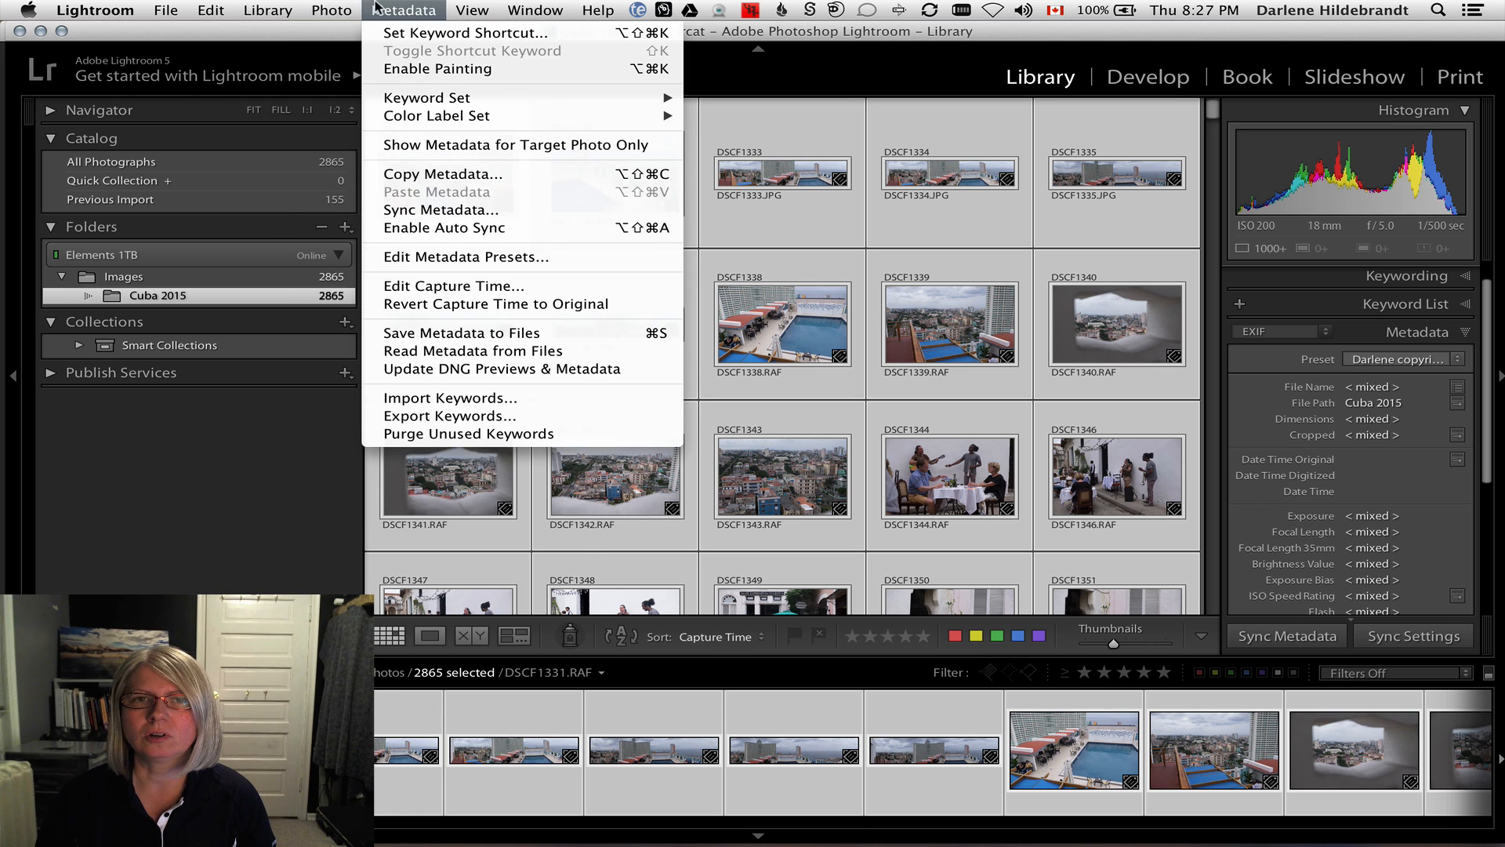
mouse_move(272, 8)
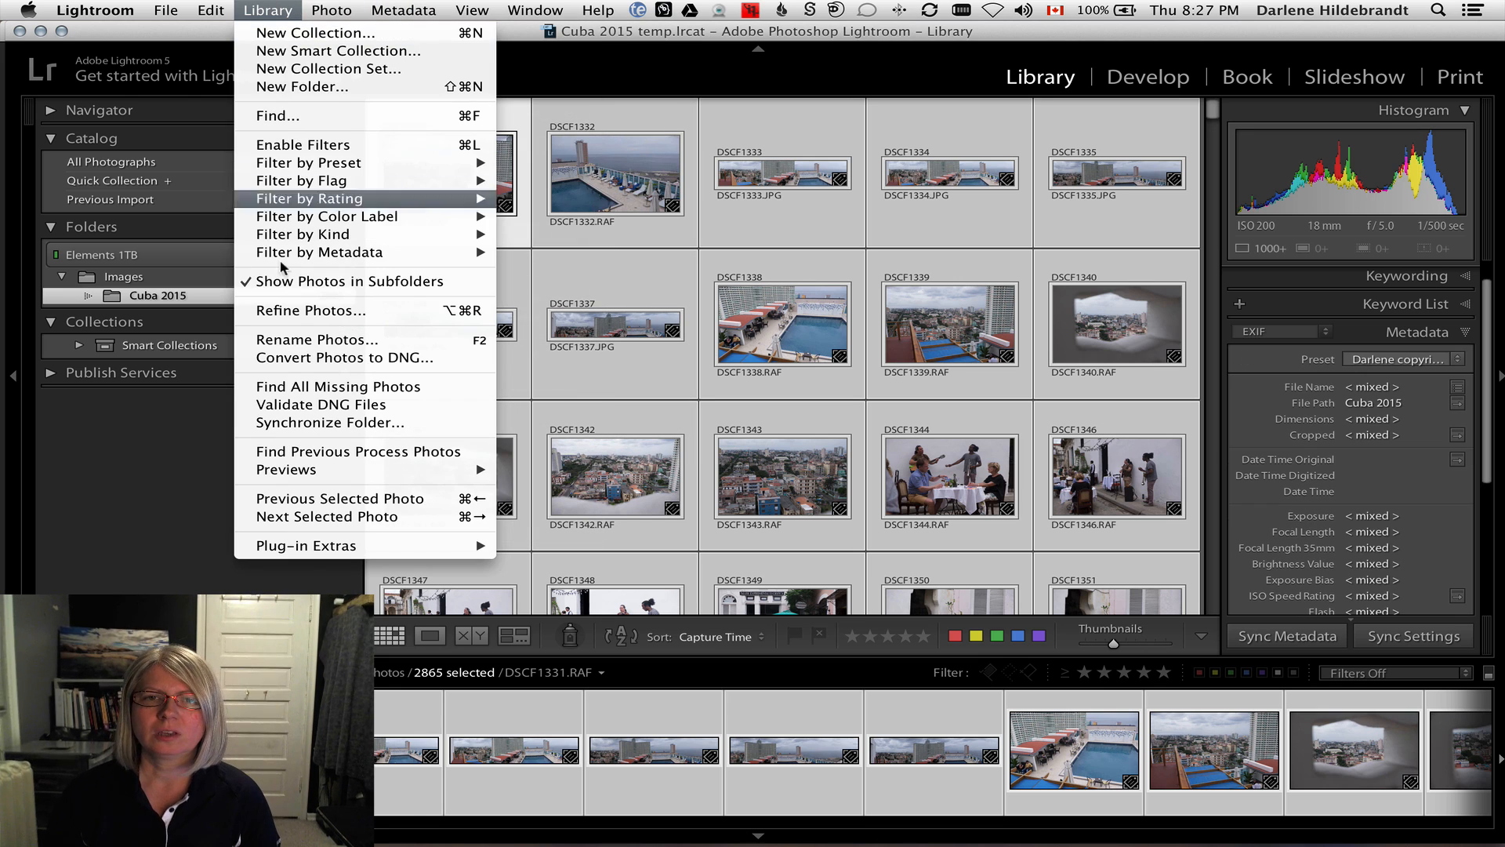
click(309, 340)
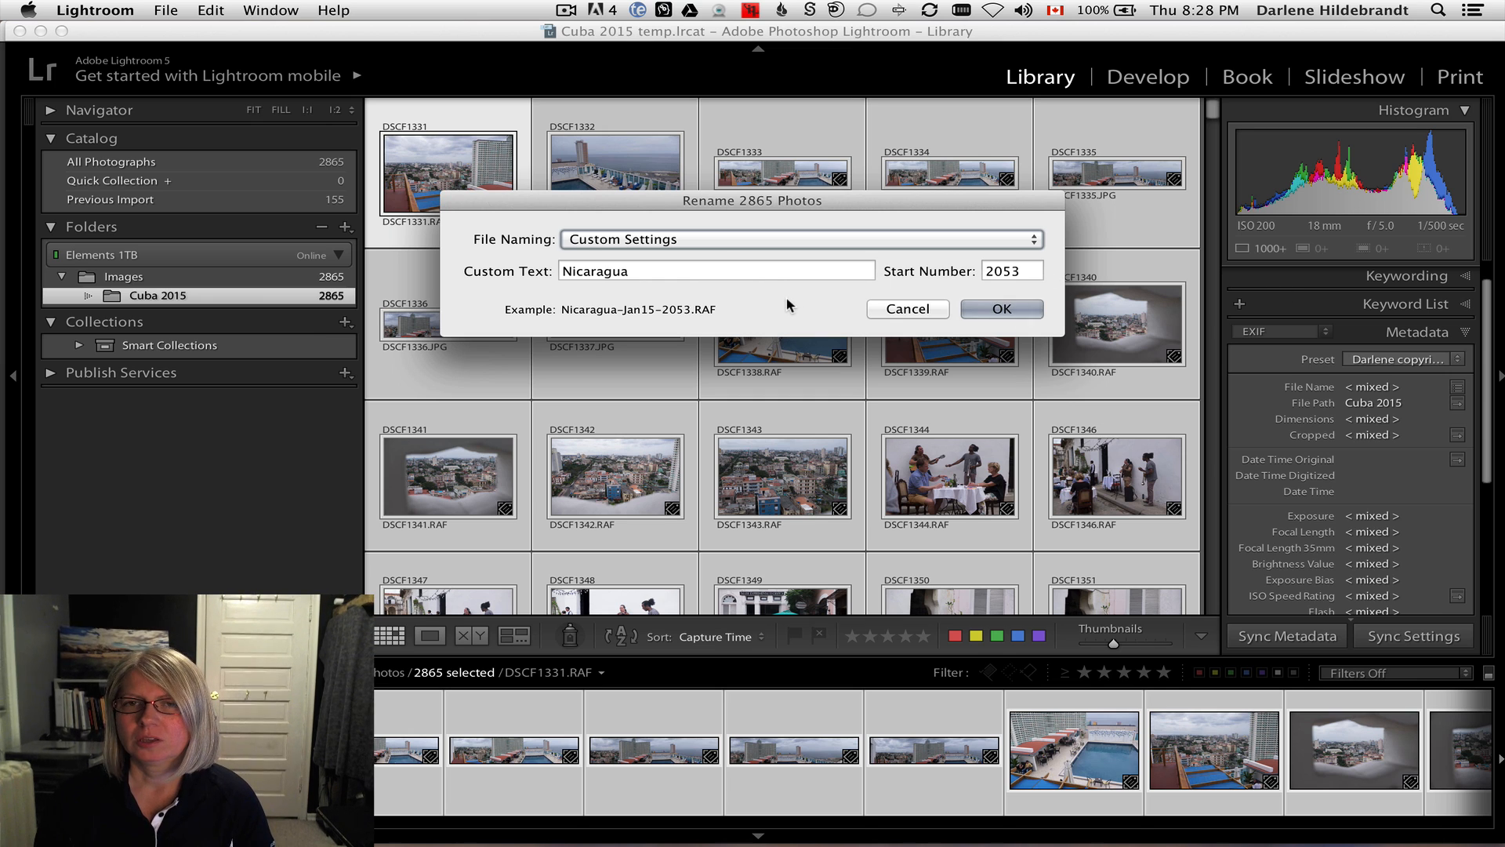
click(723, 241)
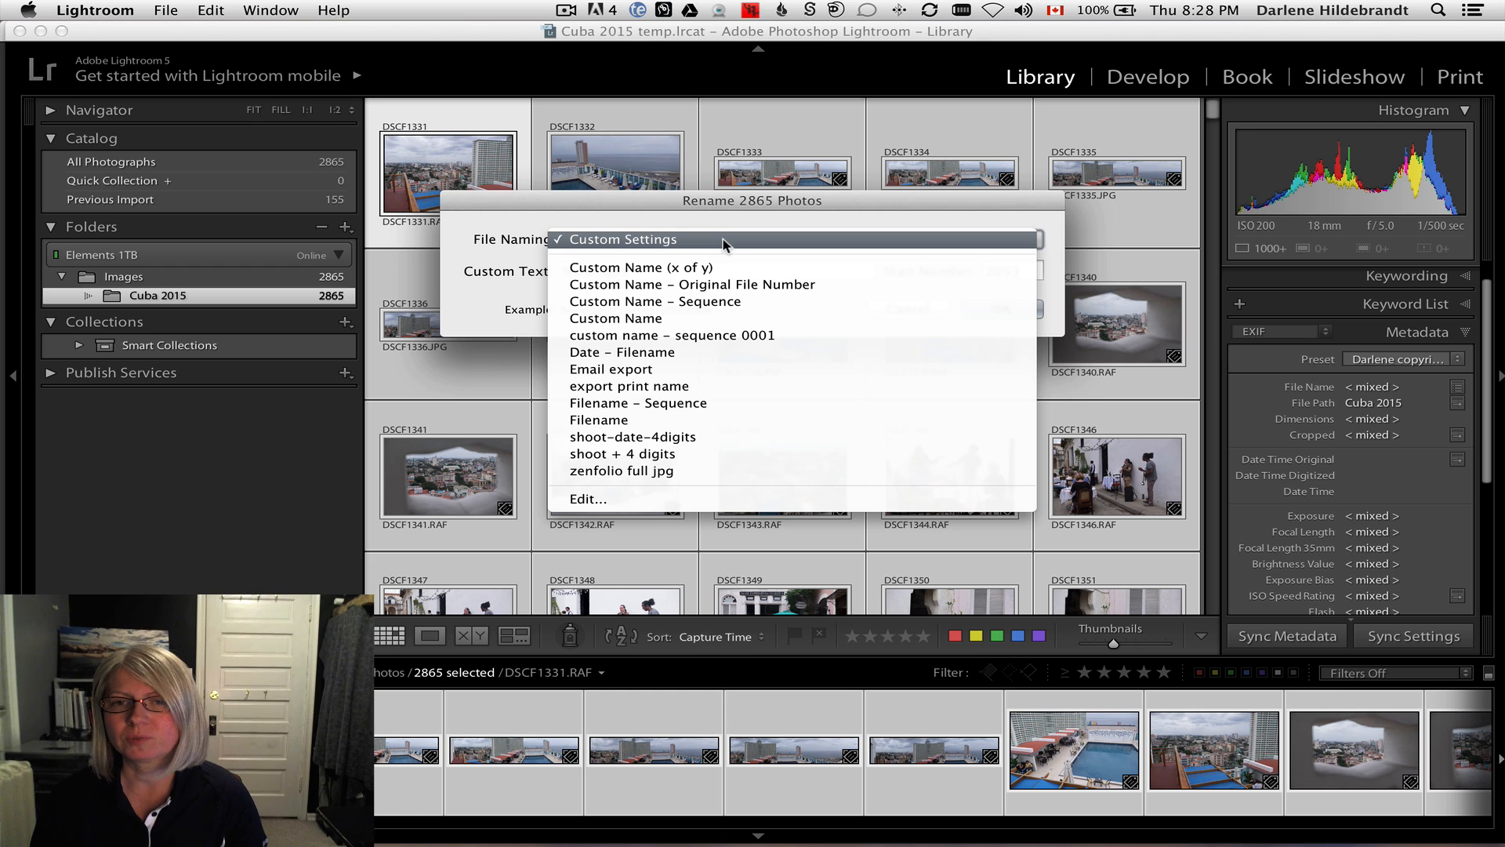
click(680, 443)
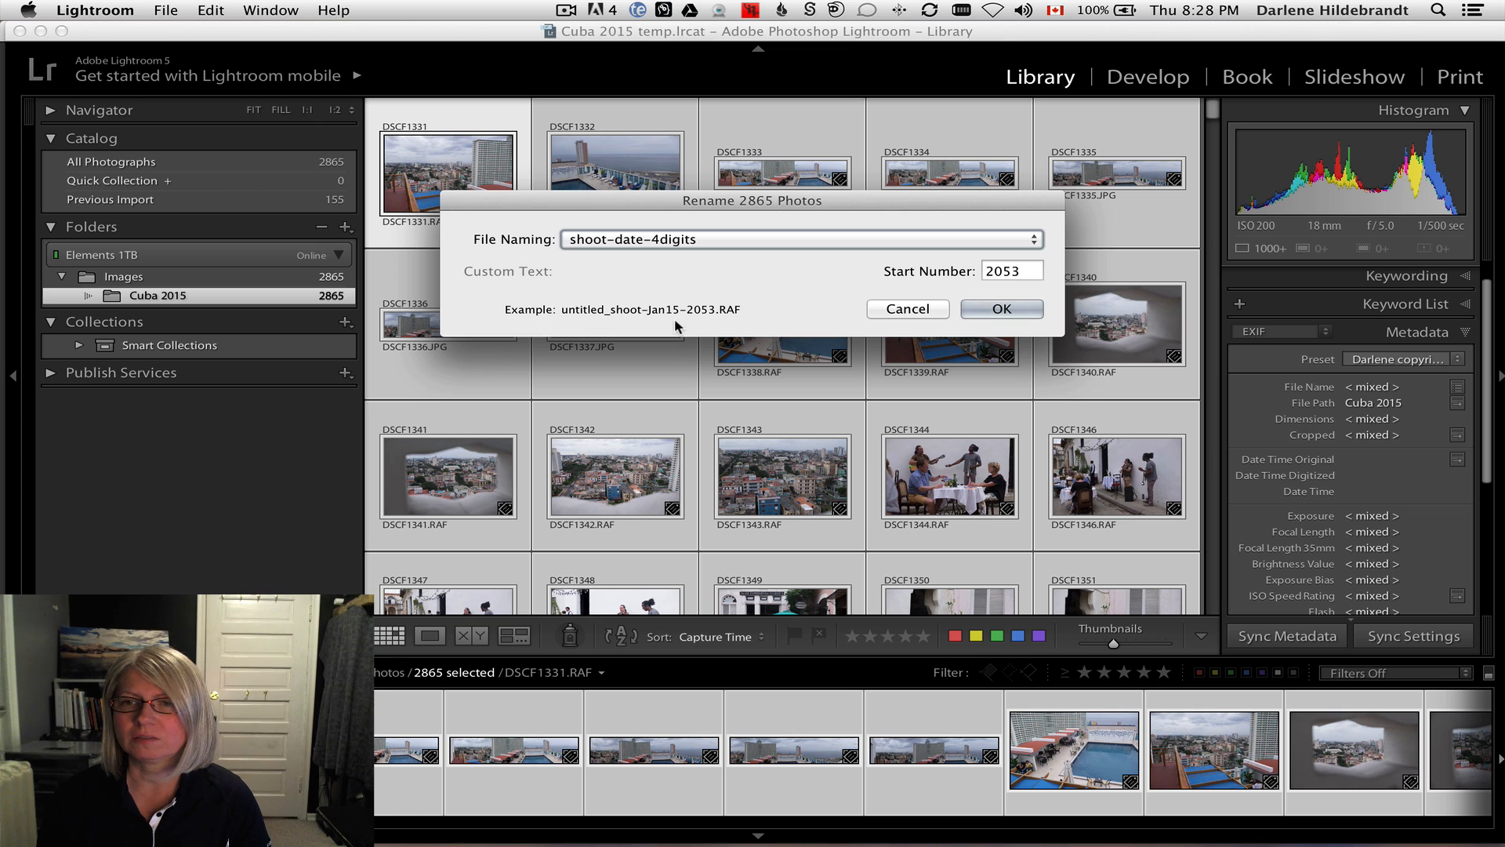
- Edit the filename template to start with Cuba, followed by the month, two-digit year and four-digit sequence number
click(635, 240)
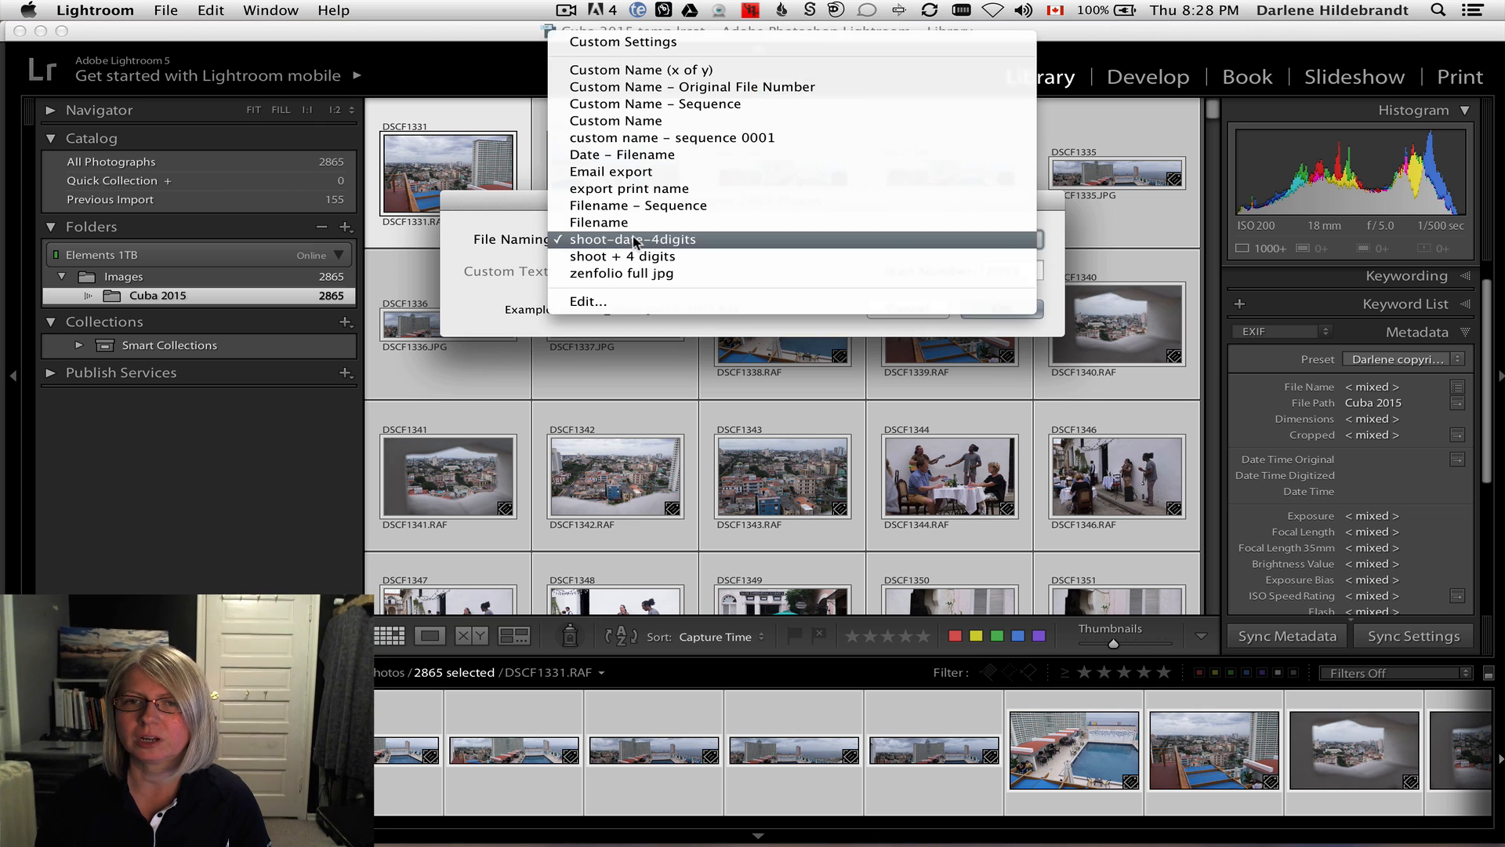
click(631, 301)
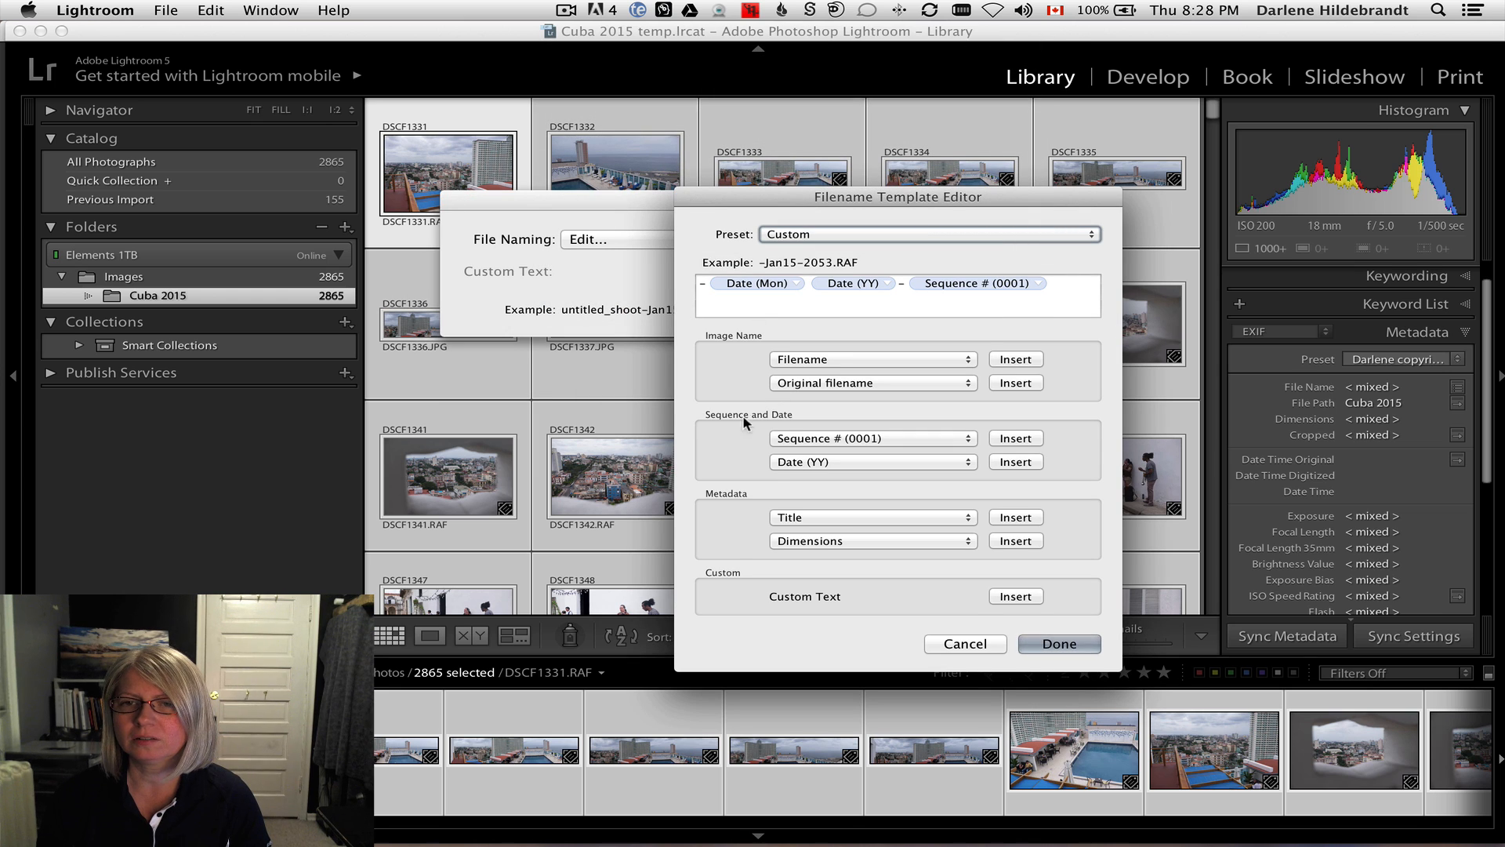
click(698, 283)
text(Cub)
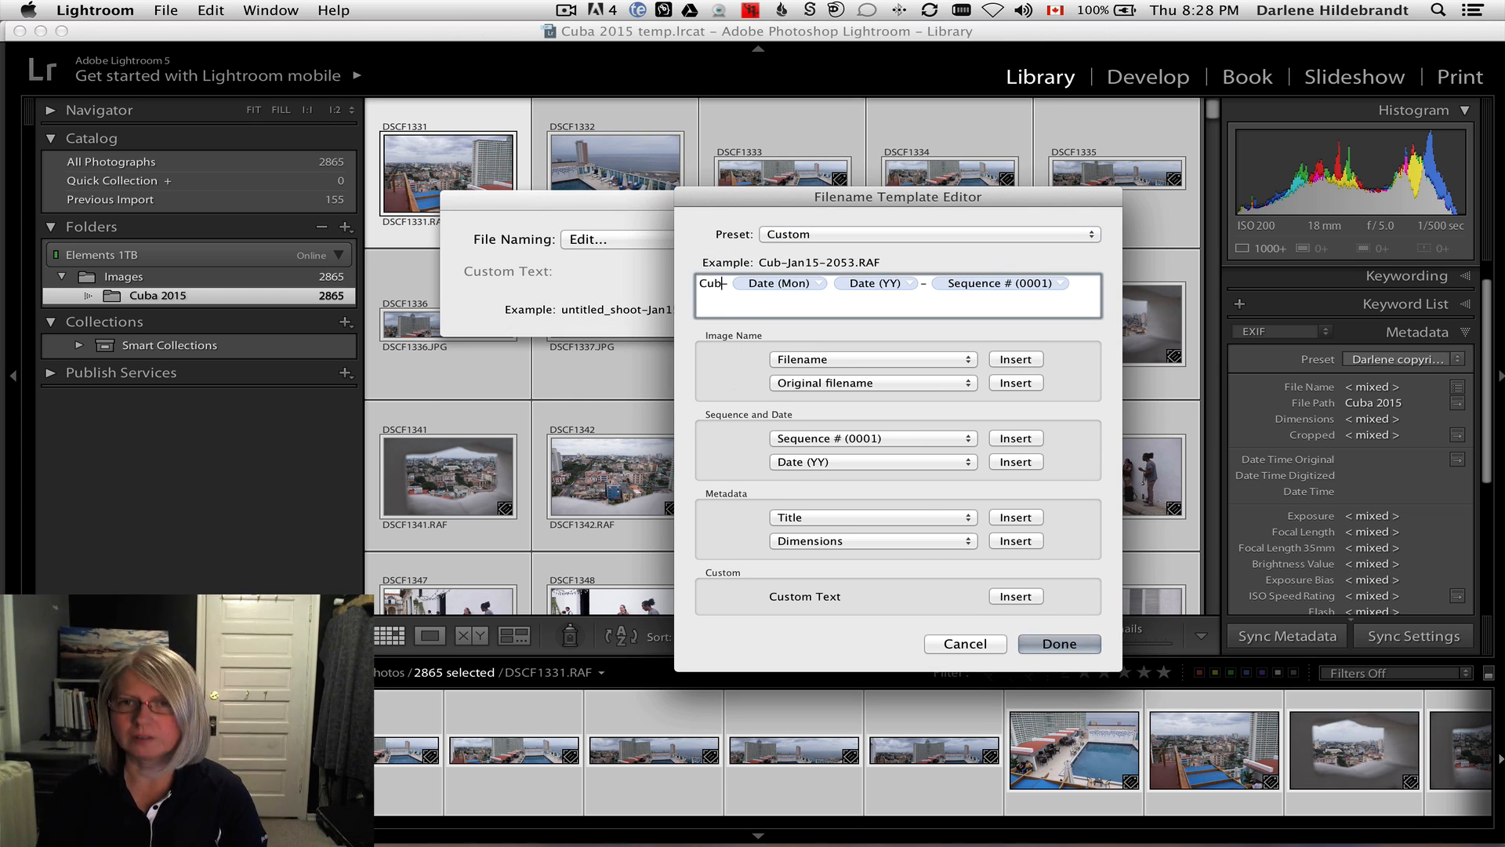
text(a)
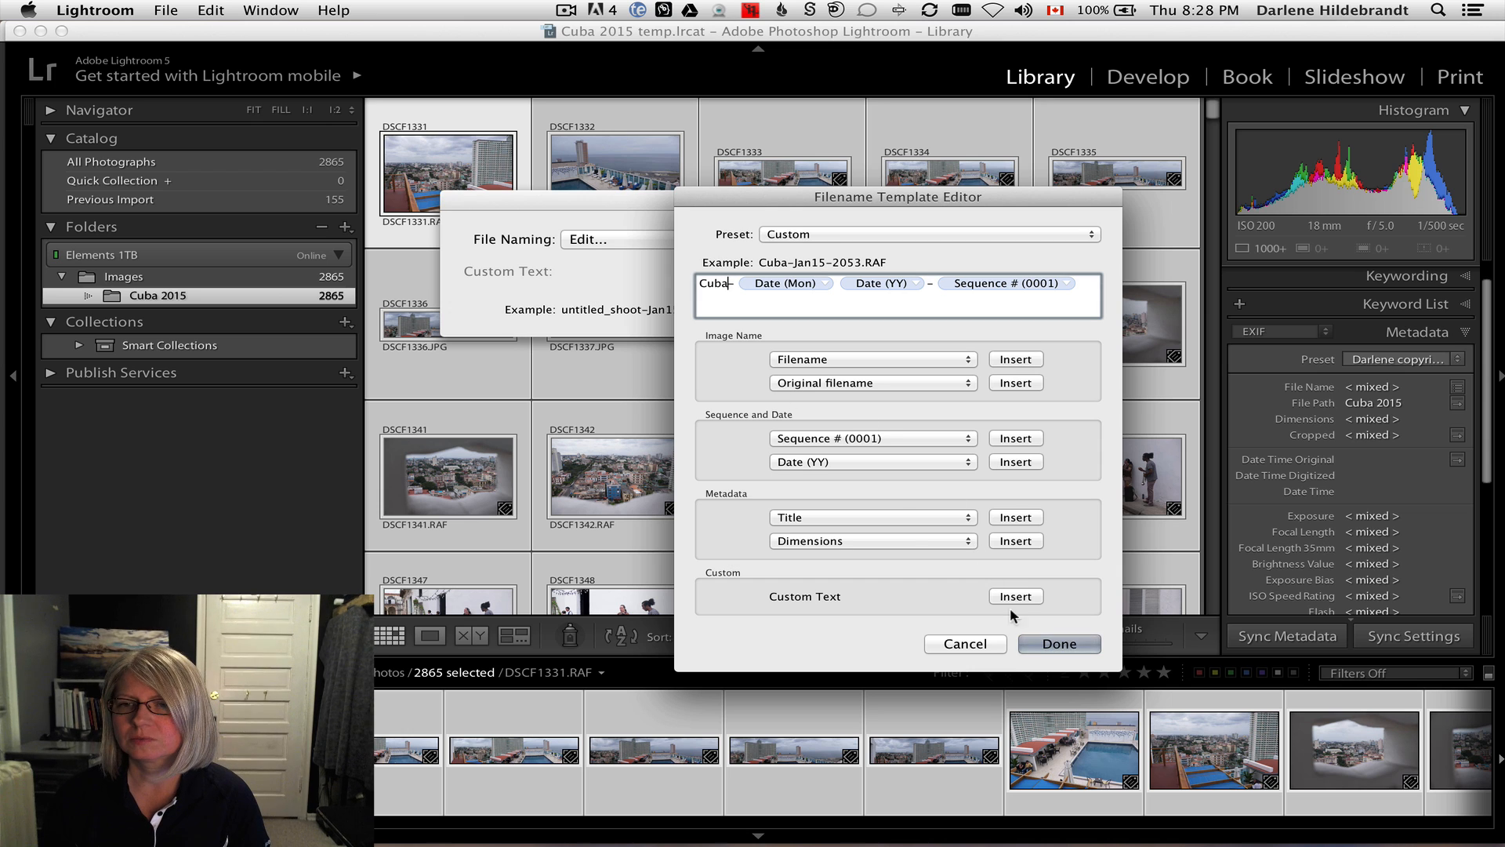
click(1054, 641)
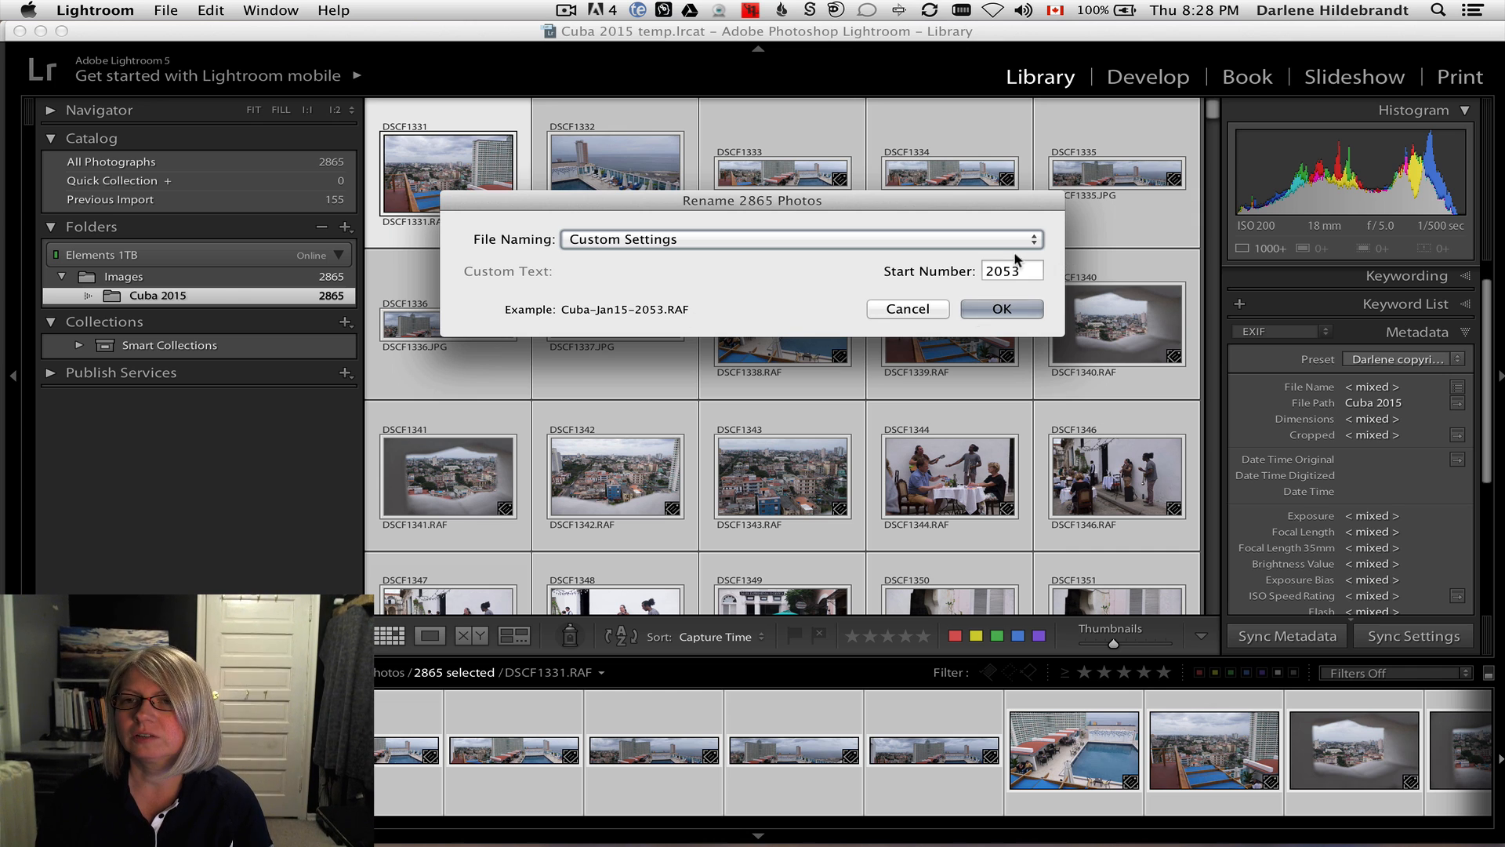
- Set the batch rename's start number to 1, and cancel the rename
double_click(991, 269)
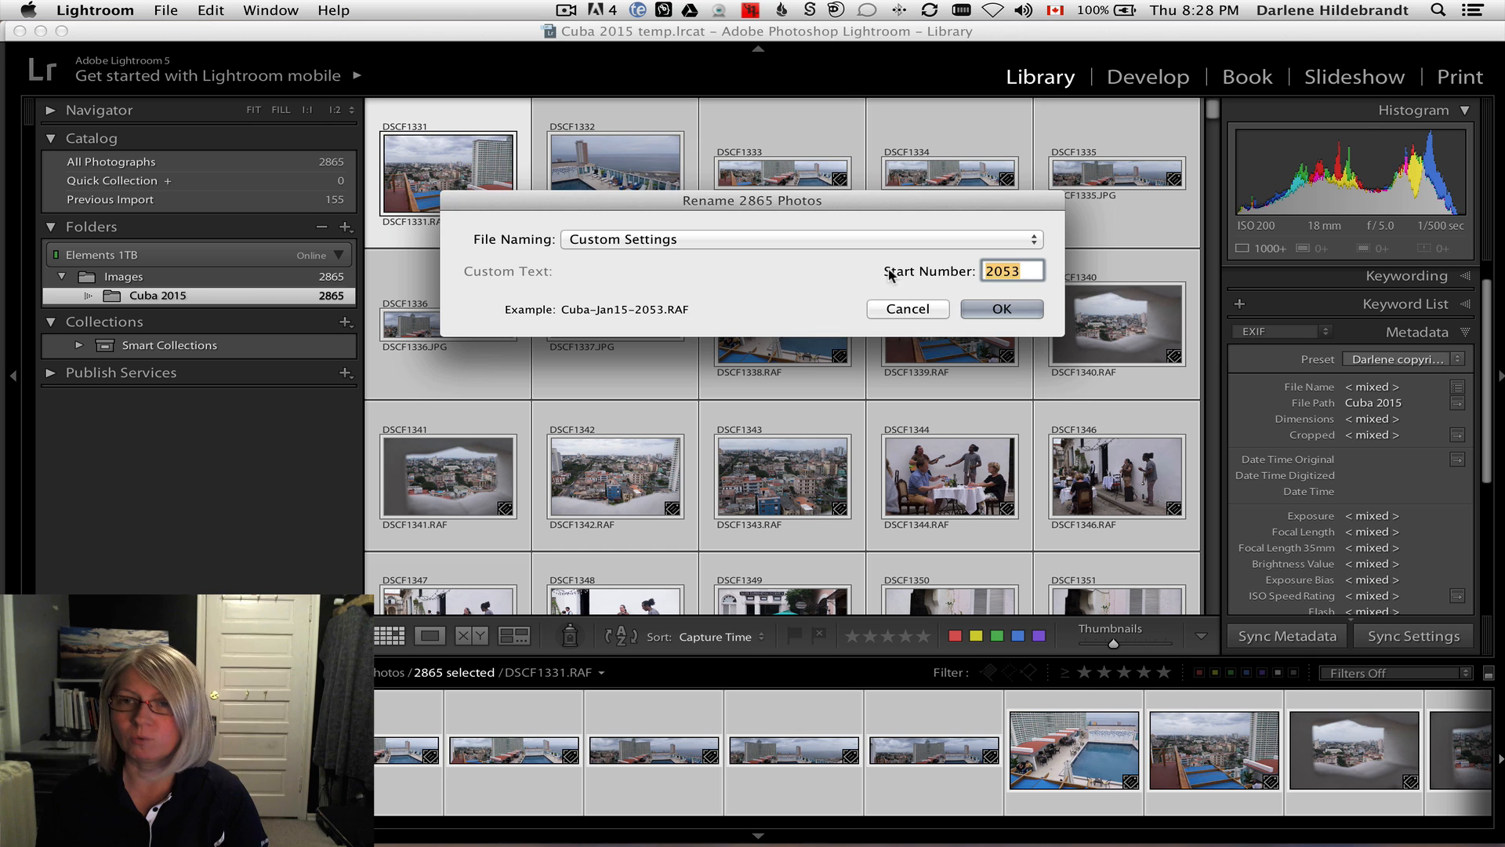
text(1)
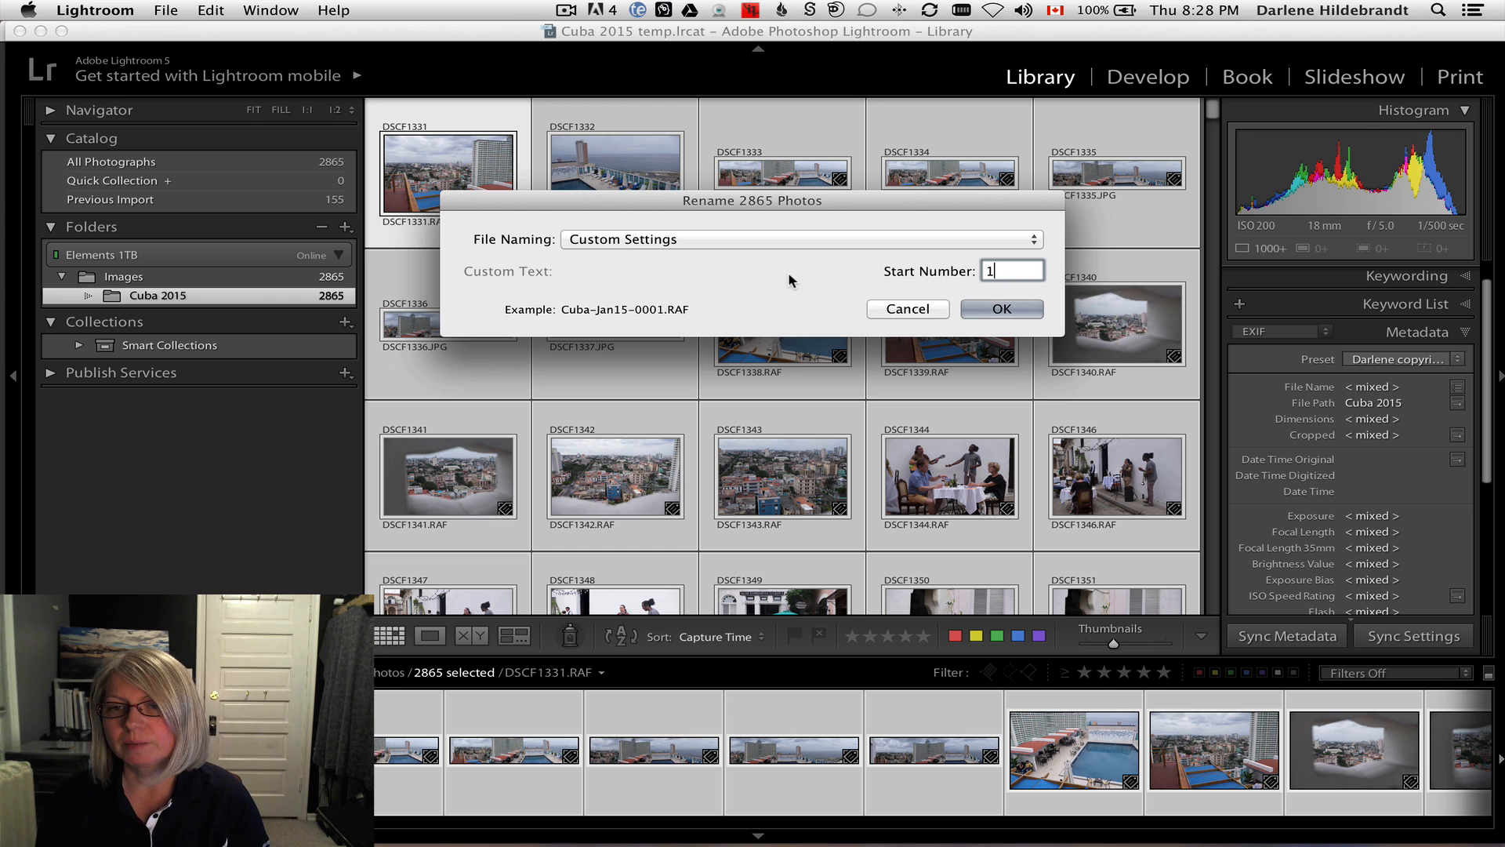
click(904, 309)
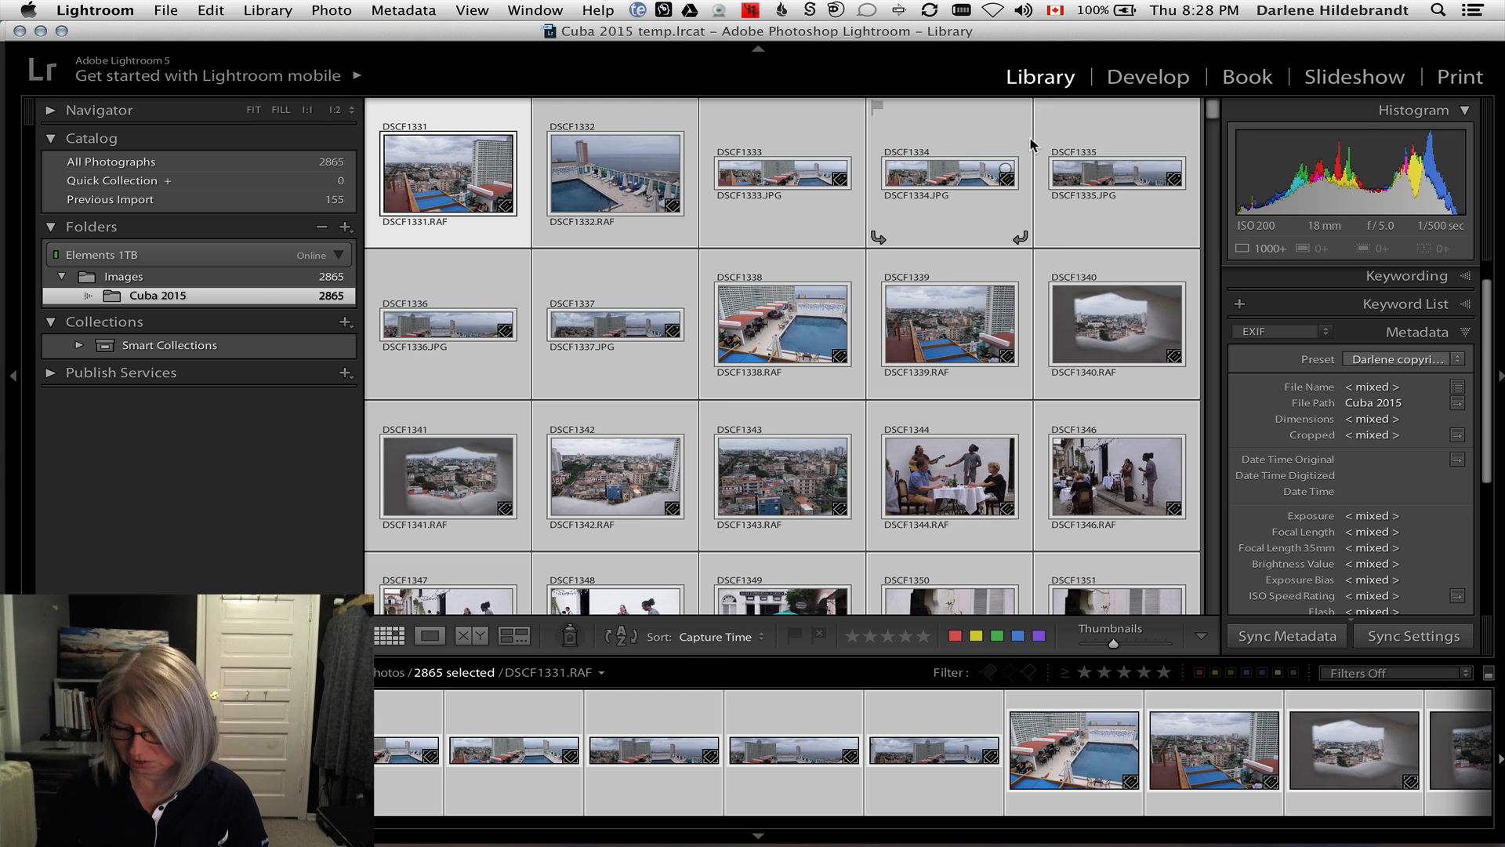
- Show the library filter bar with its metadata filter and apply the Default Columns preset
key(backslash)
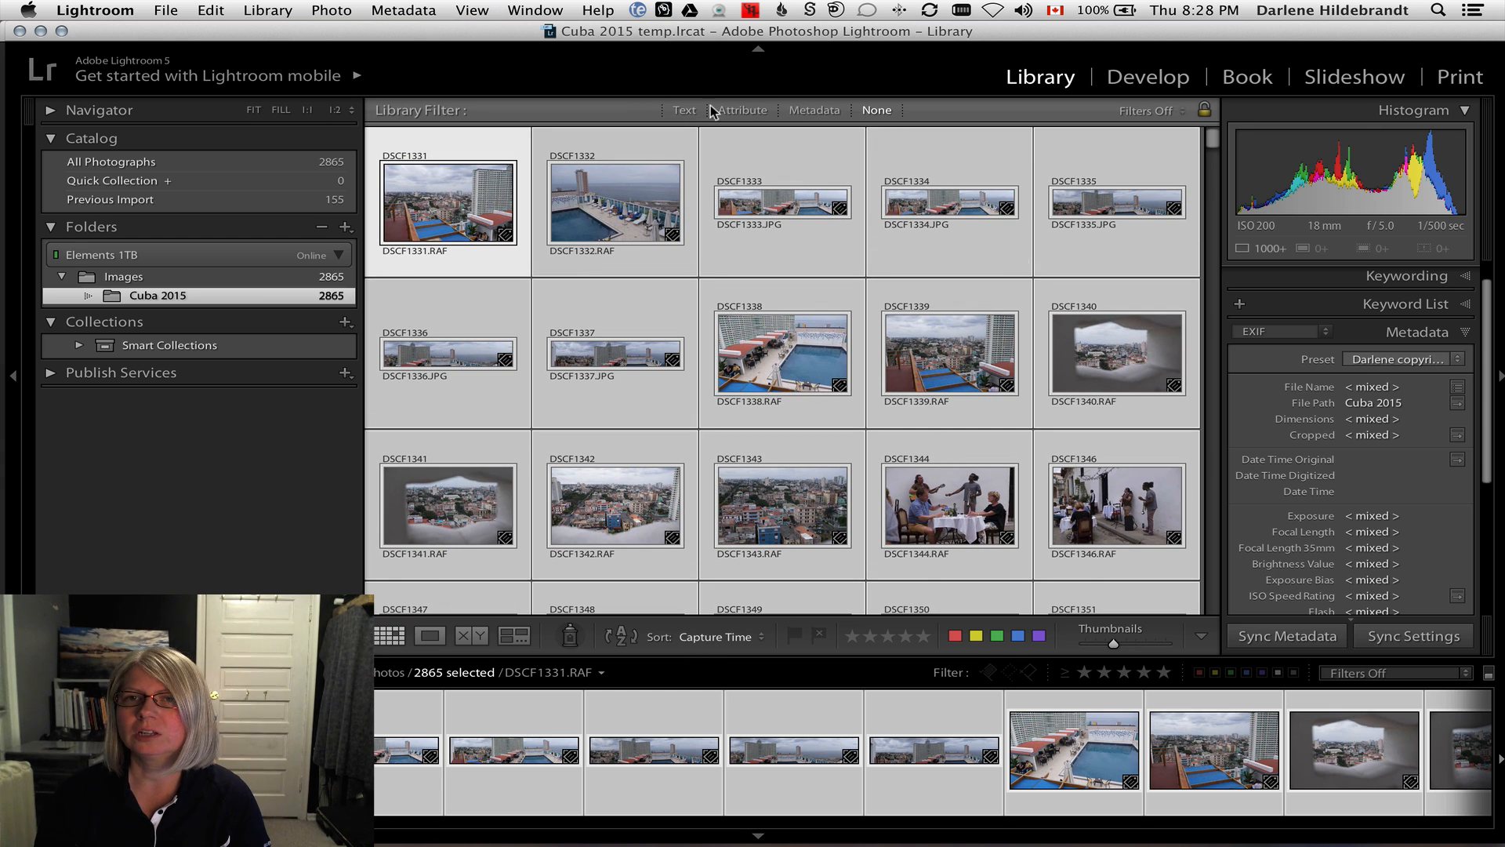
click(755, 111)
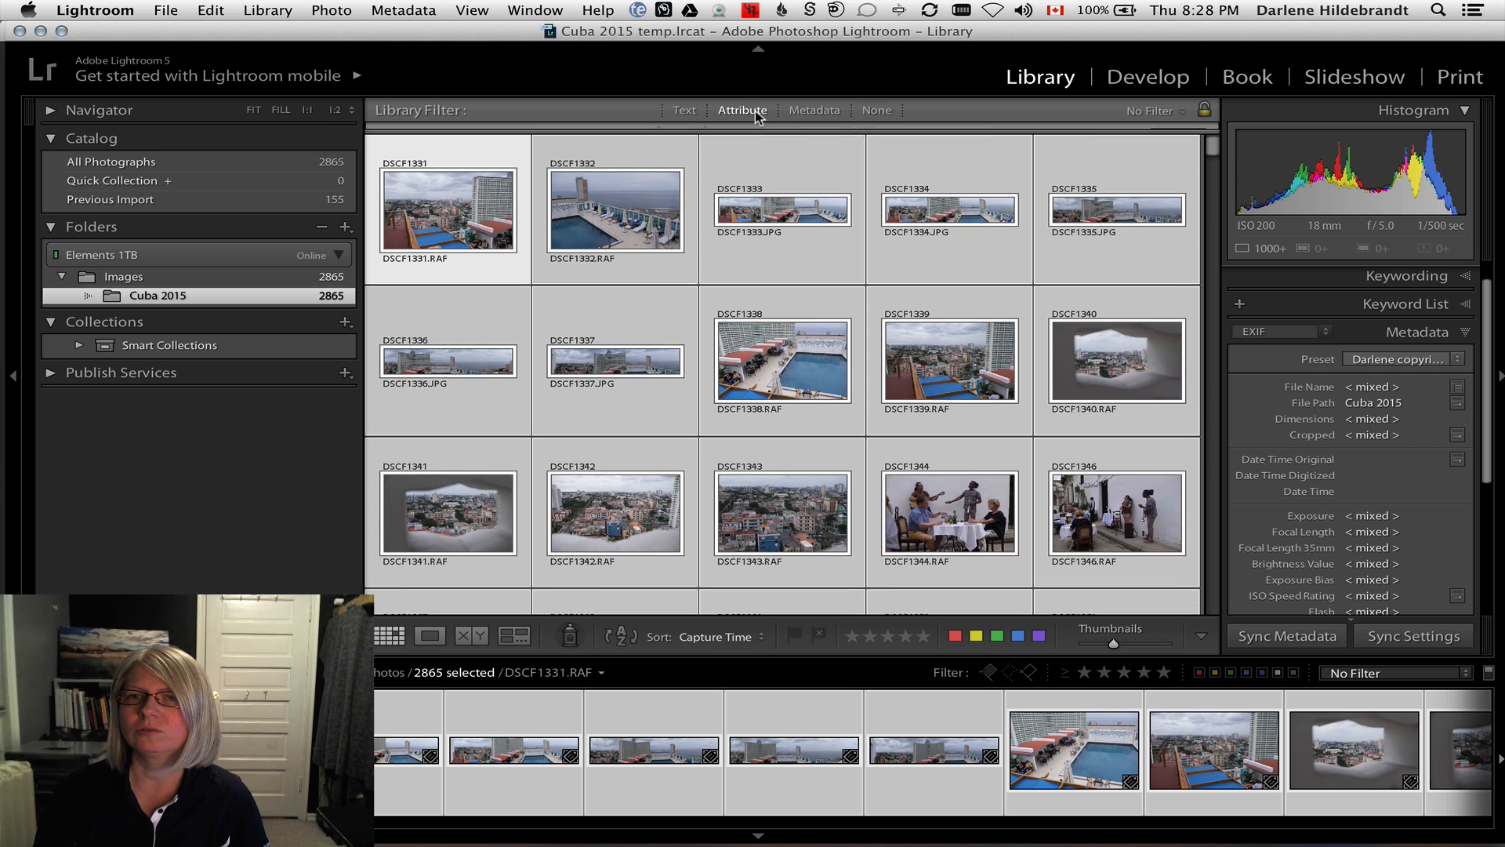
click(813, 111)
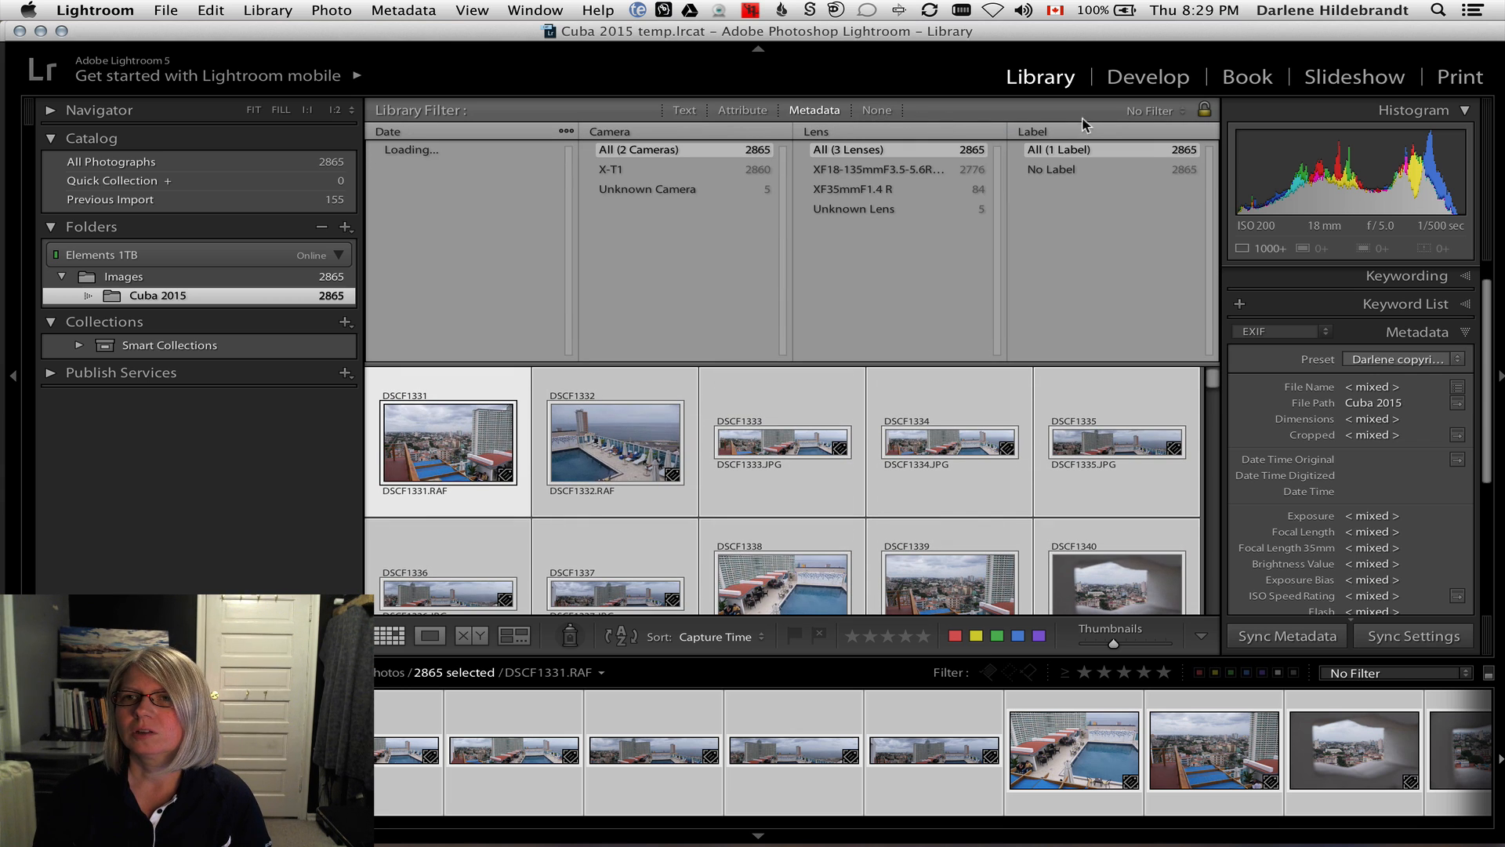
click(1150, 112)
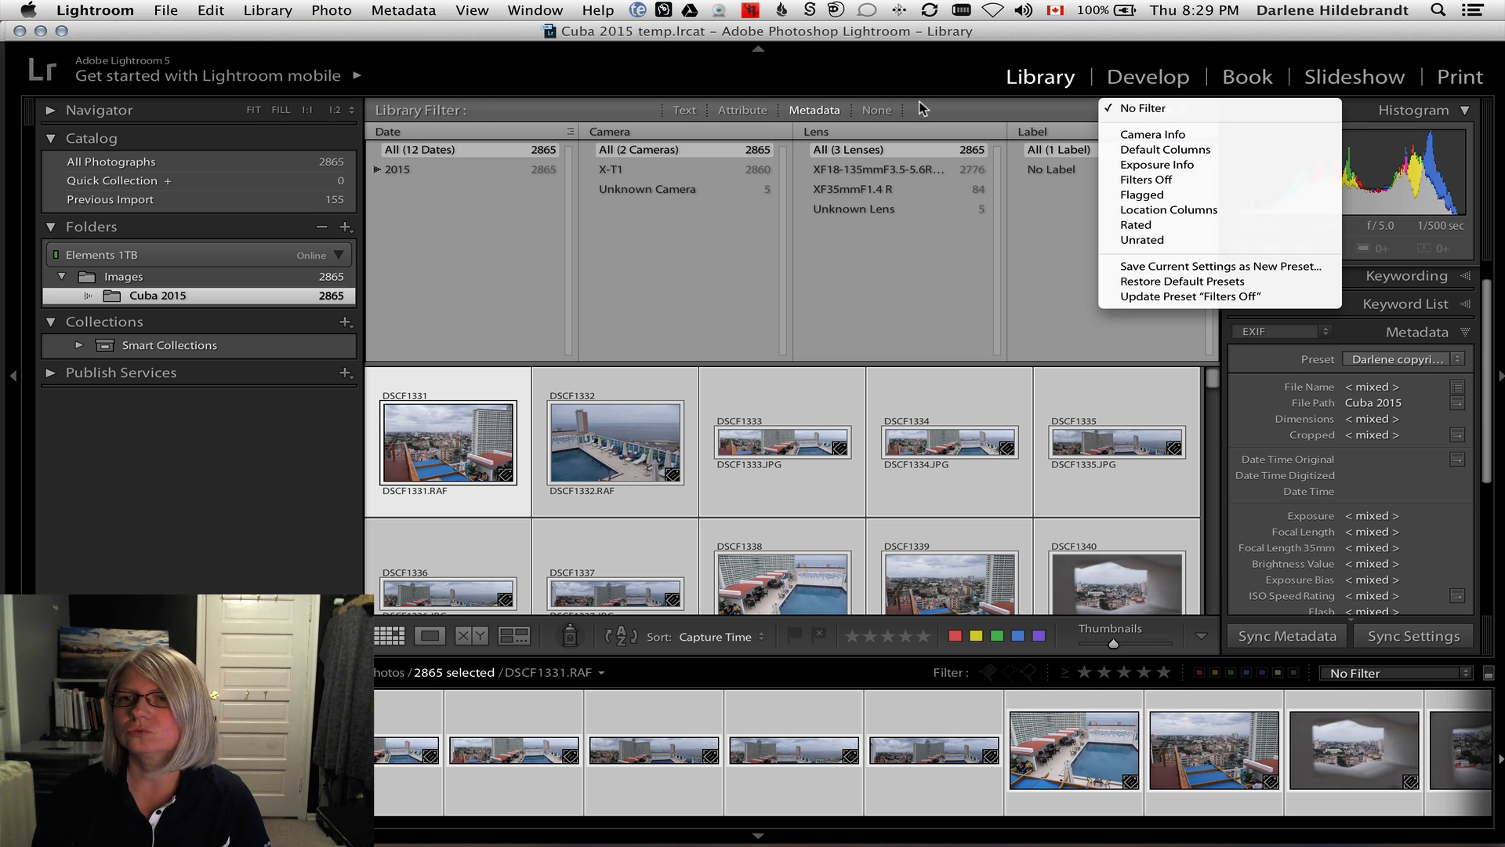
click(1168, 150)
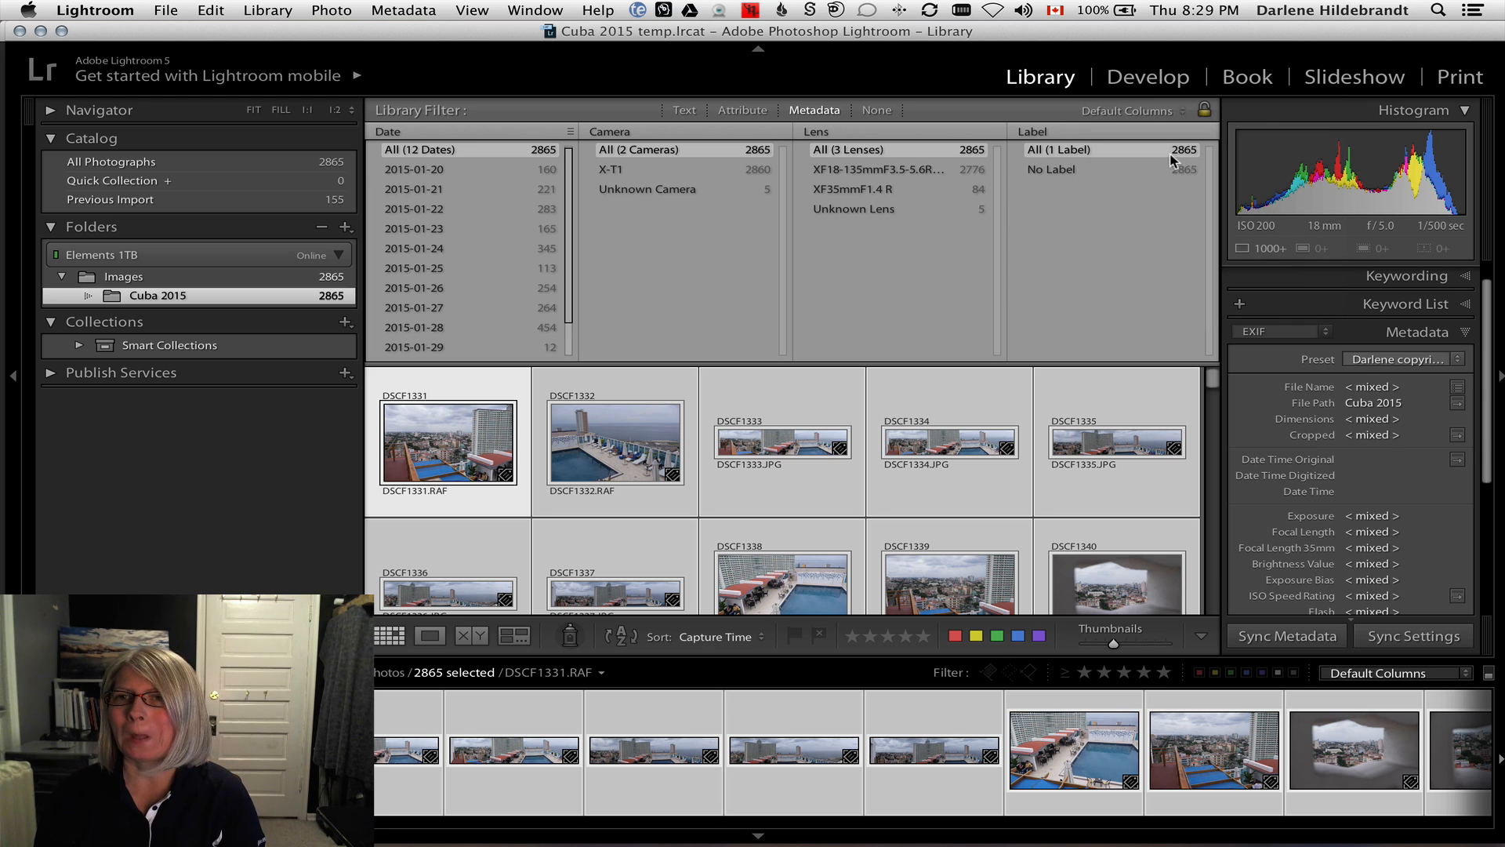
- Replace the Label column of the metadata filter with File Type and filter the folder to Raw files
click(1047, 131)
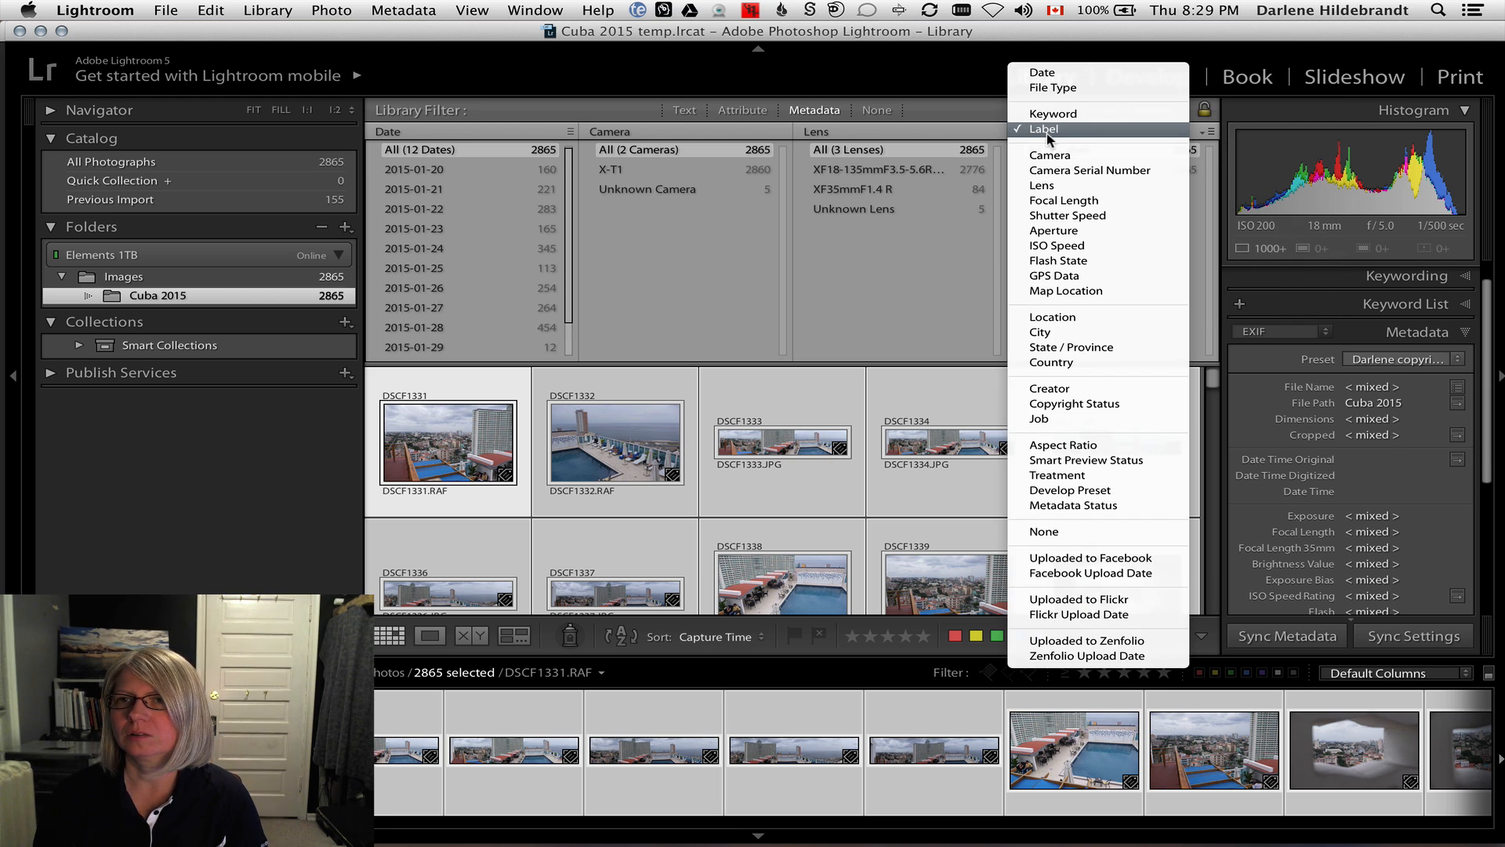
click(1050, 88)
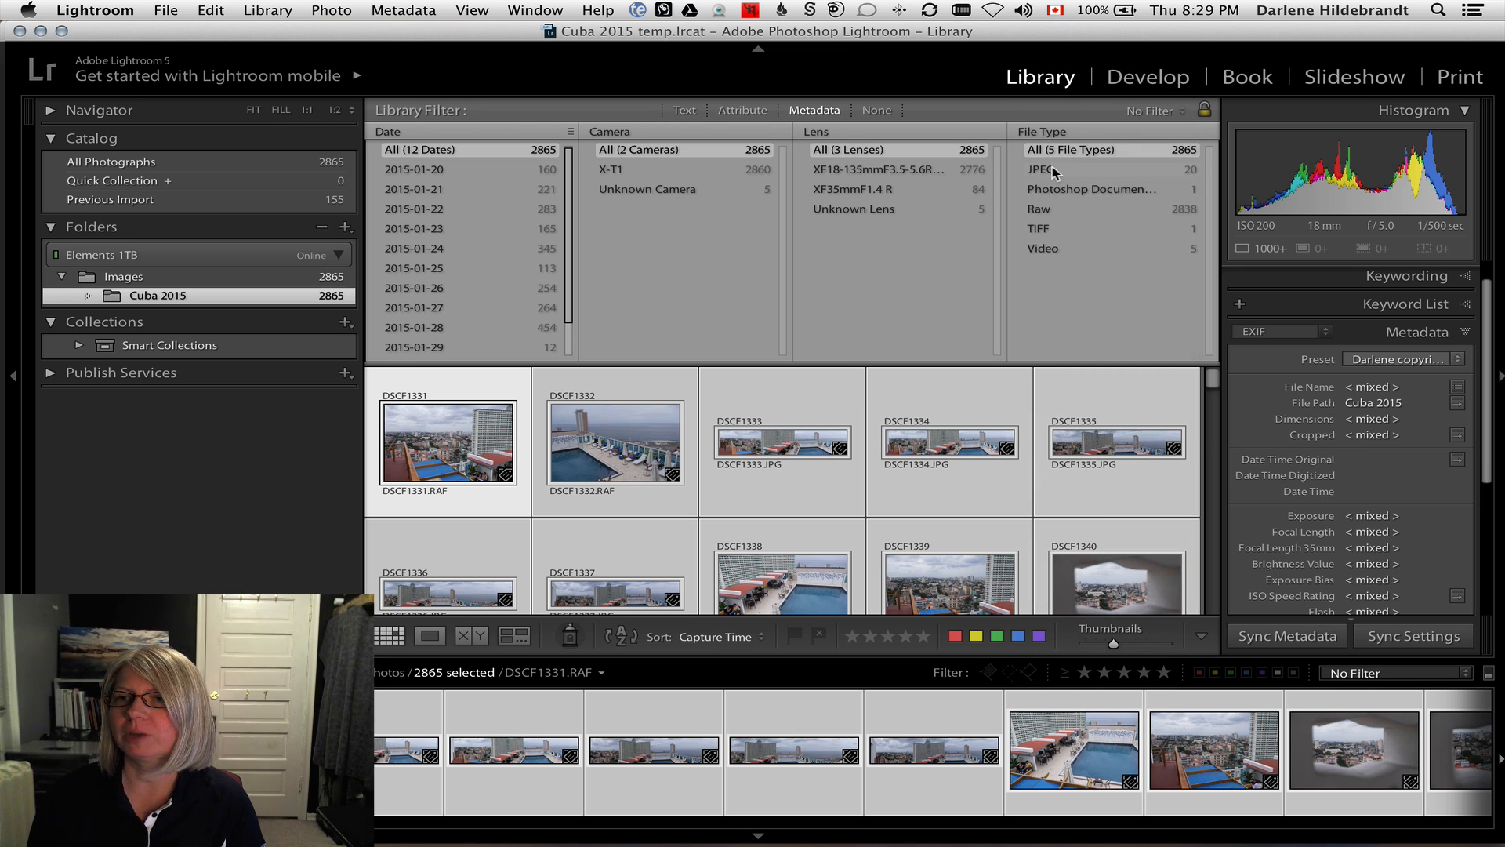
click(1052, 209)
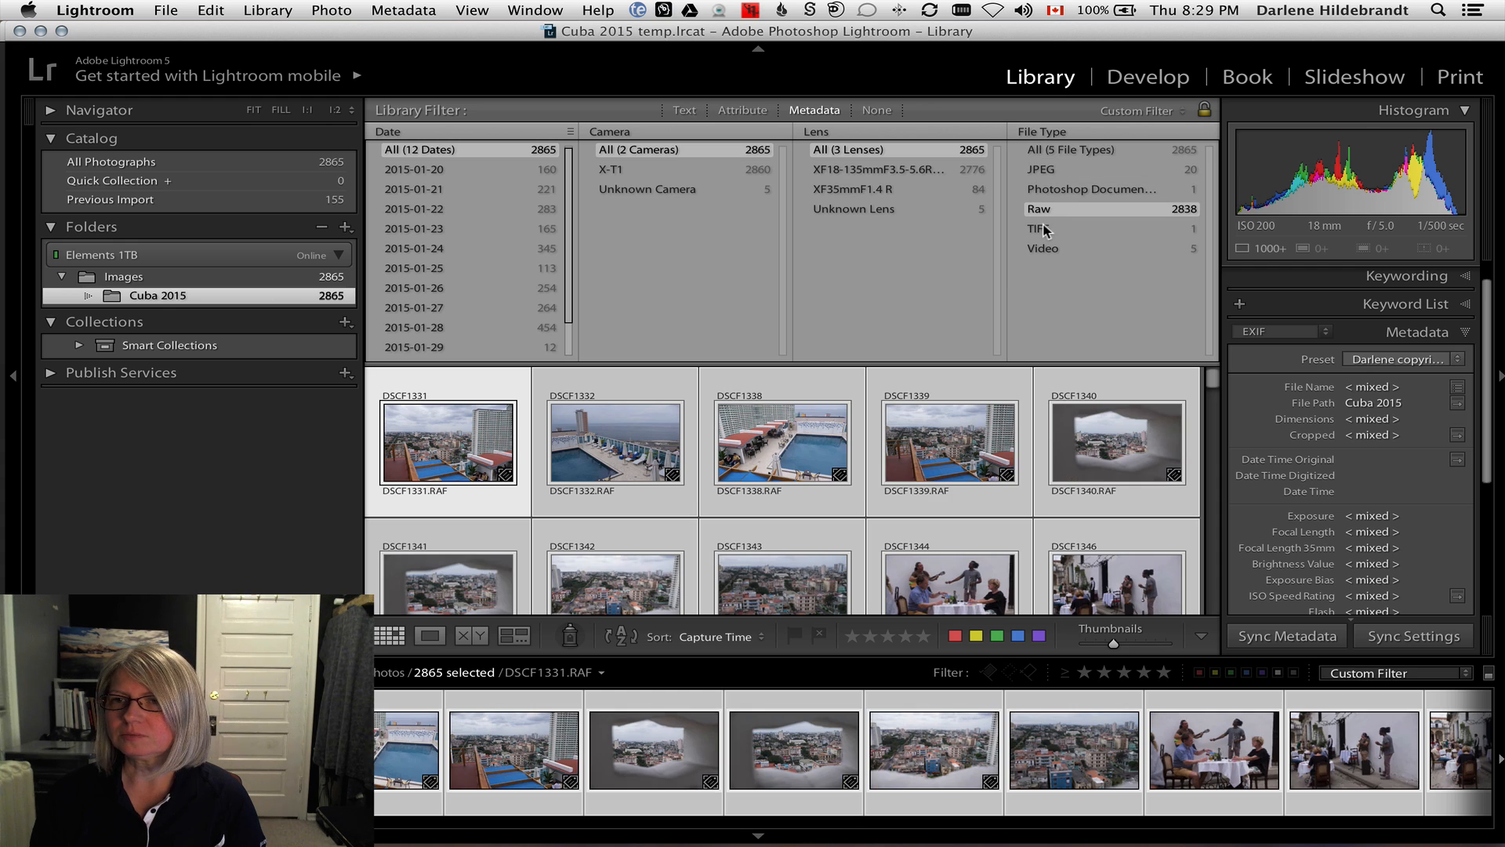
- Compare the TIFF and Raw file type filters, and view the Photoshop document on its own
click(1049, 229)
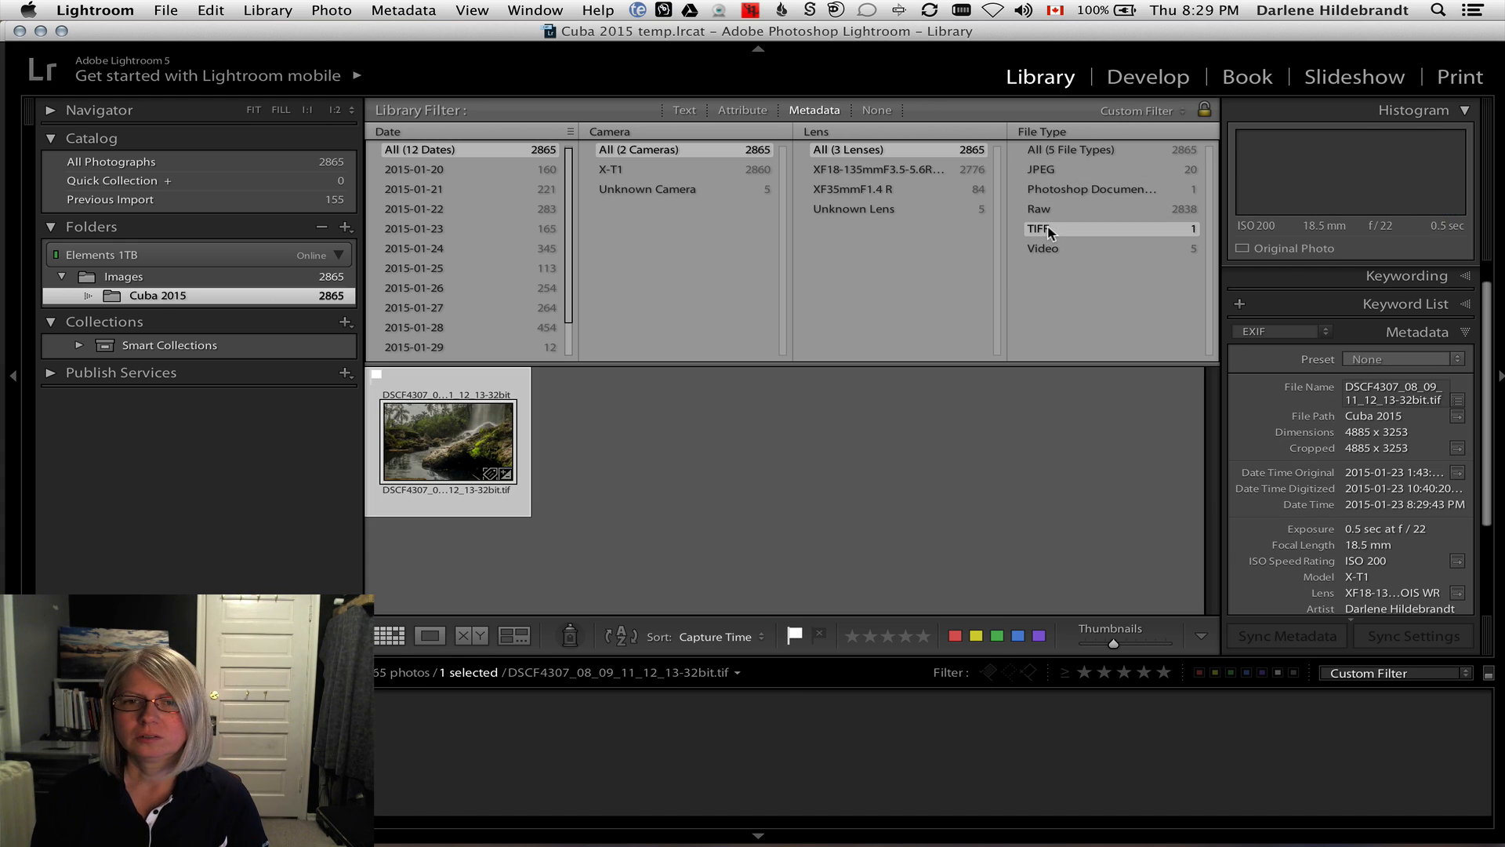
click(1050, 207)
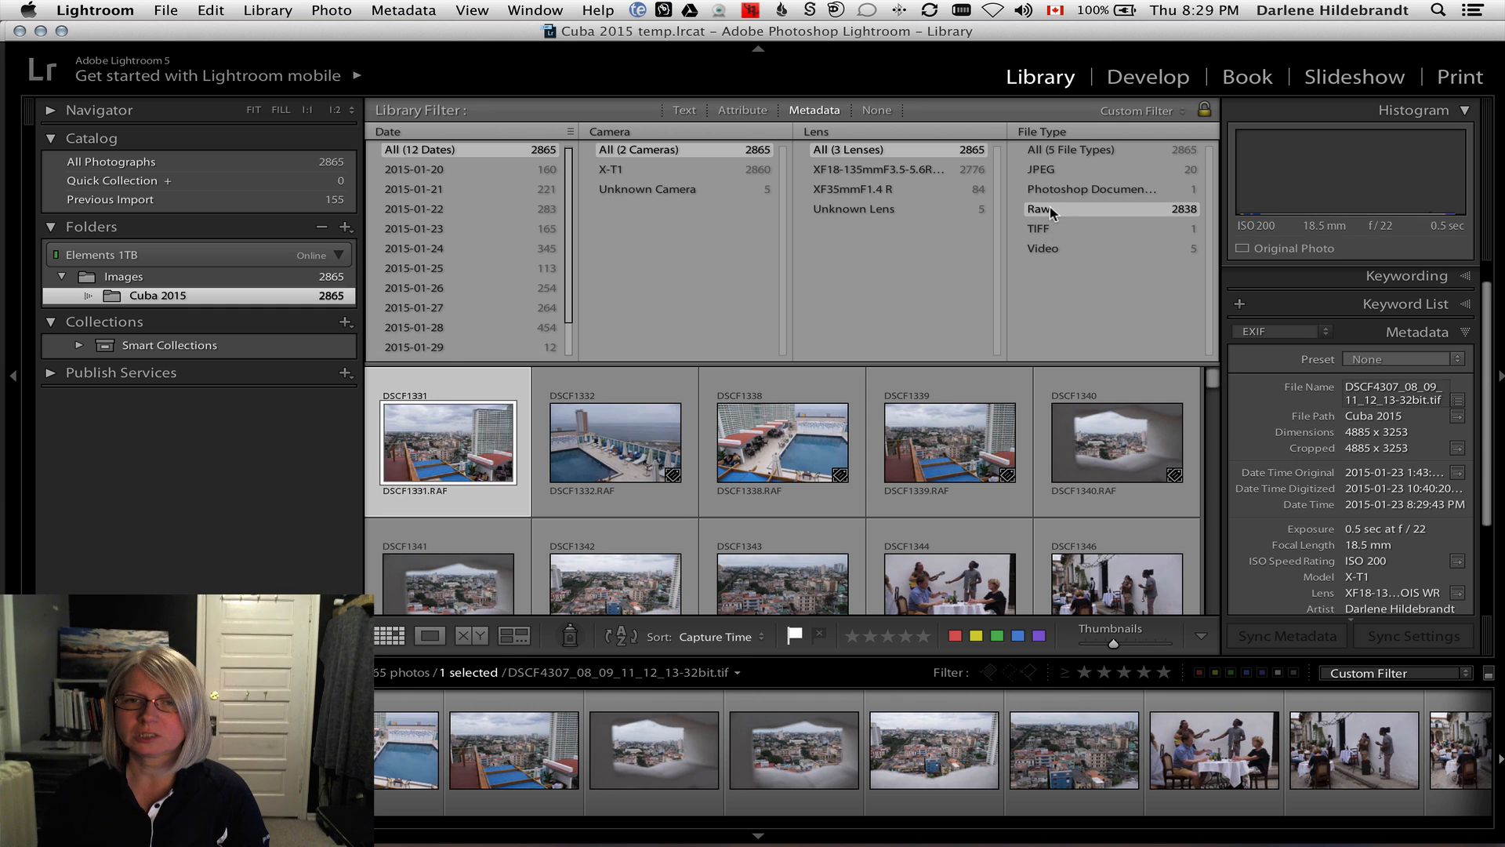
click(1051, 229)
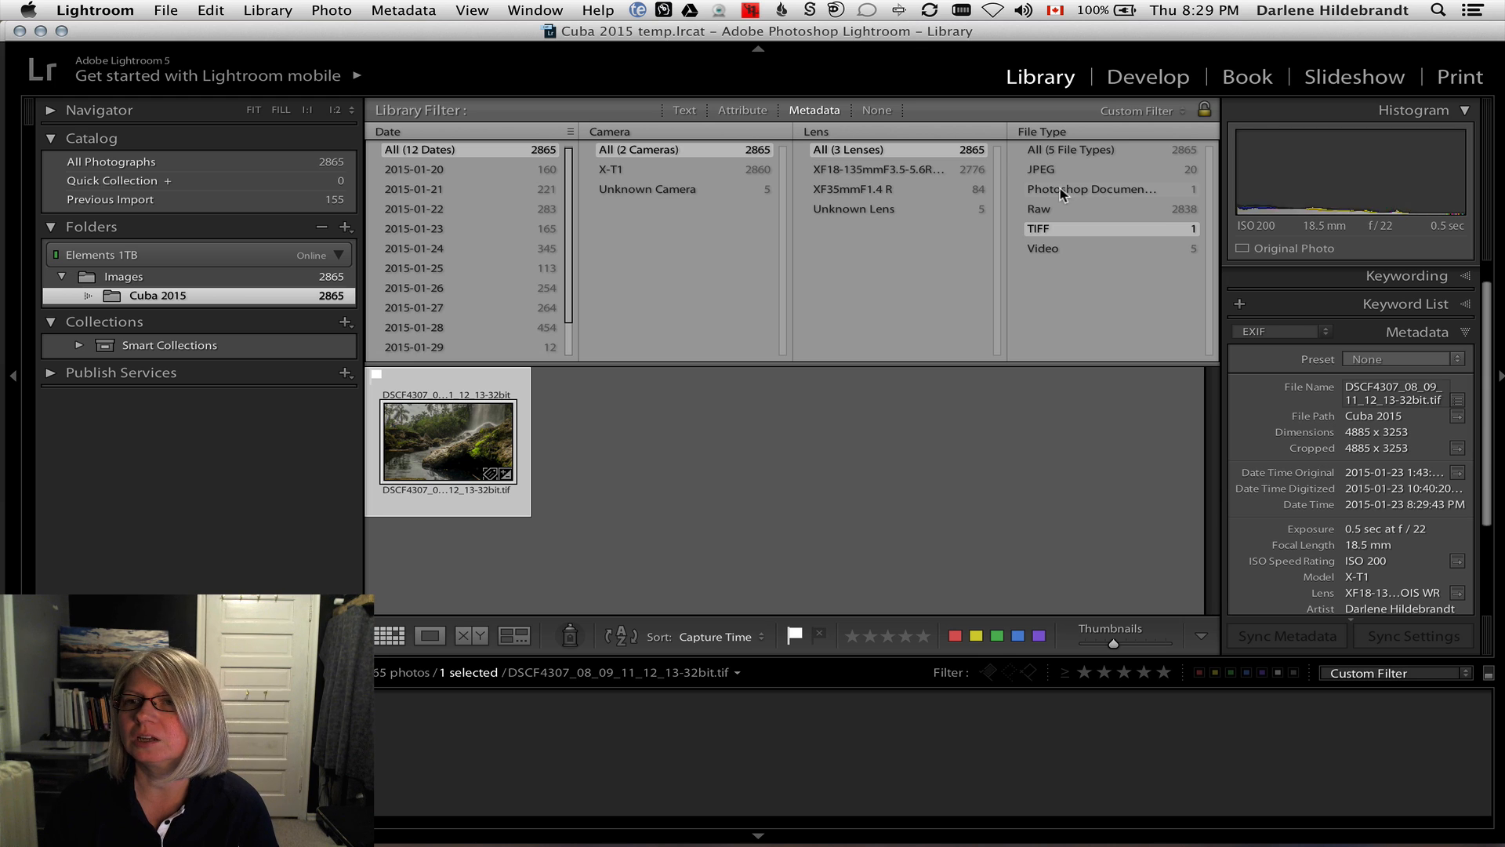
click(1062, 190)
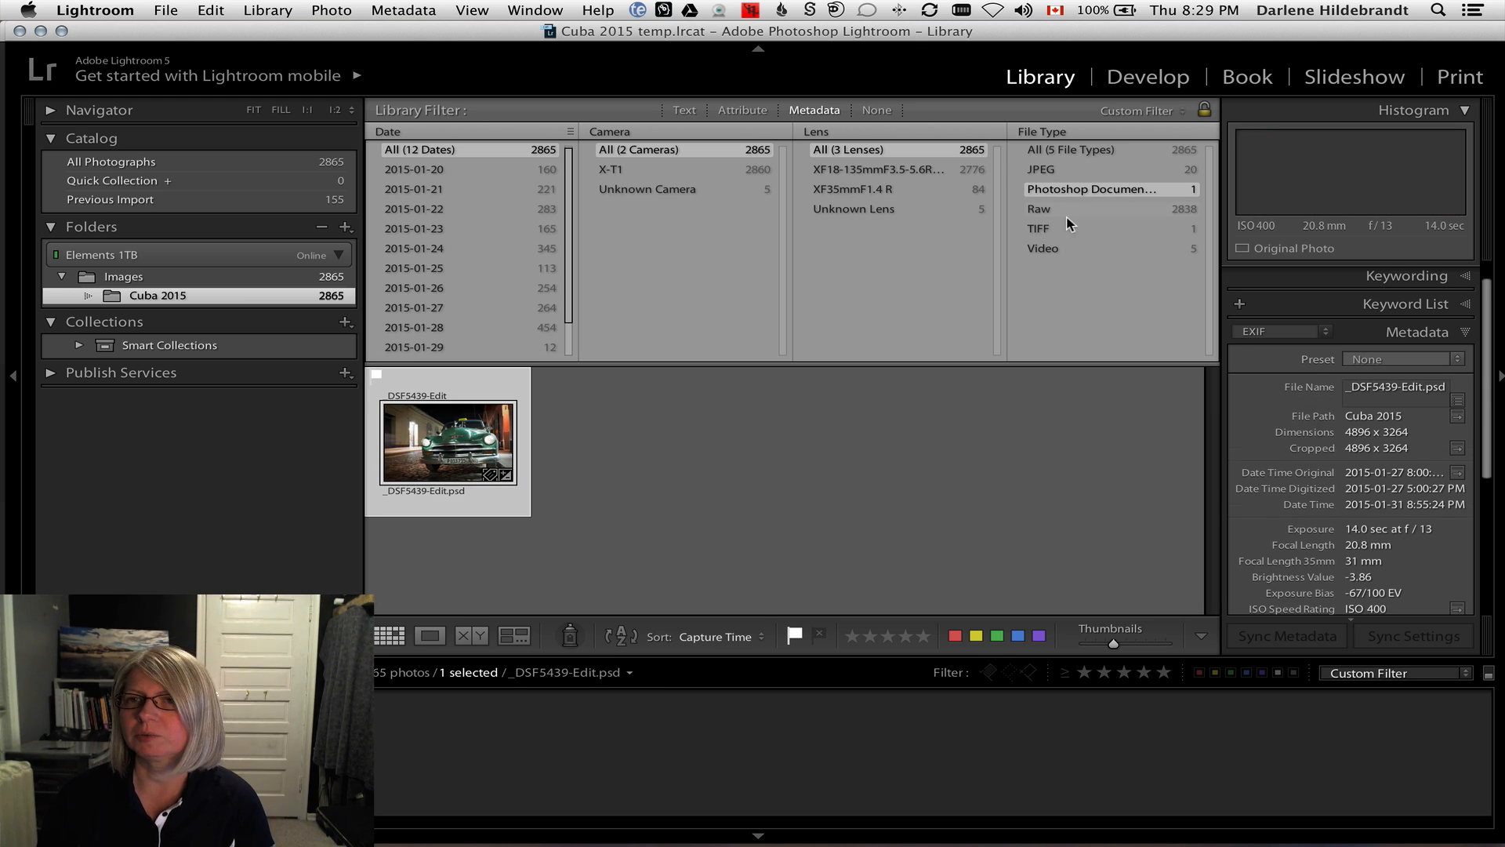
- Filter the folder to JPEG and Raw files together, and hide the library filter bar
click(1073, 170)
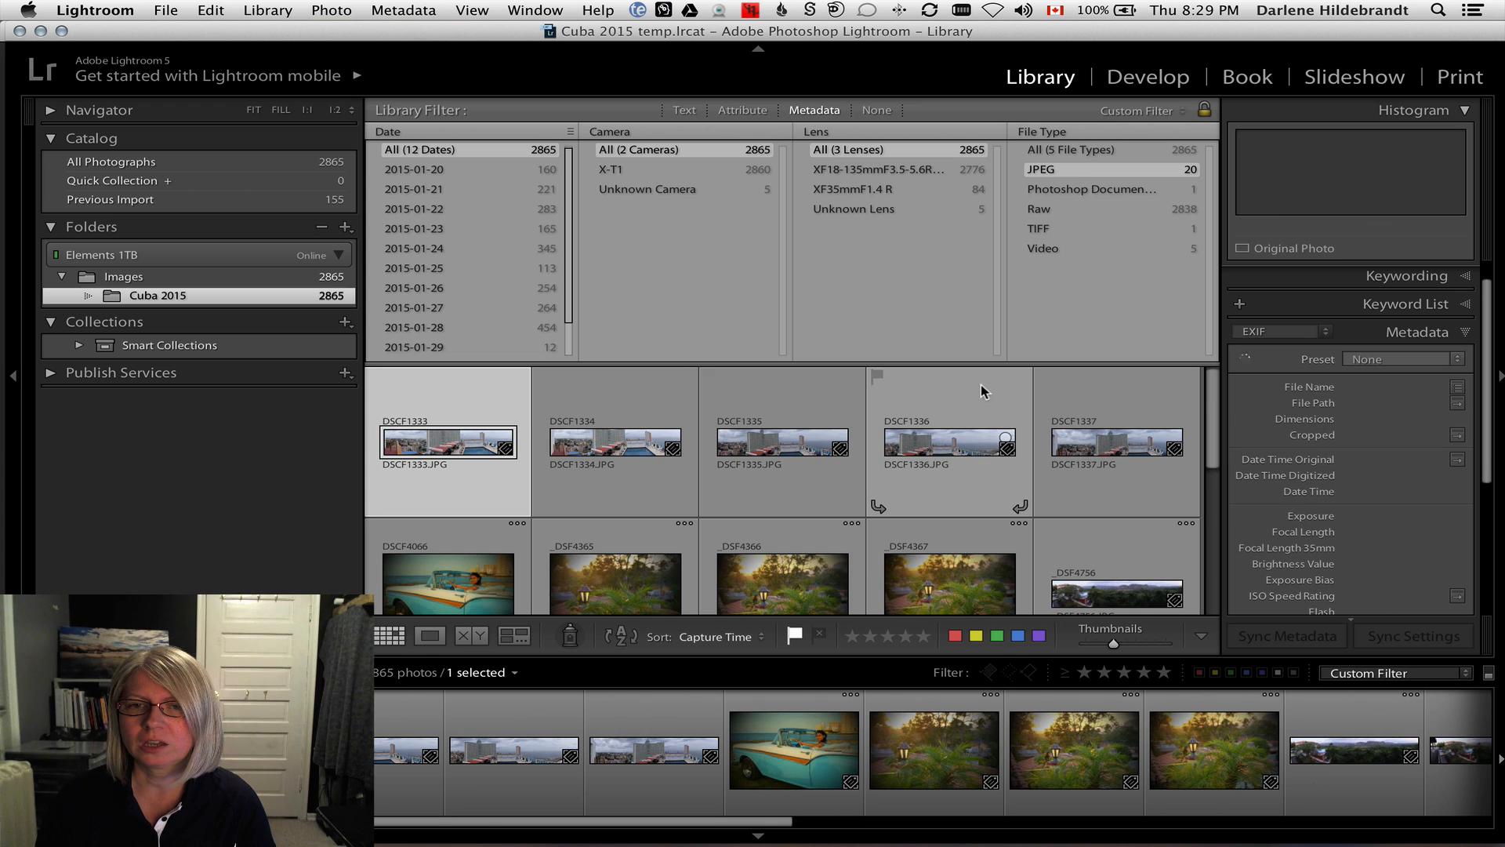
scroll(991, 412, down, 2)
scroll(992, 411, up, 2)
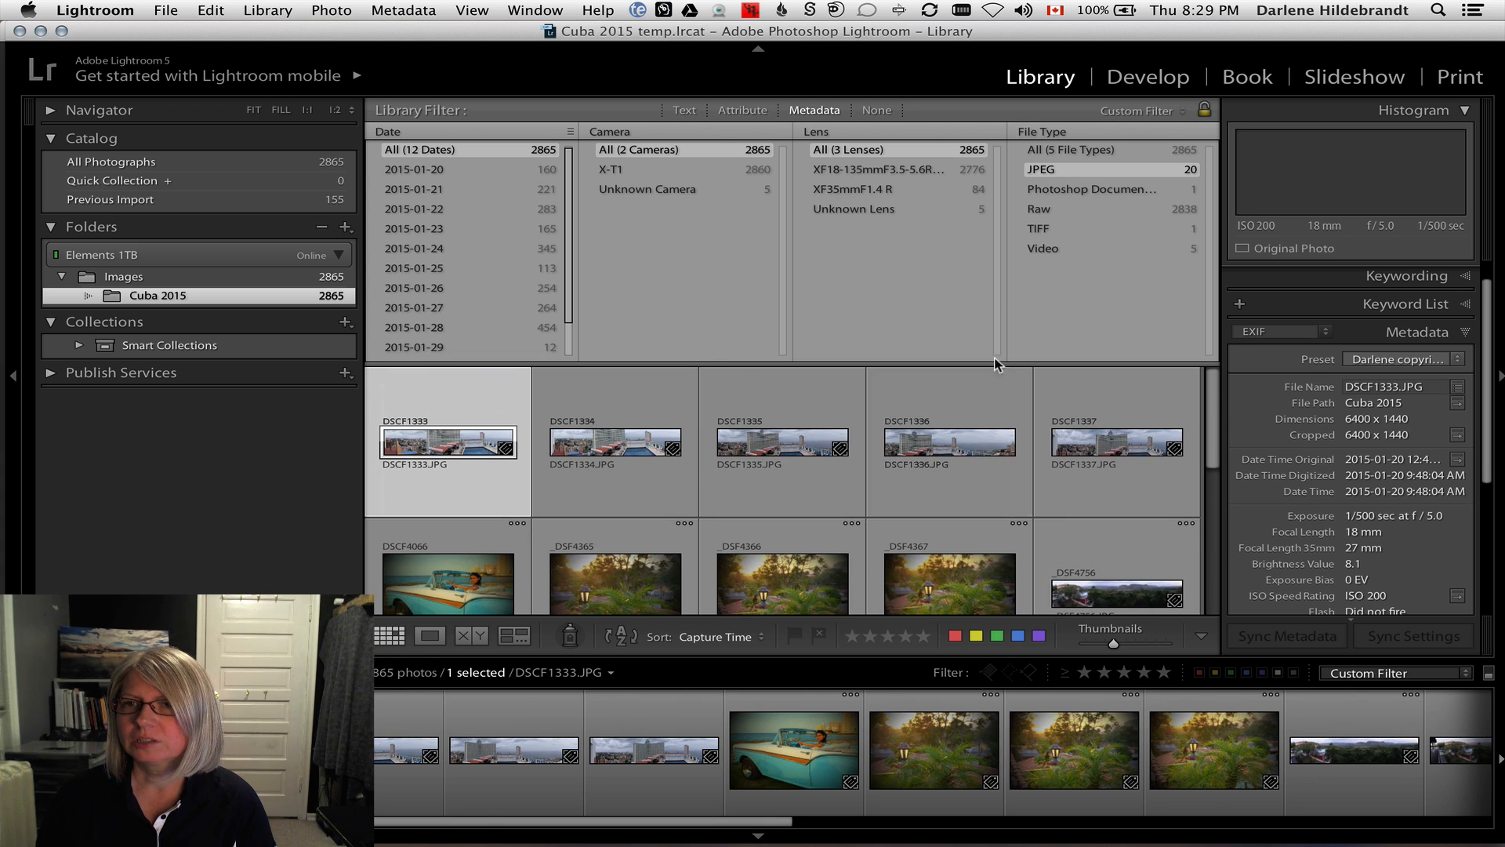
super+click(1076, 217)
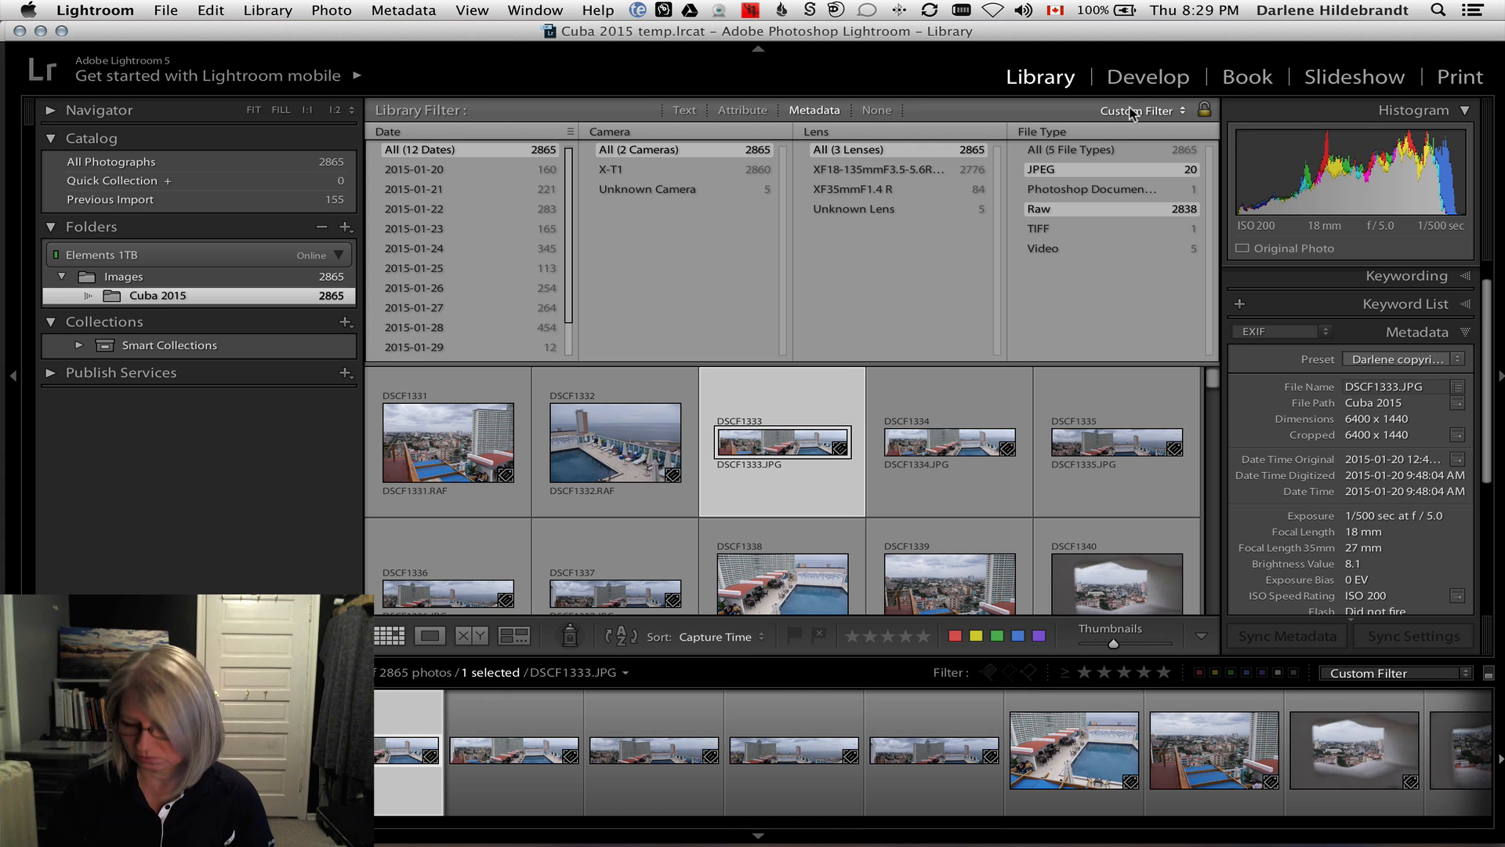
key(backslash)
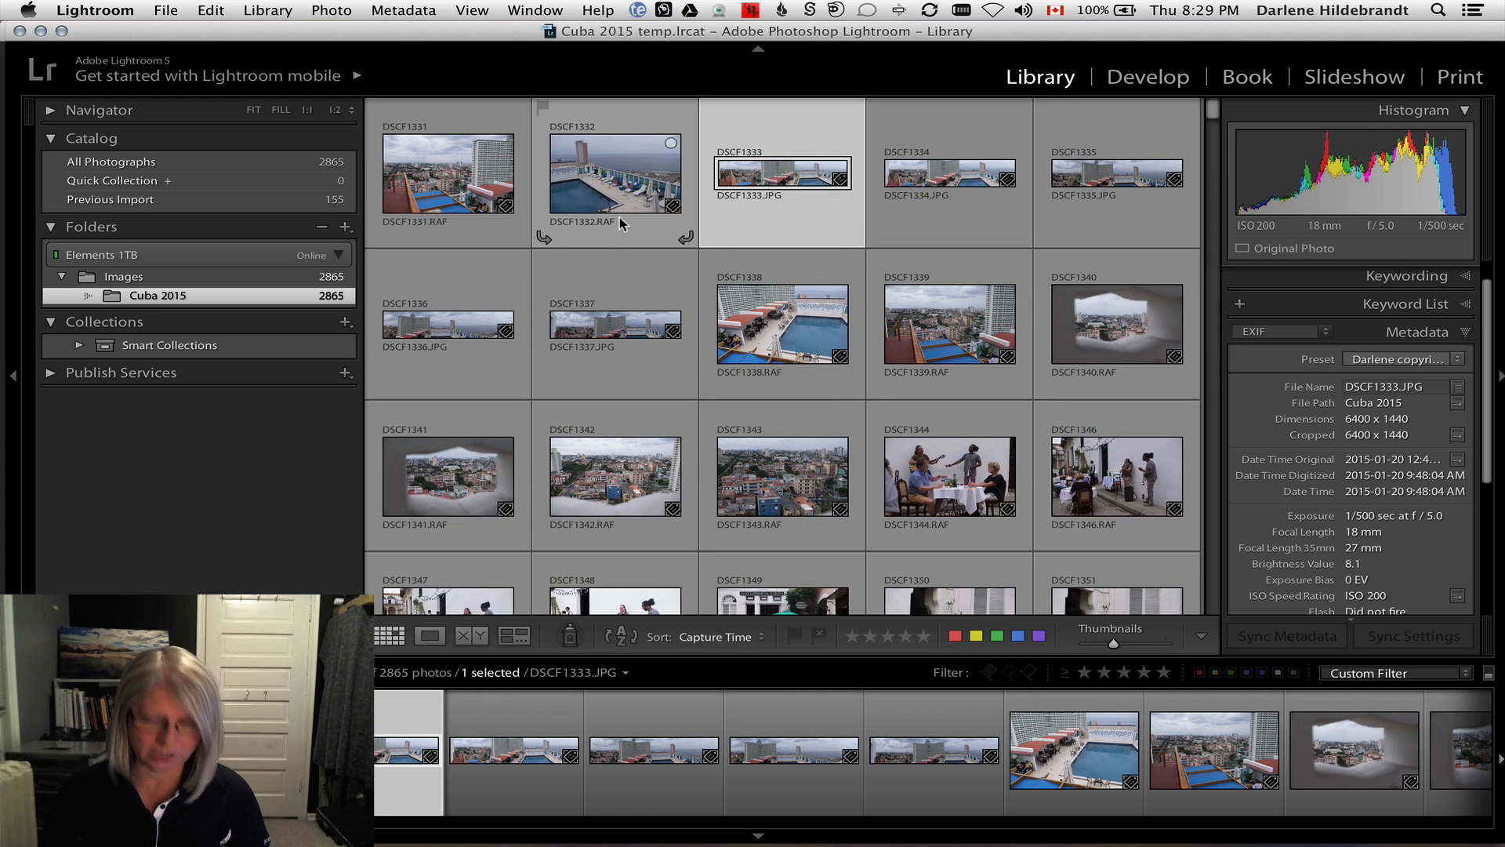
- Select all the filtered photos and begin a batch rename of them
key(super+a)
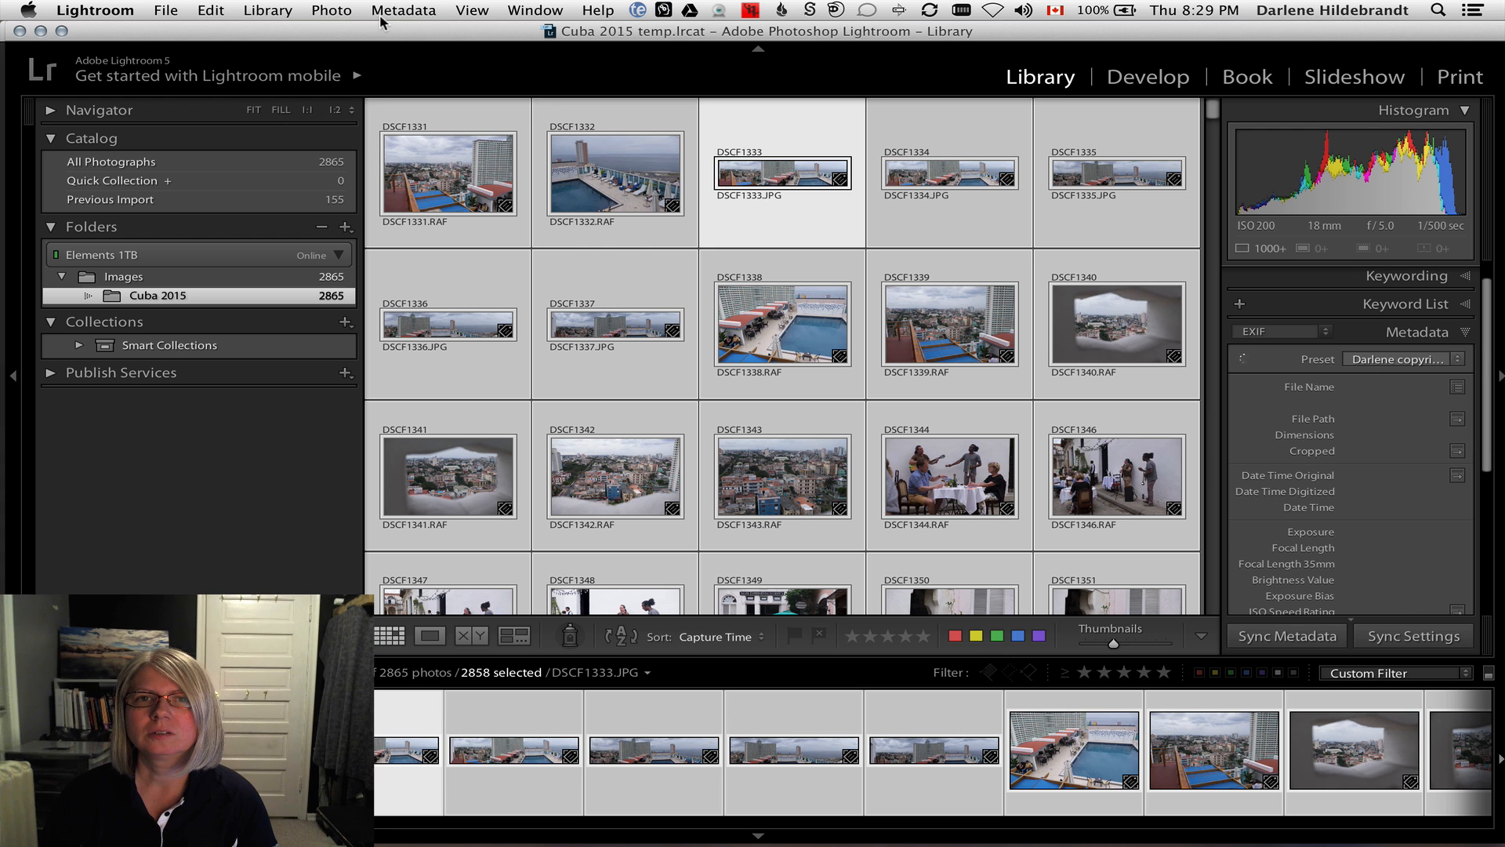
click(323, 11)
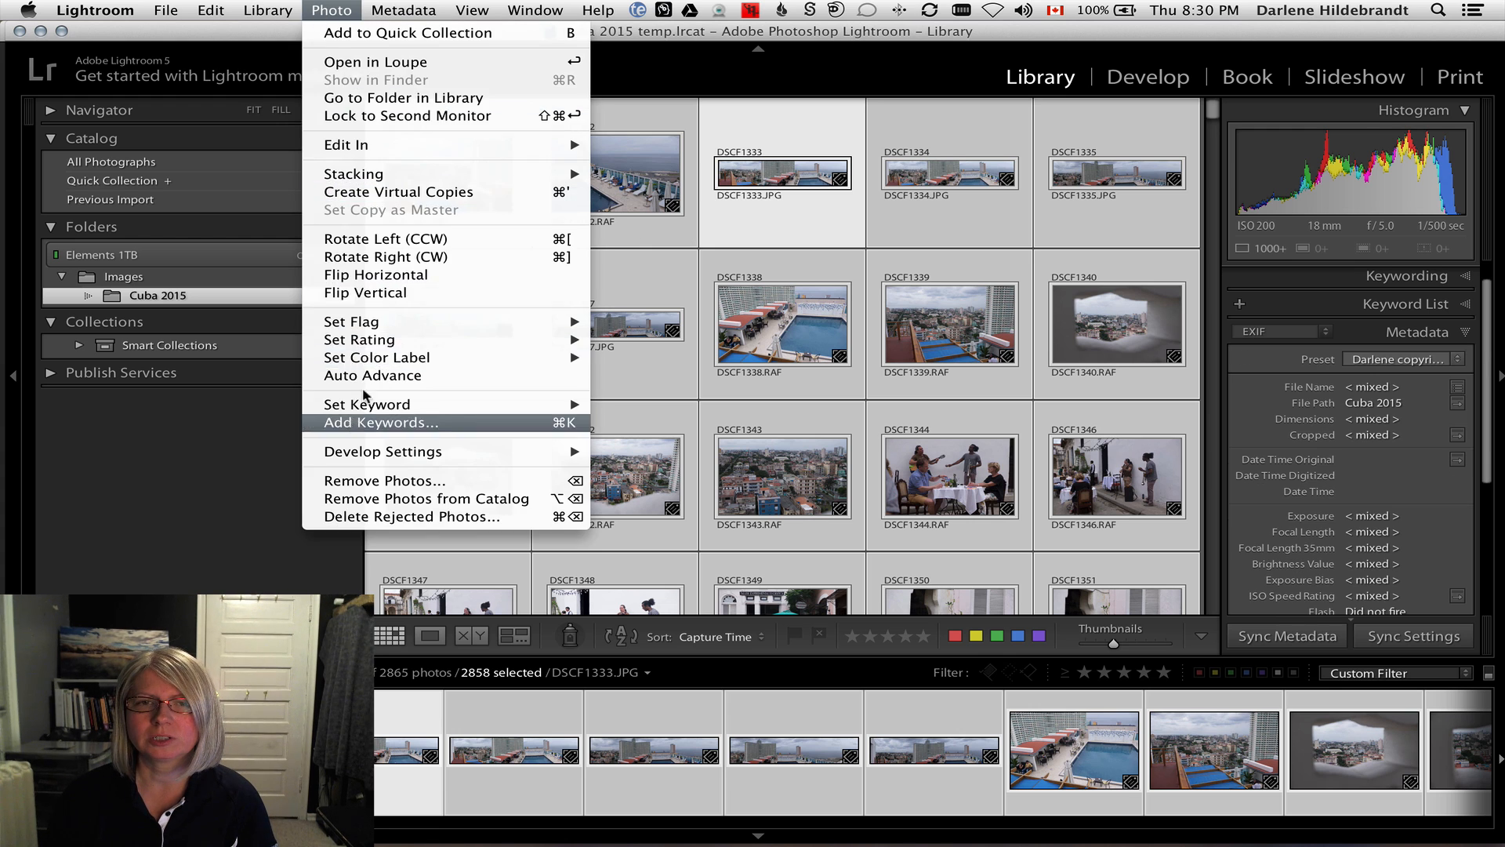
mouse_move(288, 12)
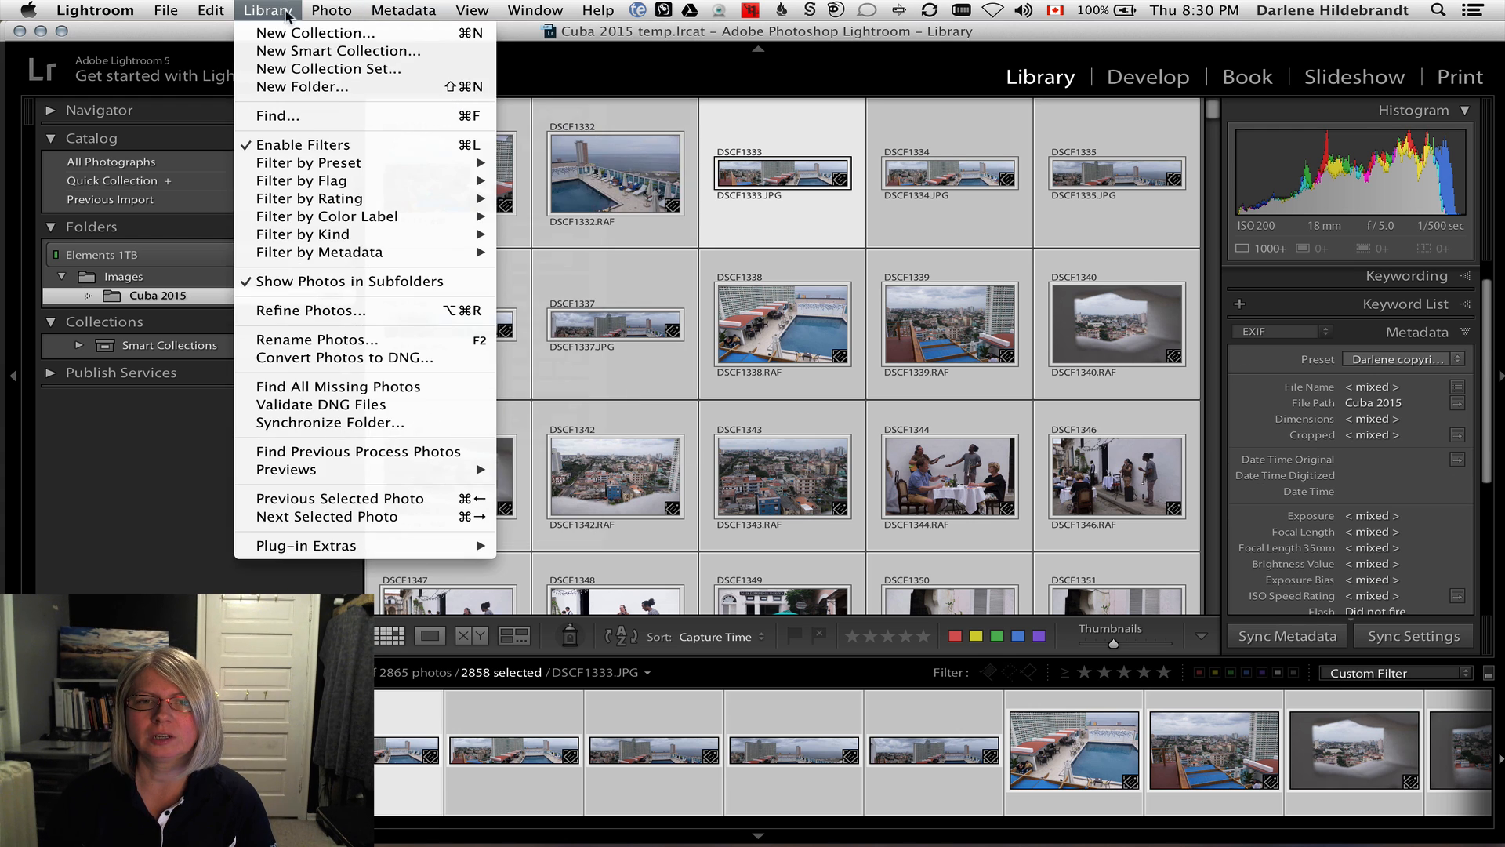
click(461, 347)
- Rename the selected photos with custom text Cuba and start number 1, and deselect them to check the new filenames
click(663, 268)
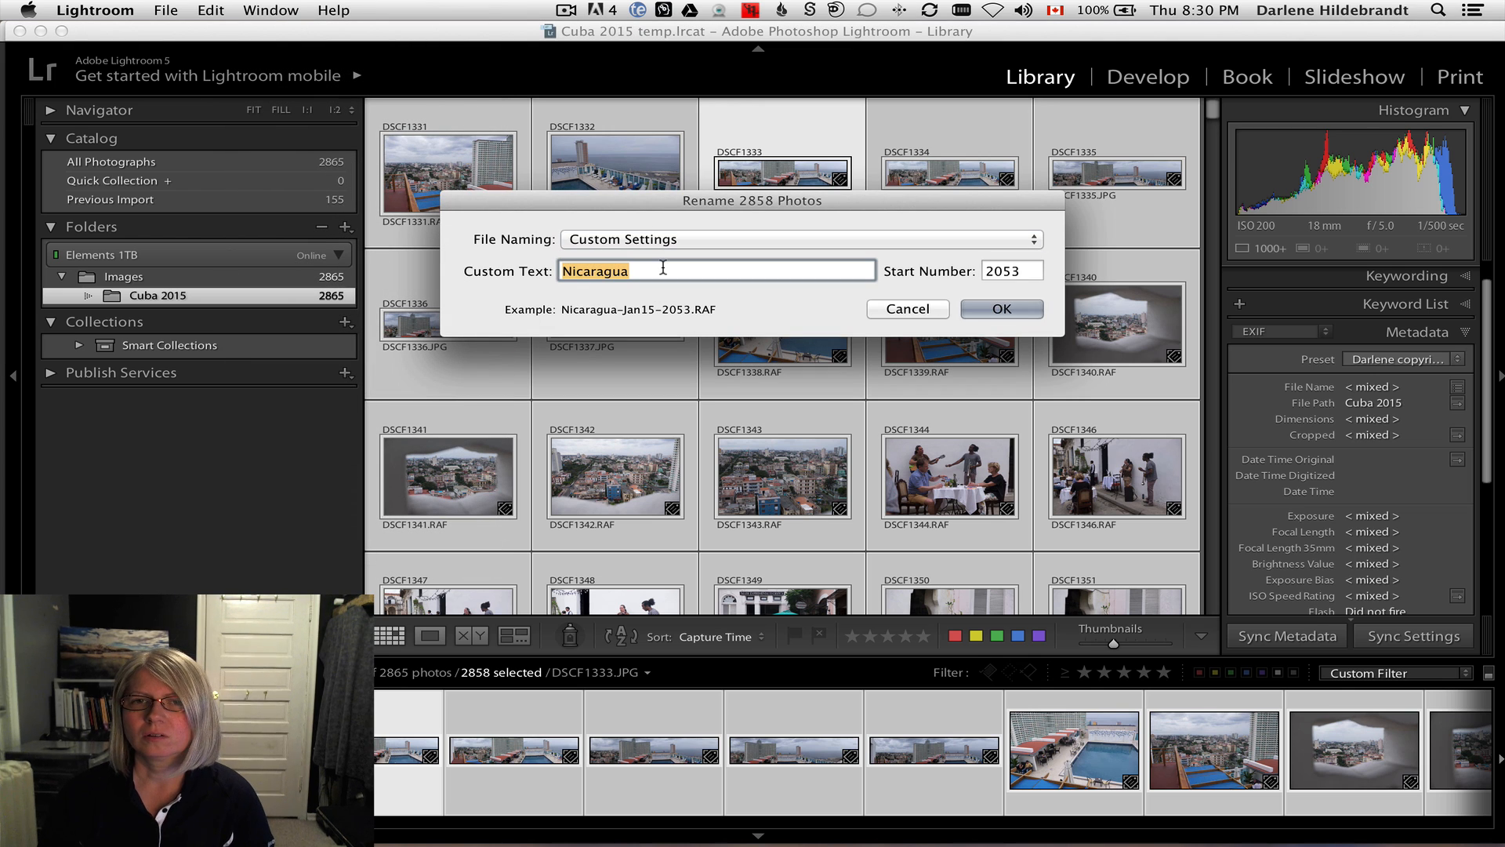
key(BackSpace)
text(Cuba)
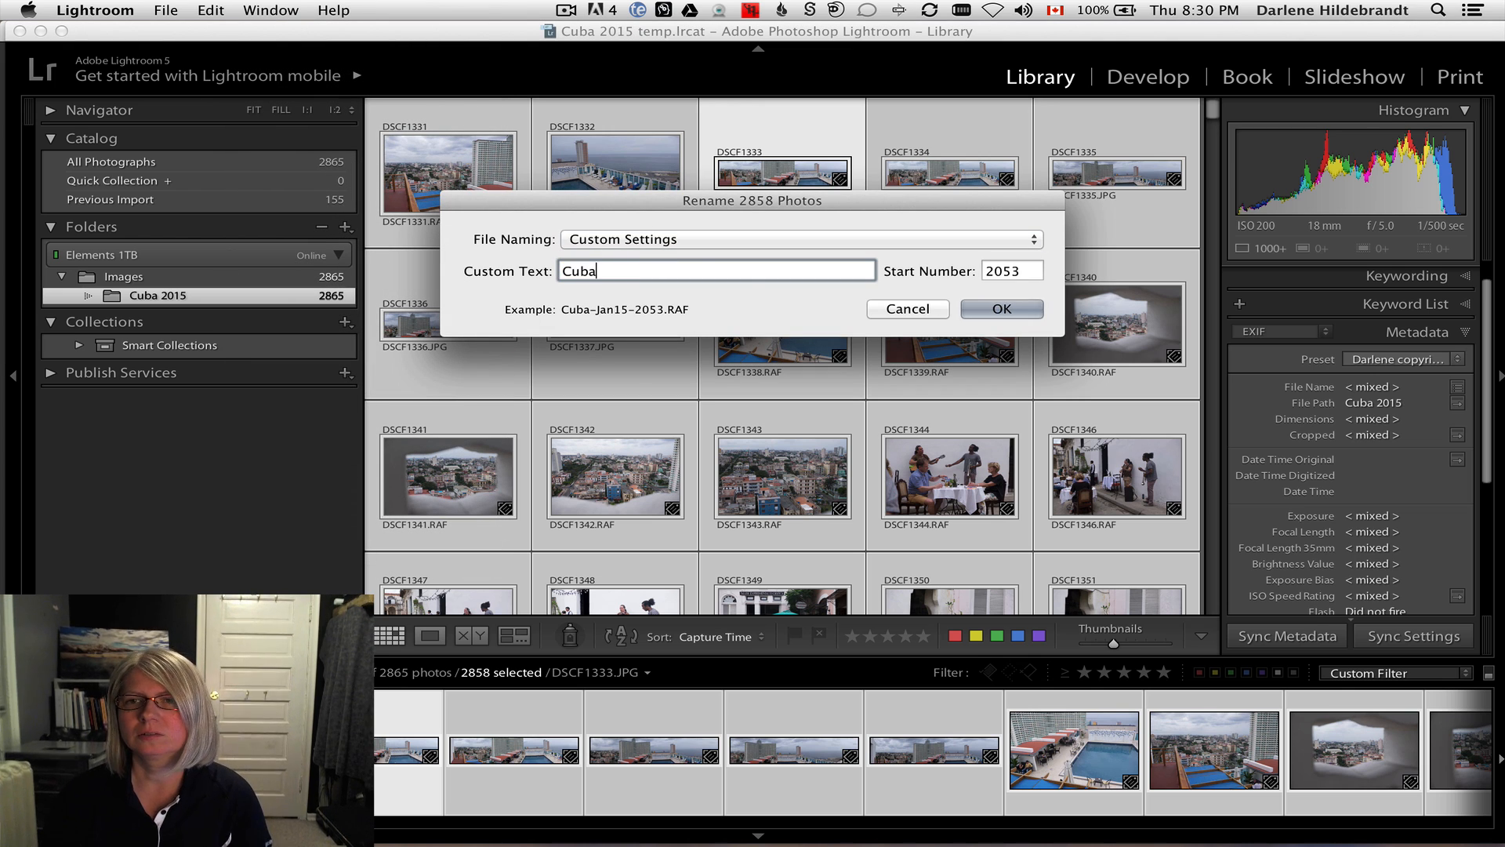
key(Tab)
text(1)
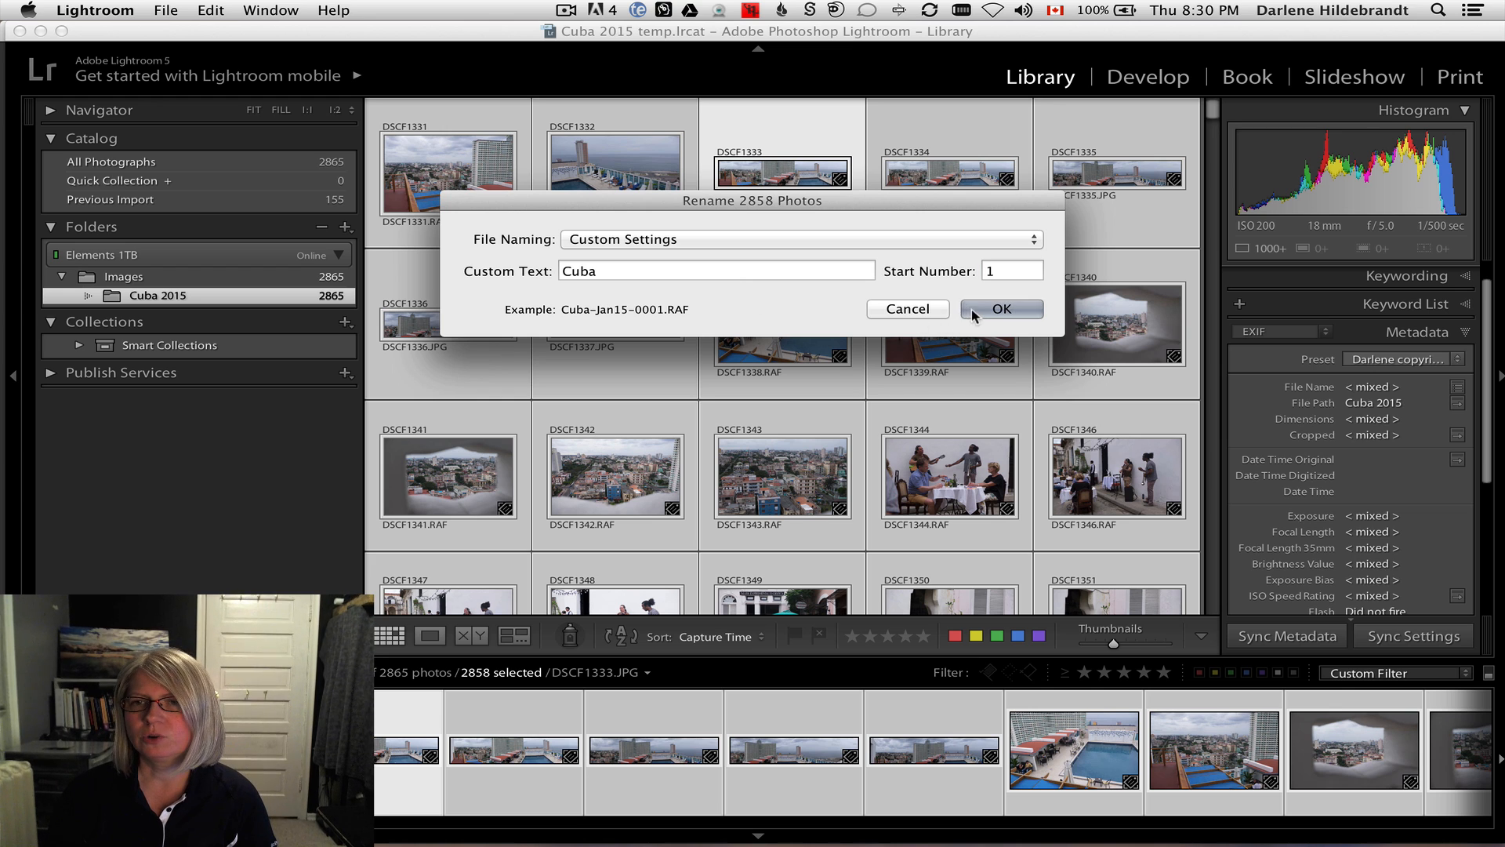
click(1010, 312)
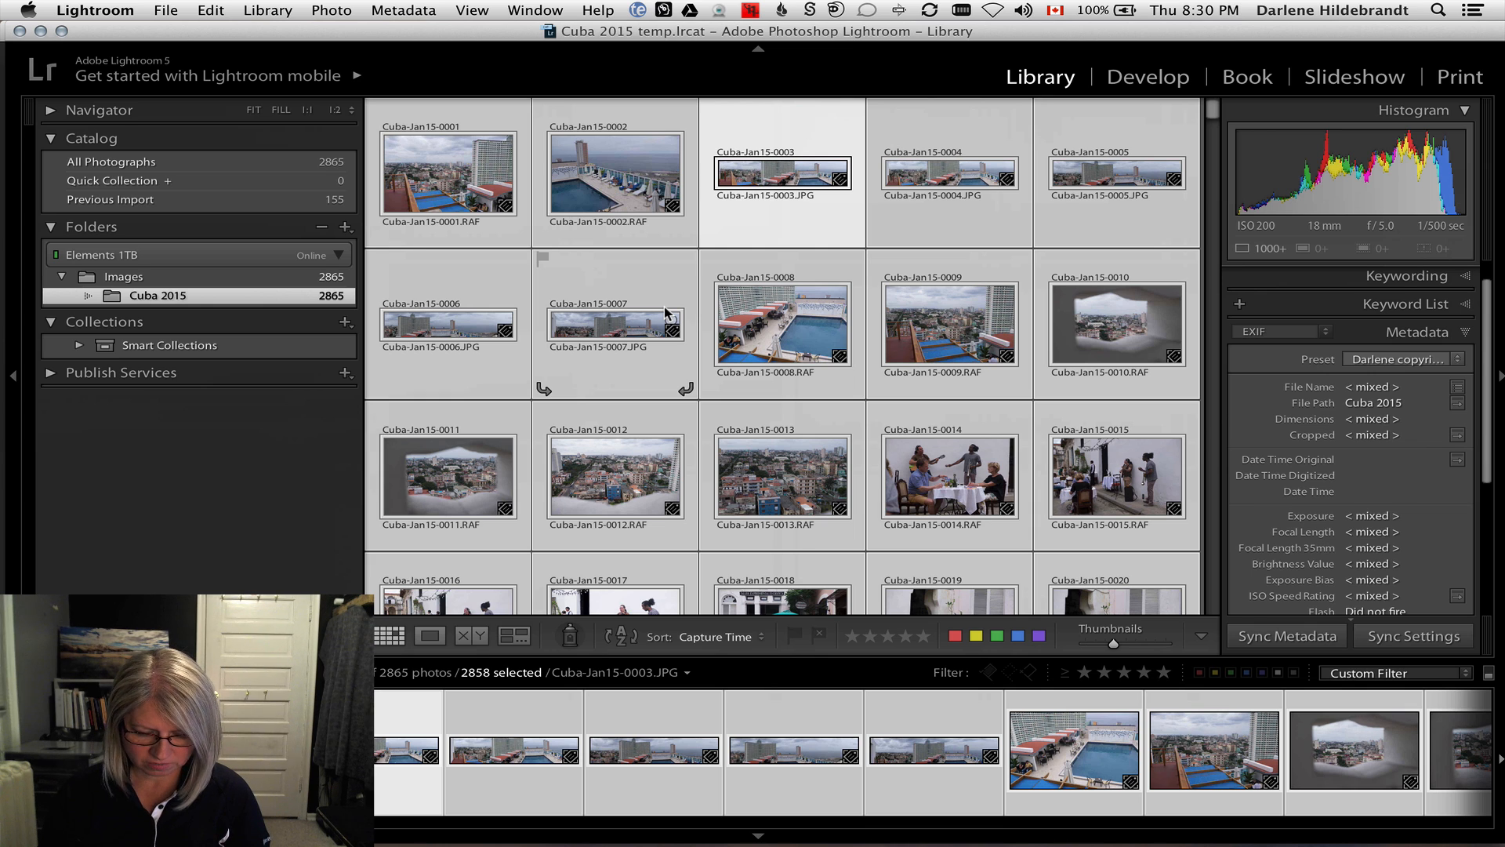
key(super+d)
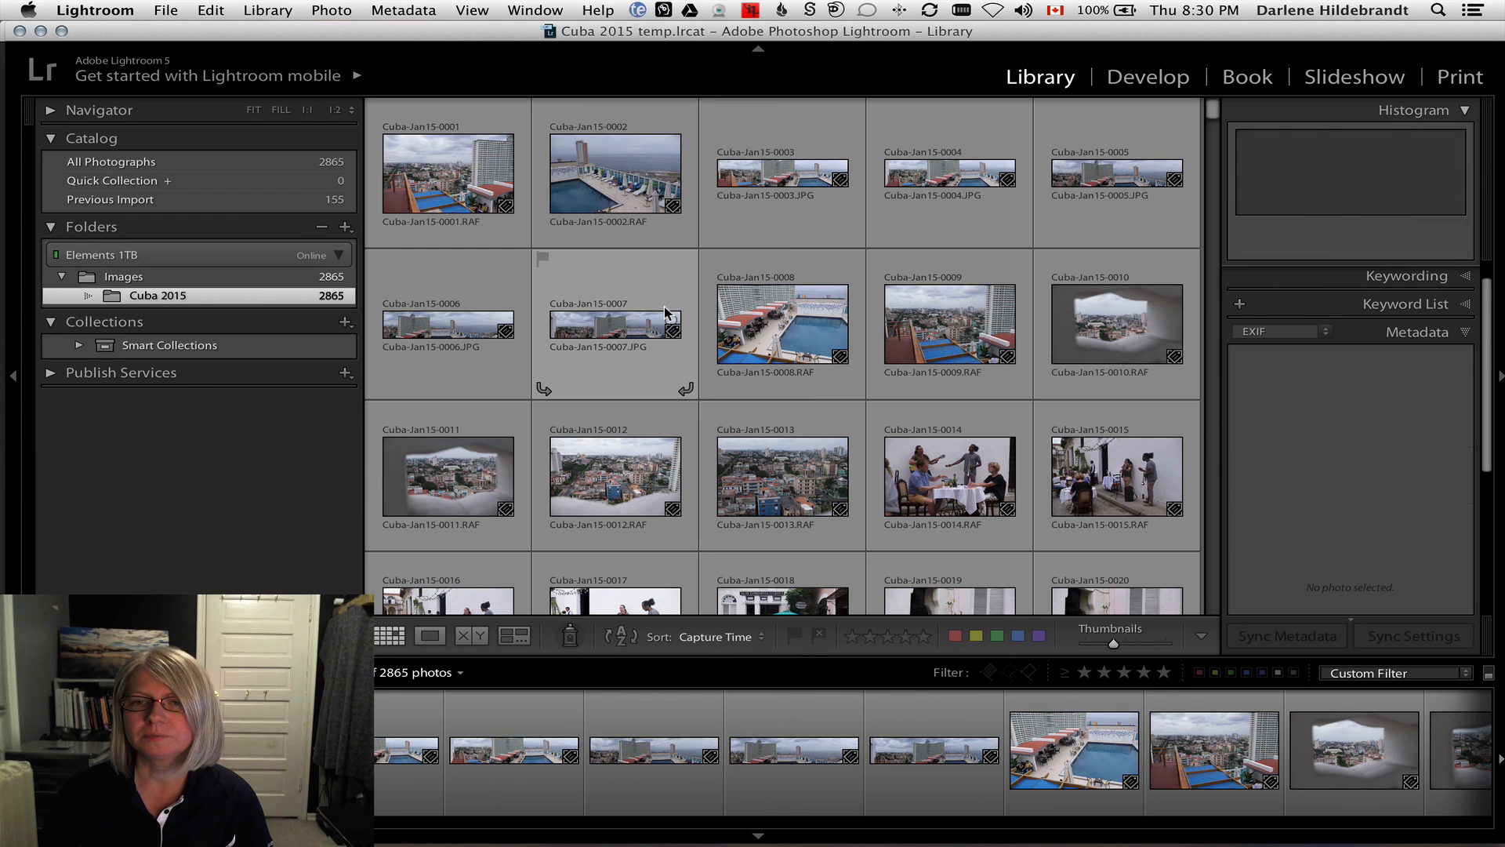
scroll(704, 351, down, 4)
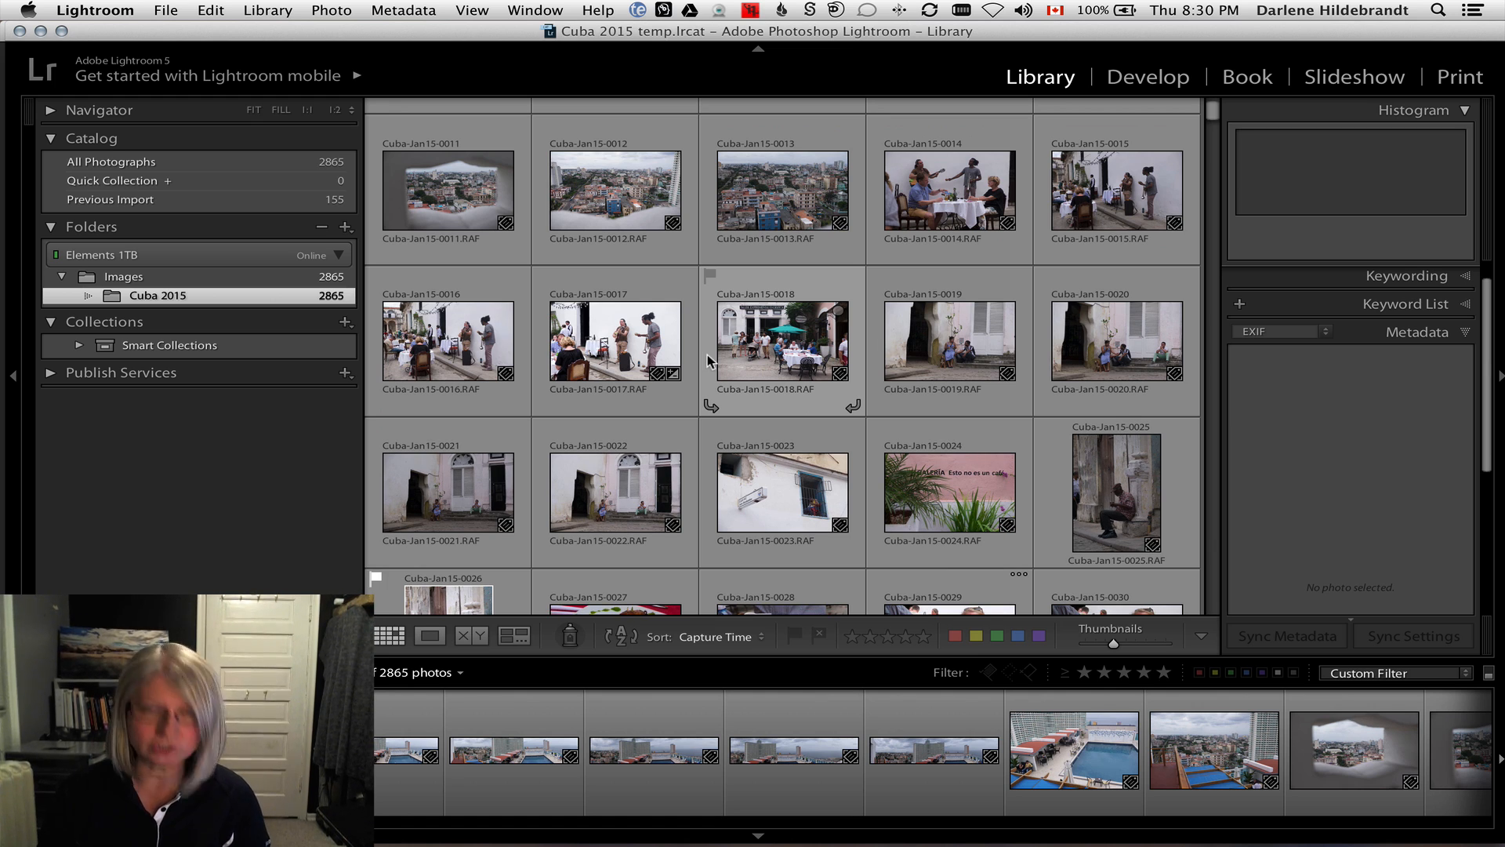
- Review the Convert Photos to DNG options for all the filtered photos, including the file extension, and cancel and deselect the photos
key(super+a)
click(344, 10)
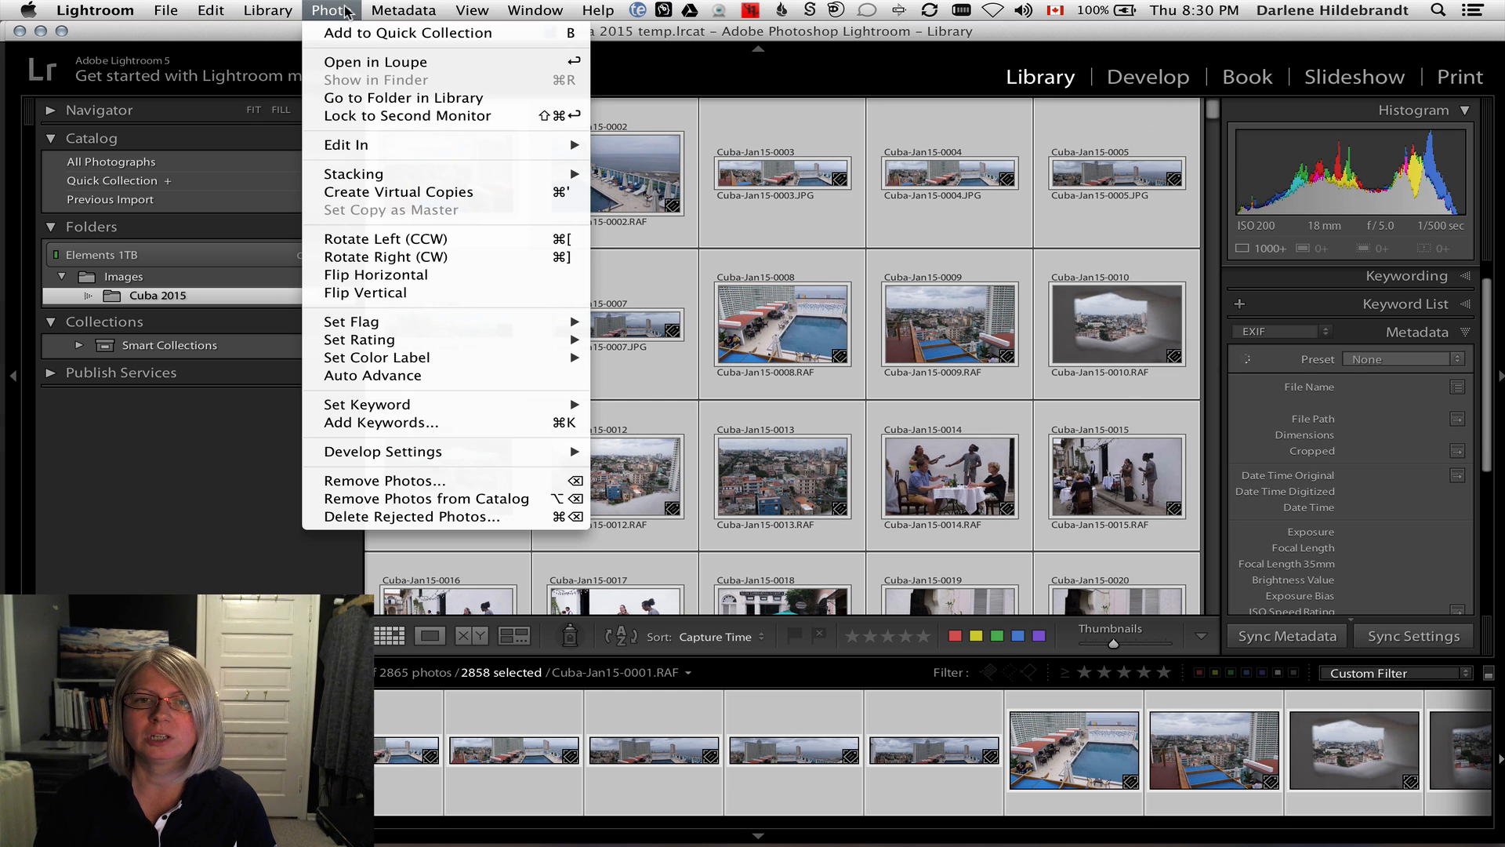
mouse_move(267, 9)
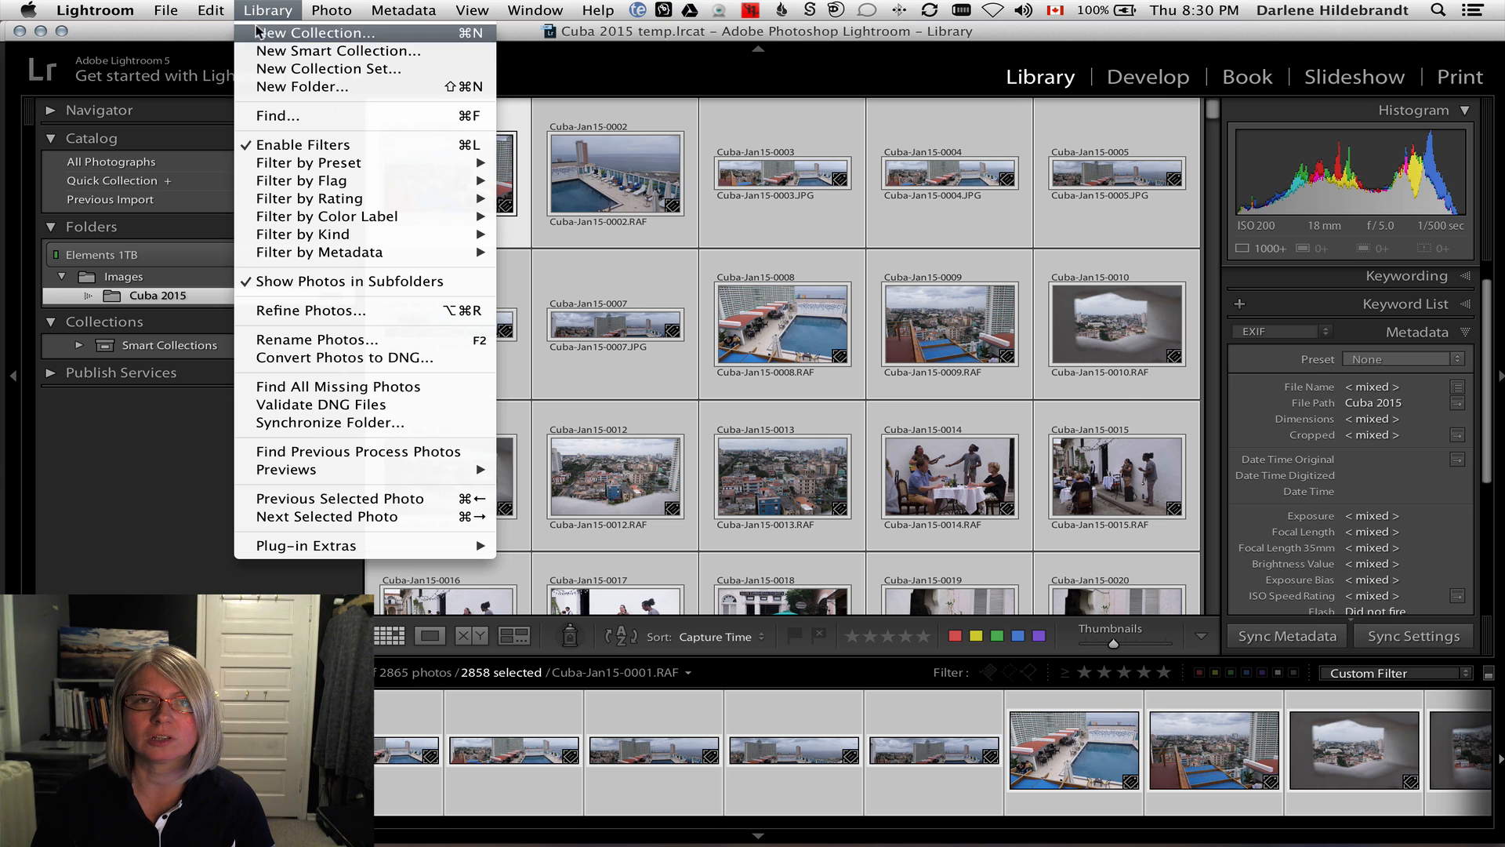
click(290, 359)
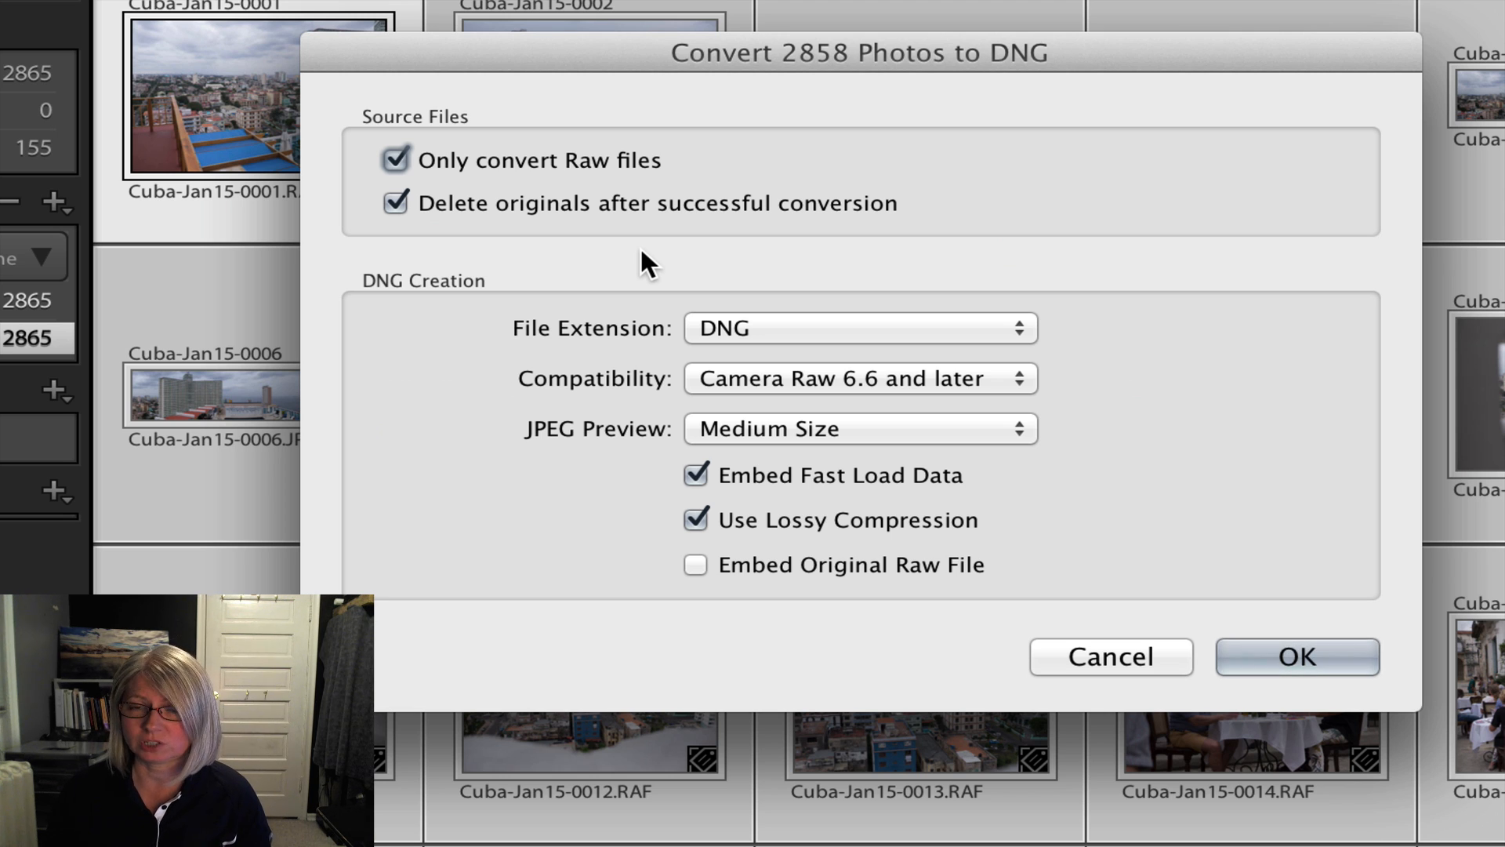
click(766, 326)
click(767, 327)
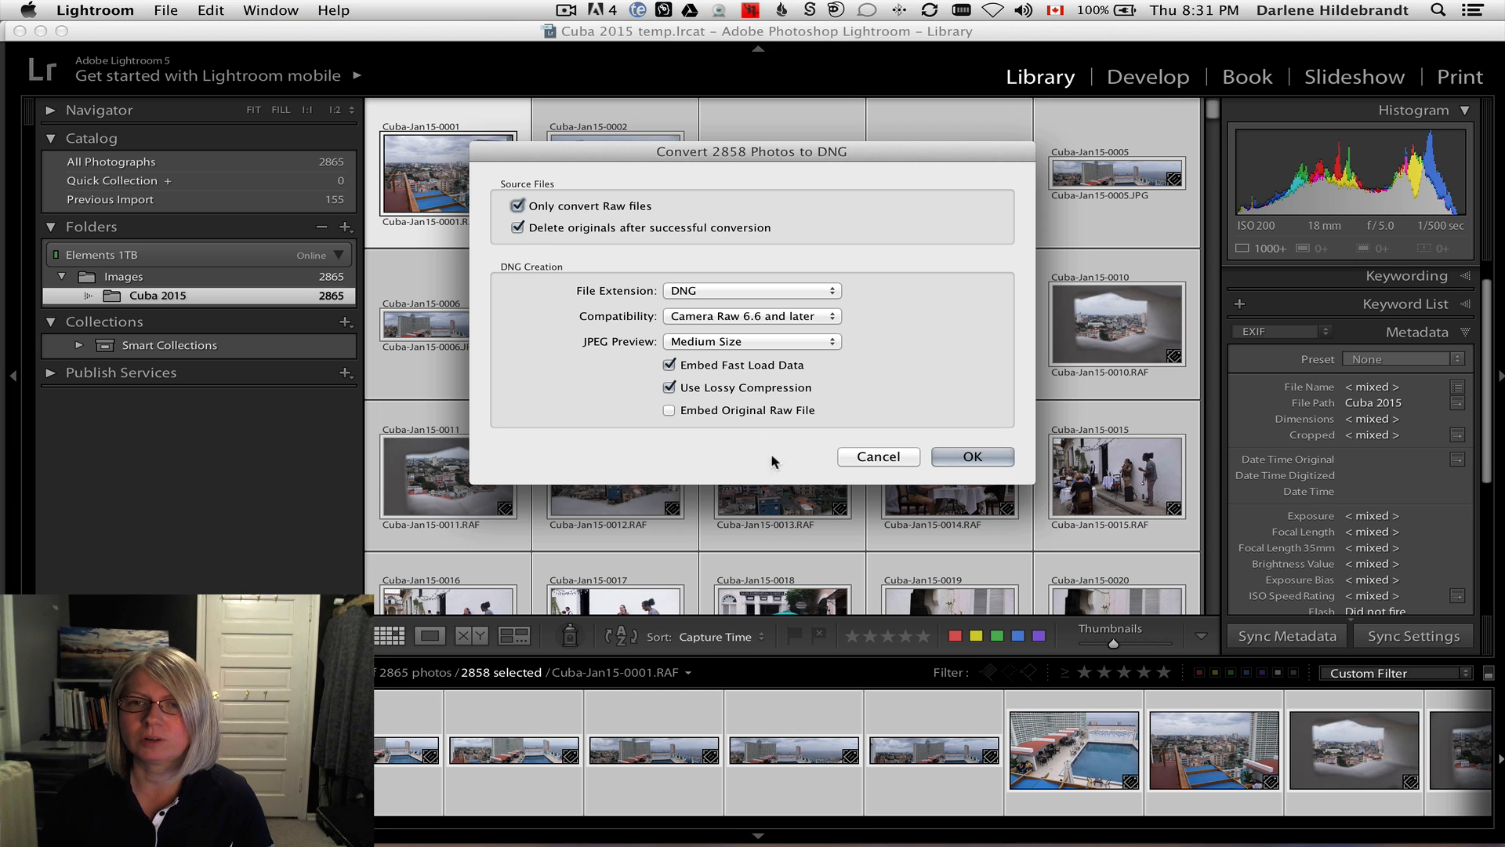
click(884, 460)
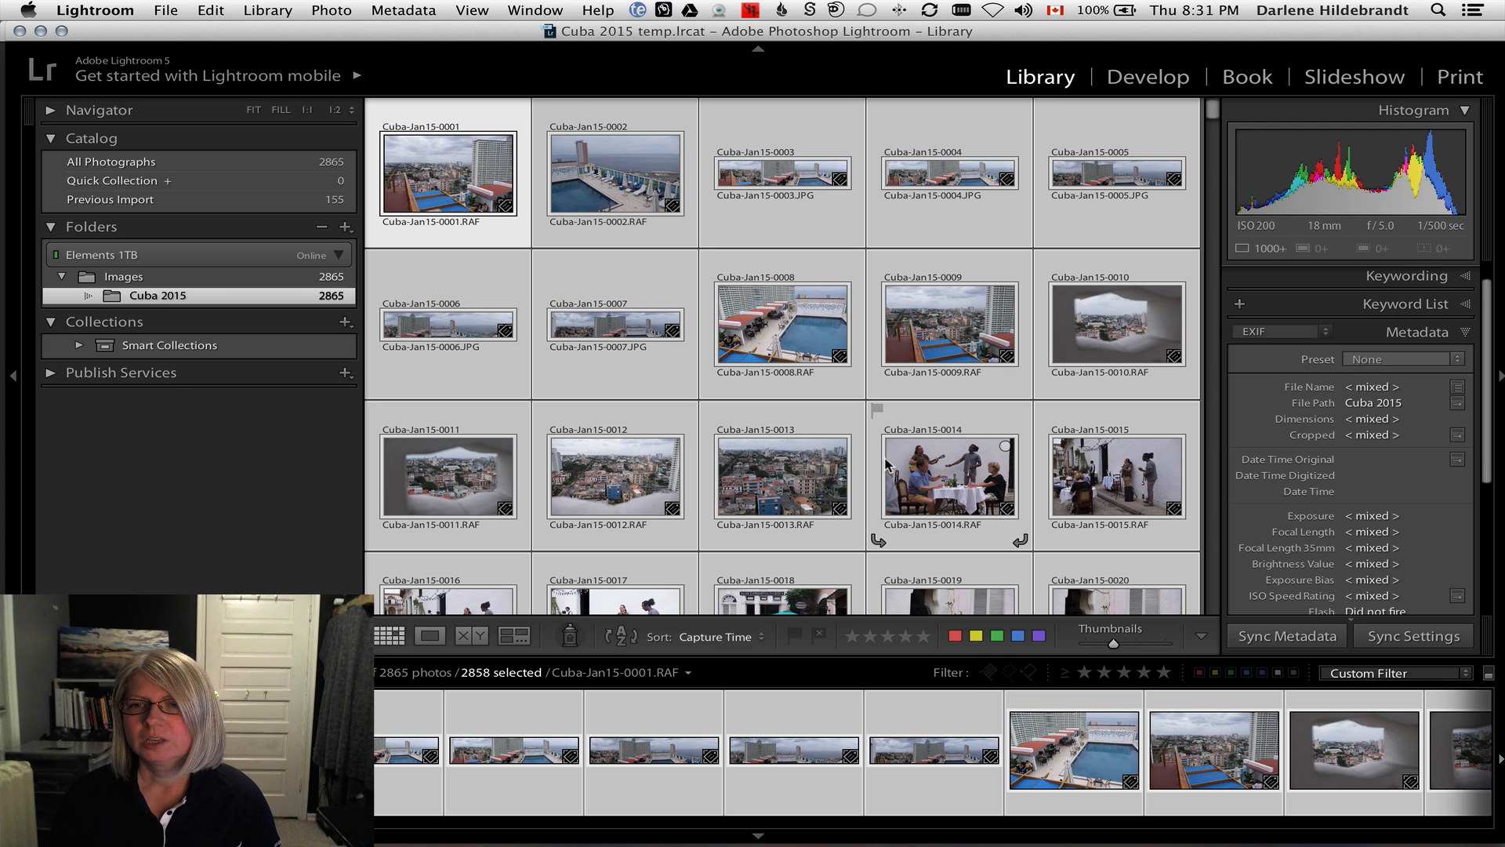
key(super+d)
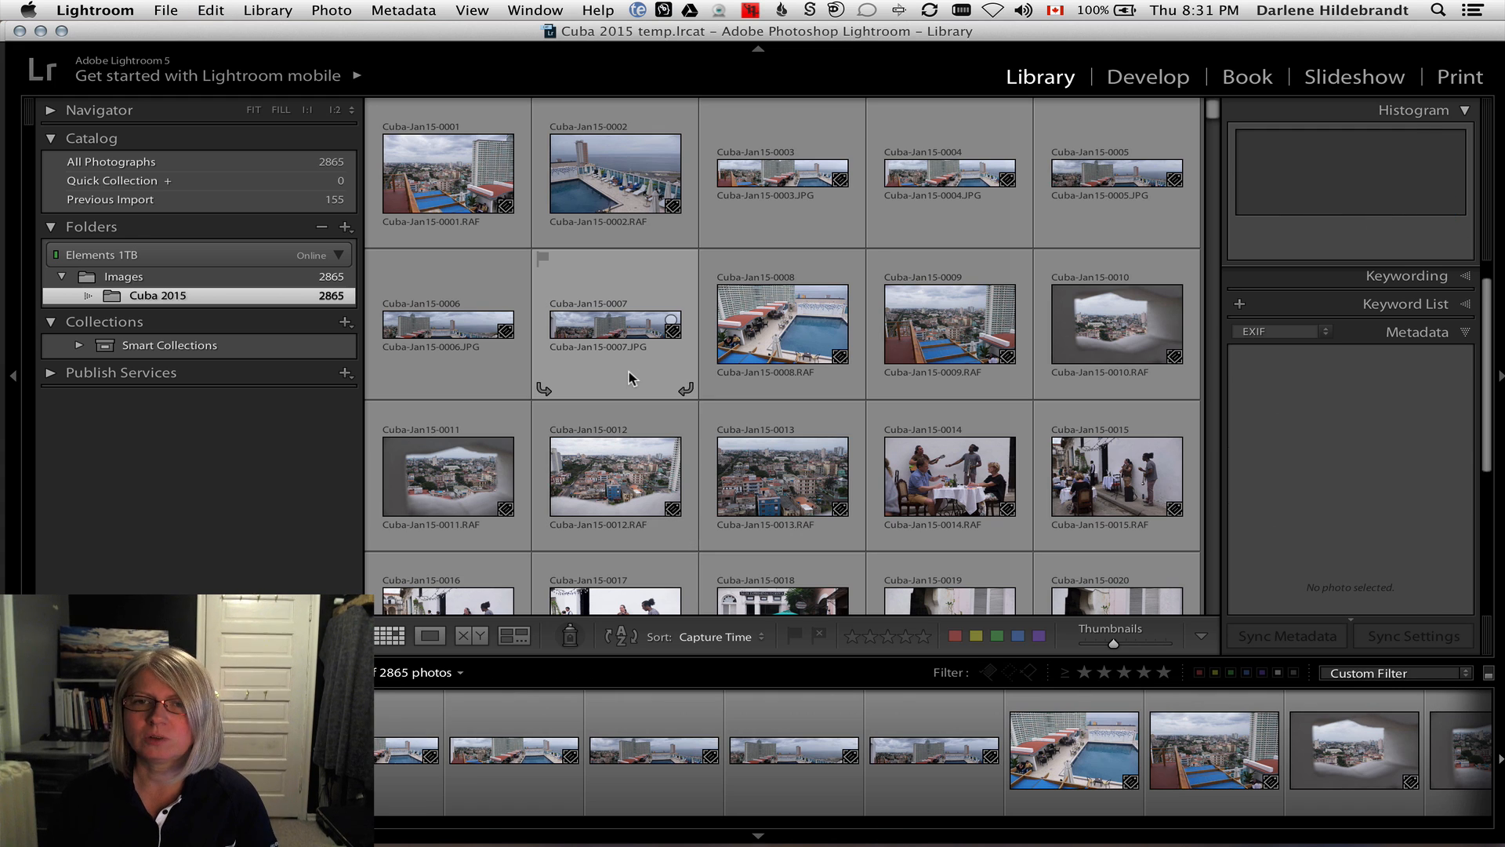
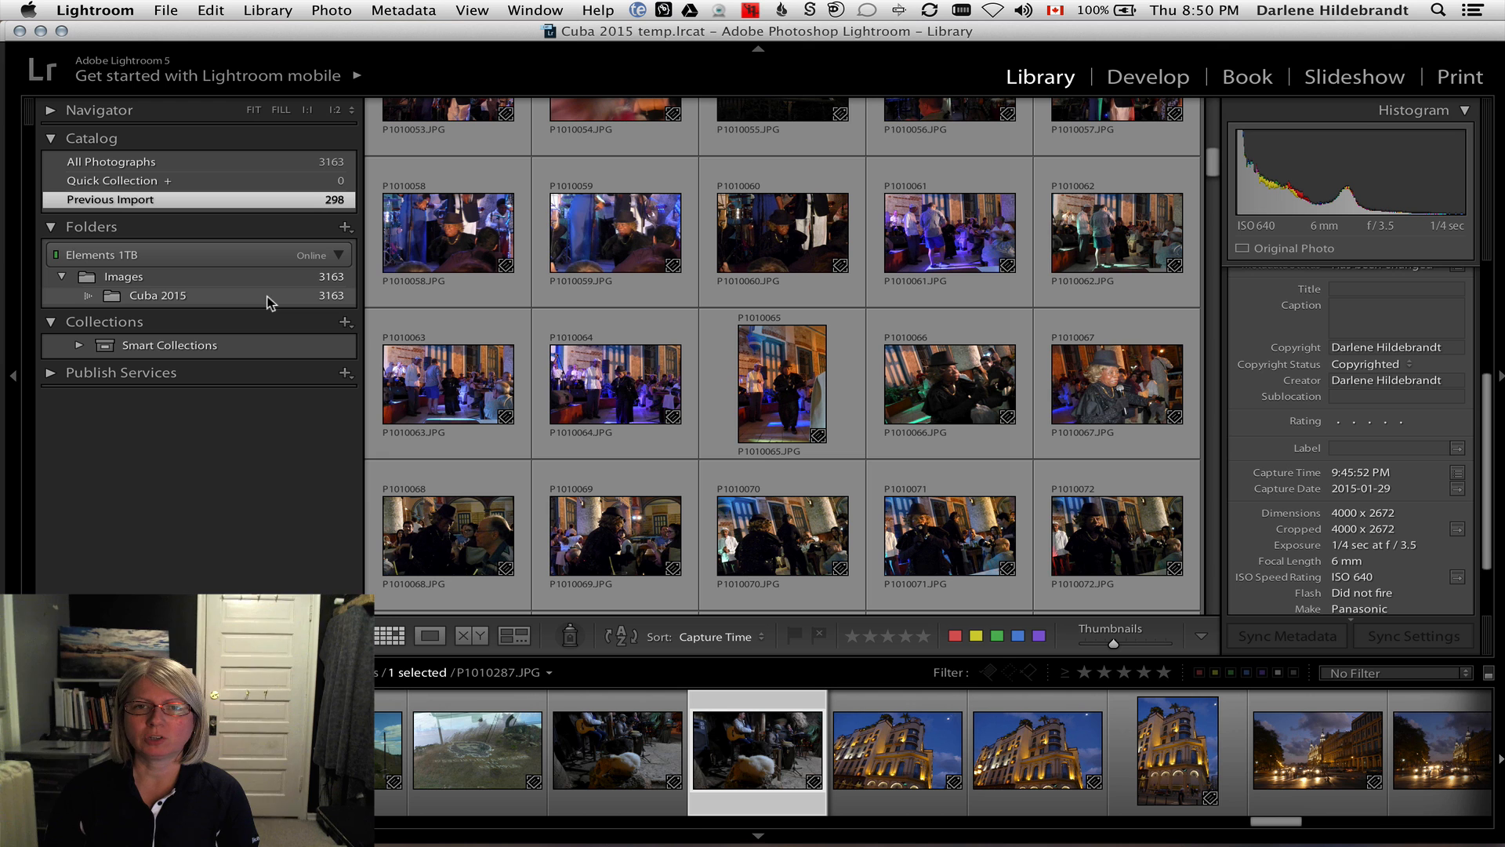
- Show P1010058.JPG in its library folder and examine how the P1010 JPEGs sort by capture time among the renamed Cuba raw files
right_click(451, 243)
click(502, 342)
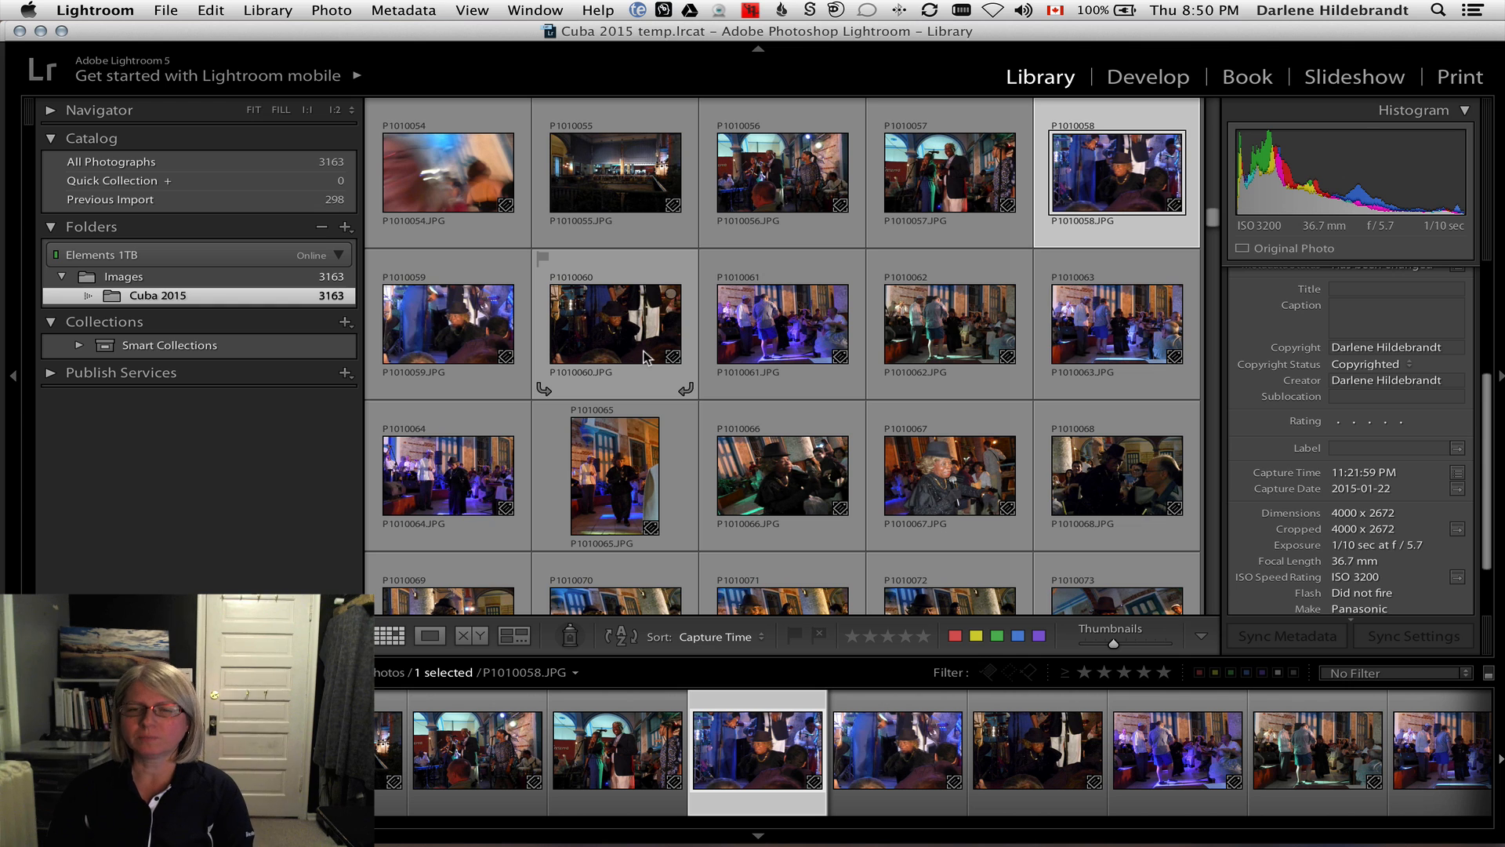
scroll(691, 392, up, 5)
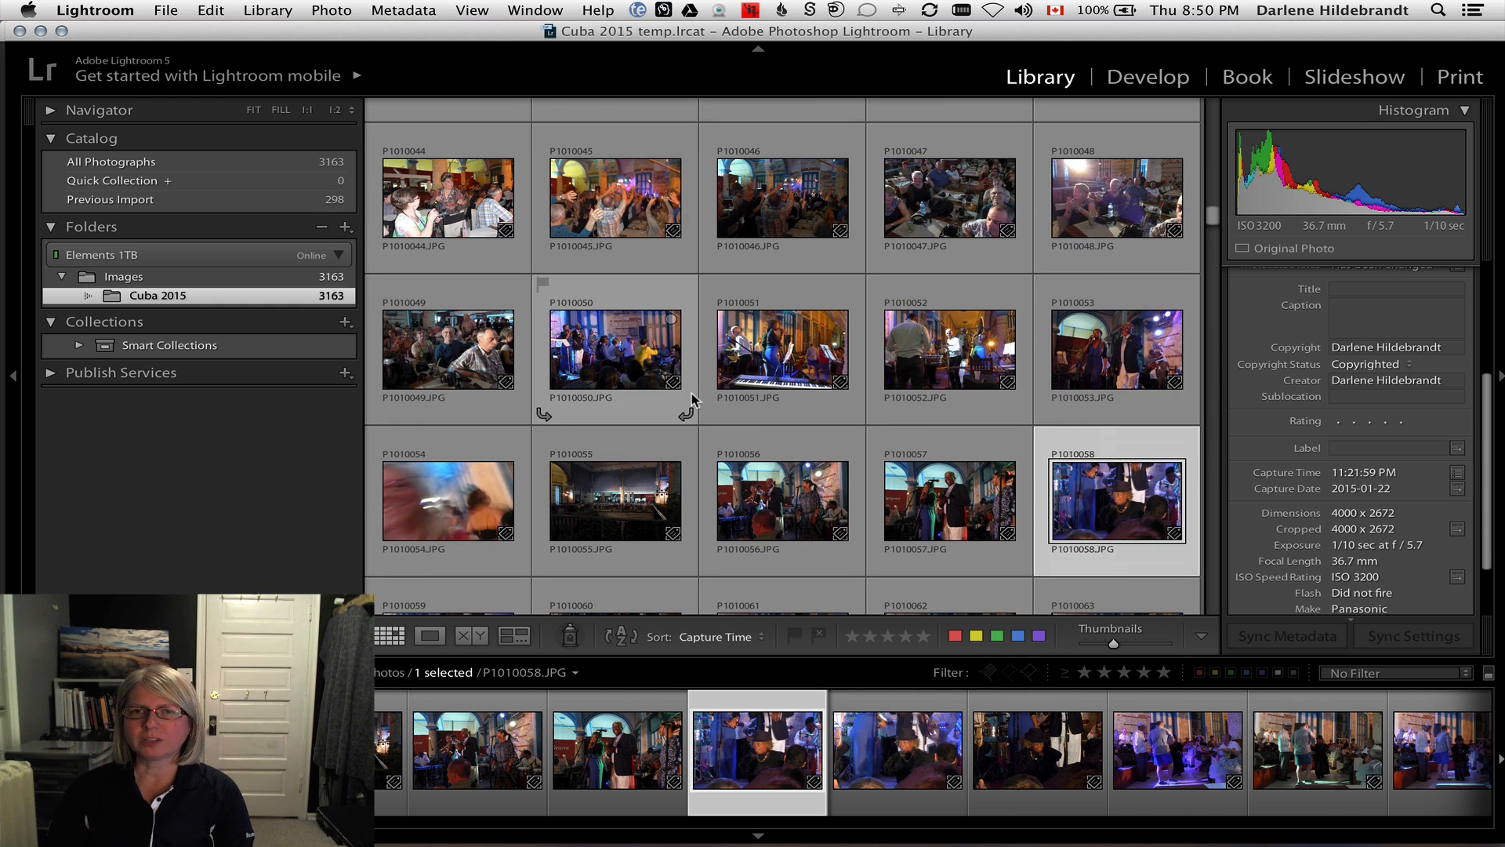
scroll(691, 398, up, 3)
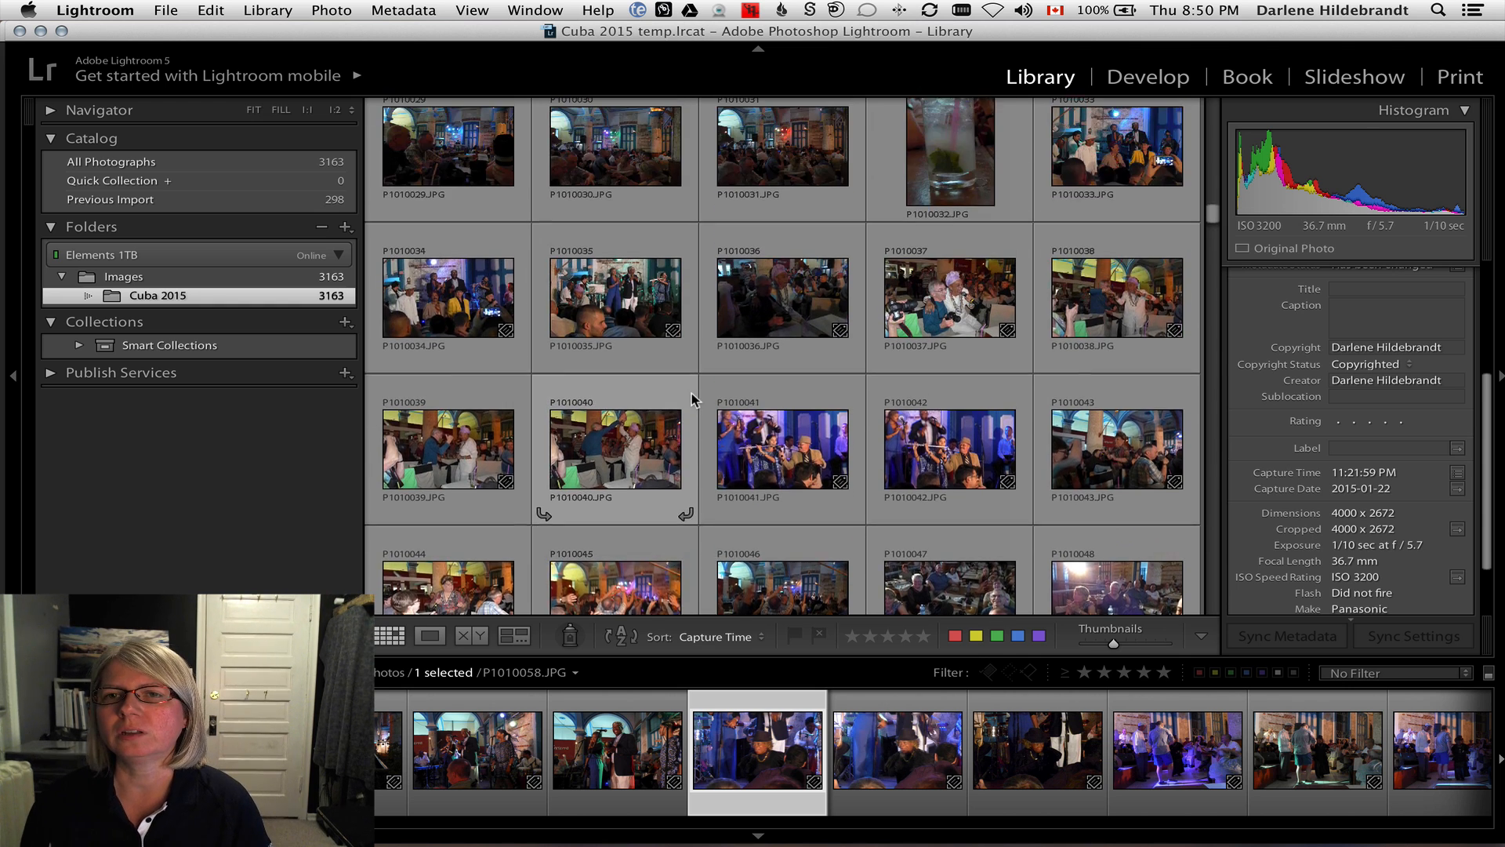
scroll(691, 400, up, 1)
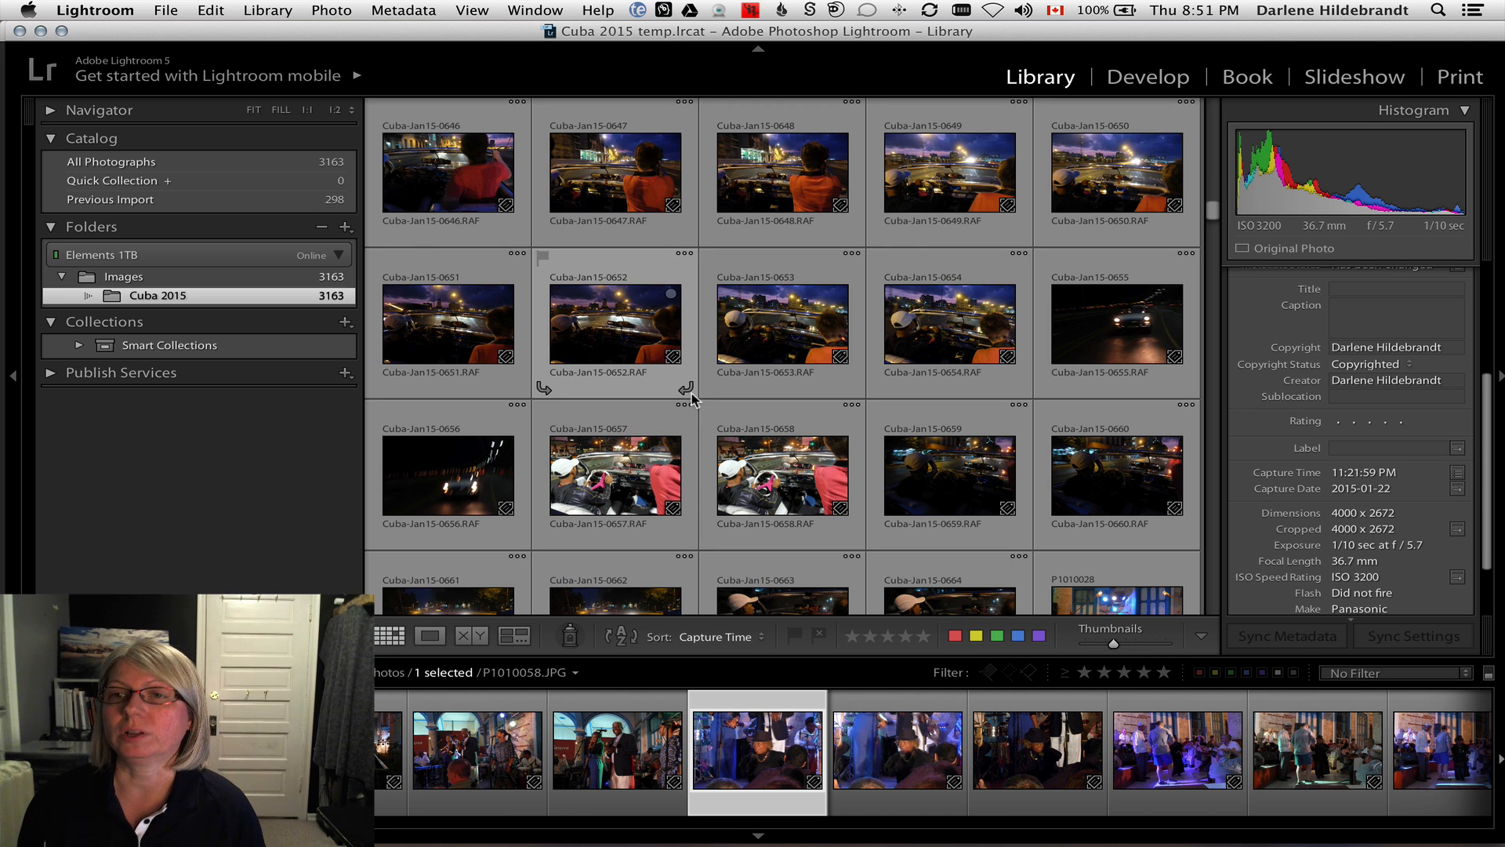
scroll(691, 393, down, 3)
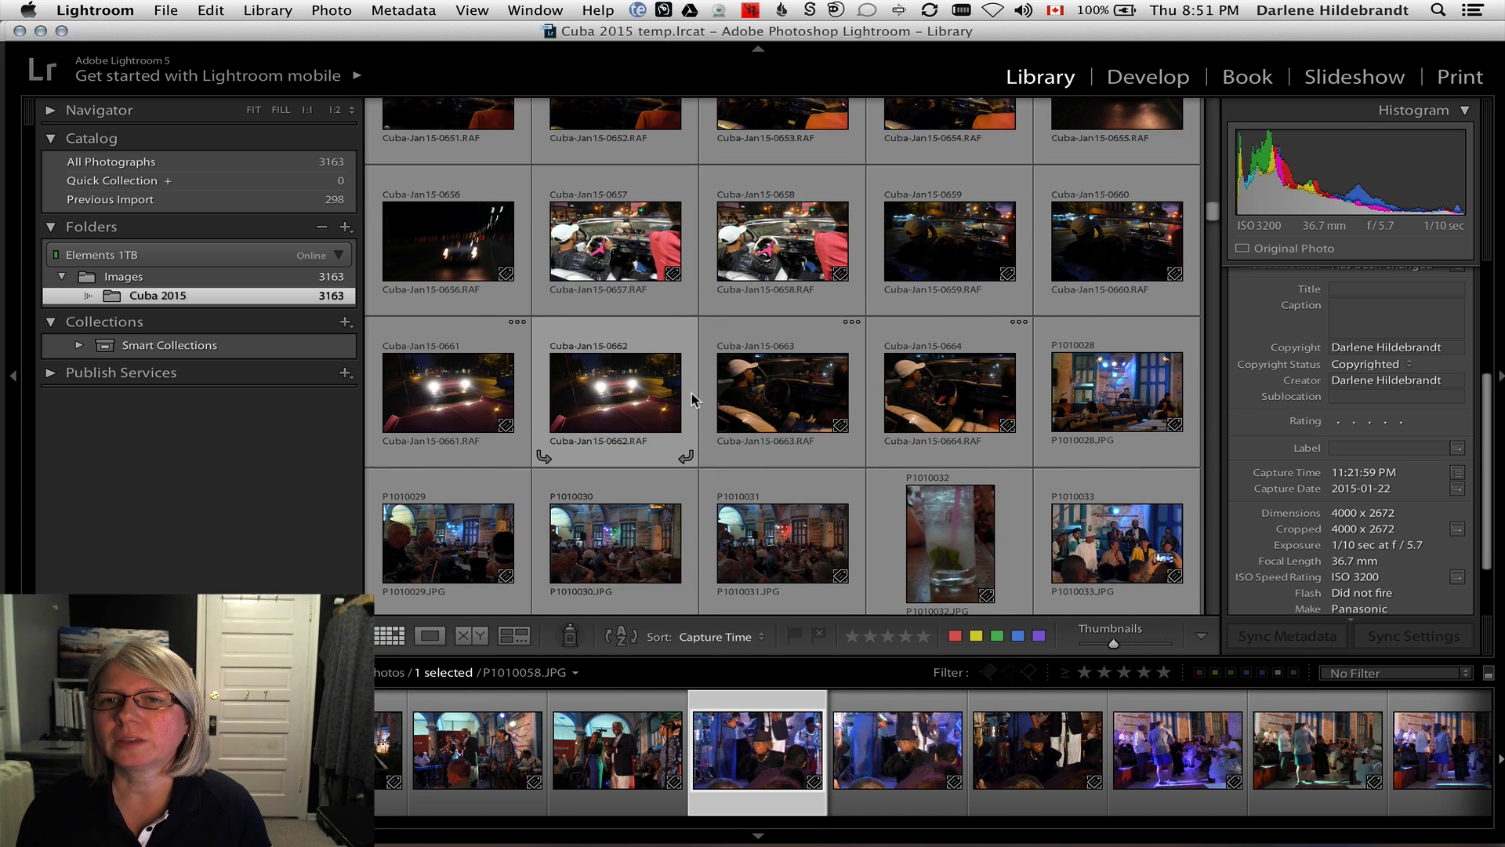
scroll(691, 396, up, 1)
scroll(691, 400, up, 10)
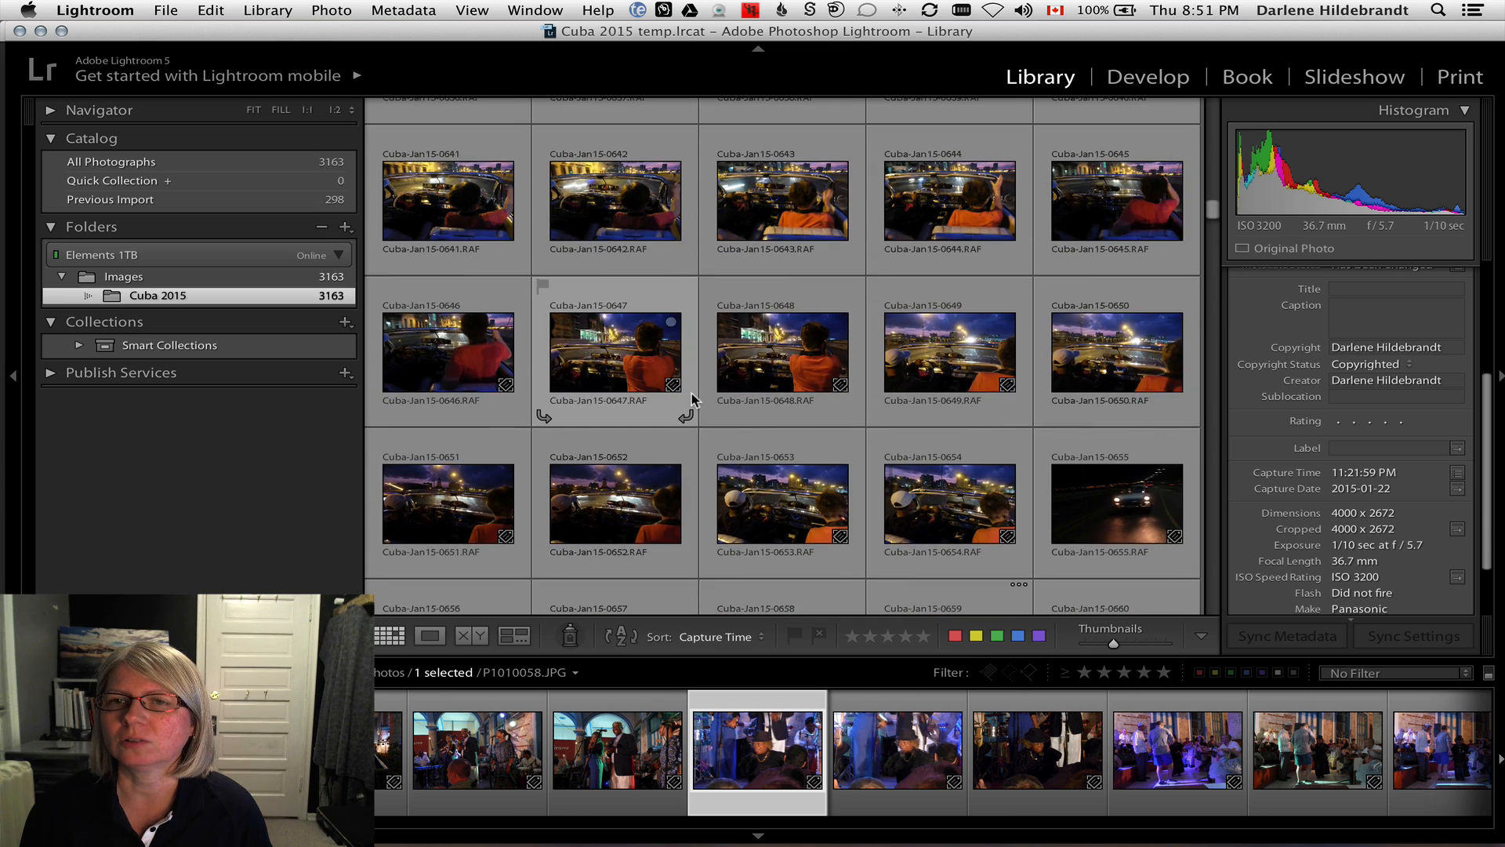
scroll(691, 394, down, 12)
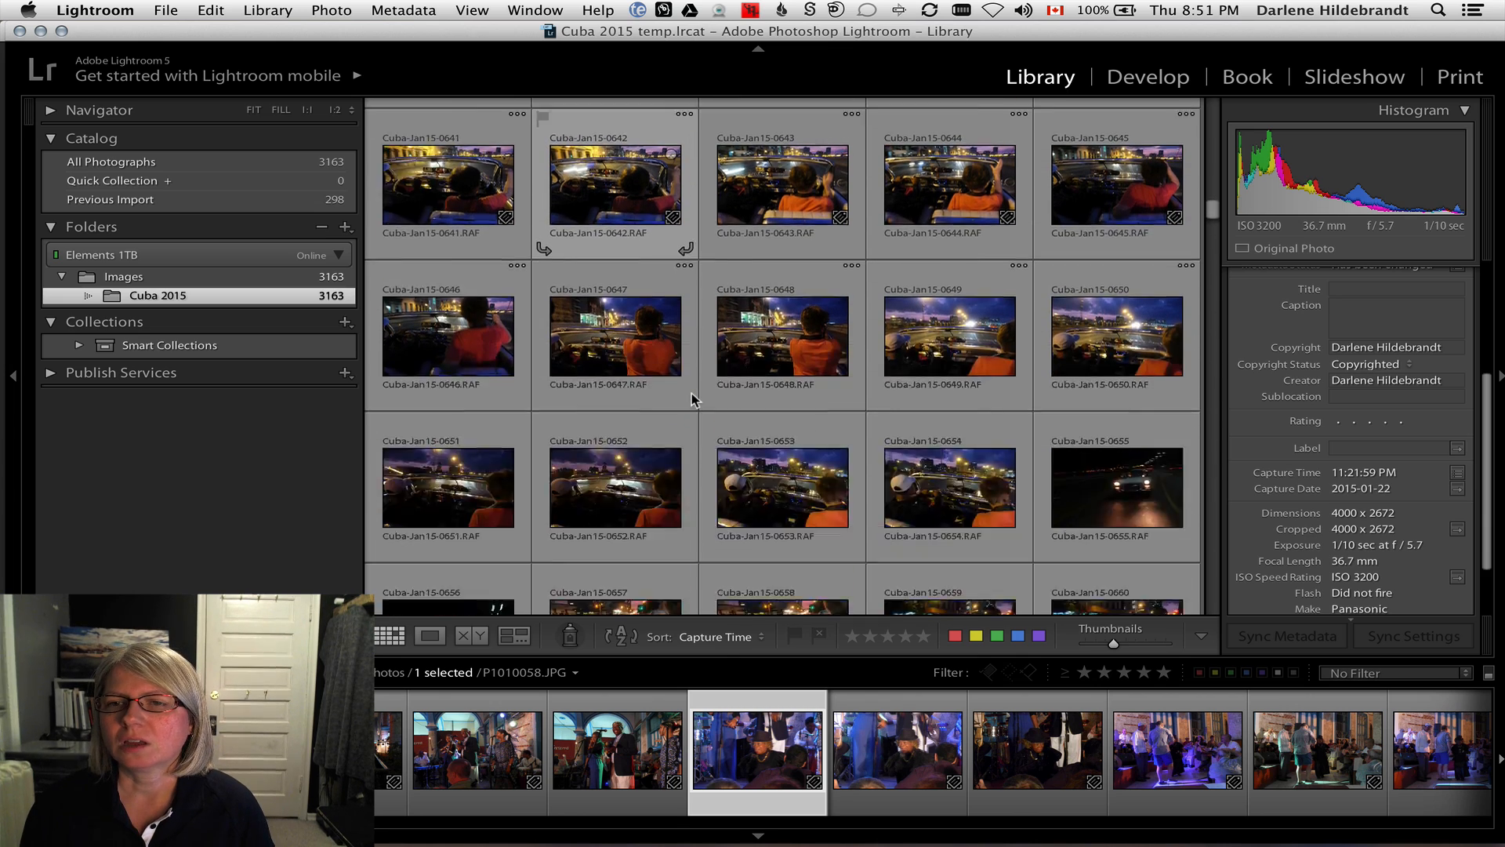
scroll(692, 393, down, 12)
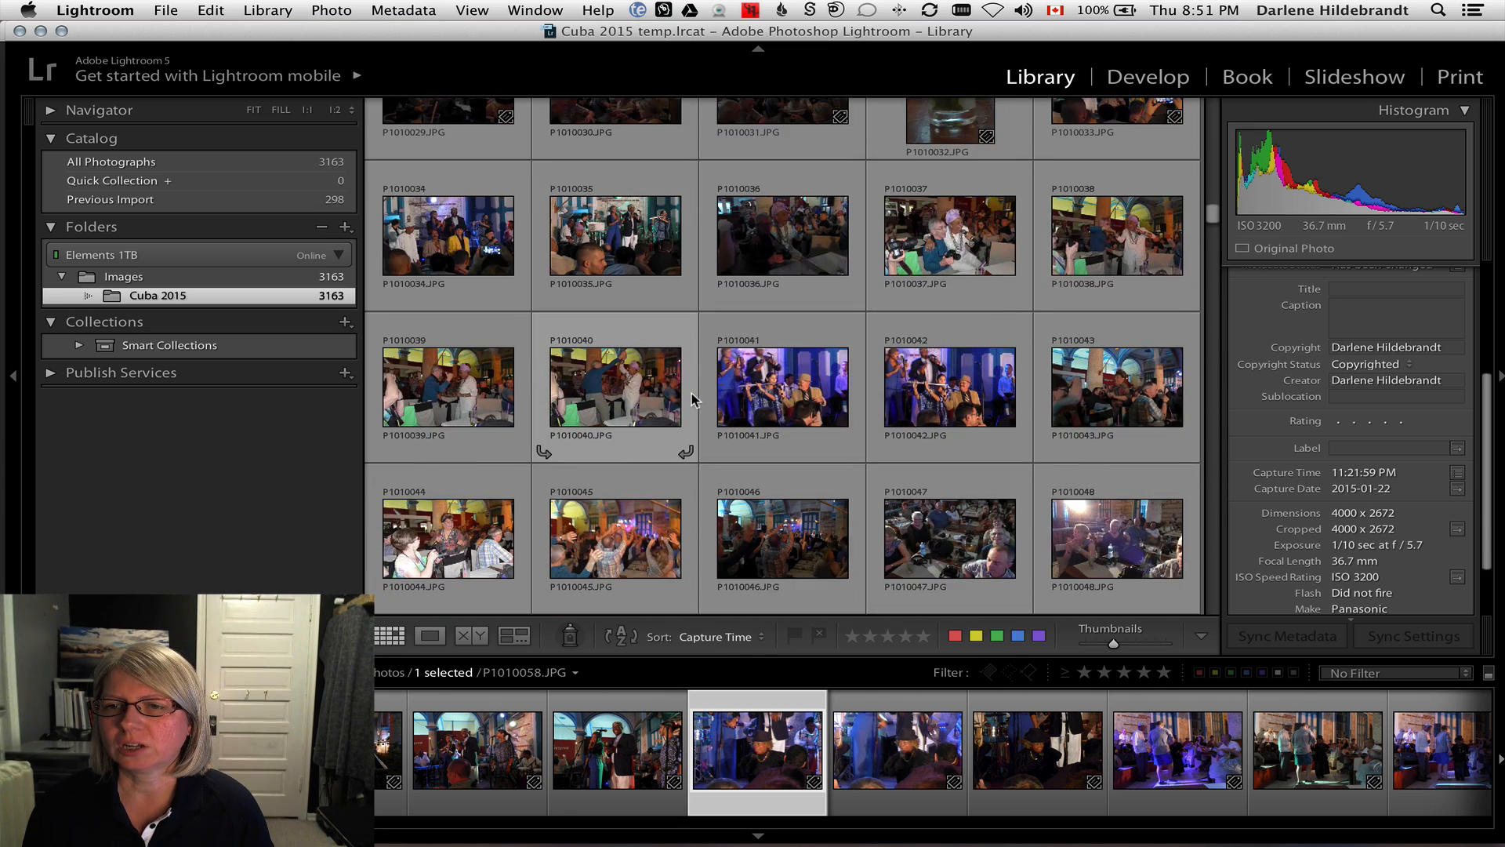
- Browse the Cuba 2015 folder to see where the P1010 JPEGs end and the renamed Cuba raw files continue by capture time
scroll(690, 392, down, 20)
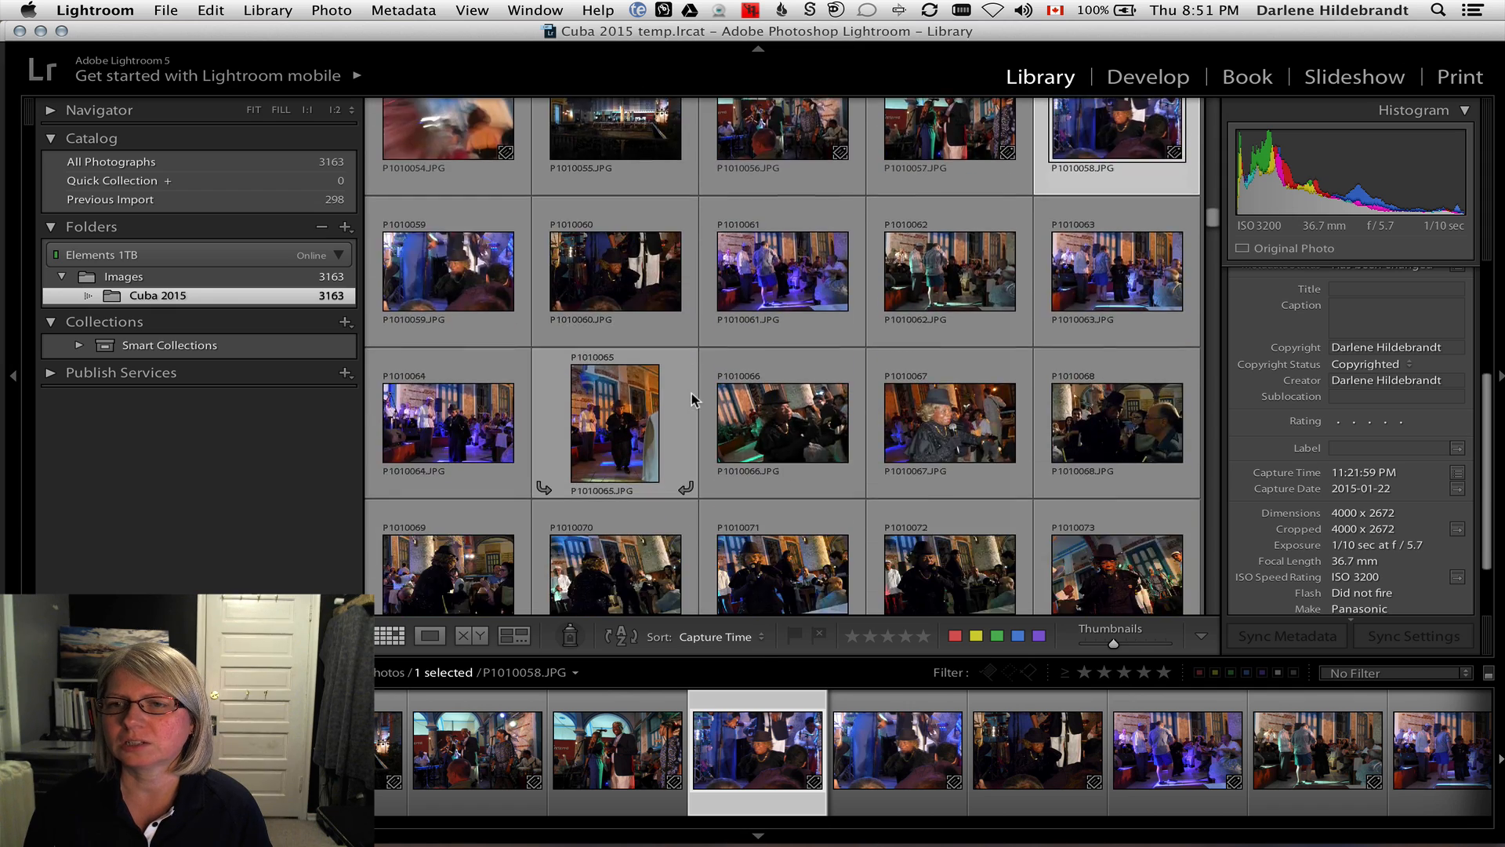
scroll(692, 399, down, 3)
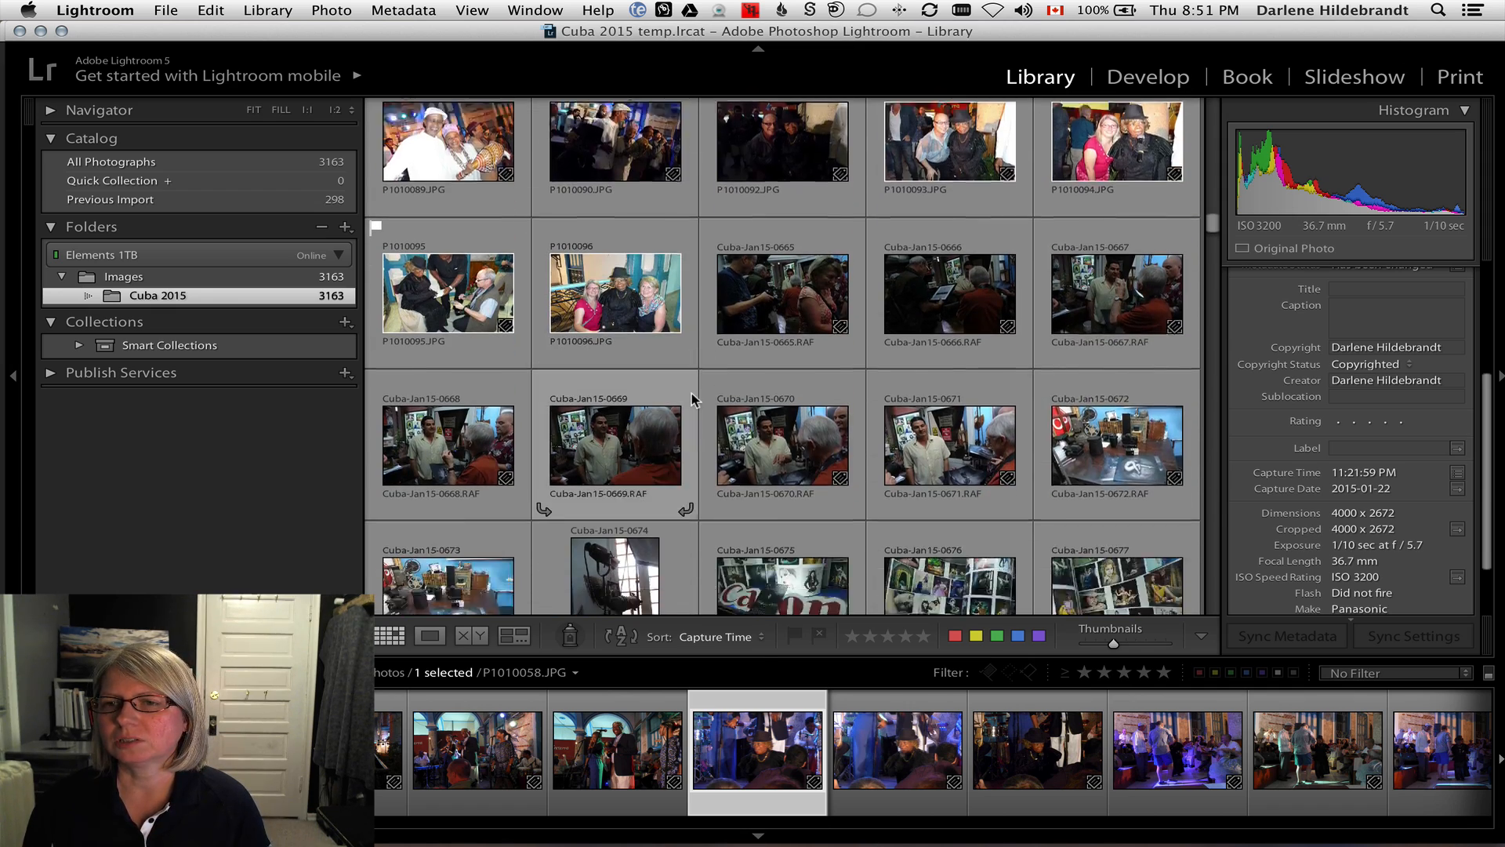
scroll(692, 398, down, 15)
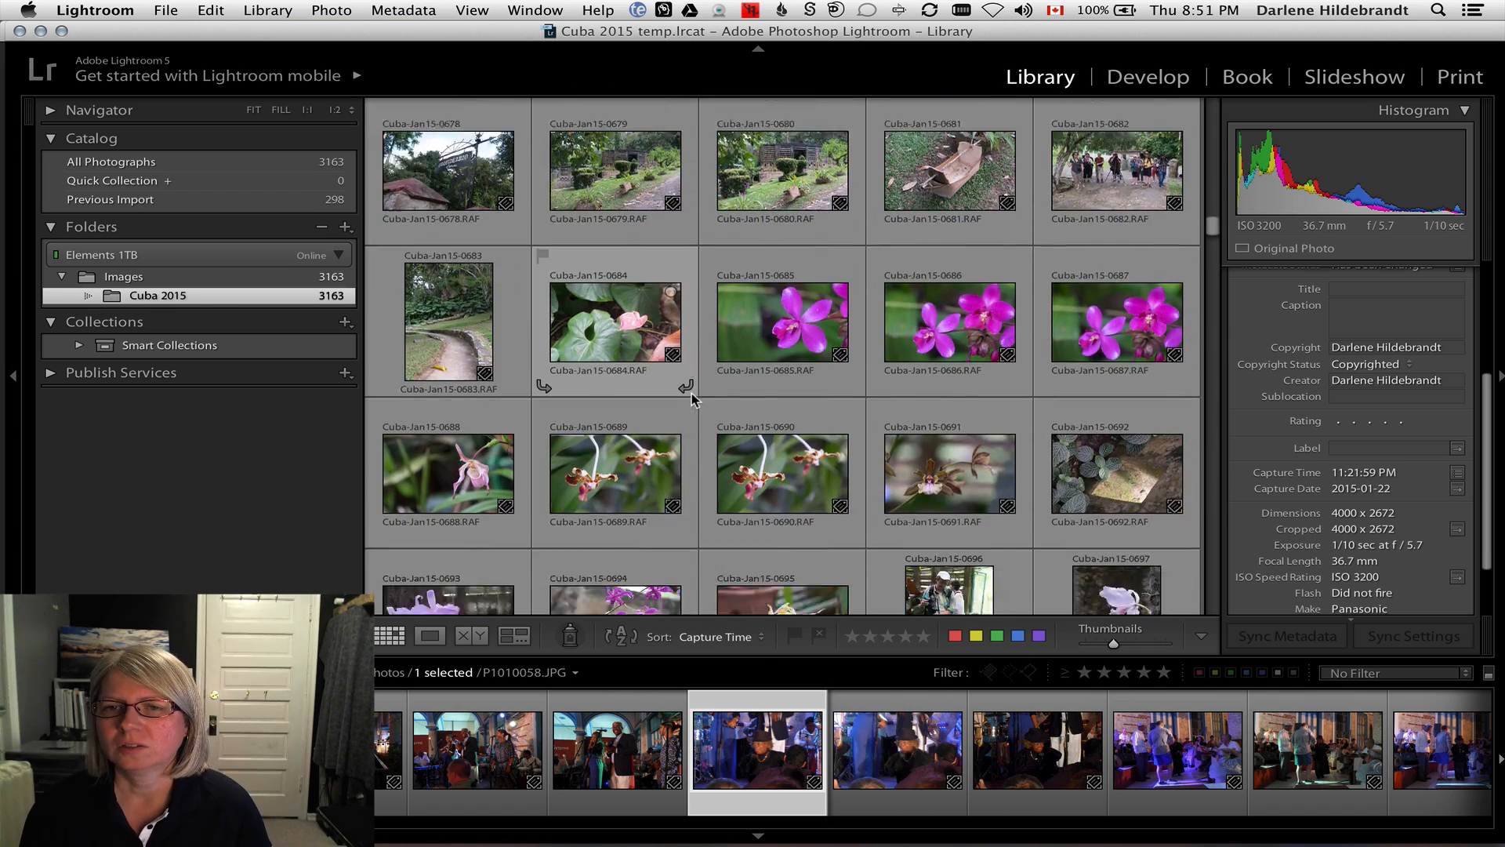
scroll(692, 398, down, 5)
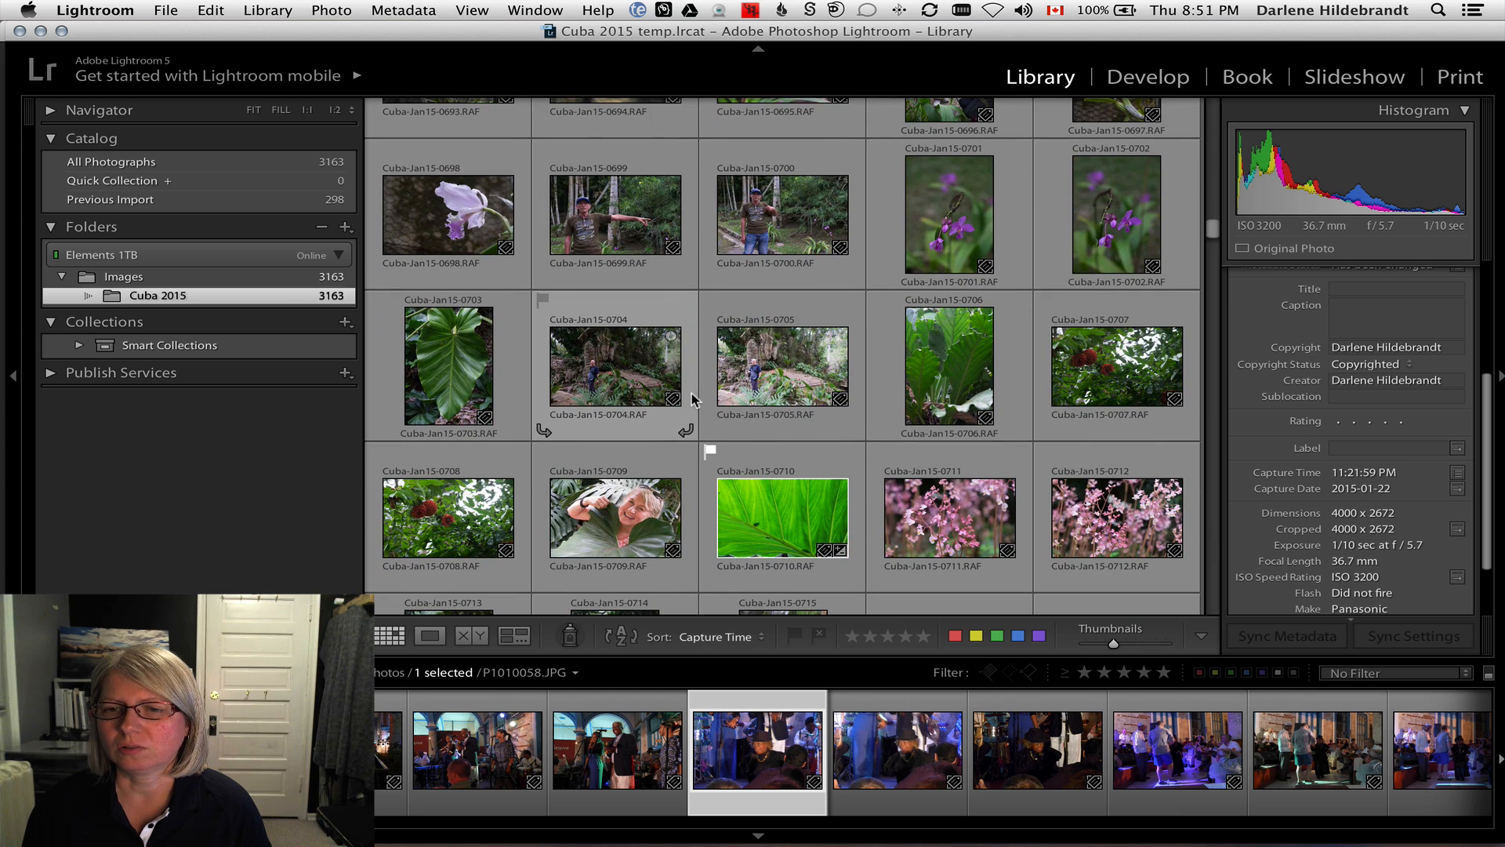
scroll(691, 398, down, 15)
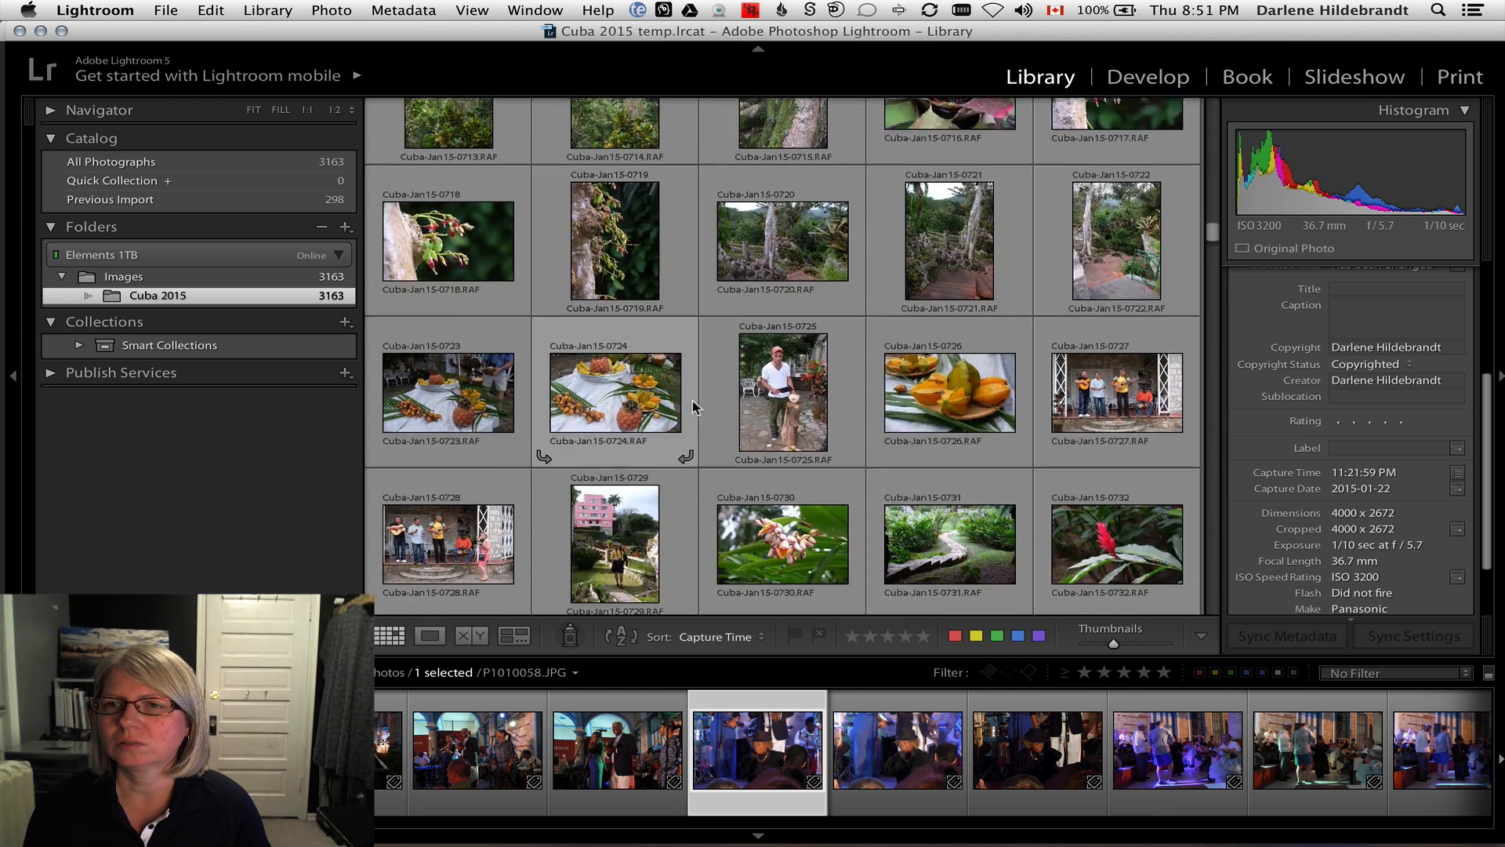
scroll(693, 401, down, 6)
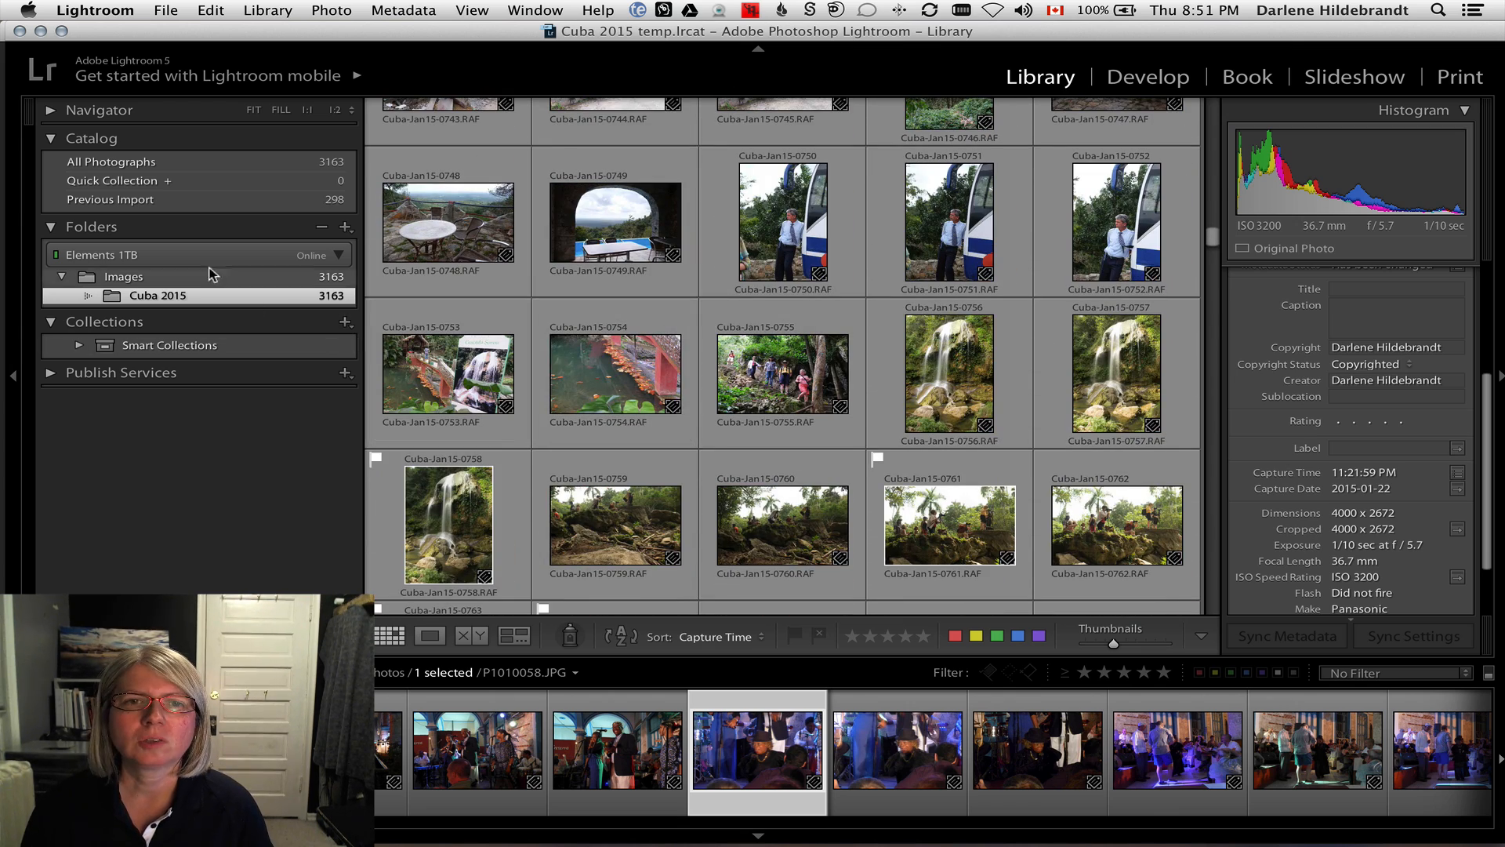
- Find the night photo P1010103.JPG in the previous import and show it in its library folder
click(185, 201)
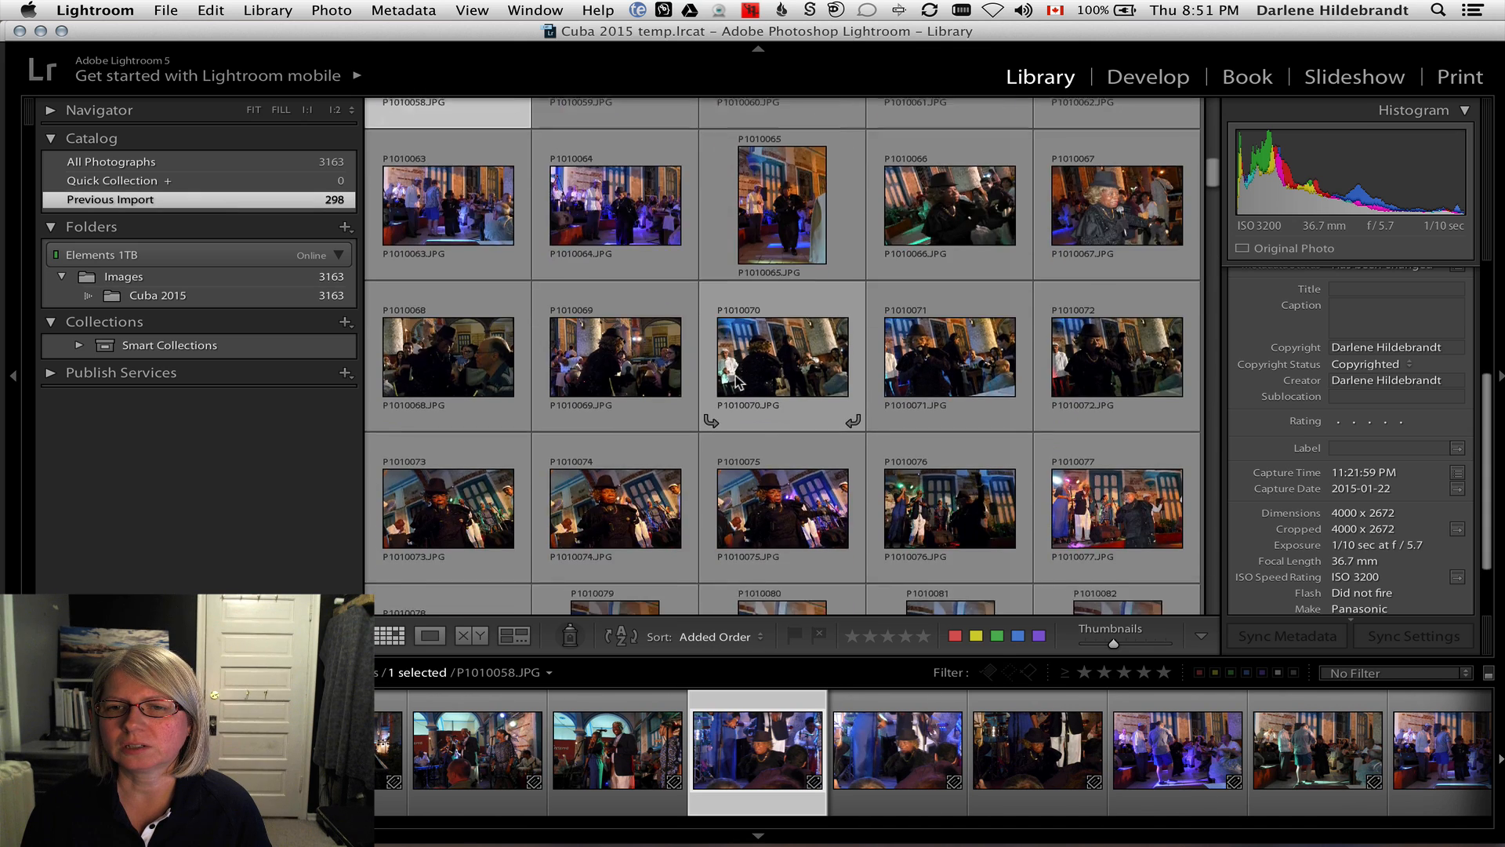
scroll(737, 382, down, 5)
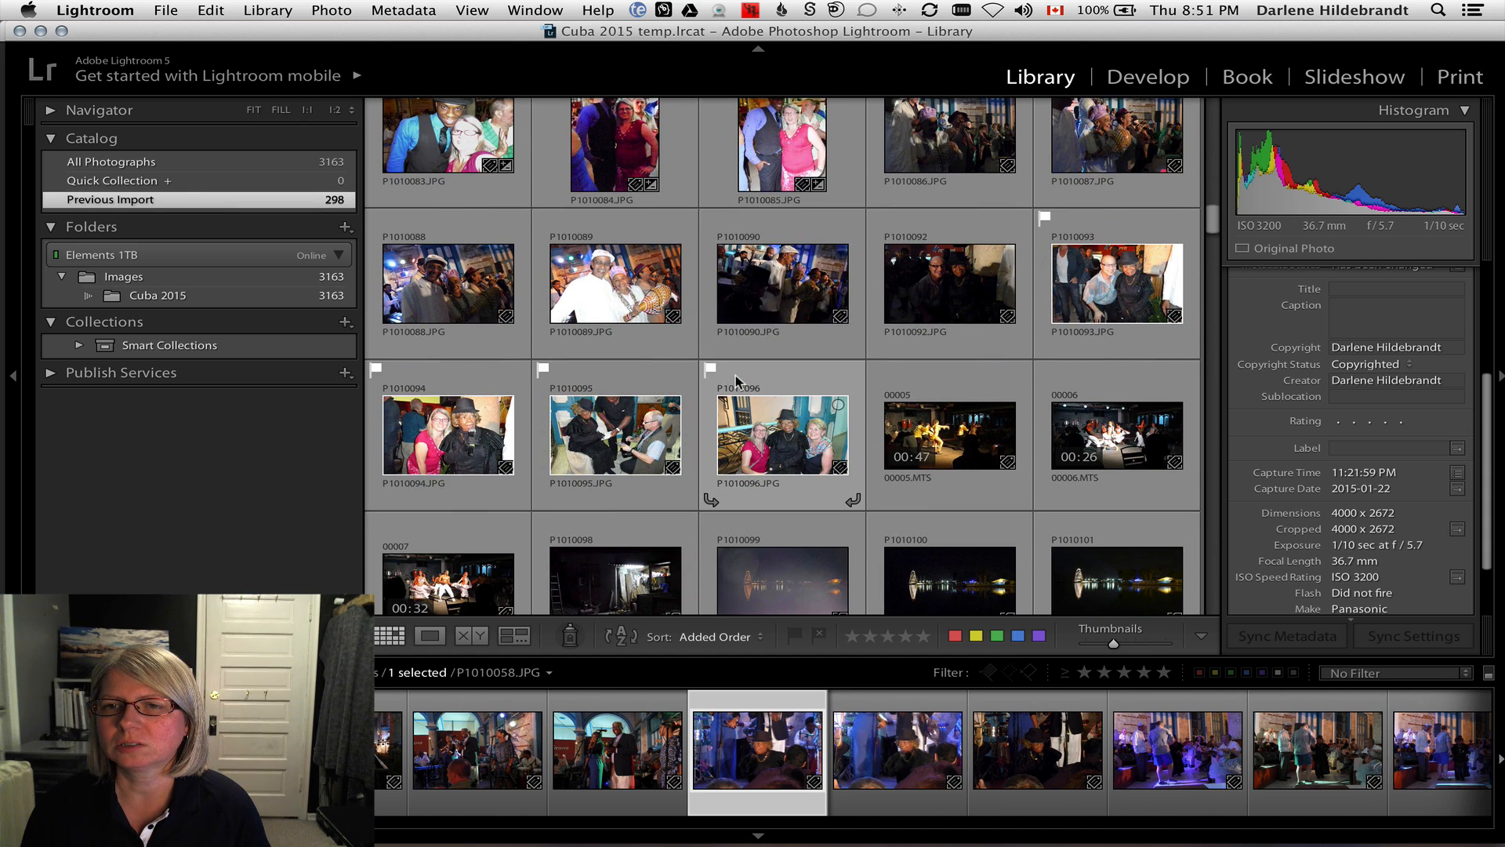
scroll(737, 382, down, 2)
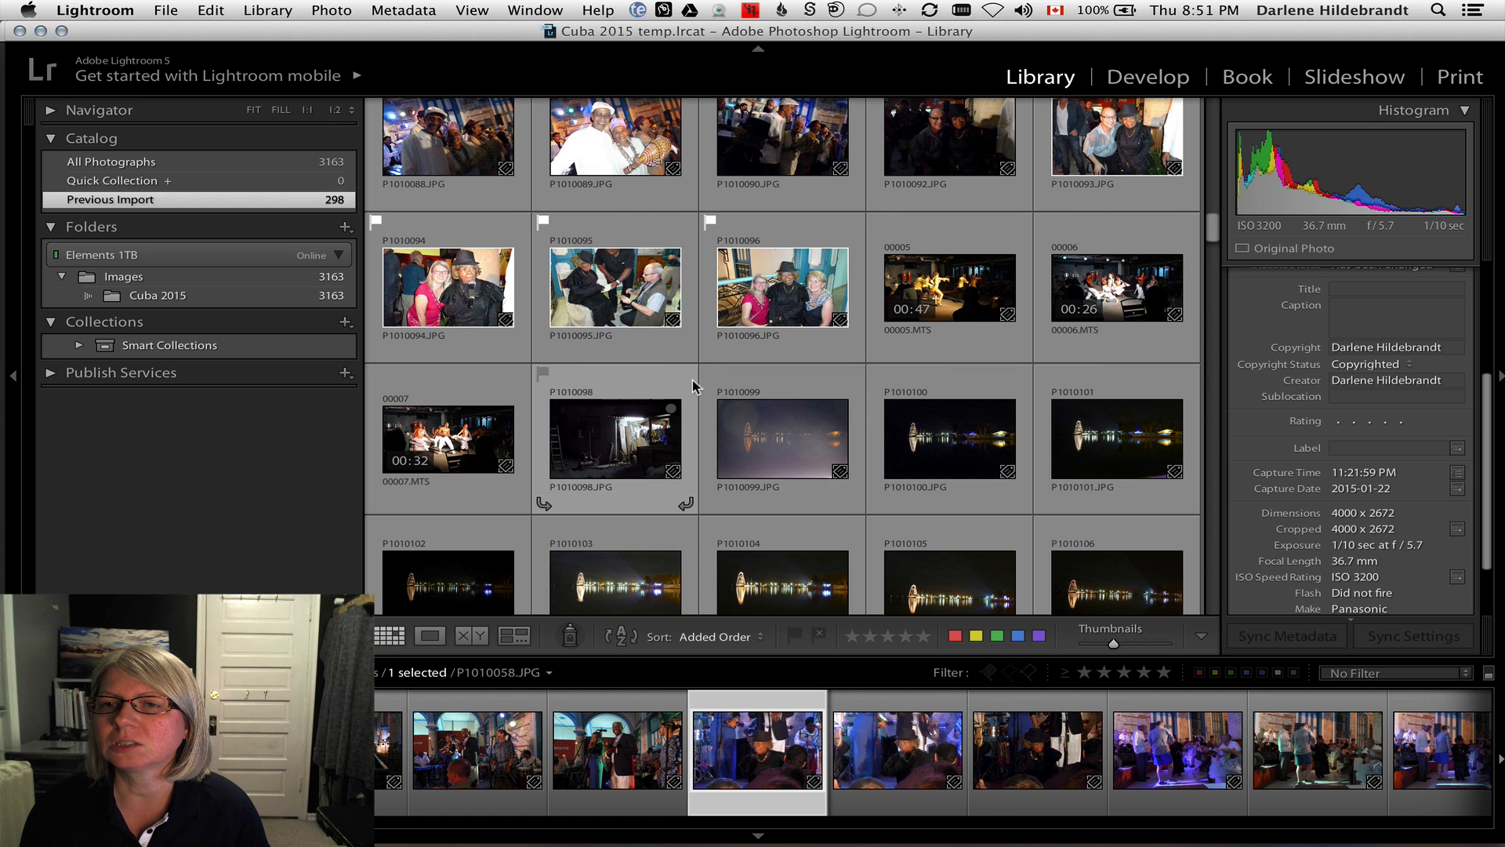
scroll(693, 384, down, 3)
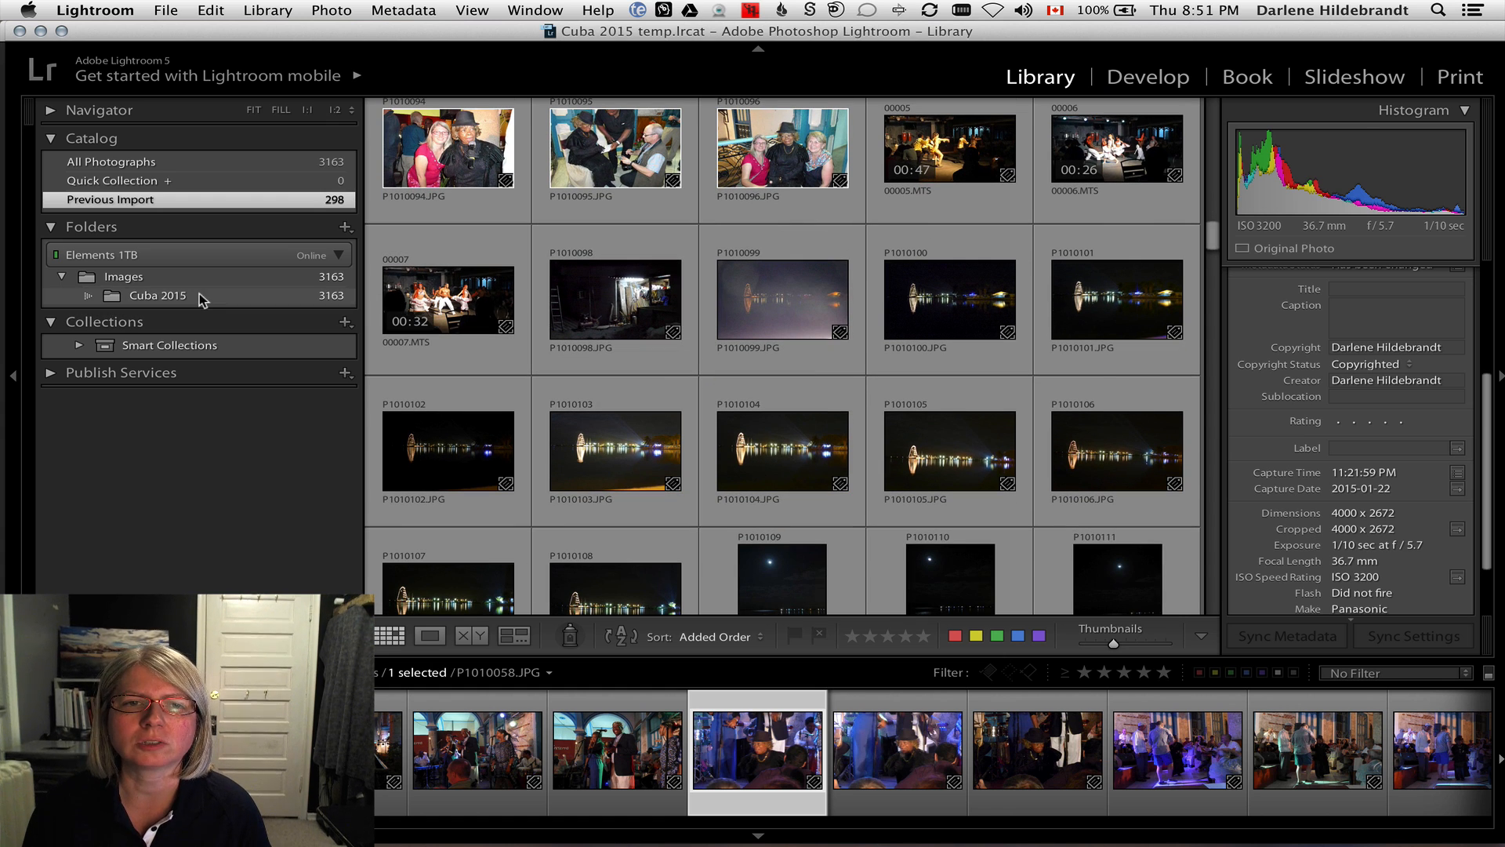
click(620, 455)
right_click(618, 455)
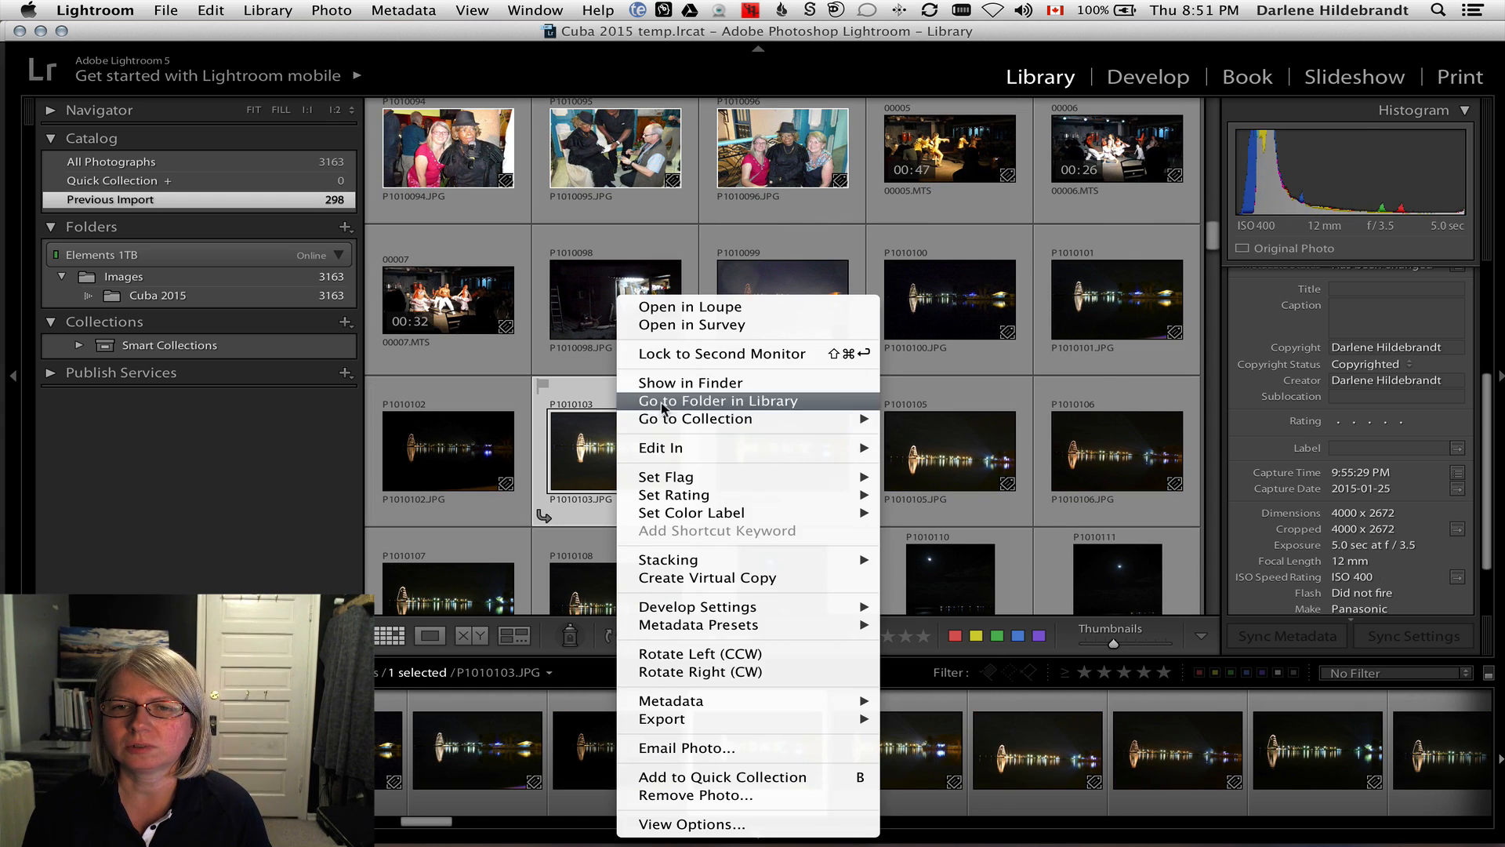
click(663, 400)
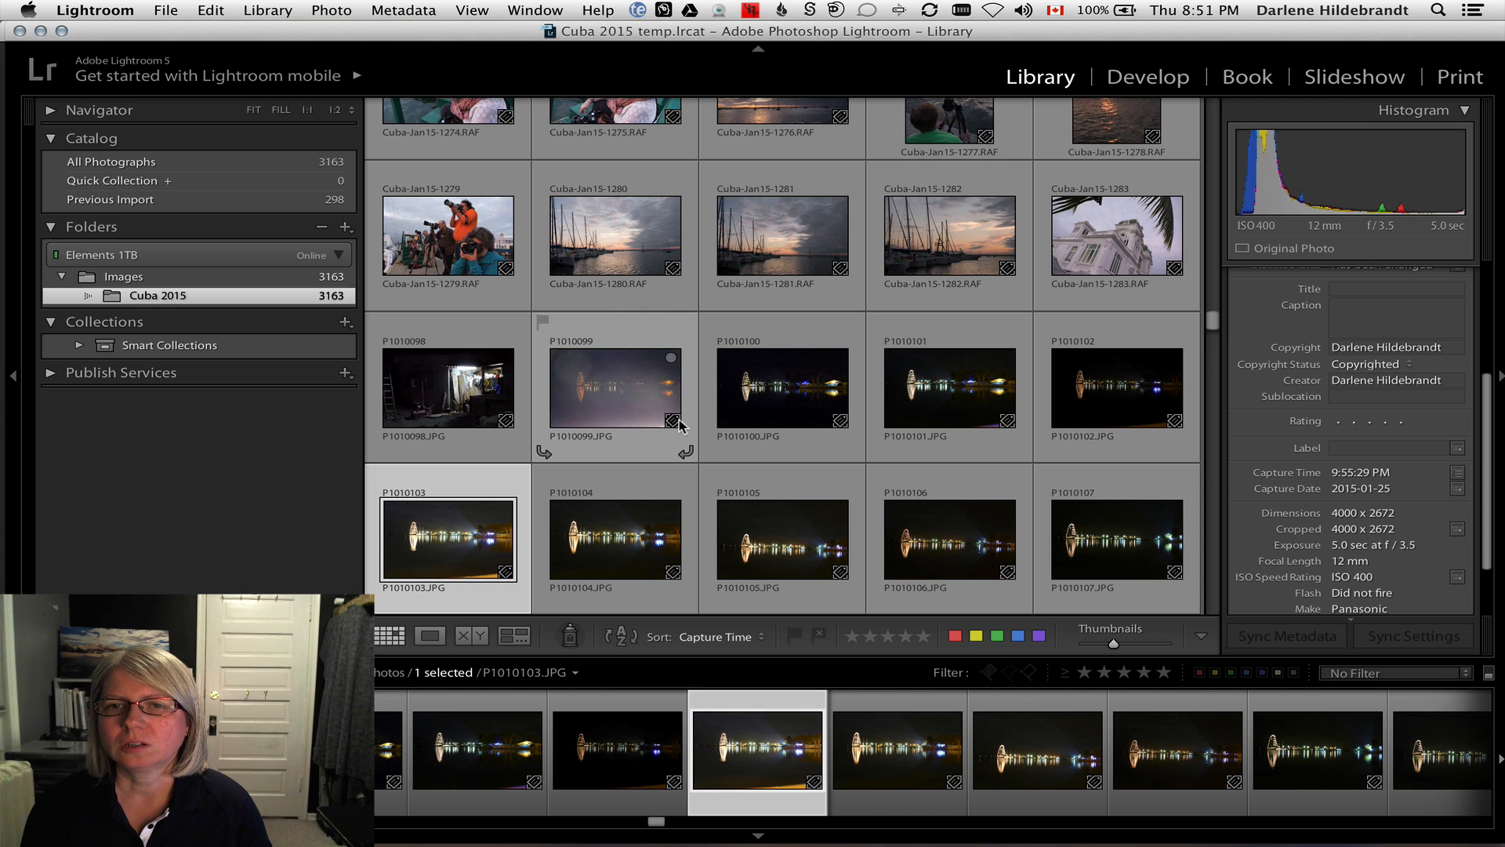
- Compare the night JPEGs around P1010103.JPG with the renamed raw files before them, and slightly enlarge the grid thumbnails
scroll(679, 424, down, 6)
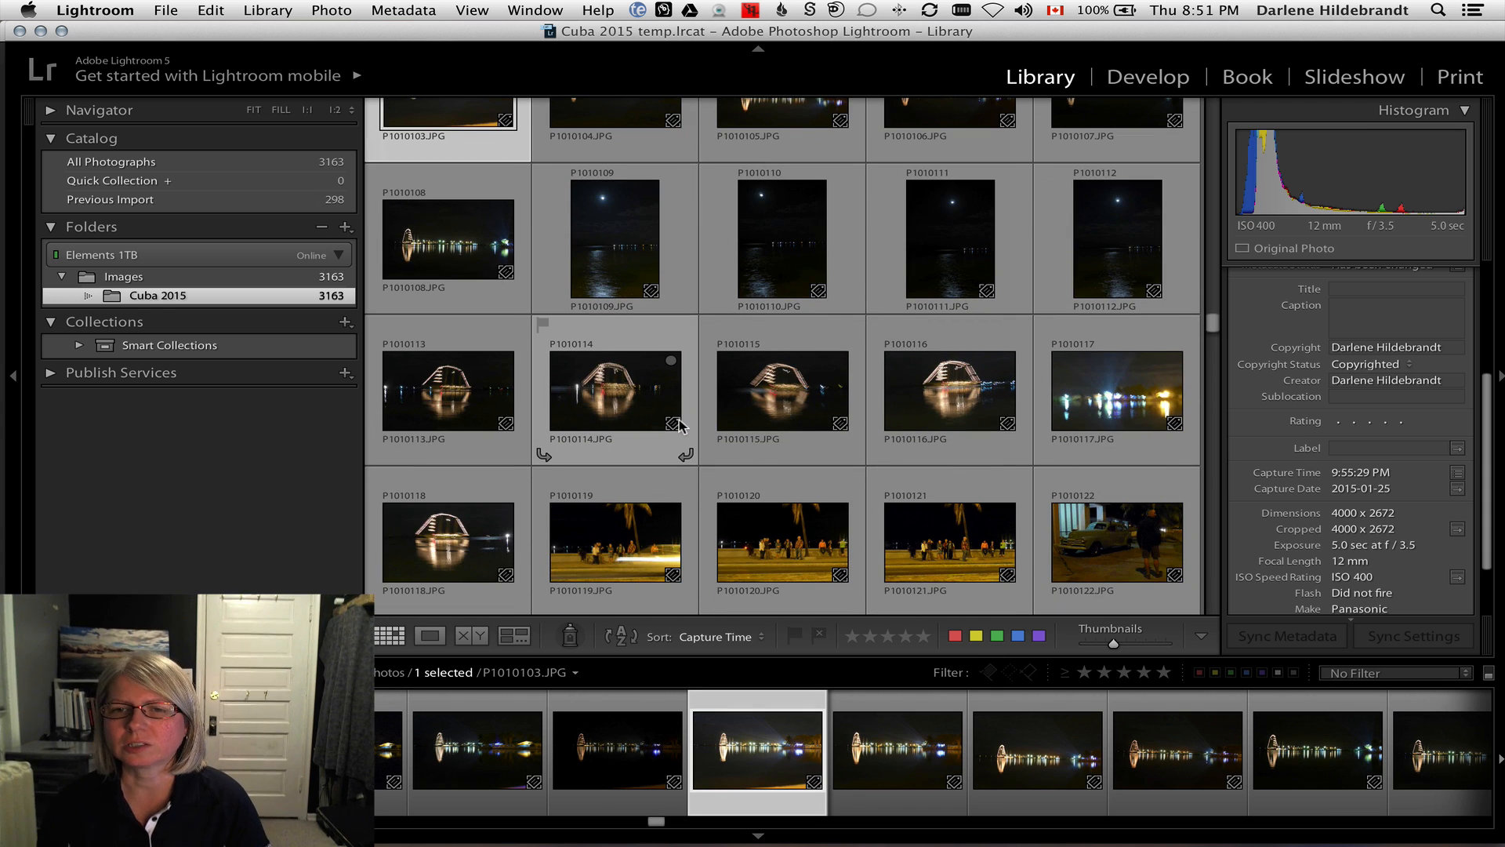
scroll(679, 424, up, 5)
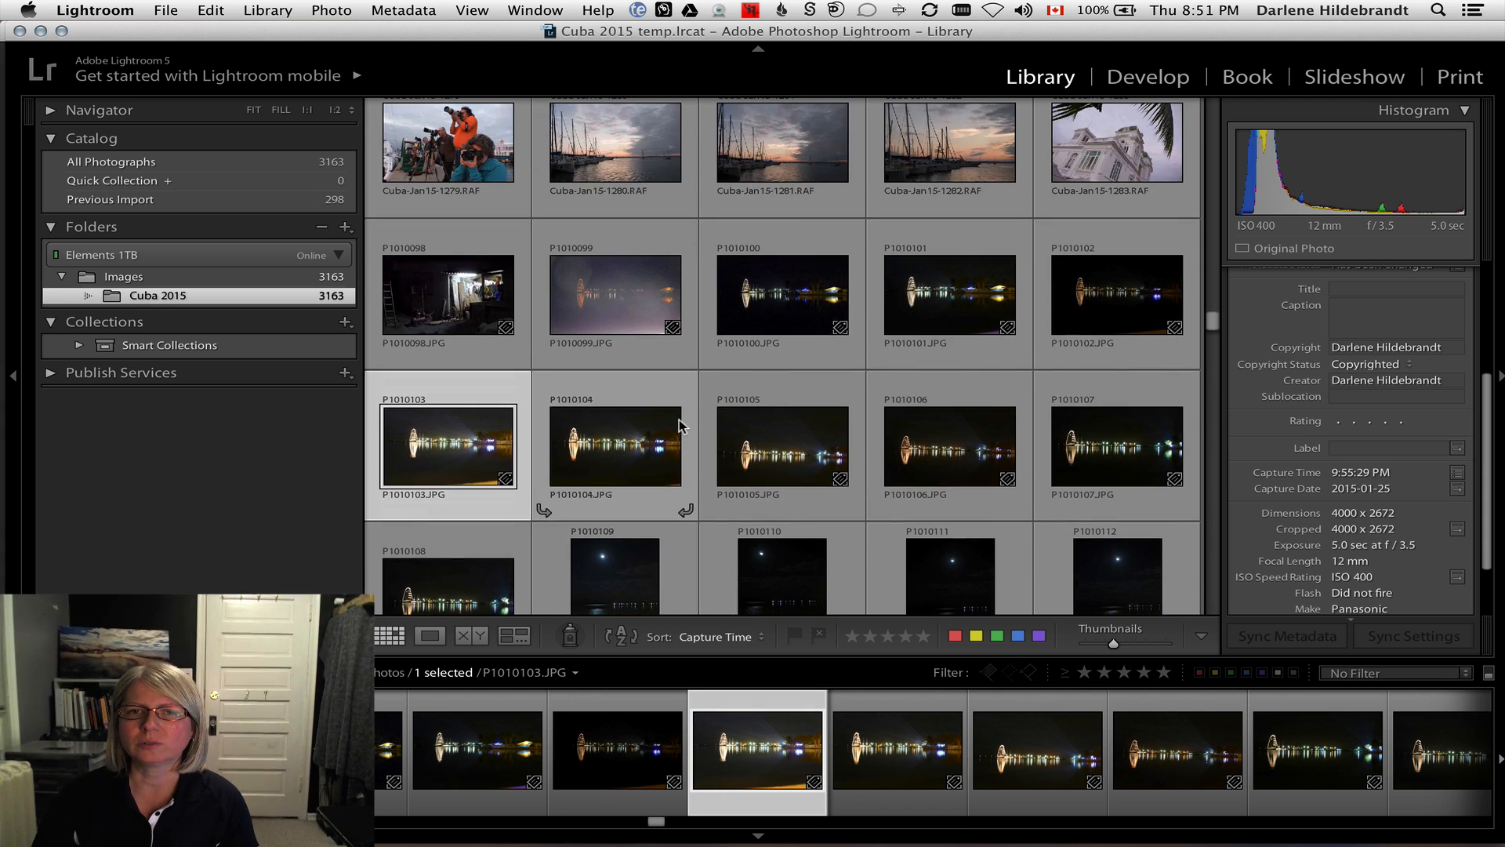
scroll(679, 426, up, 2)
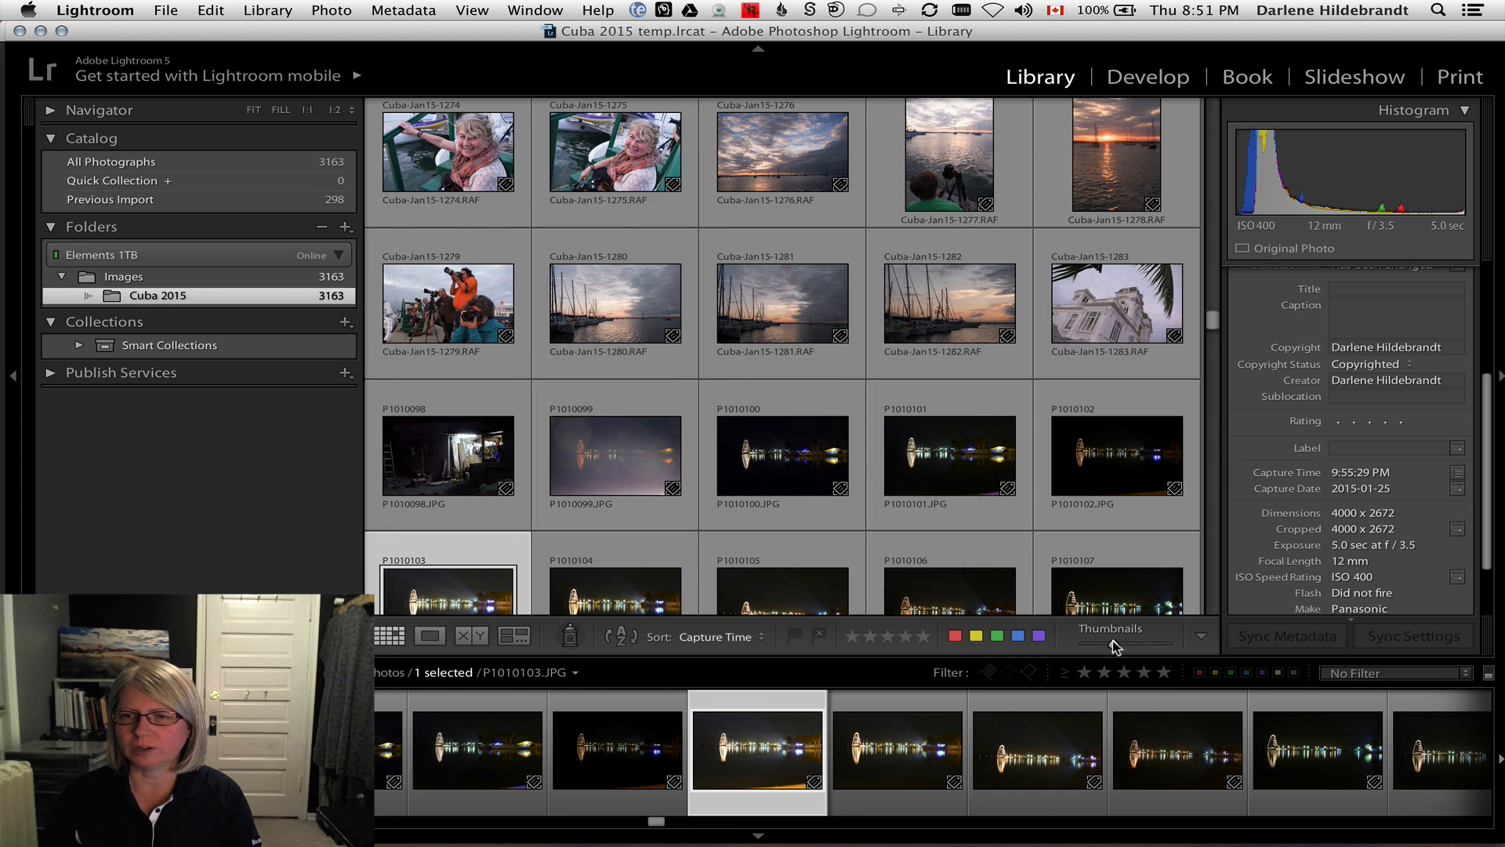
drag(1114, 645, 1118, 641)
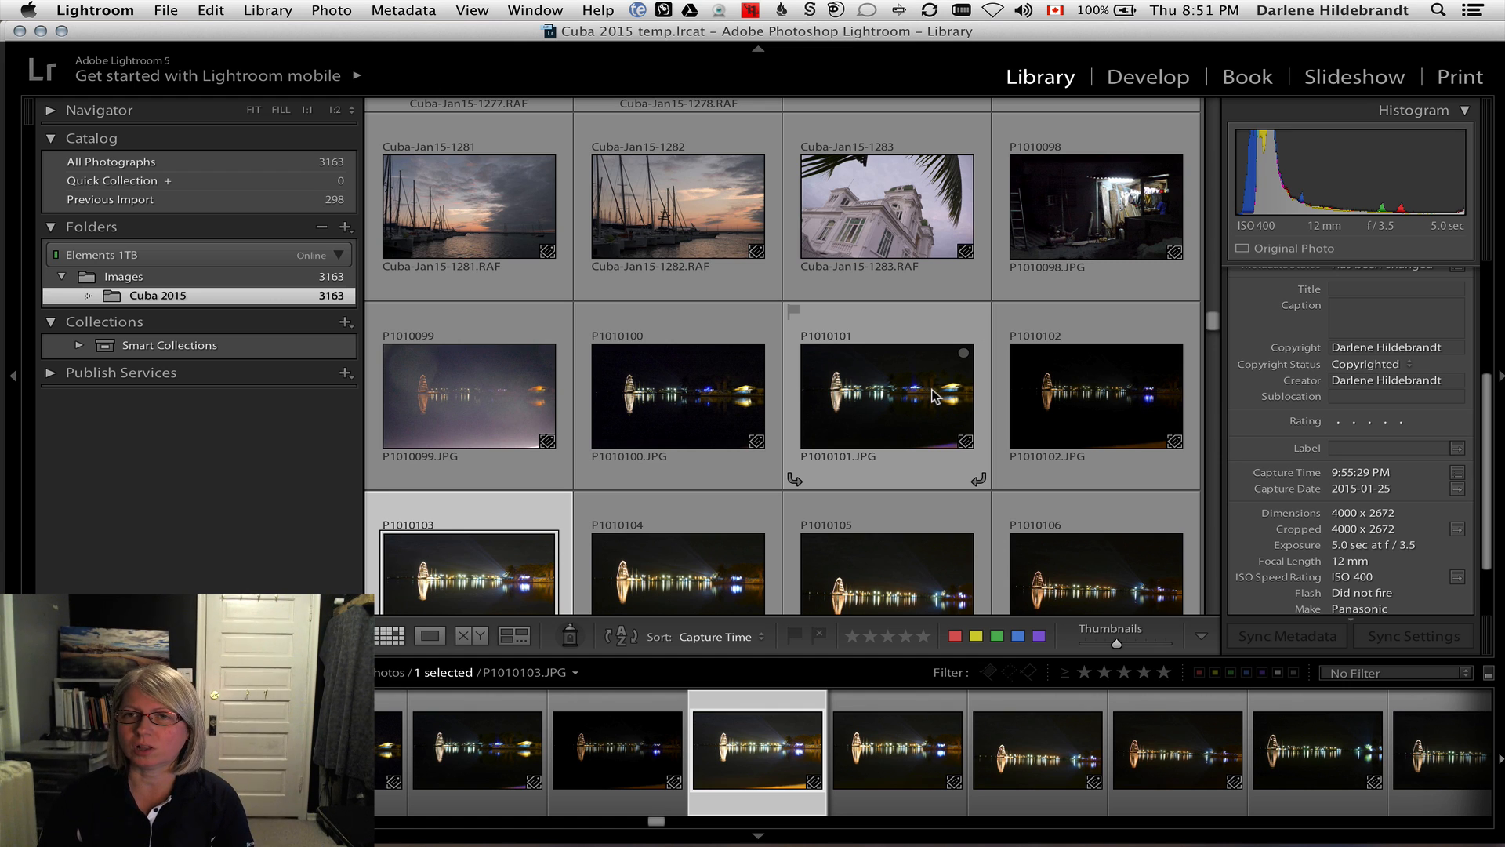
- Show the library filter with the Camera Info preset and change its Flash State column to File Type
key(backslash)
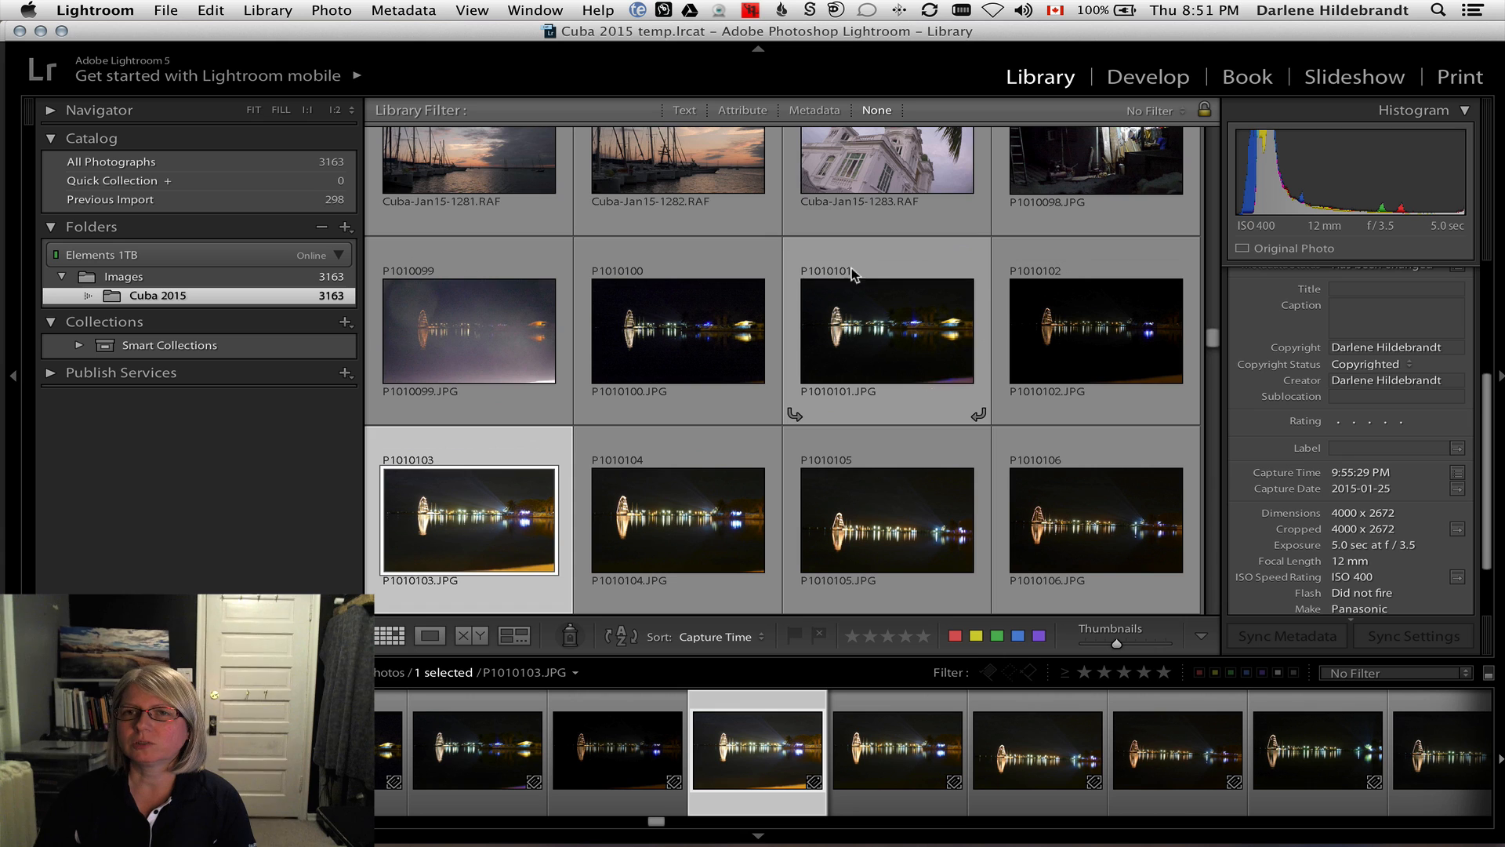
click(1149, 118)
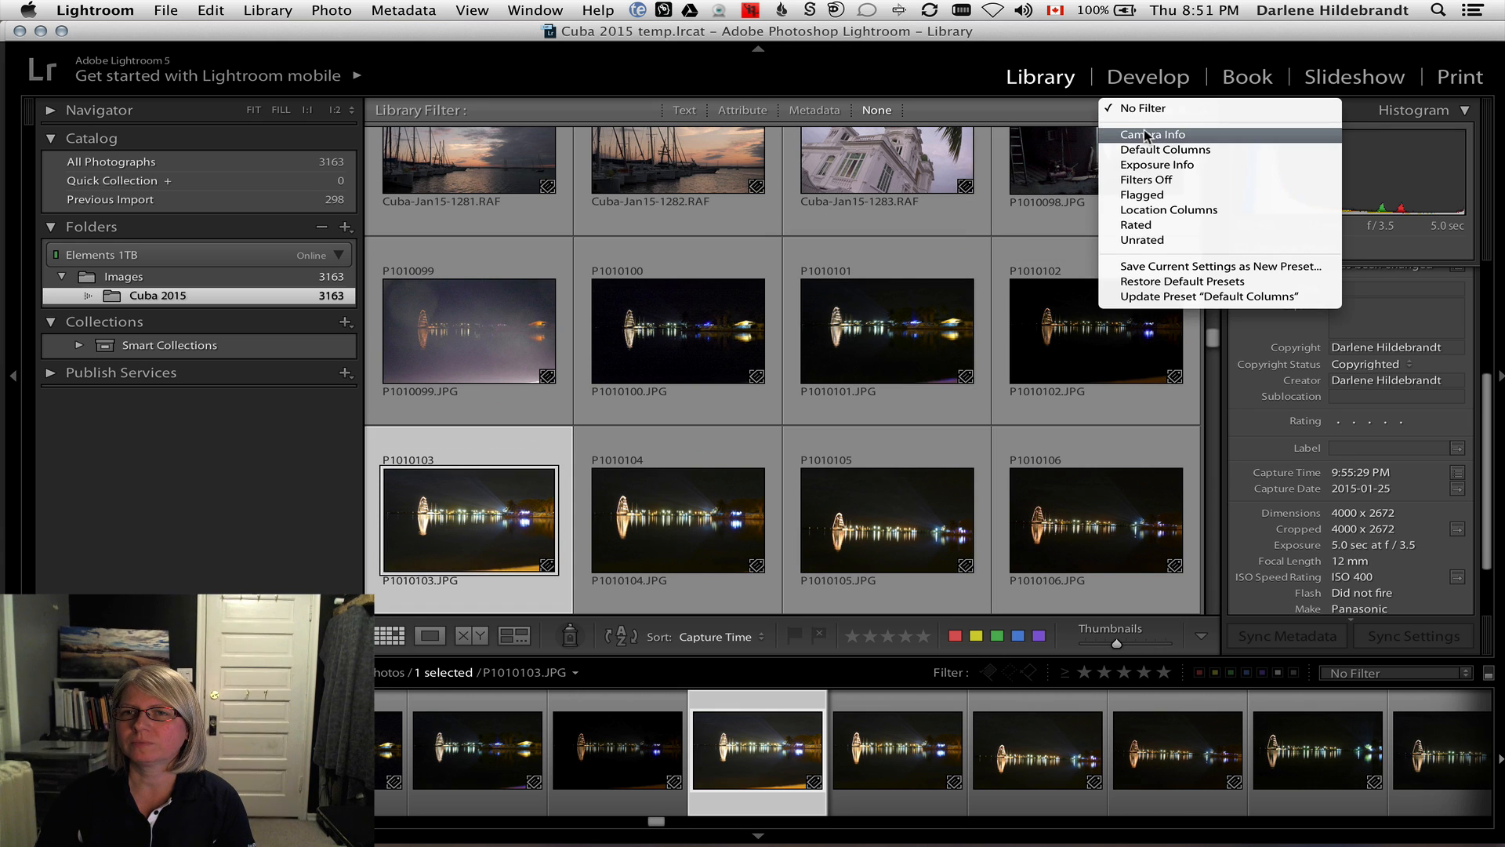
click(1145, 133)
click(1054, 132)
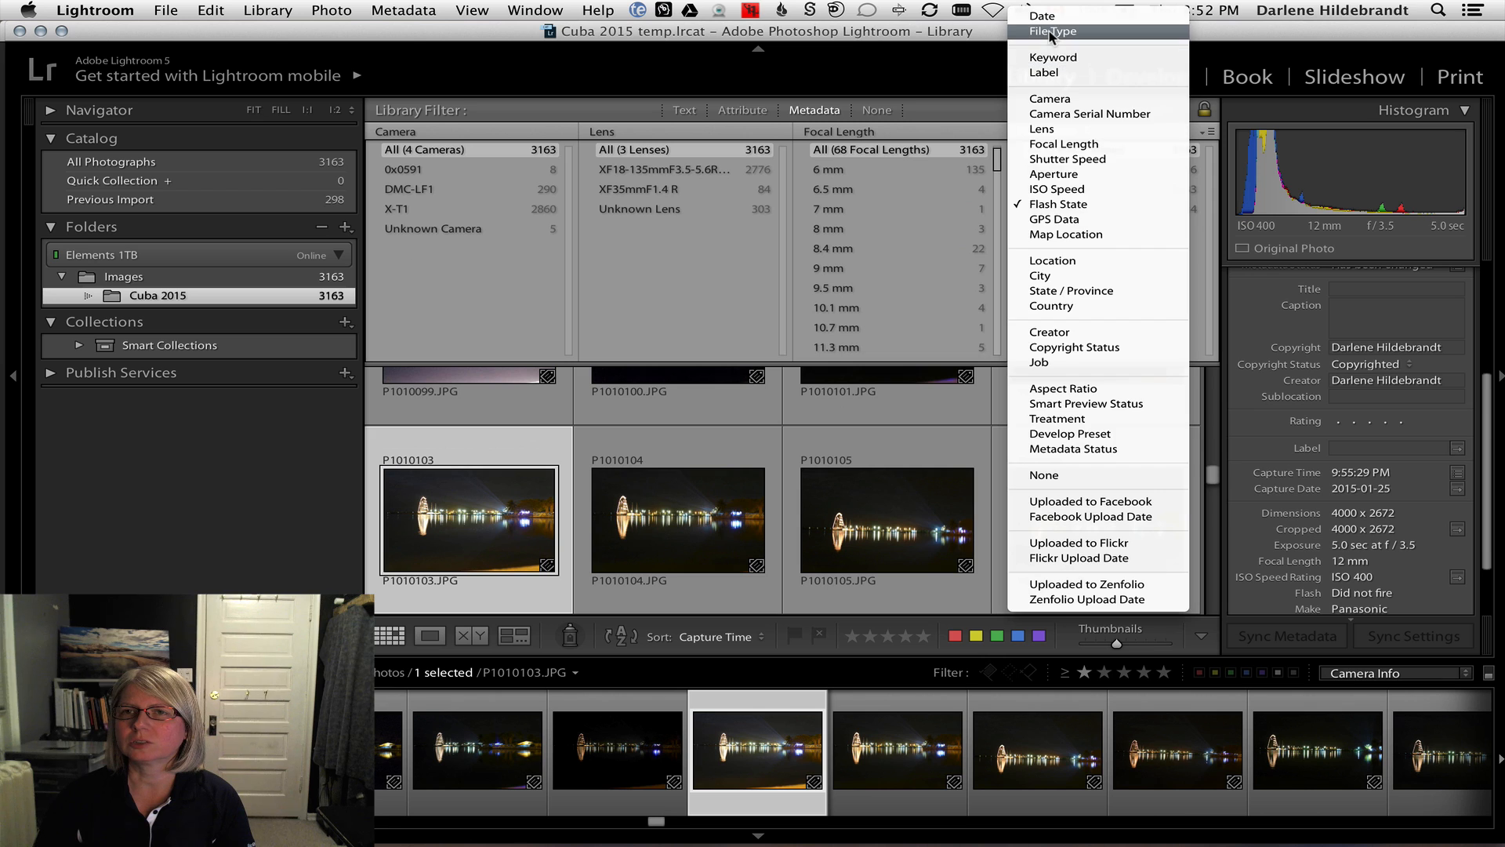
click(1049, 31)
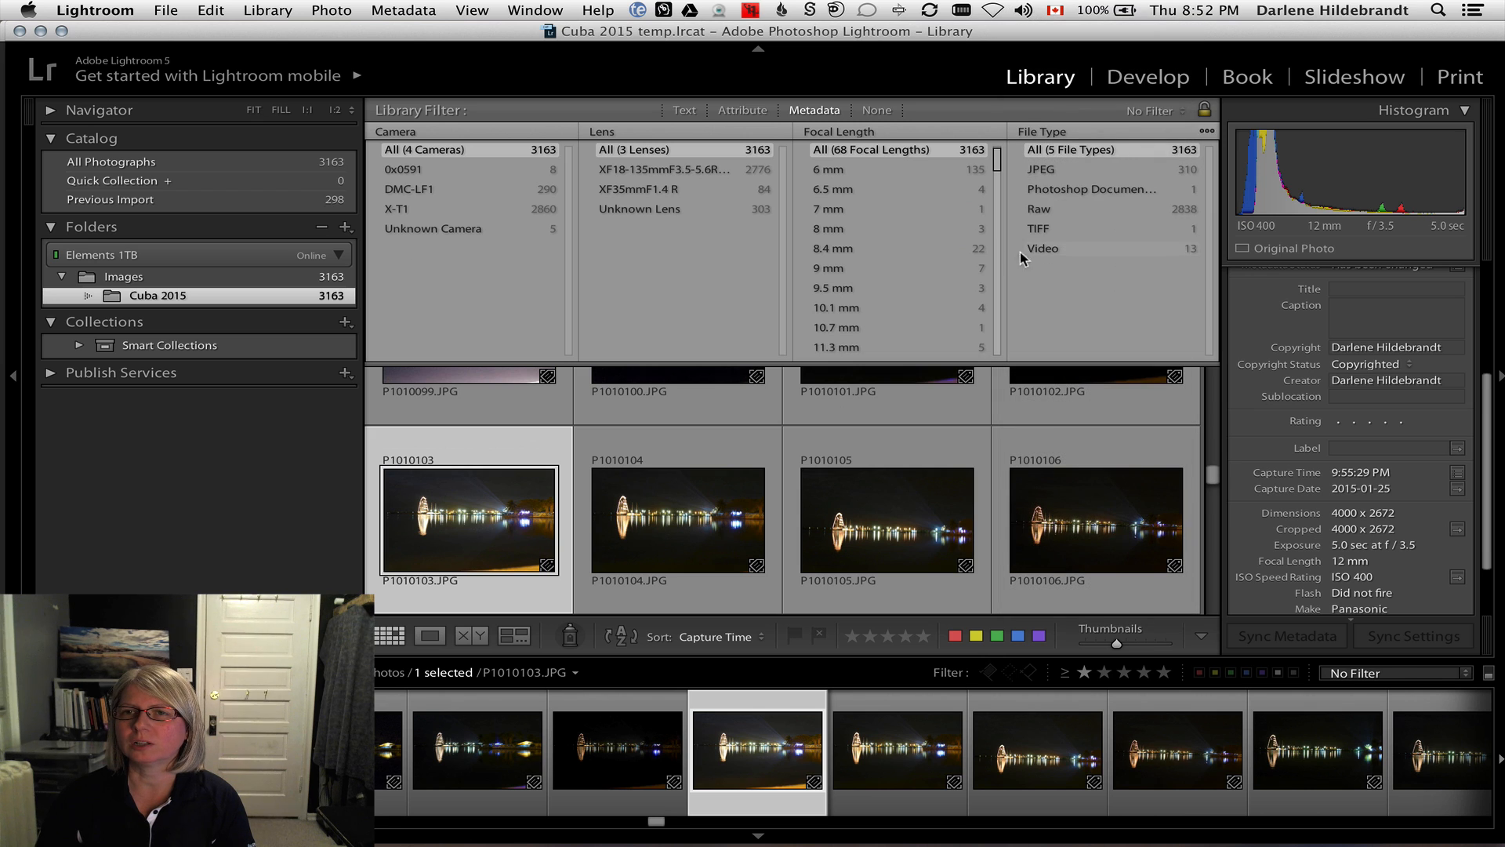
- Filter the folder to the JPEG, Raw and Video file types and hide the filter bar
click(1062, 170)
super+click(1056, 207)
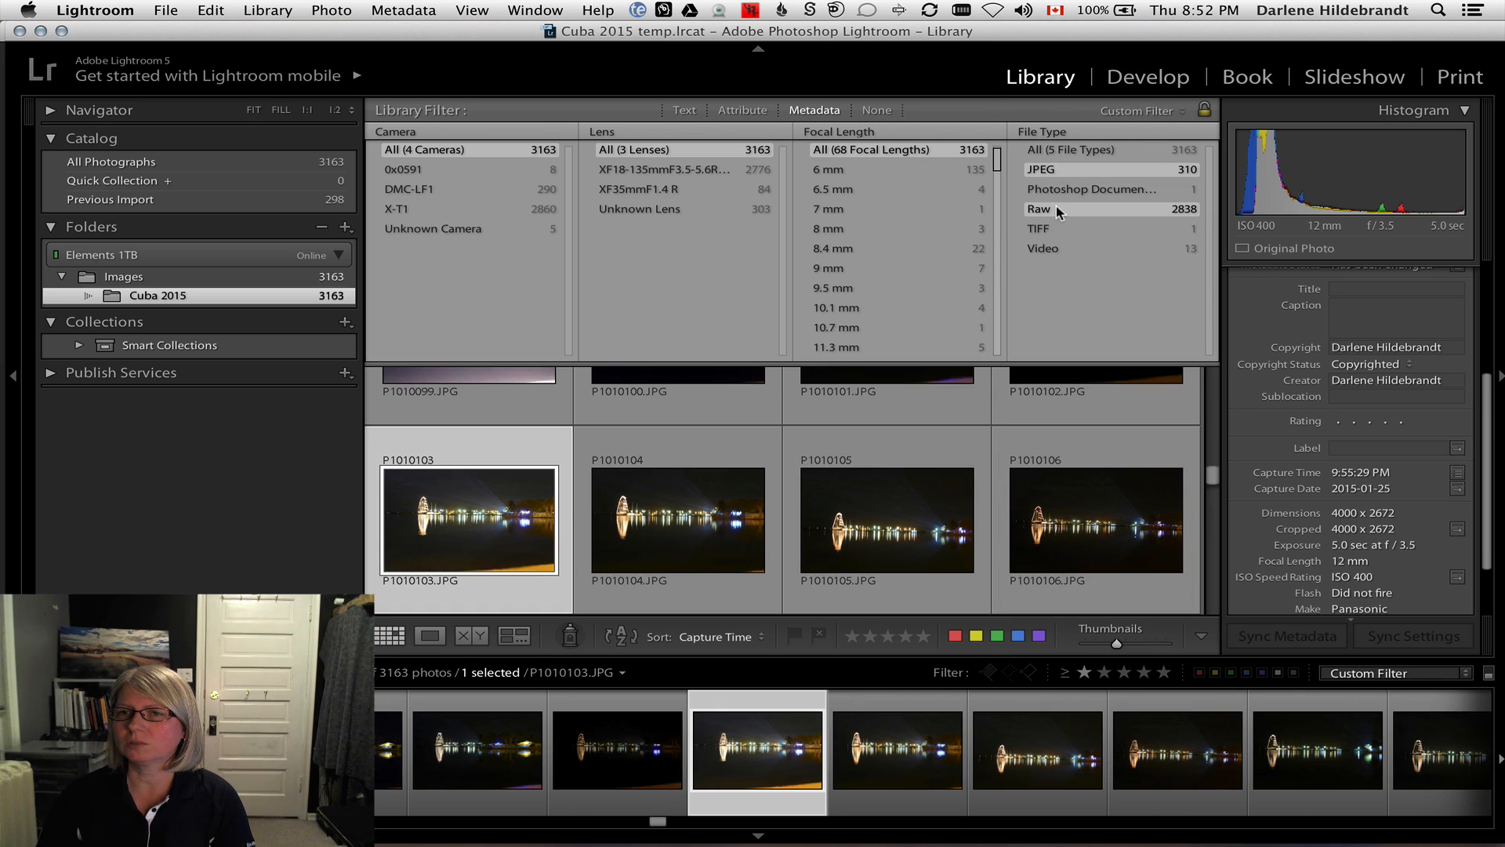
super+click(1093, 247)
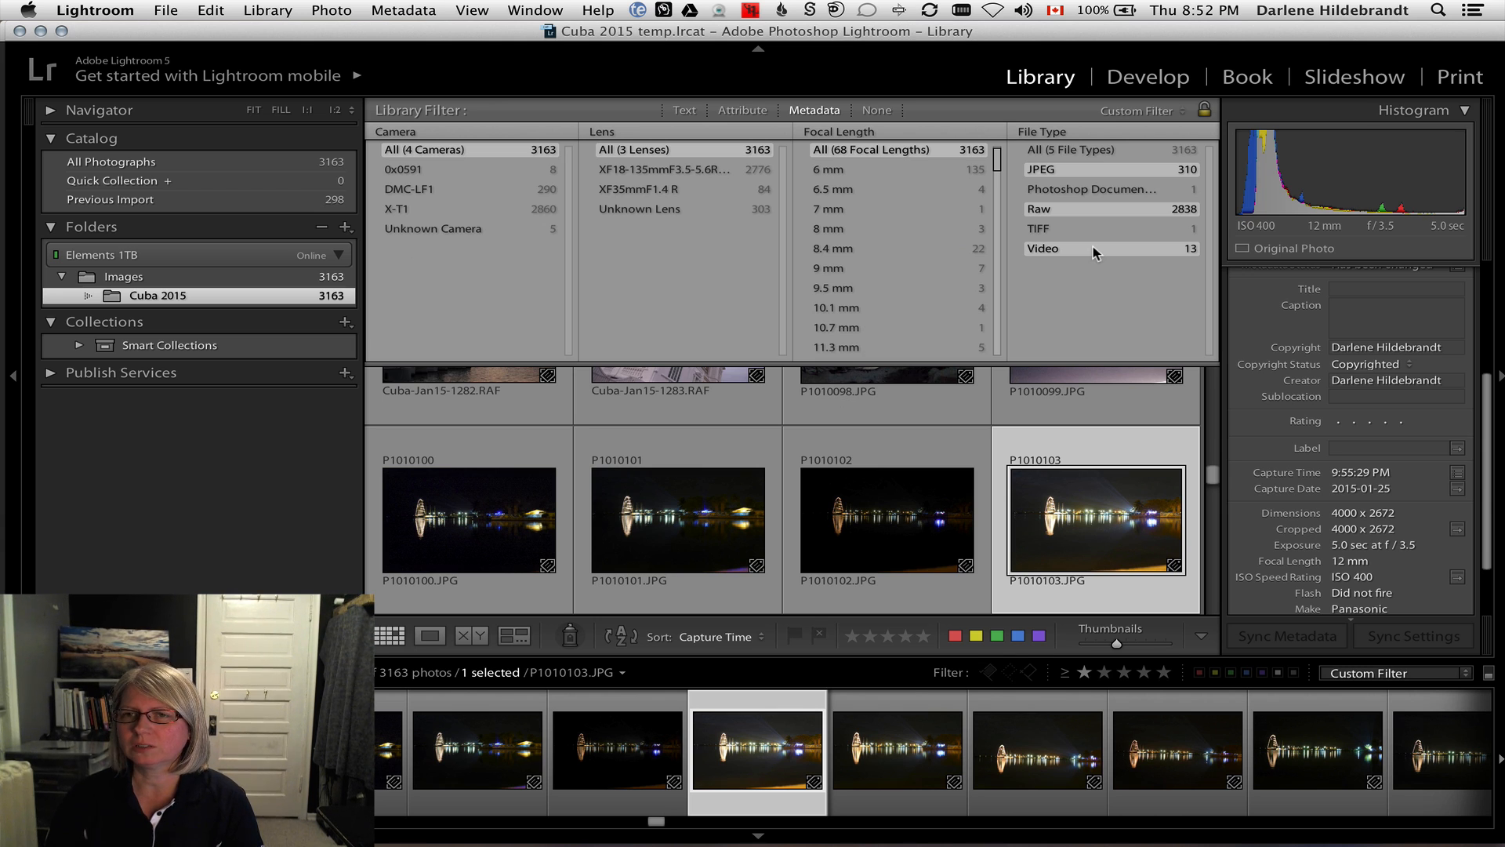
key(backslash)
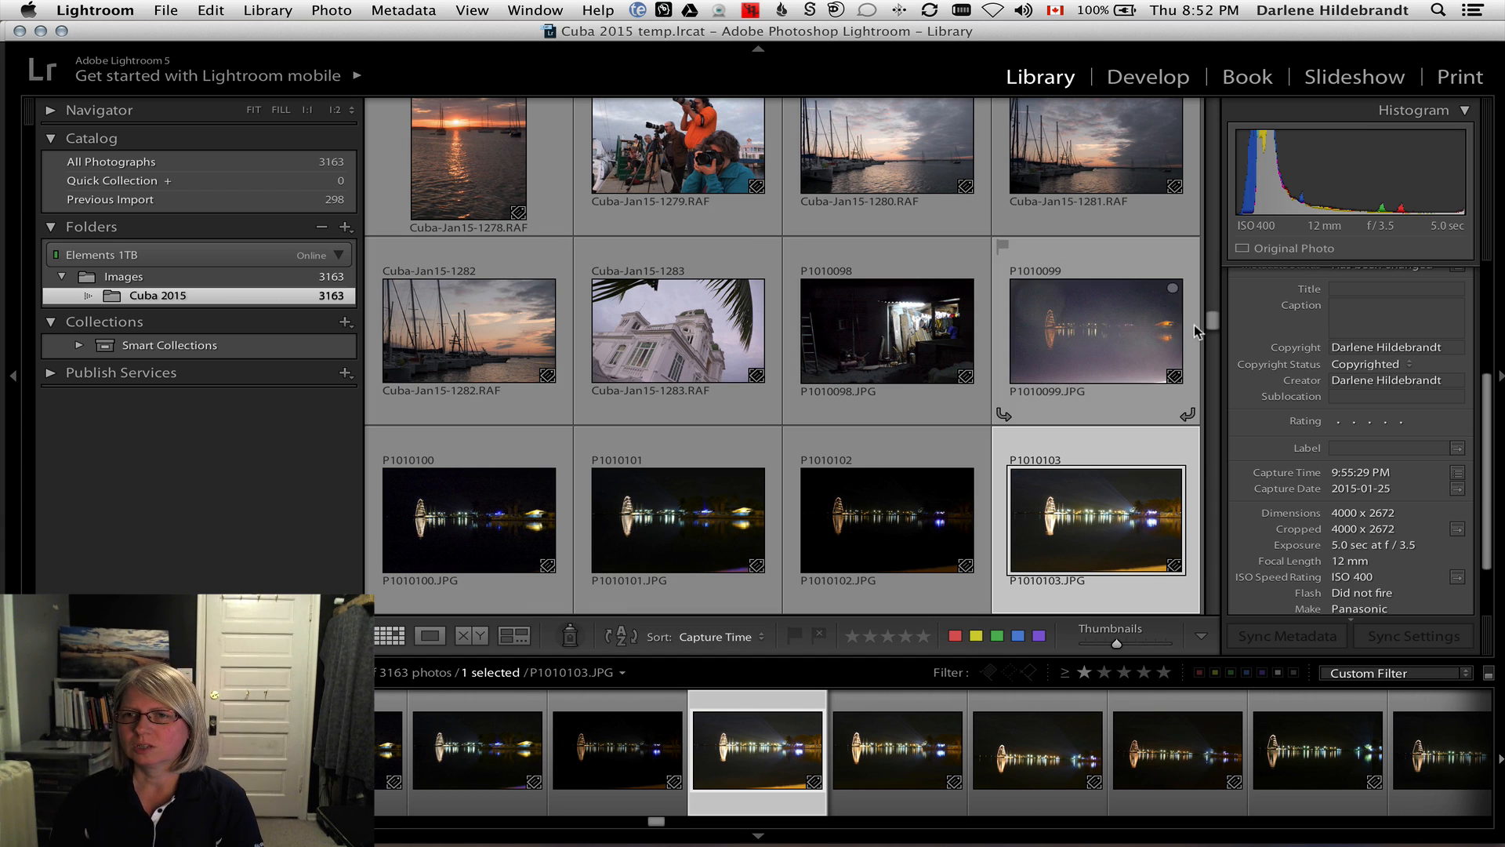
- Return to the start of the grid, select all the filtered photos and begin a batch rename
drag(1212, 326, 1219, 100)
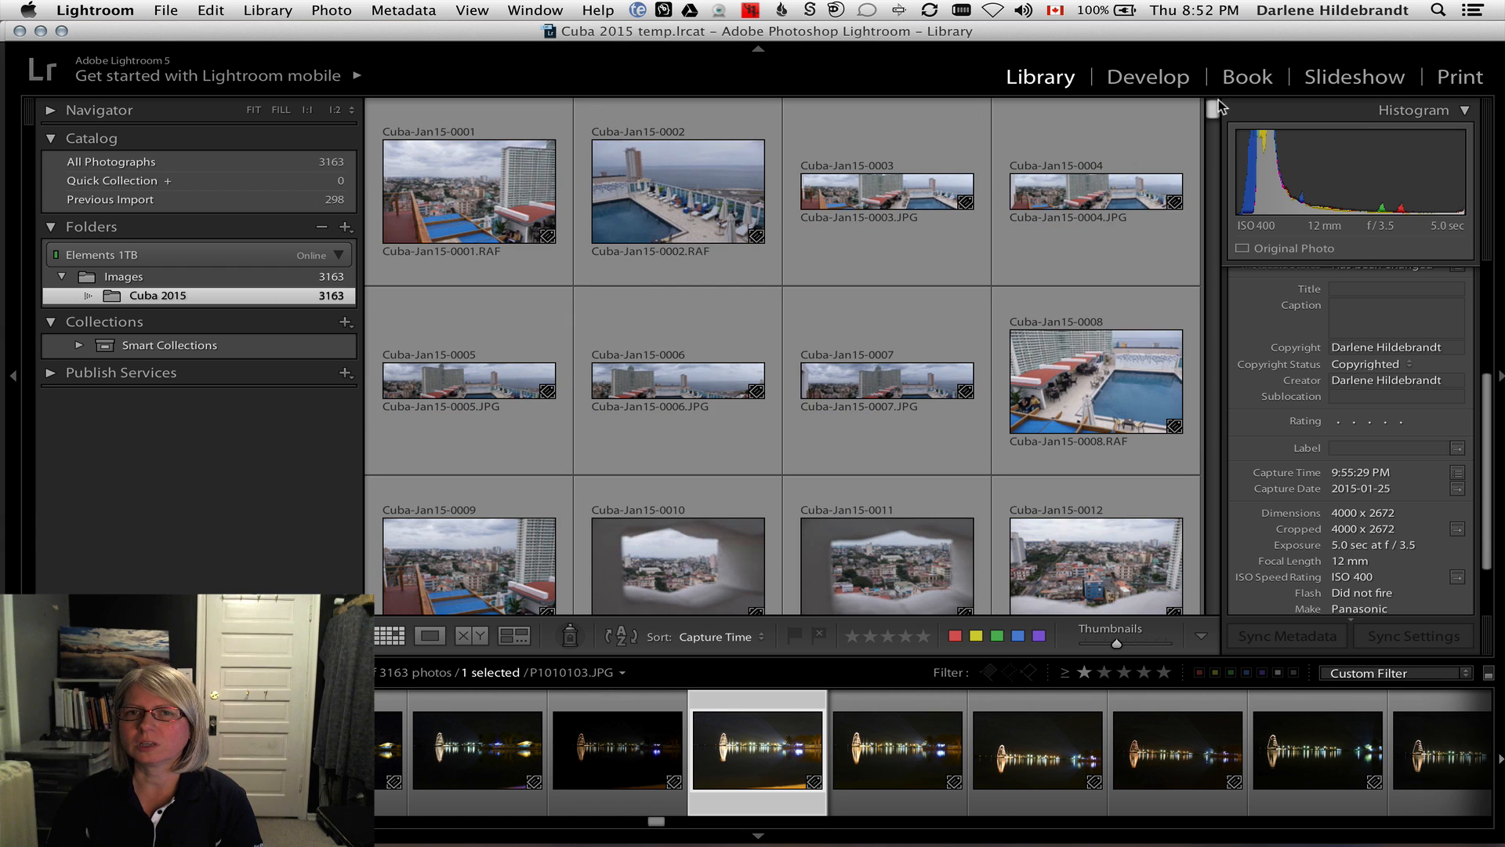
key(super+a)
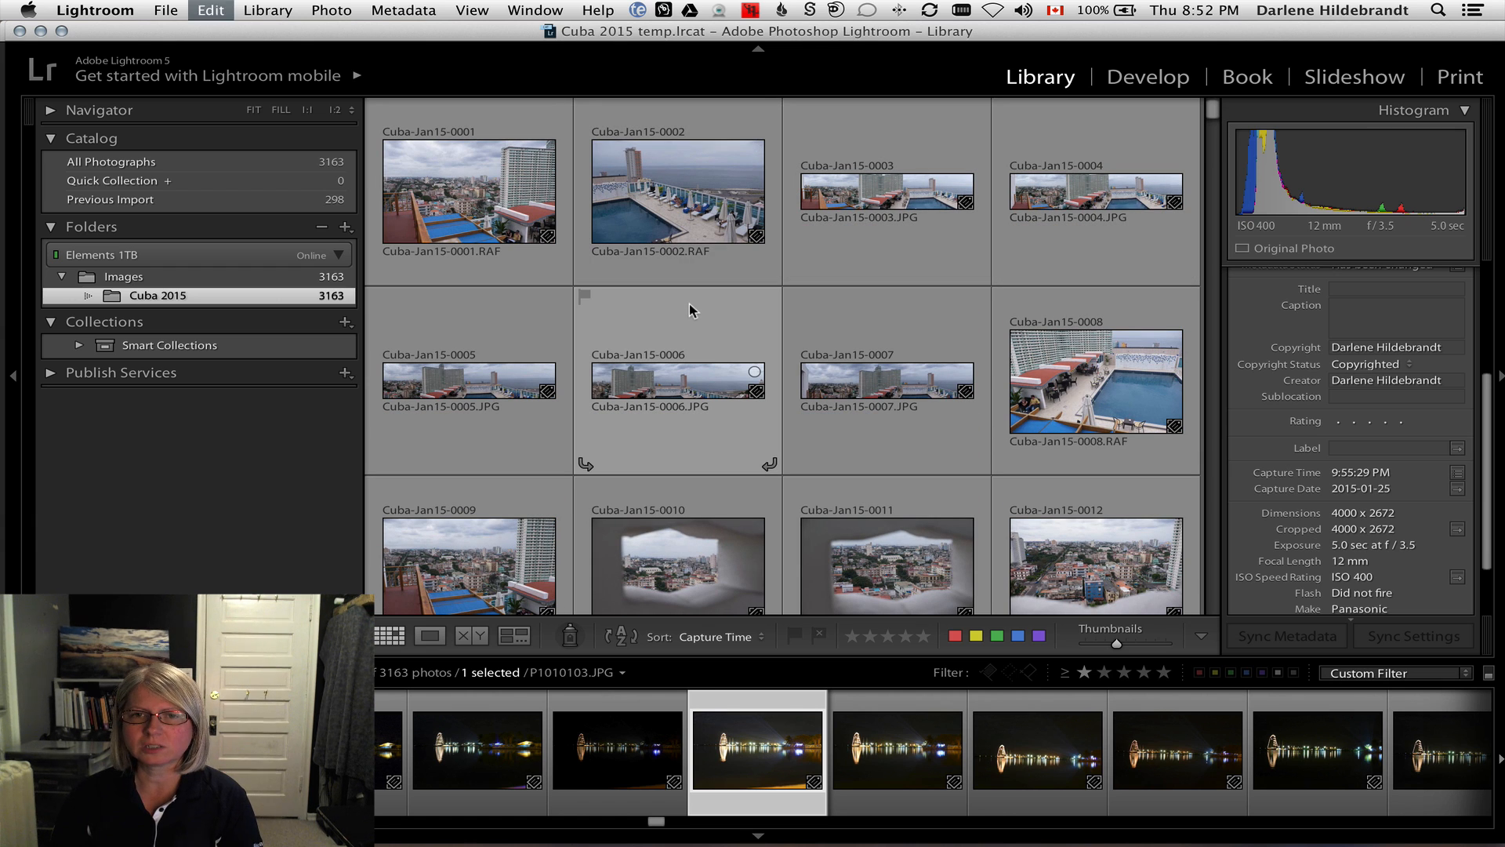
click(267, 11)
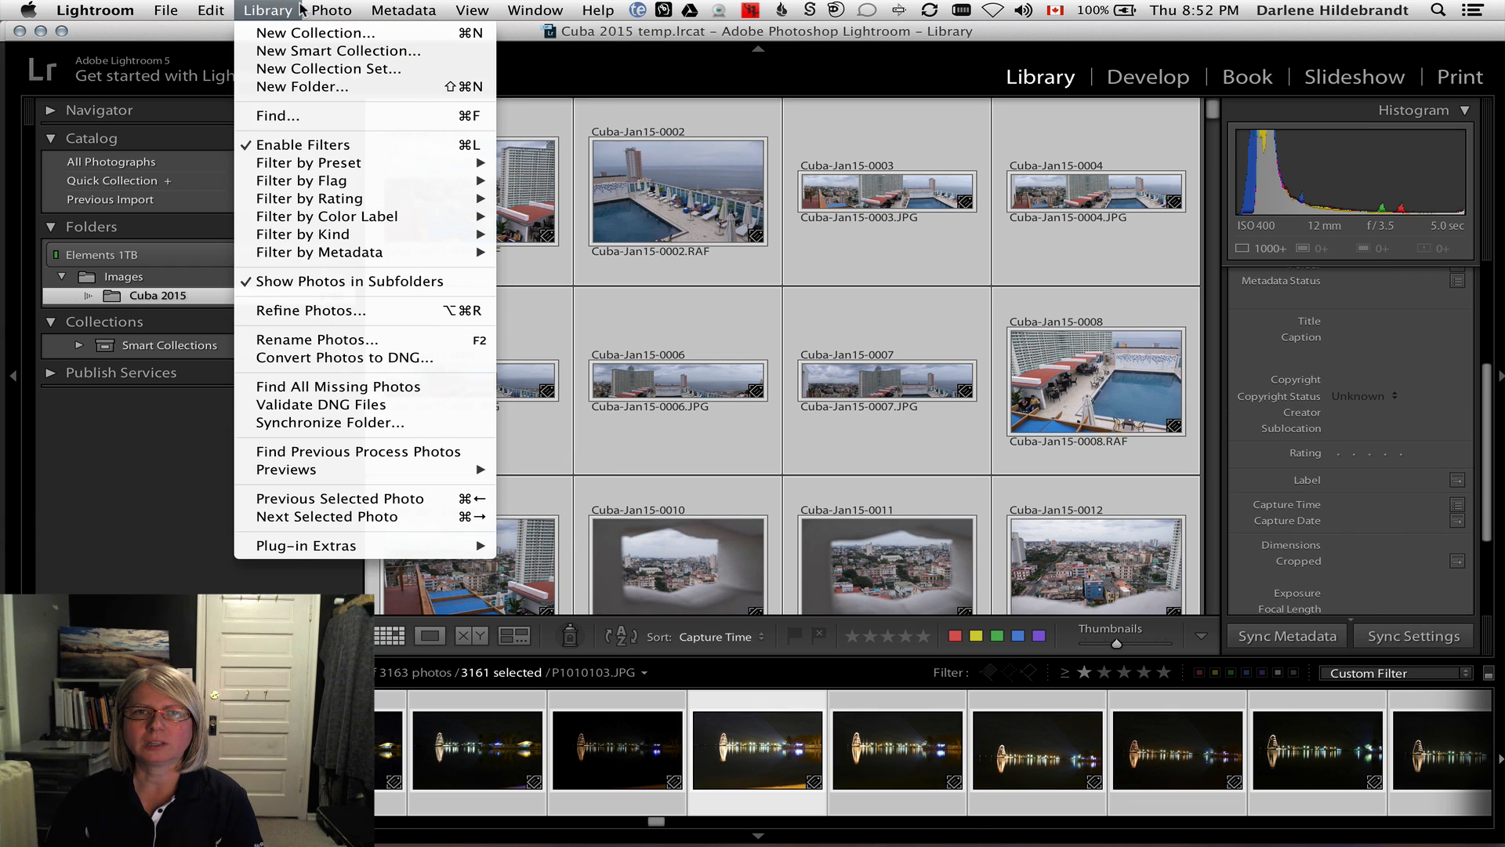
click(314, 341)
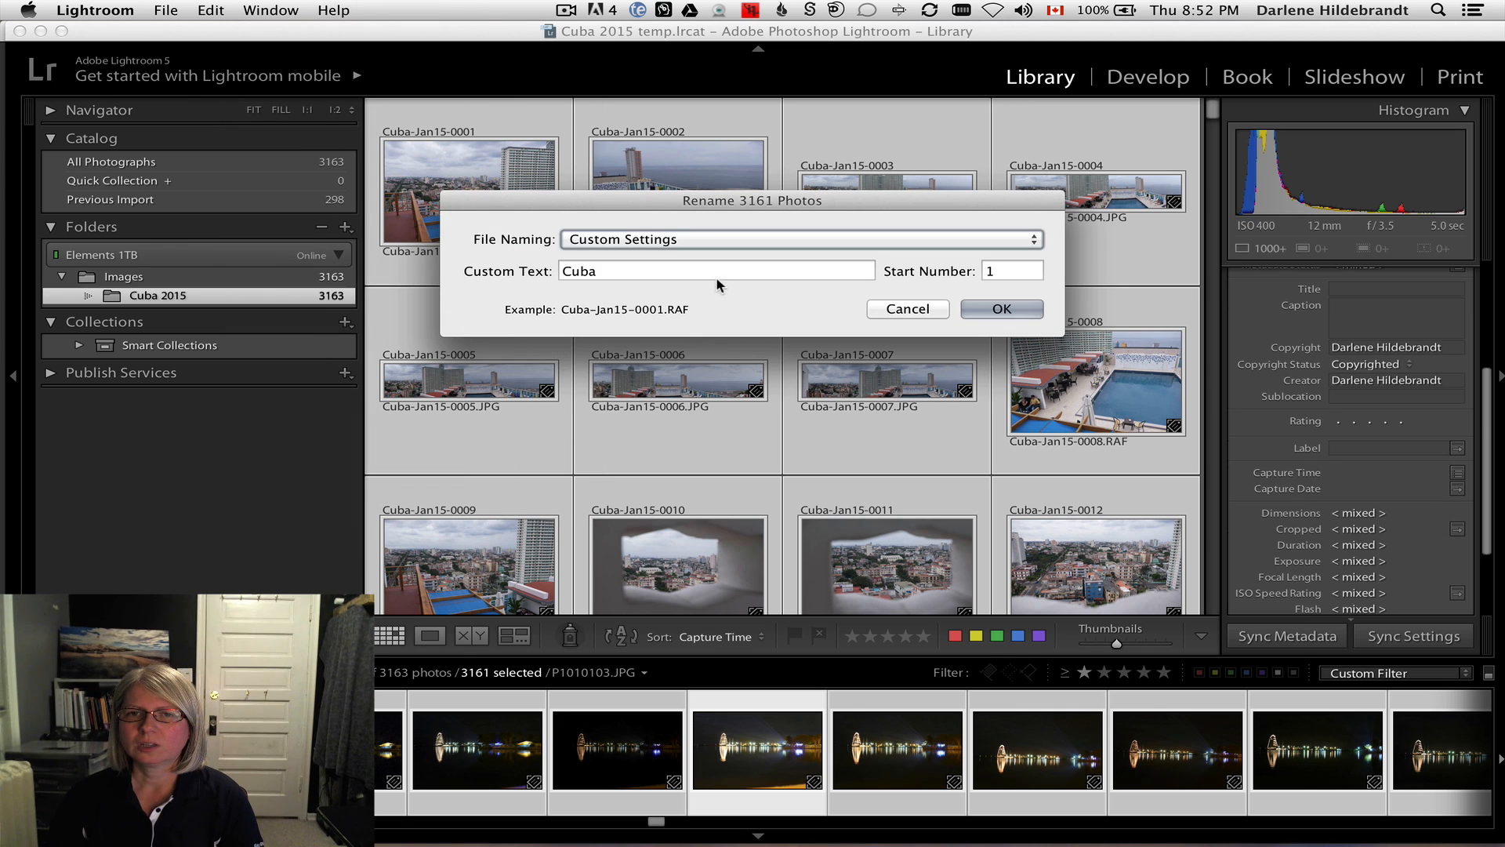
- Edit the custom filename template so its year token uses Date (YYYY), and accept the template
click(690, 239)
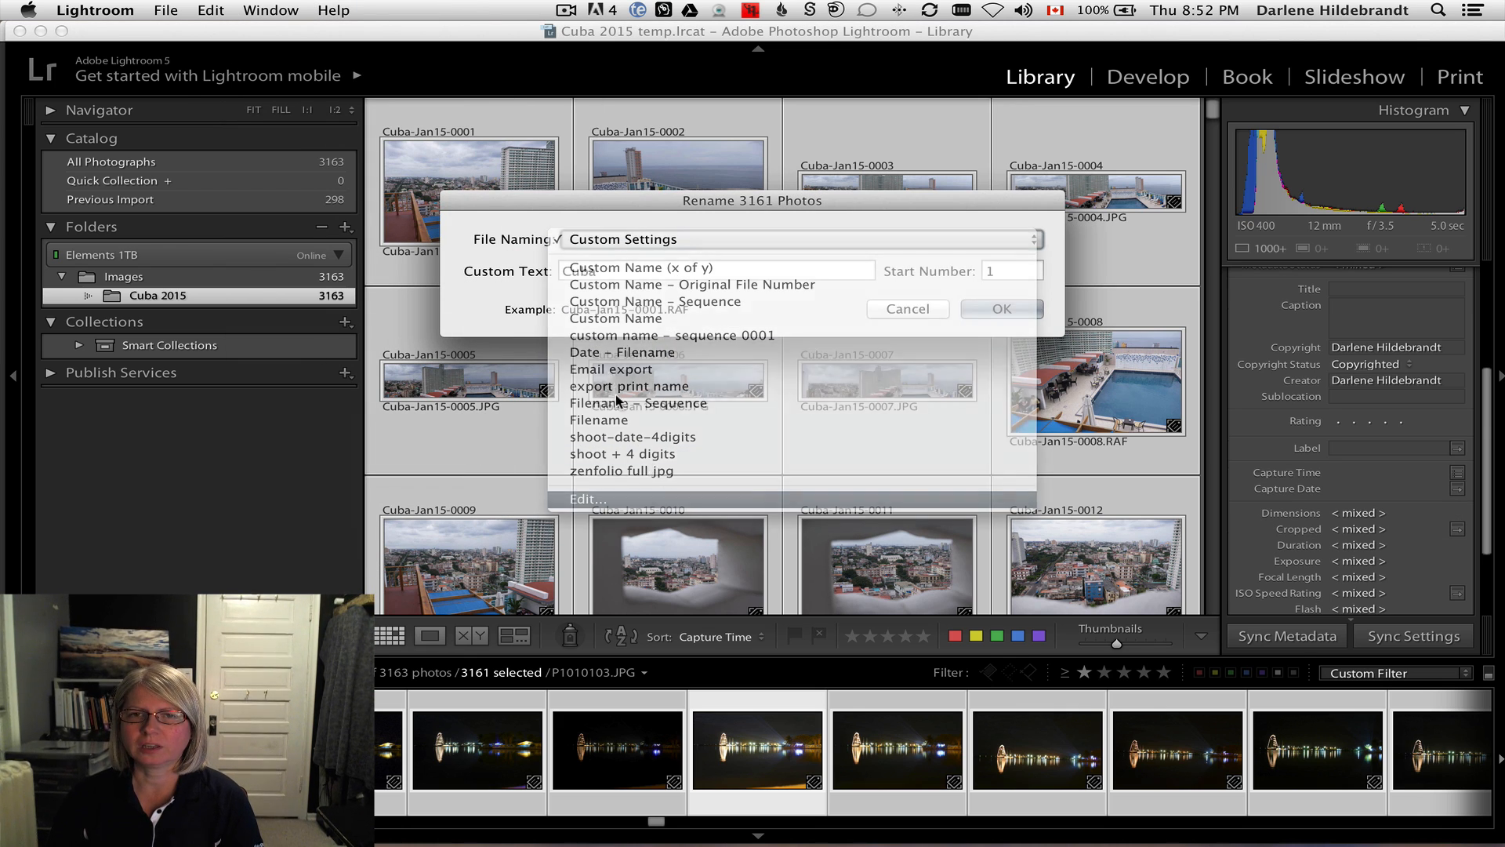
click(588, 499)
click(957, 285)
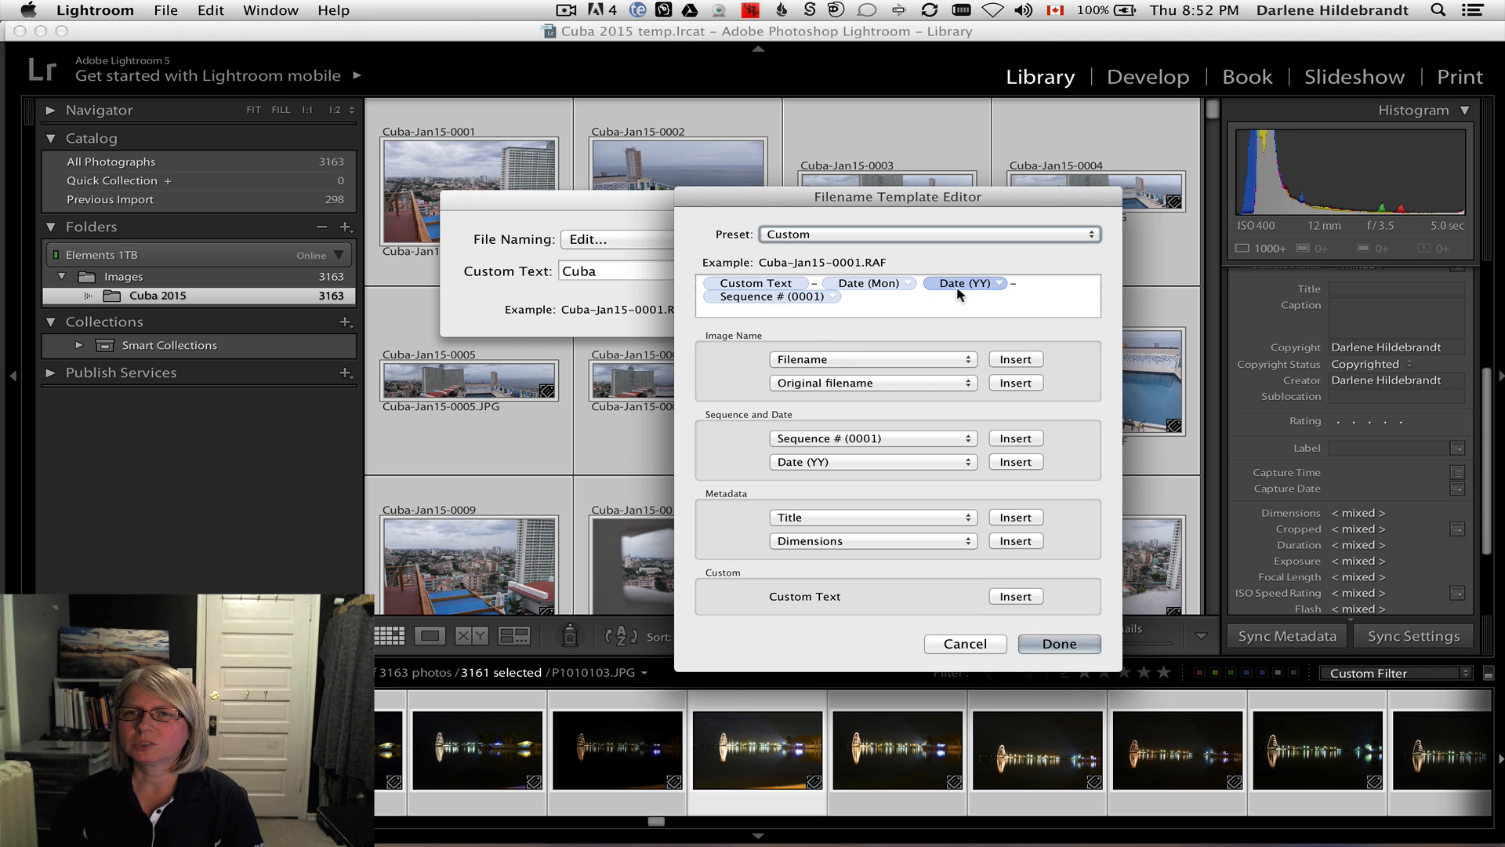
click(957, 290)
click(1001, 283)
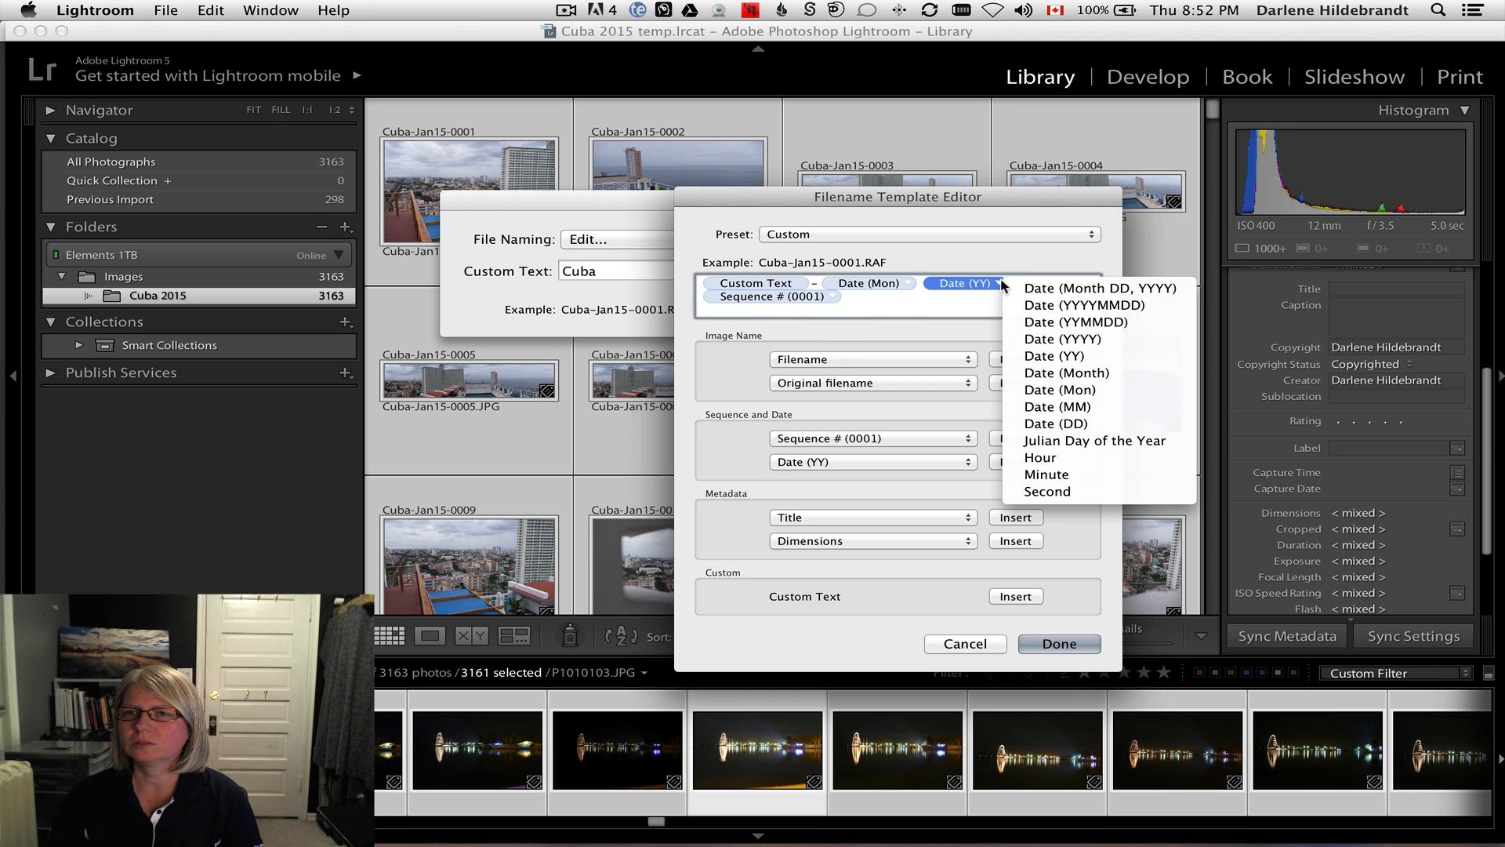
click(1054, 338)
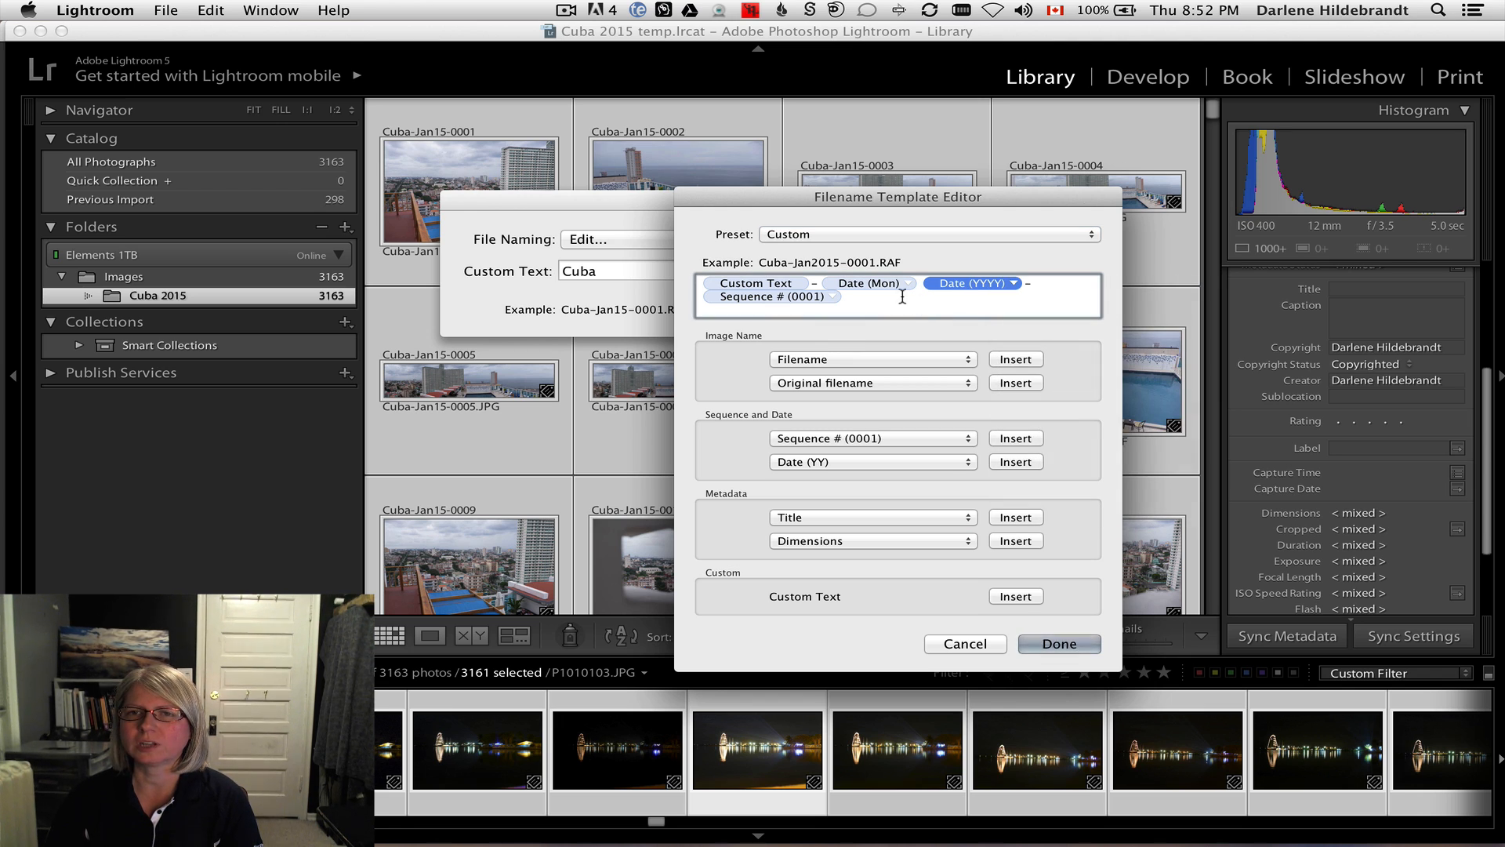
click(1057, 642)
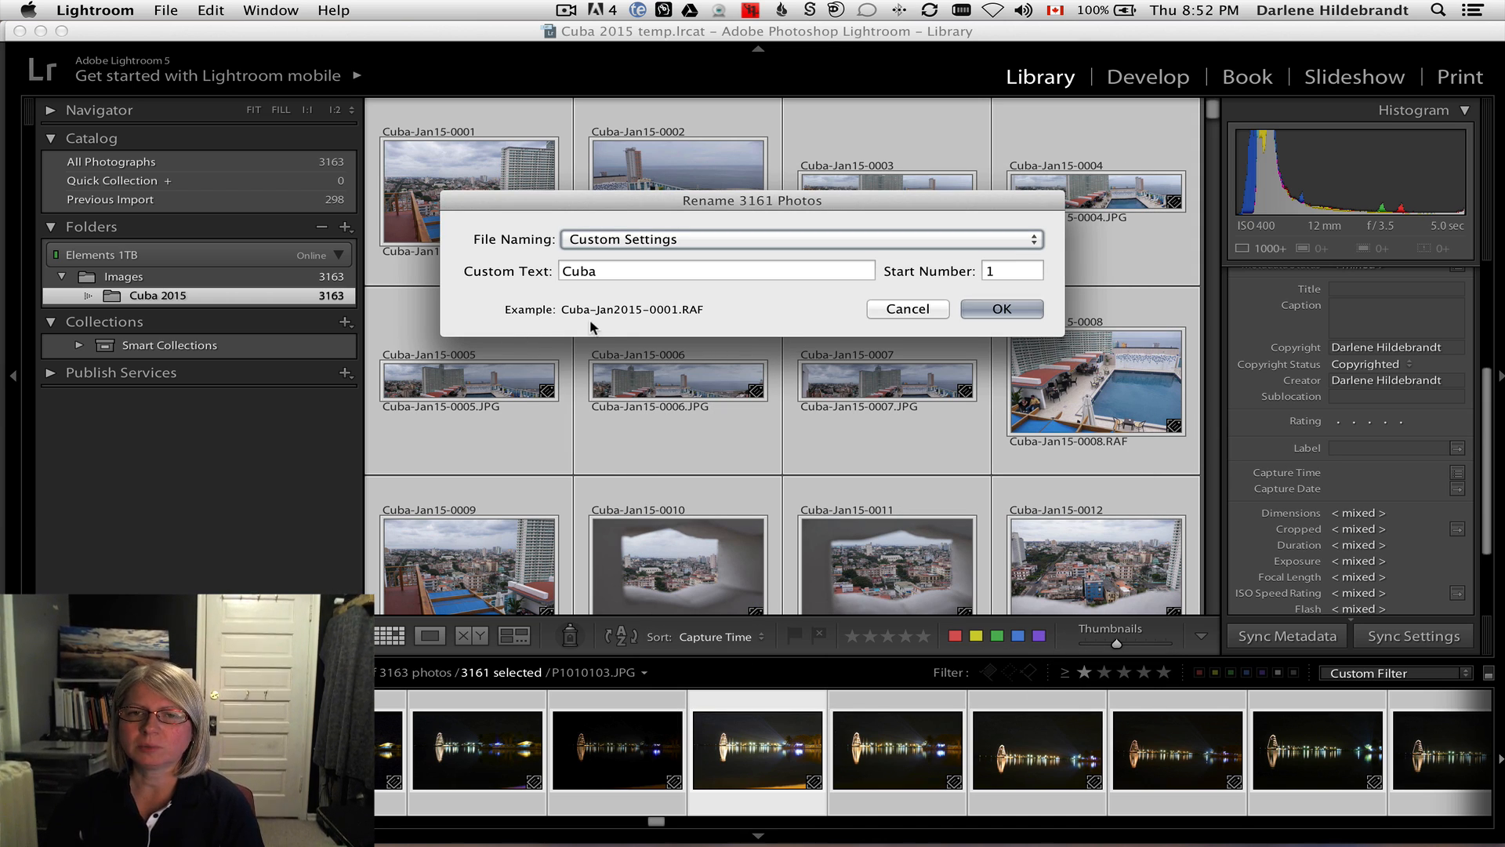
- Run the rename with custom text Cuba and start number 1, and deselect the photos to check the new filenames through the grid
click(1003, 310)
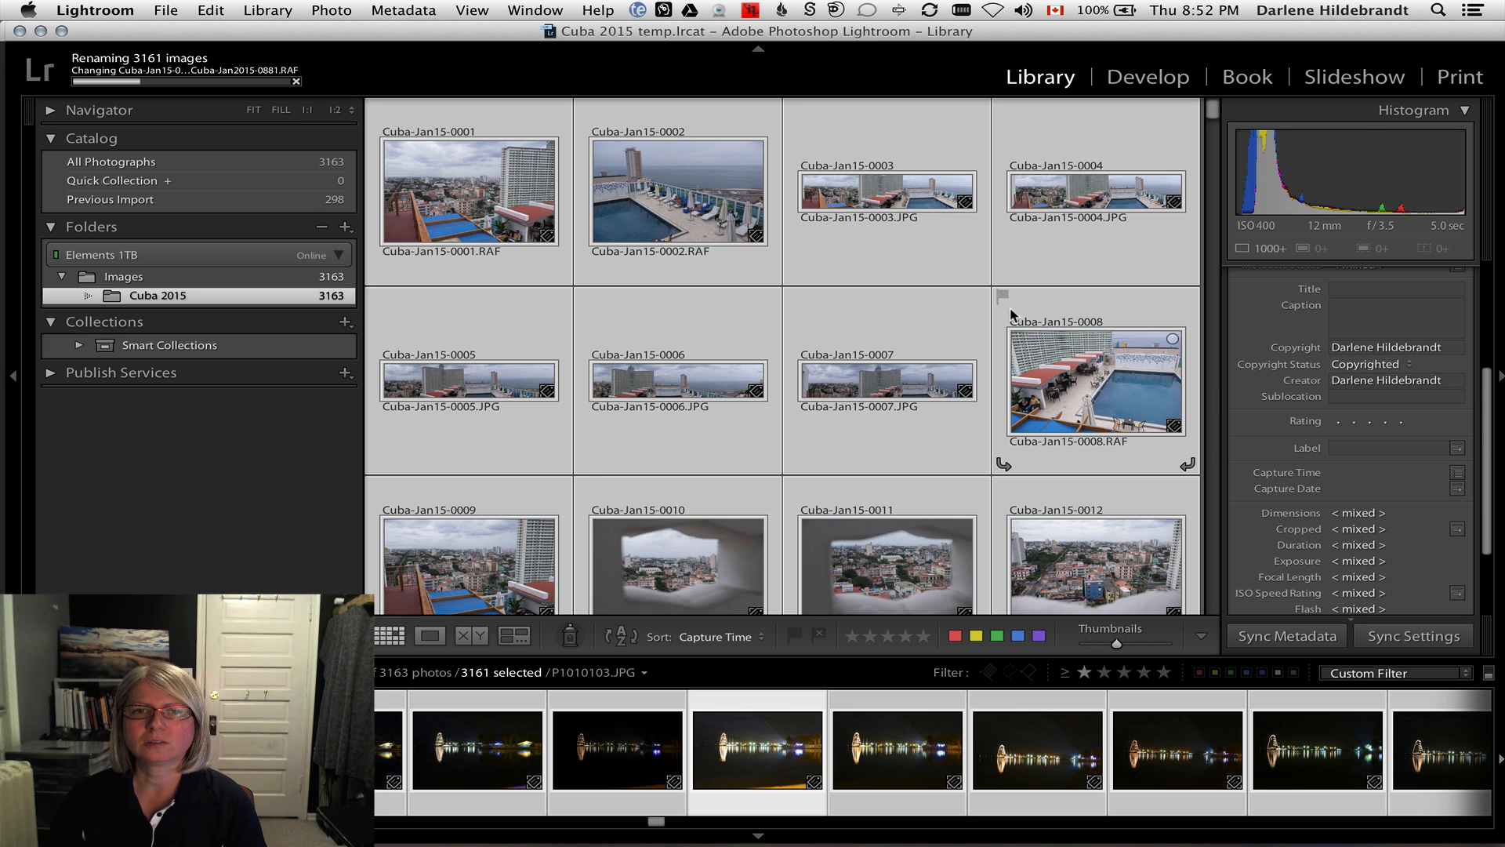
click(695, 319)
scroll(695, 319, down, 3)
scroll(695, 318, down, 10)
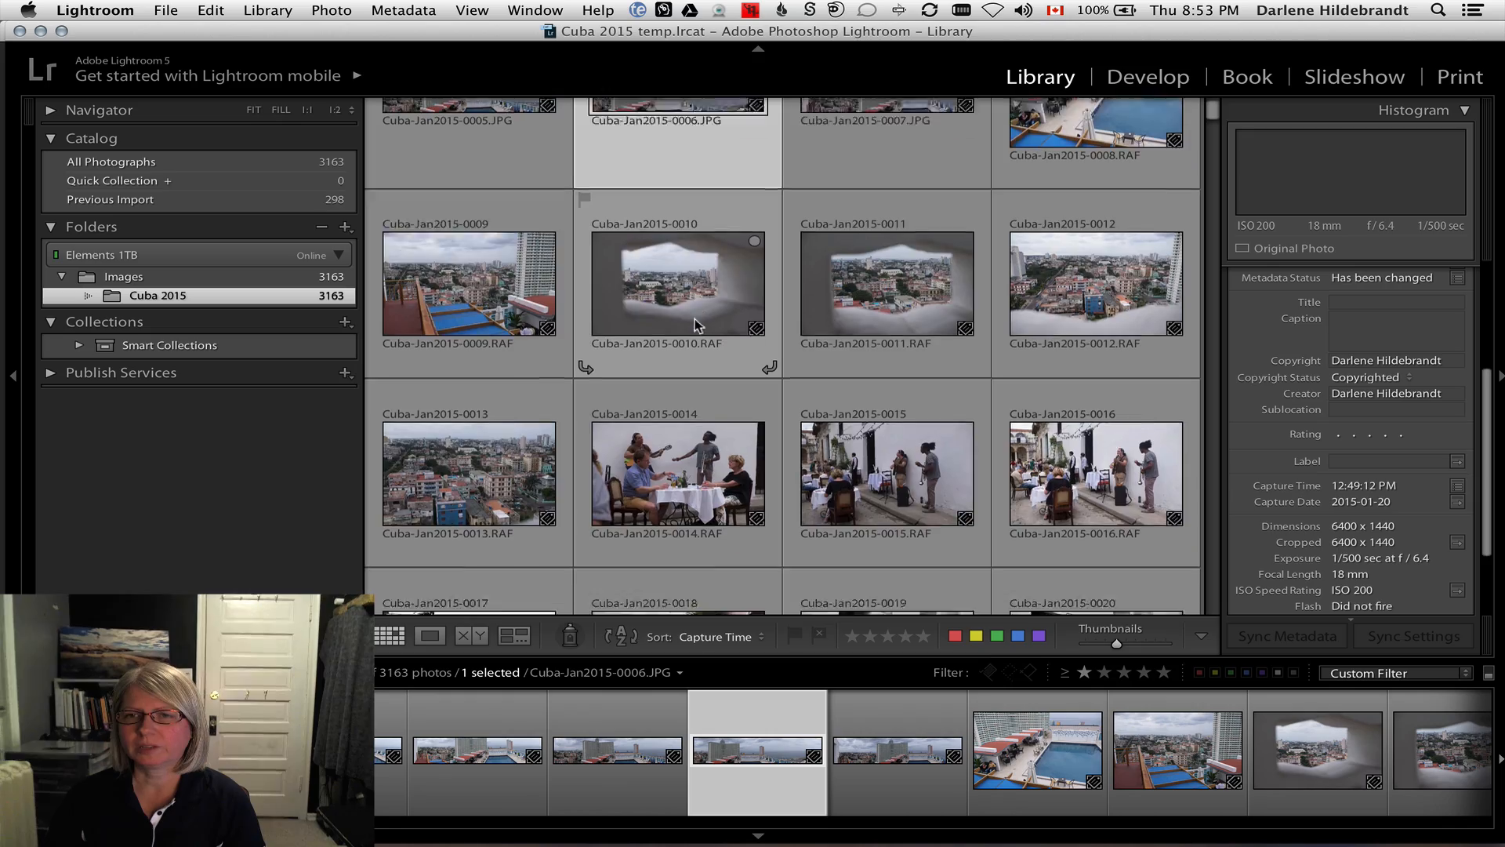
scroll(695, 319, down, 20)
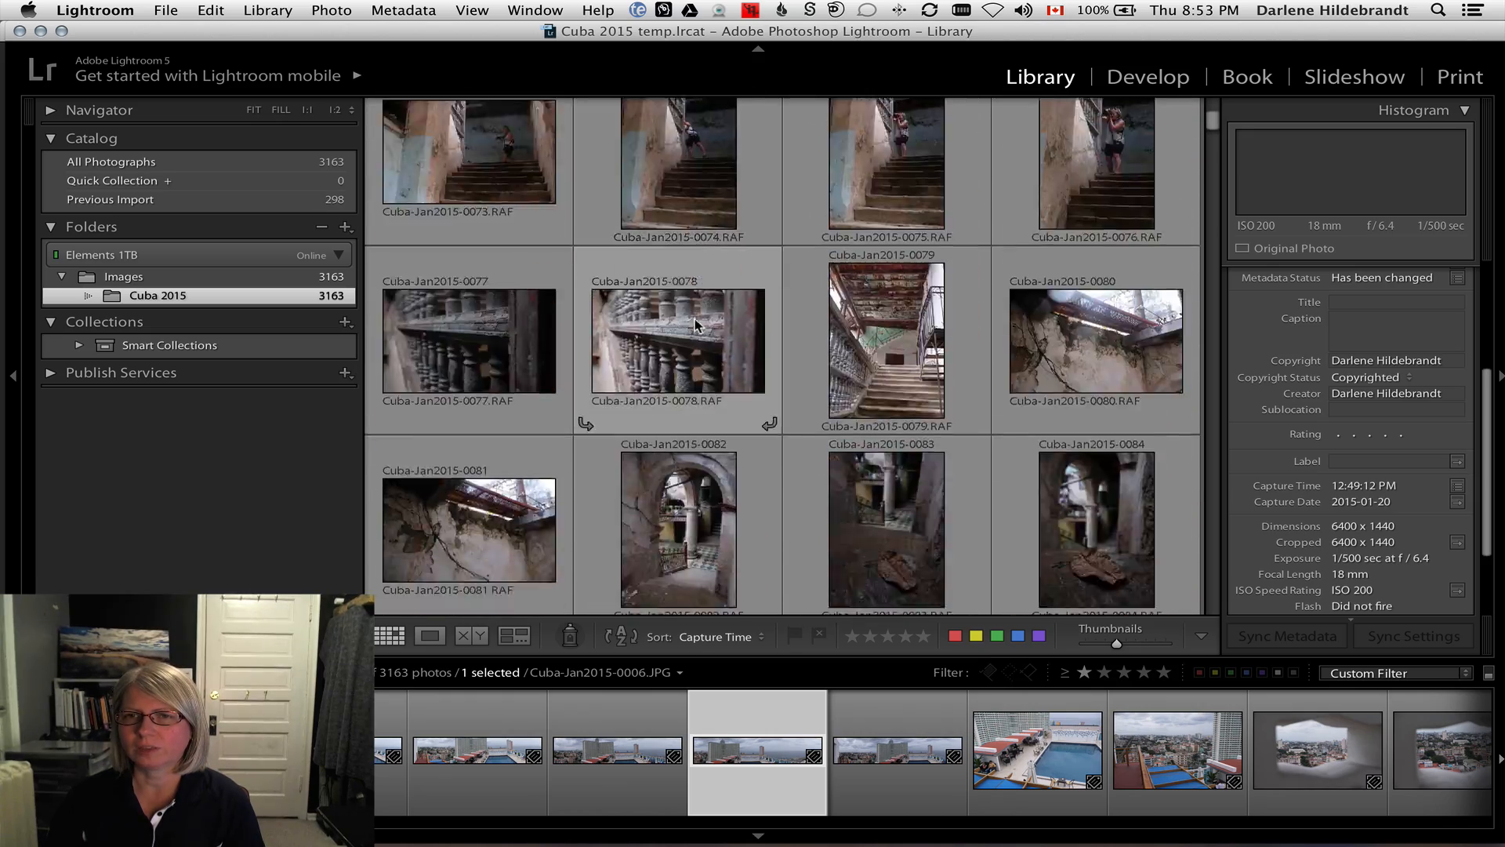
- Look through the renamed photos in the grid to check that filenames run in sequence with capture time, as far as the night concert shots
scroll(695, 318, down, 12)
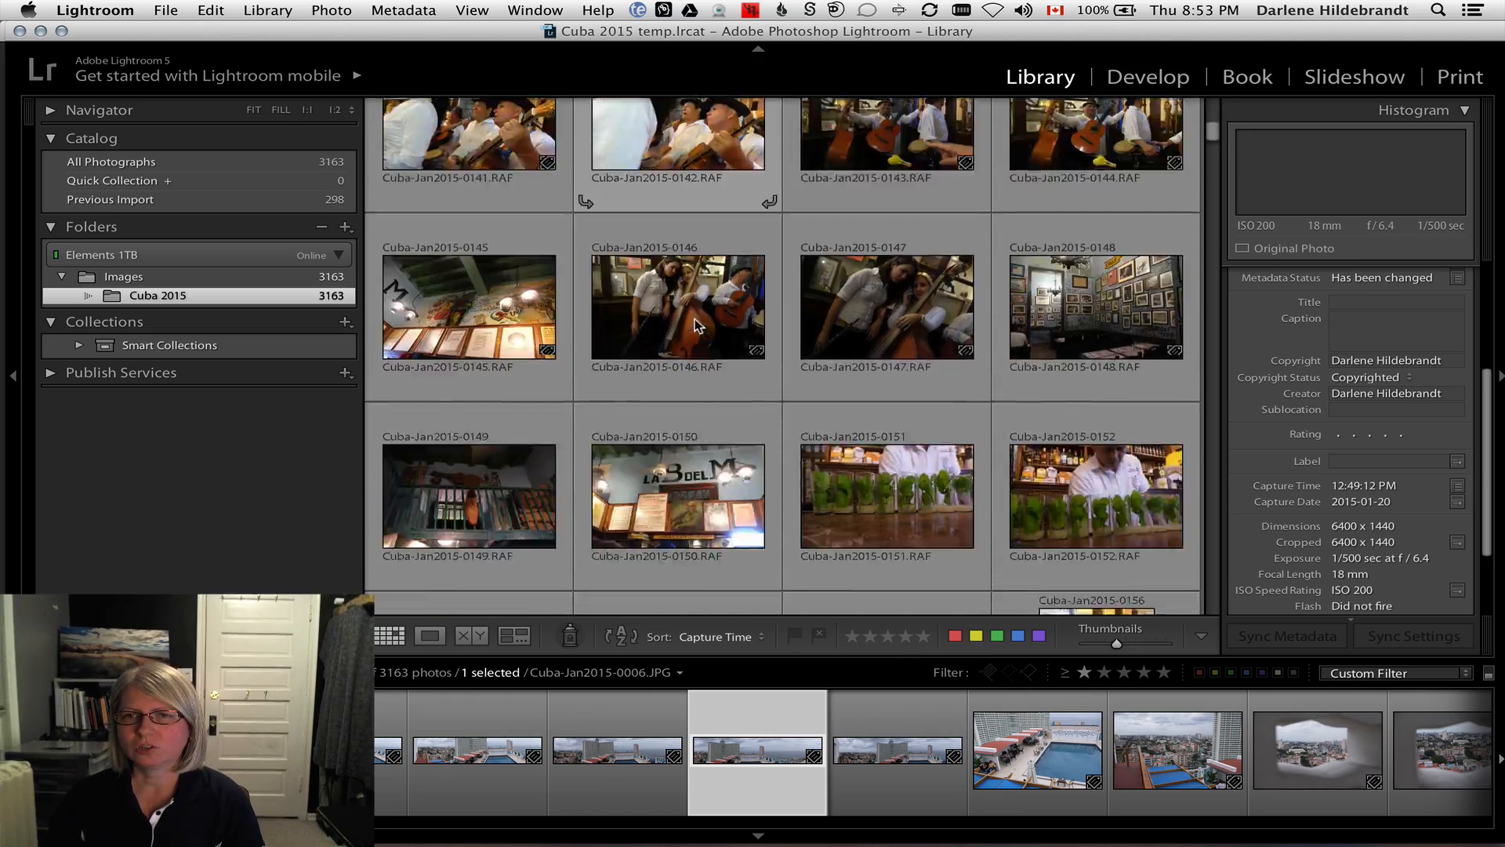
scroll(695, 326, down, 15)
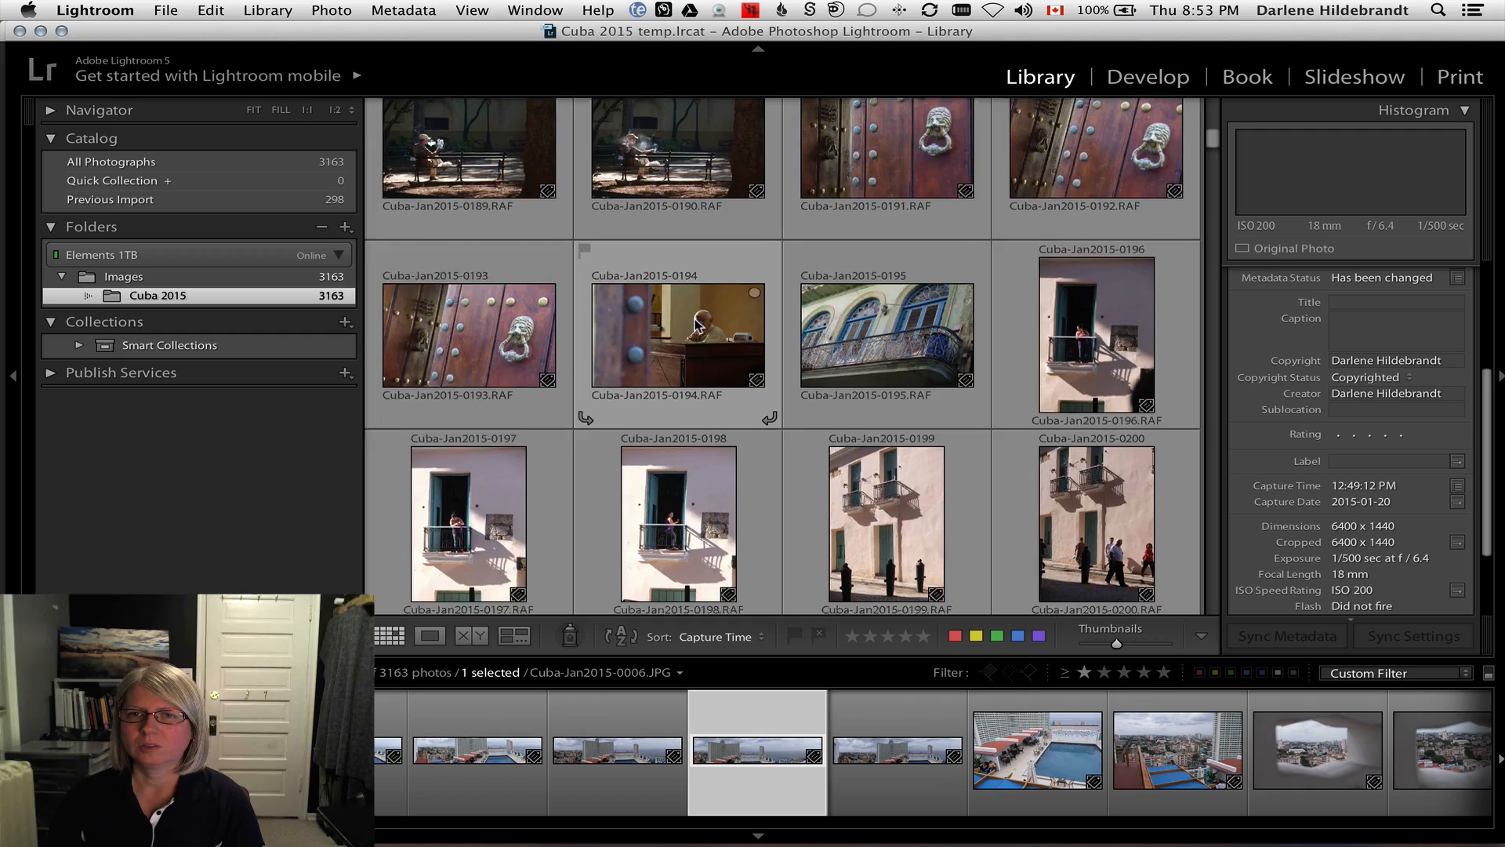
scroll(695, 325, down, 13)
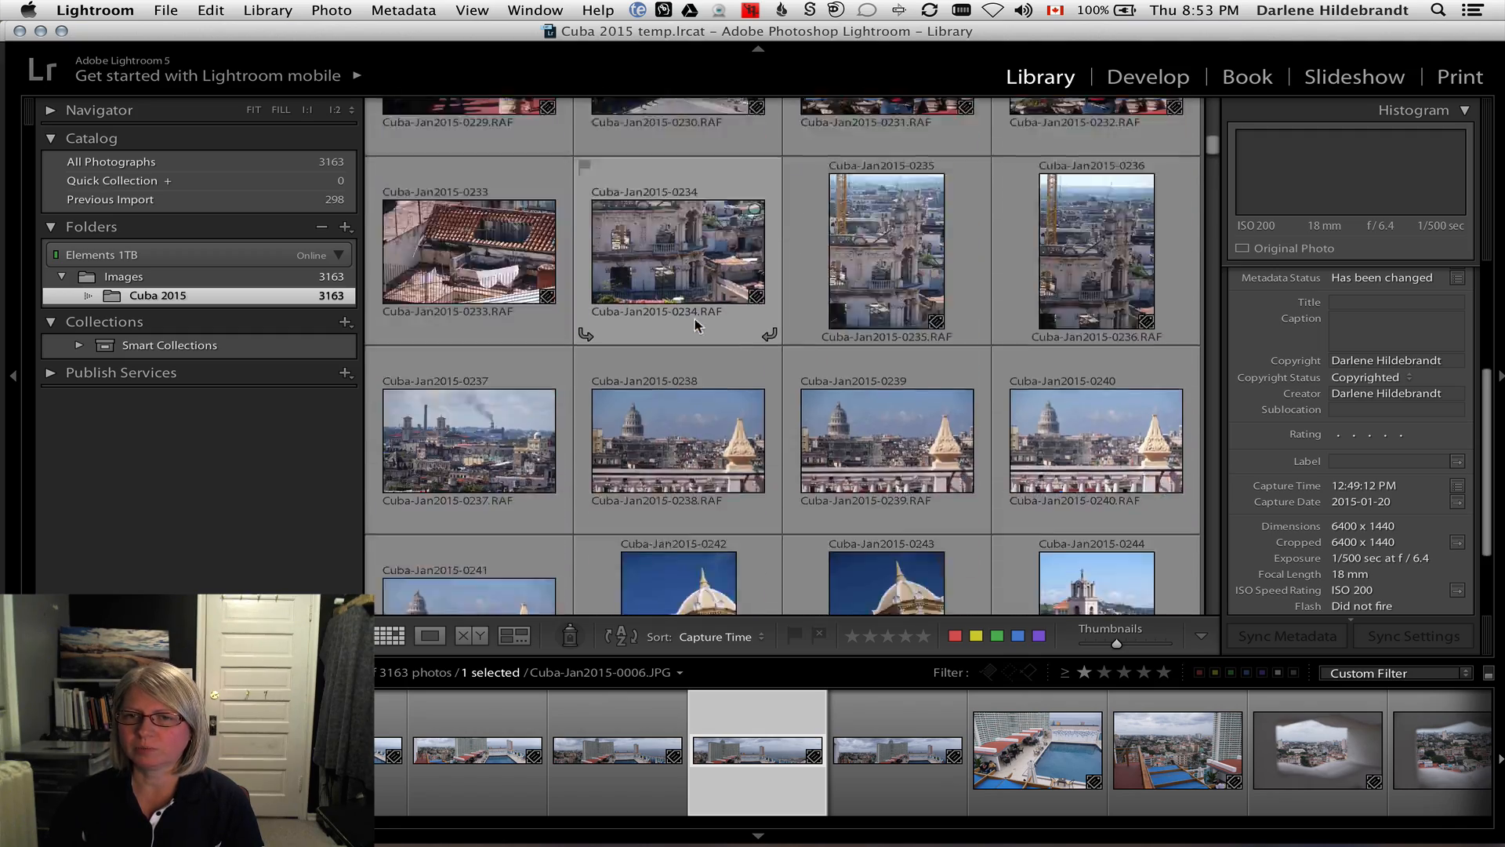
scroll(694, 325, down, 13)
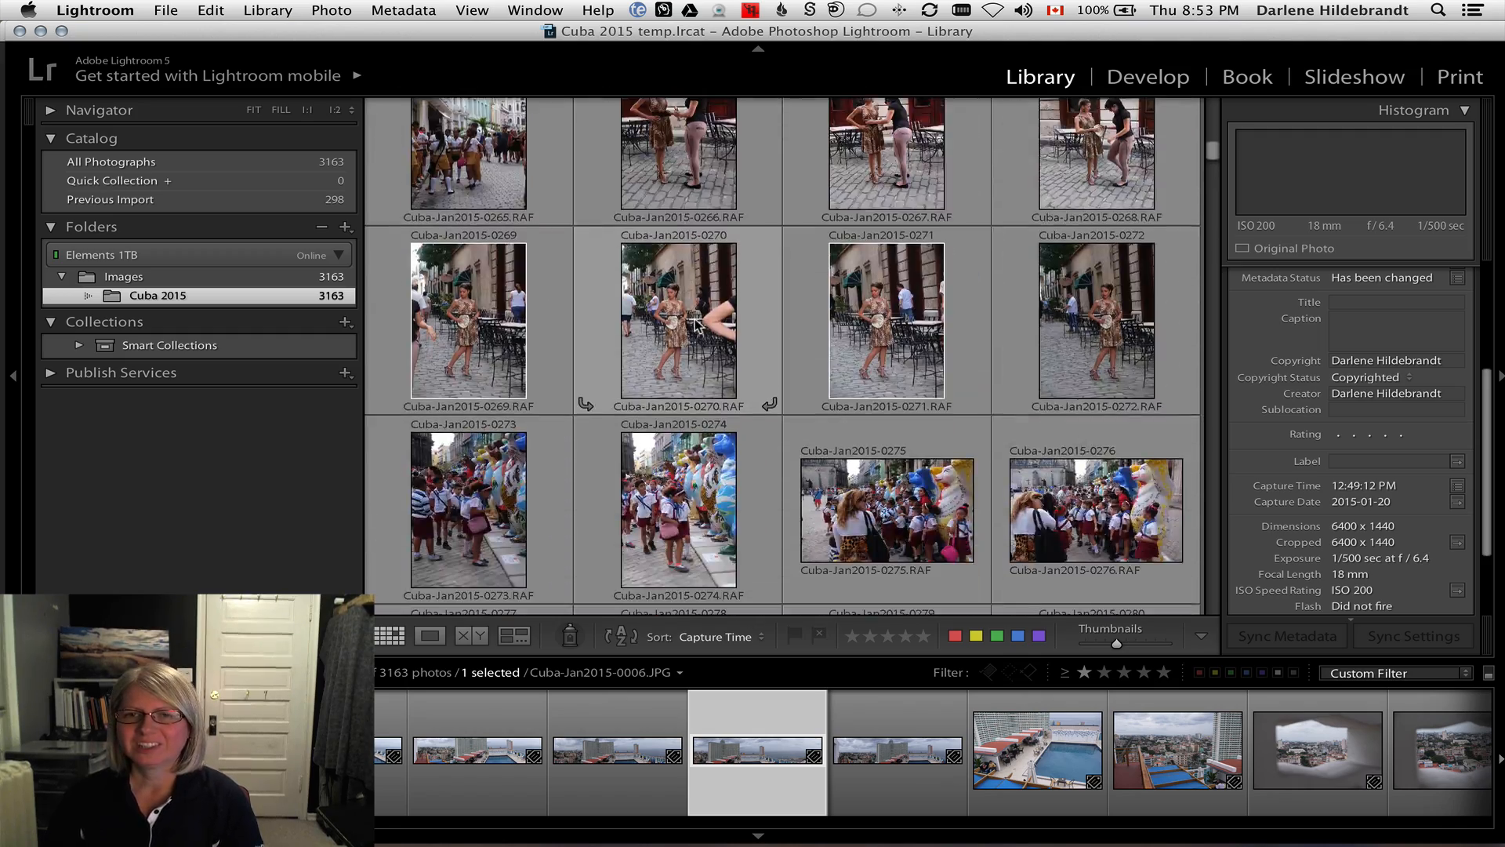
scroll(695, 321, down, 12)
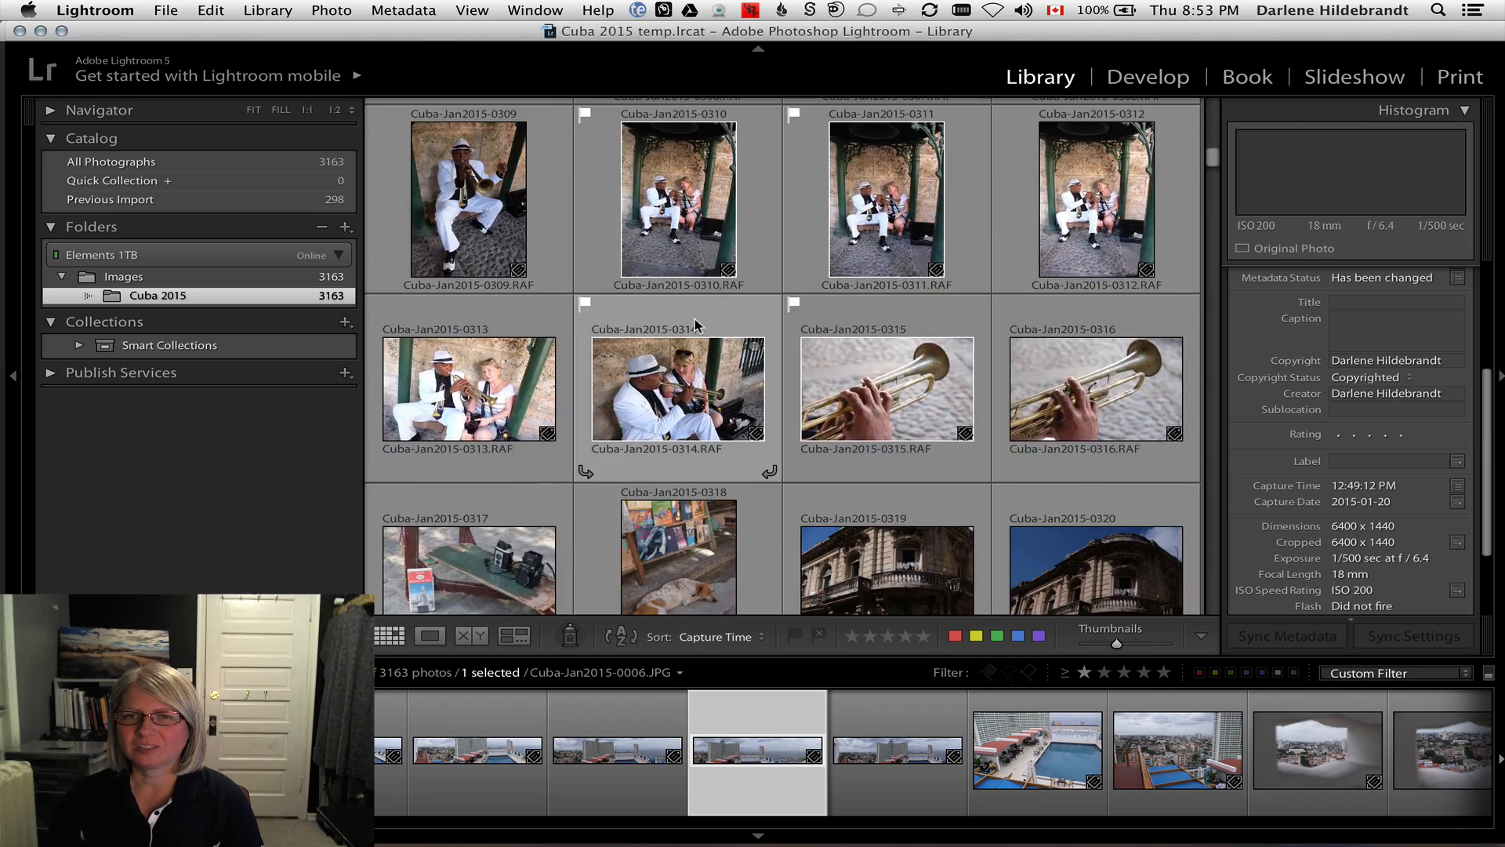
scroll(695, 326, down, 10)
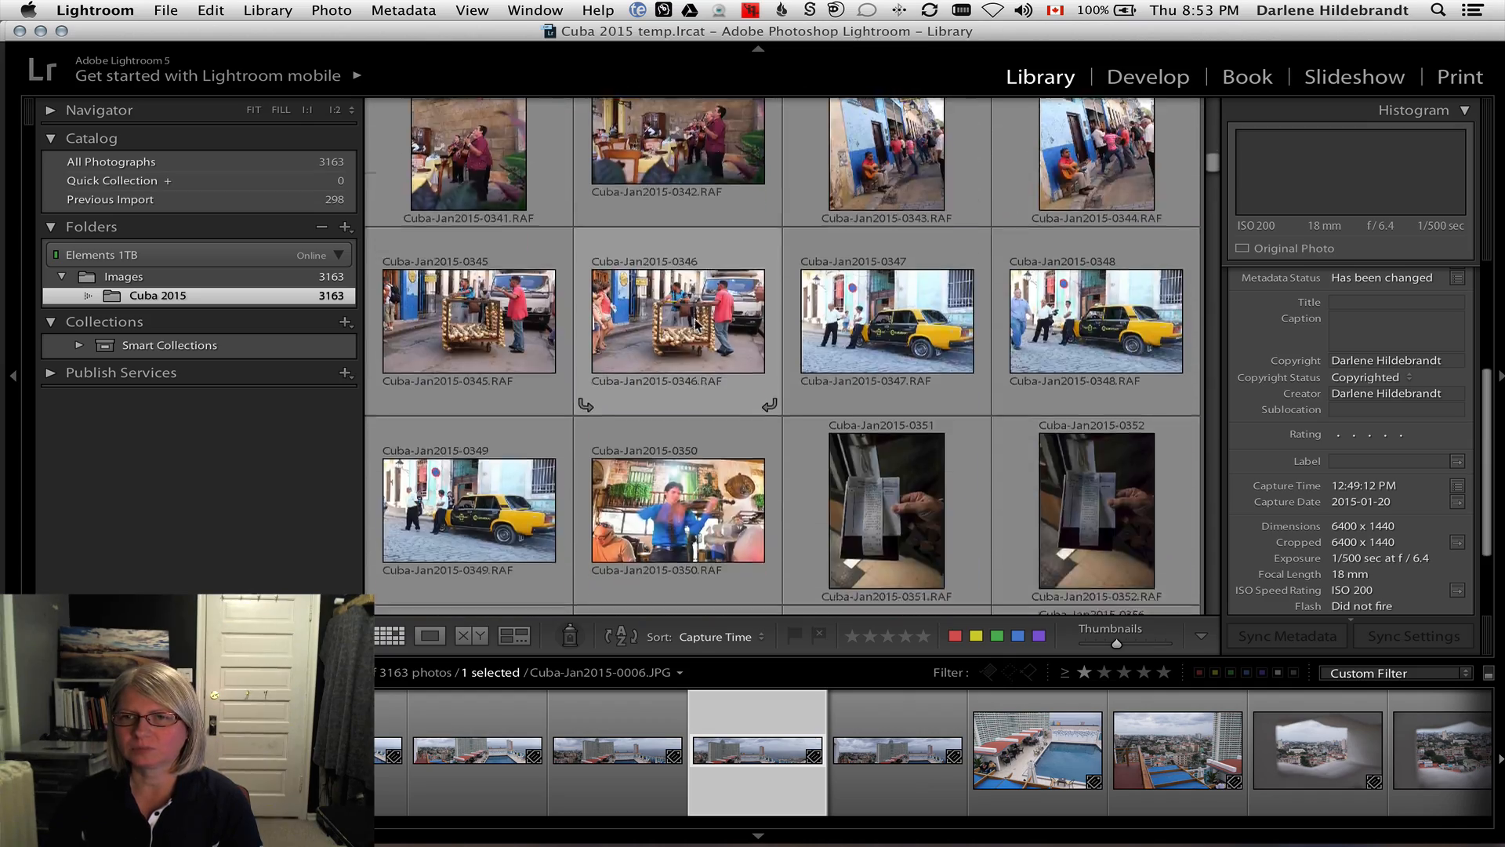
drag(1213, 168, 1218, 223)
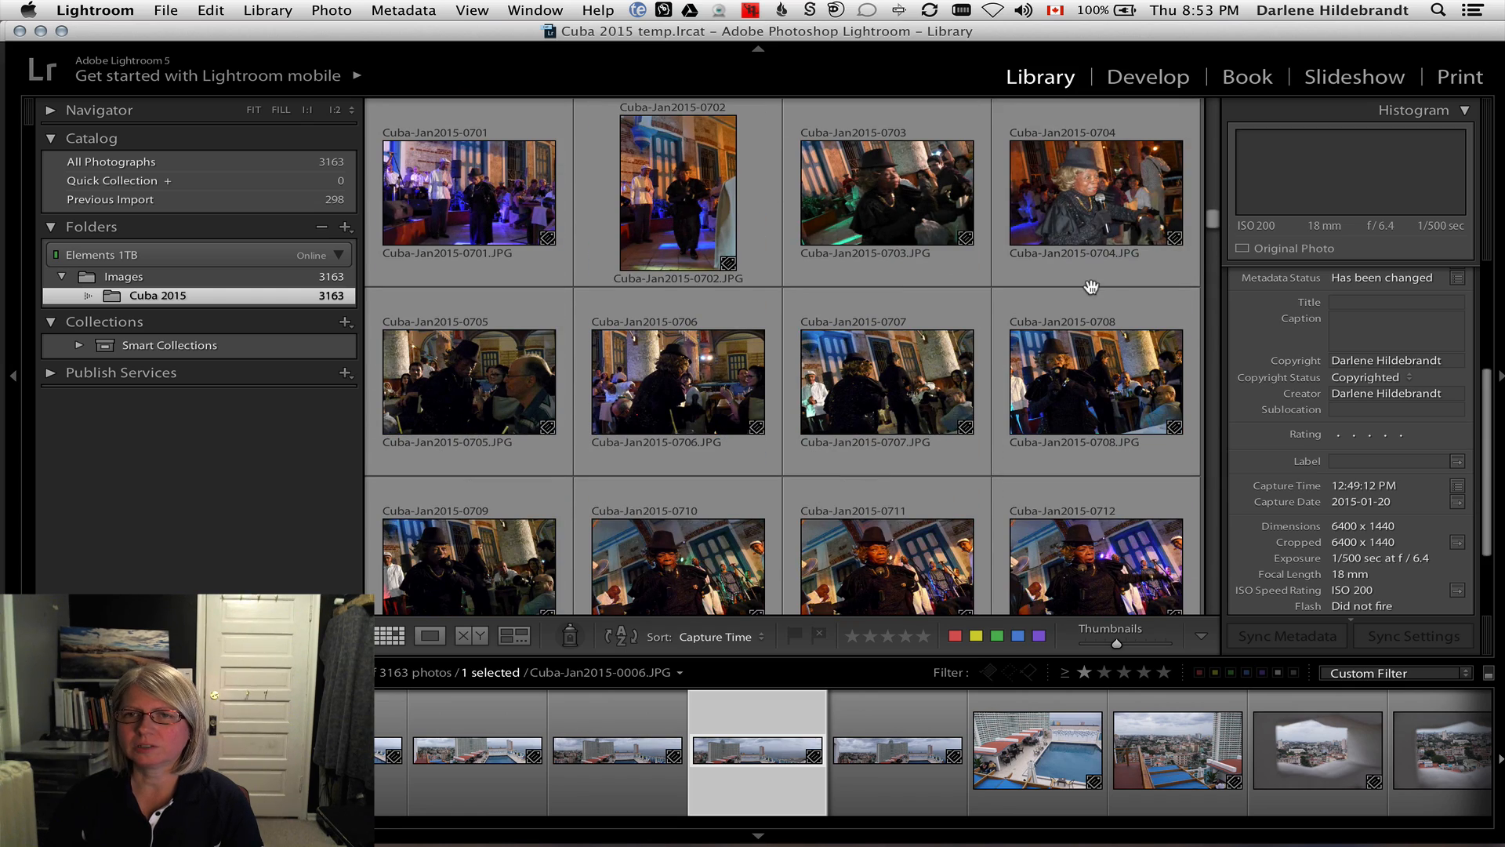
scroll(1092, 286, up, 2)
scroll(1091, 285, up, 3)
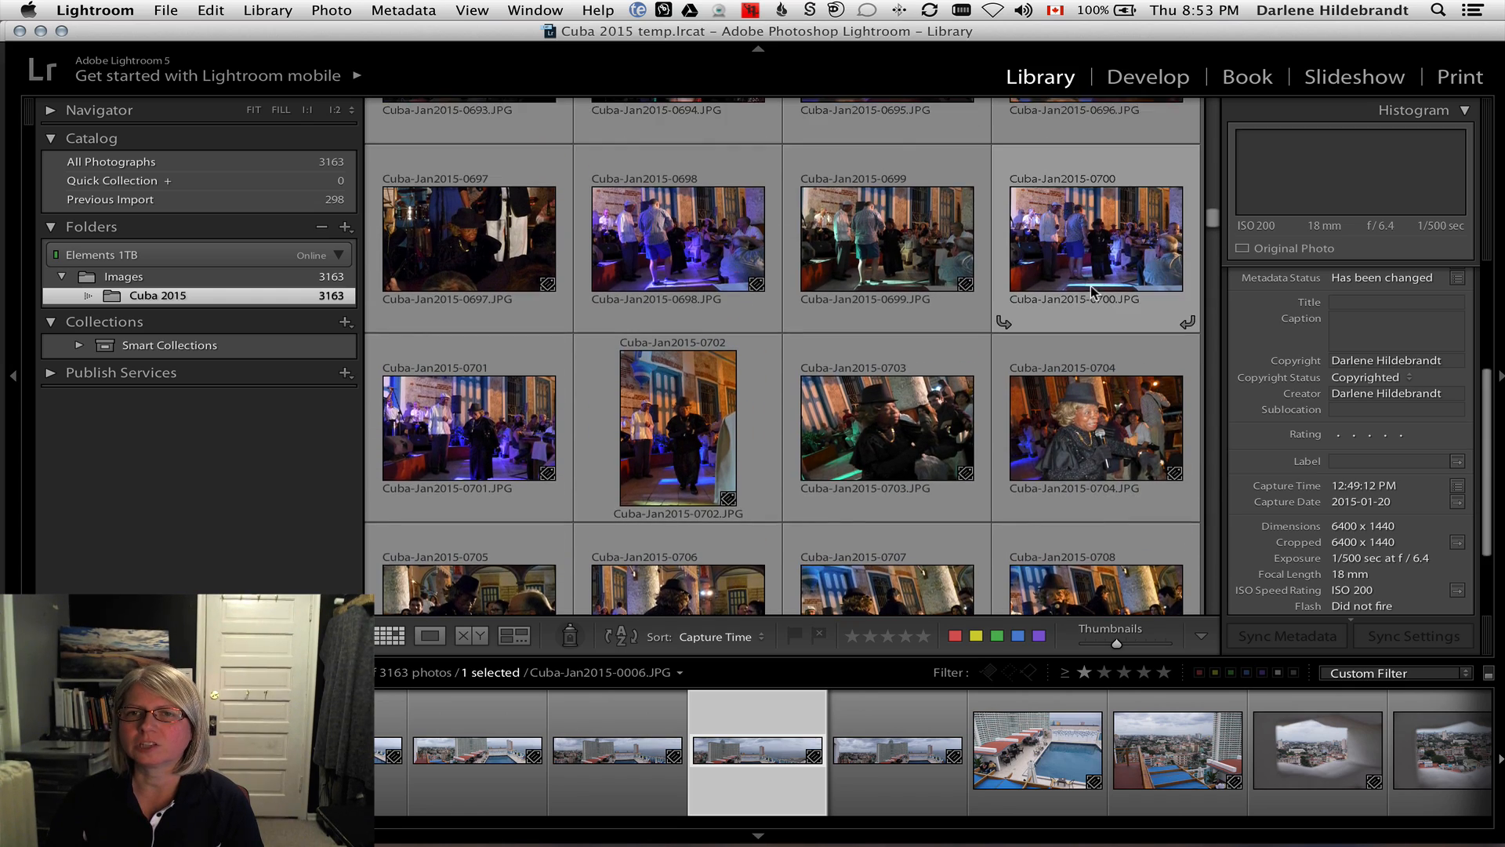
scroll(1092, 292, up, 4)
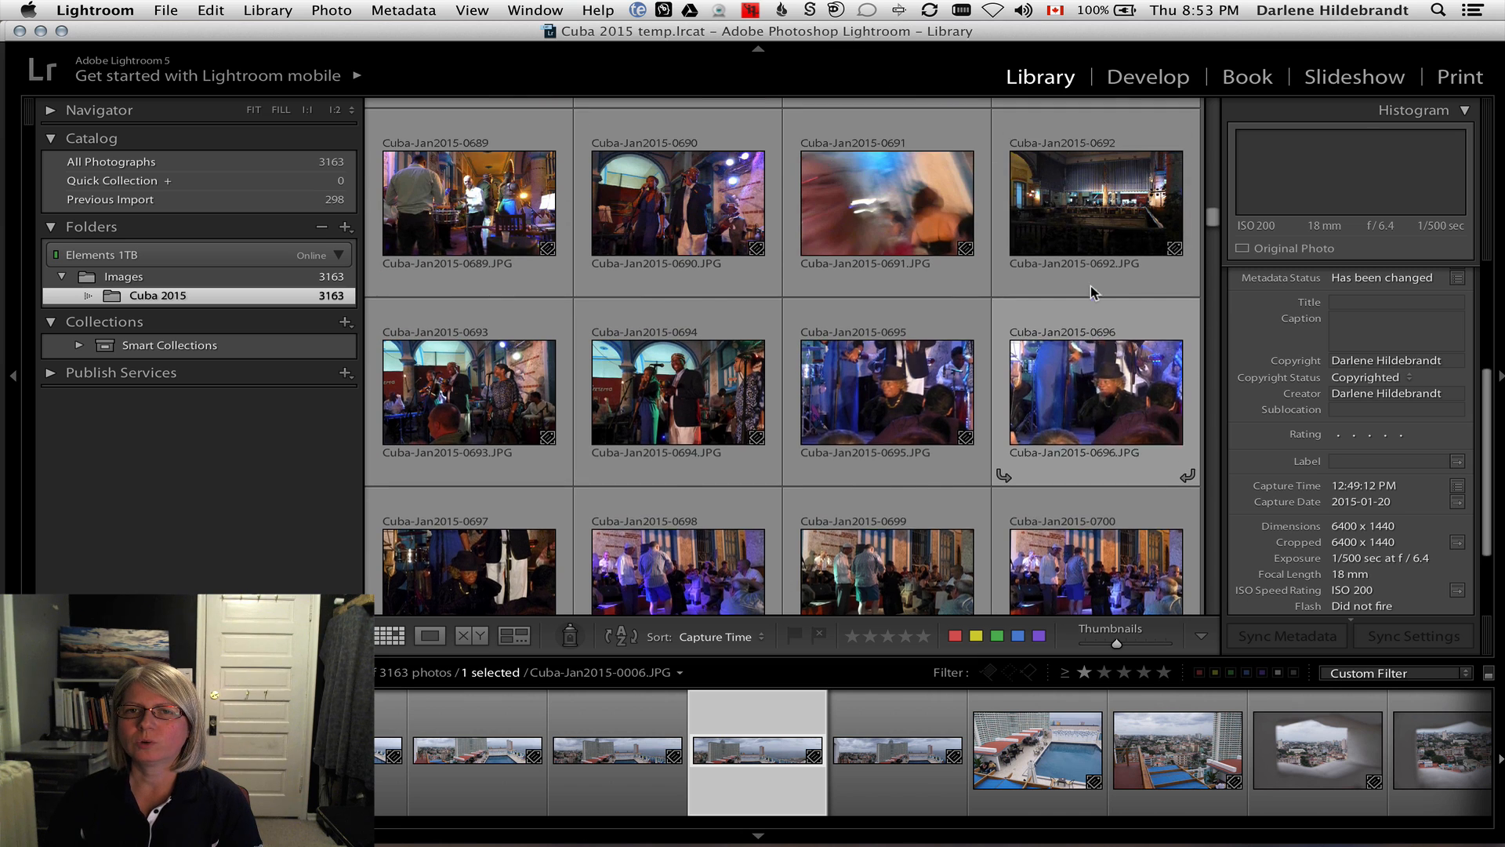
scroll(1092, 289, up, 1)
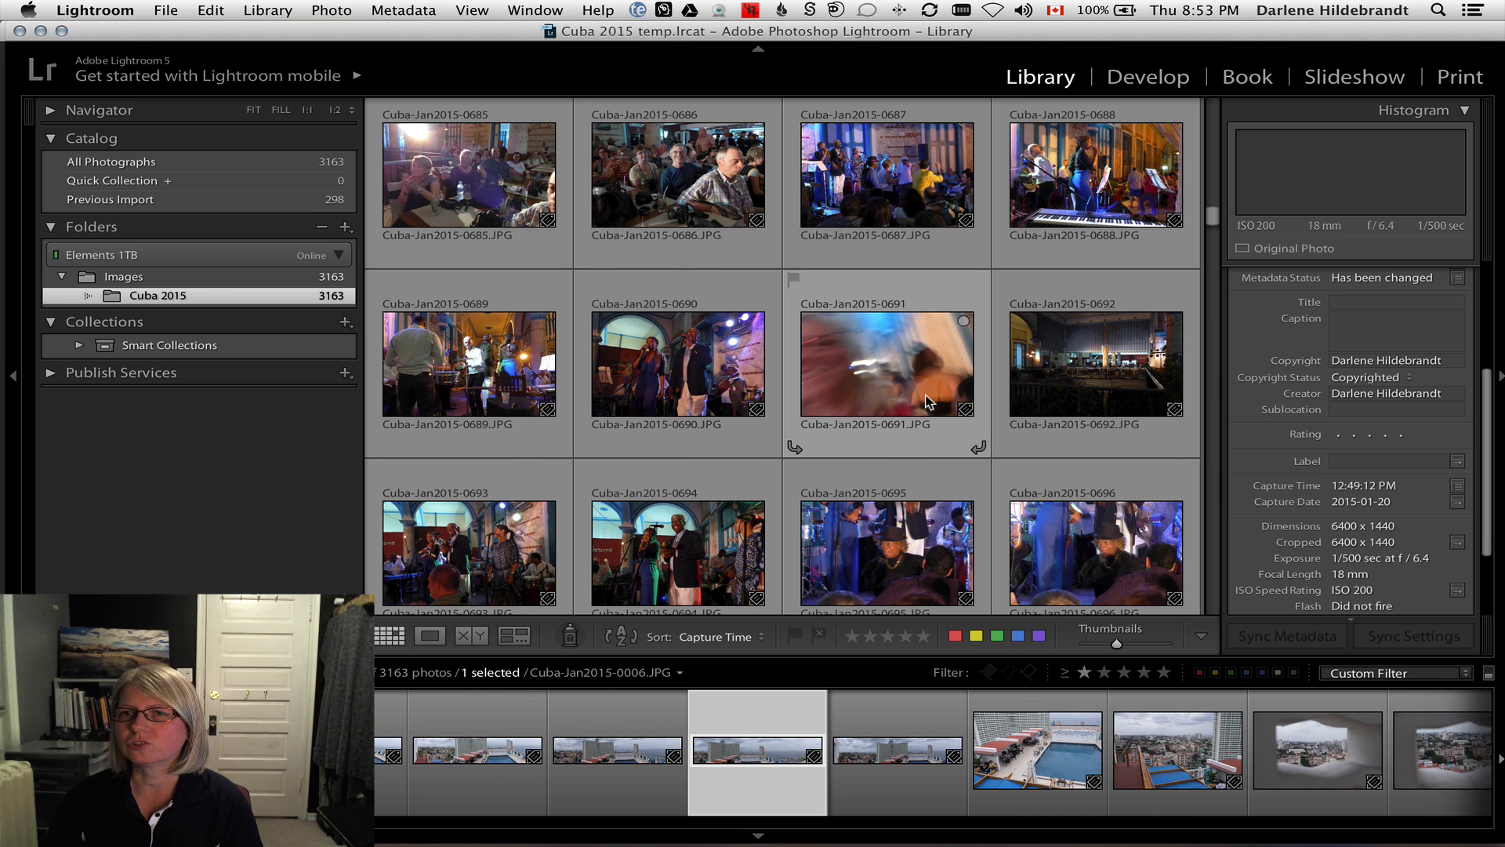
- Hide the histogram and metadata panels to widen the photo grid, and view more of the night concert photos
click(1499, 380)
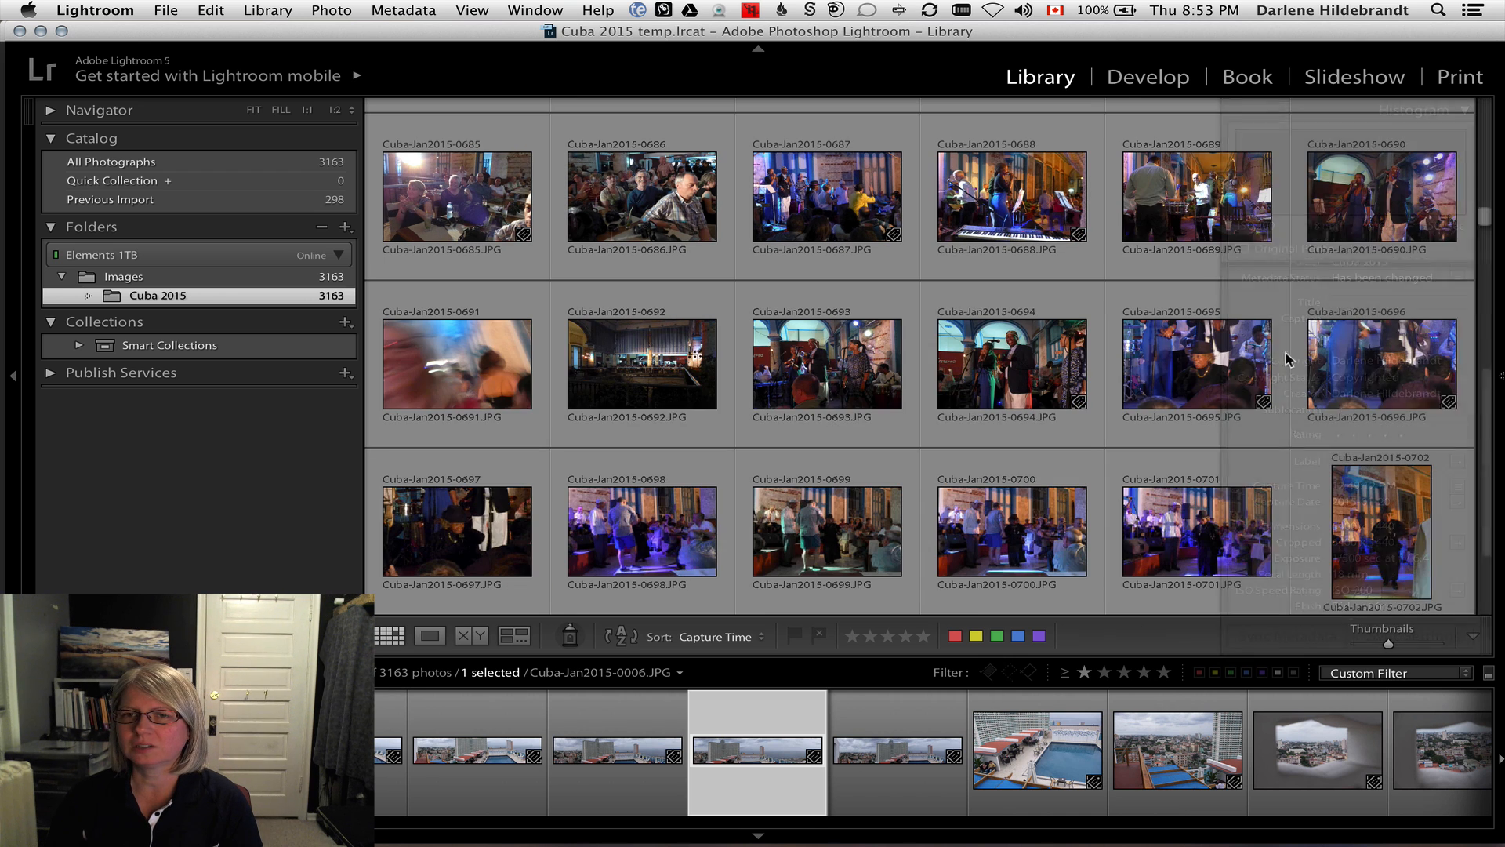
scroll(985, 362, down, 2)
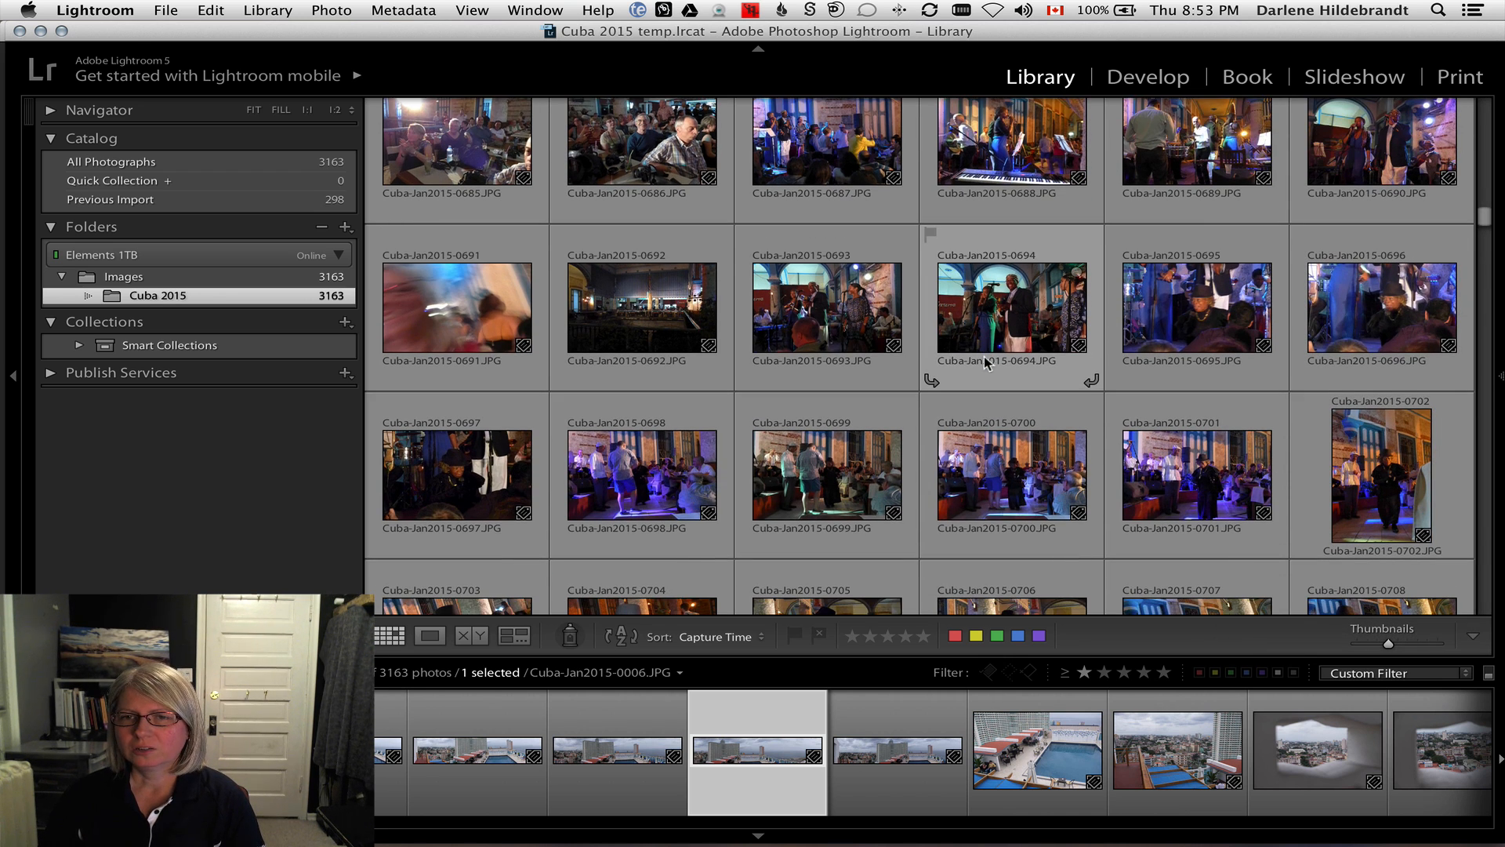
scroll(985, 358, down, 1)
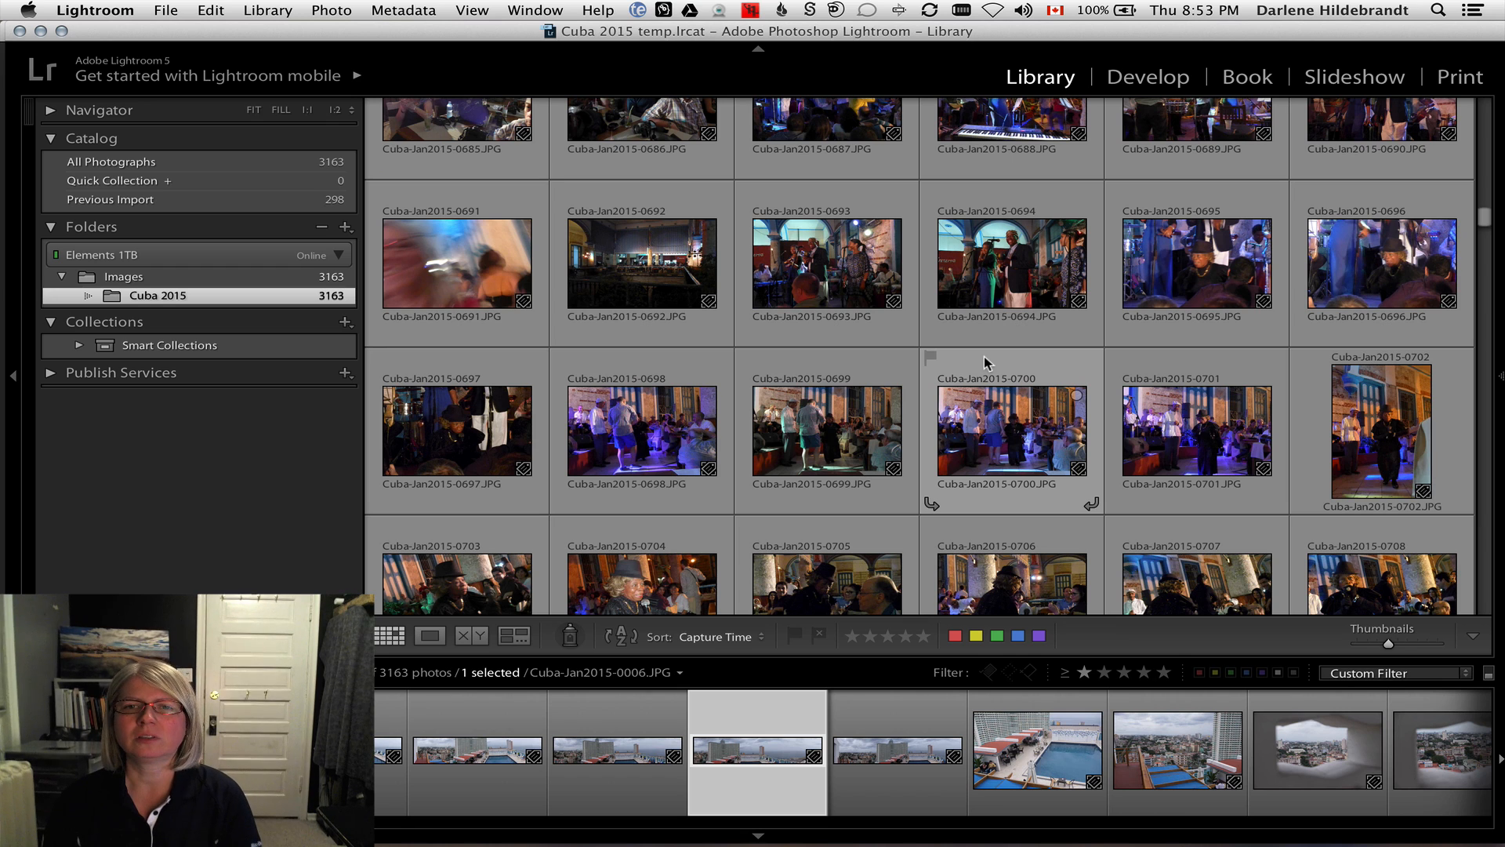